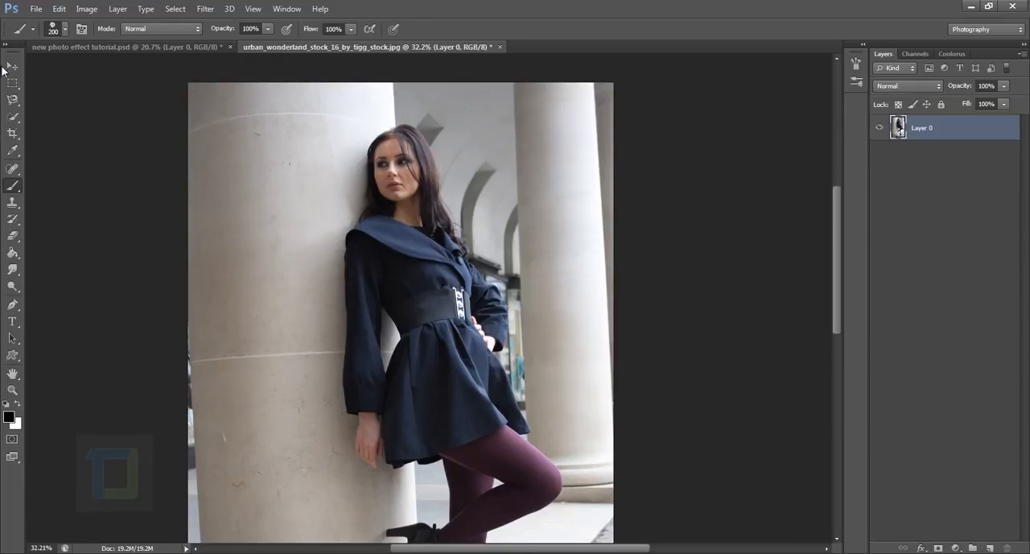
Select the woman's face, coat and hanging hand with the Quick Selection tool.
click(8, 115)
click(100, 116)
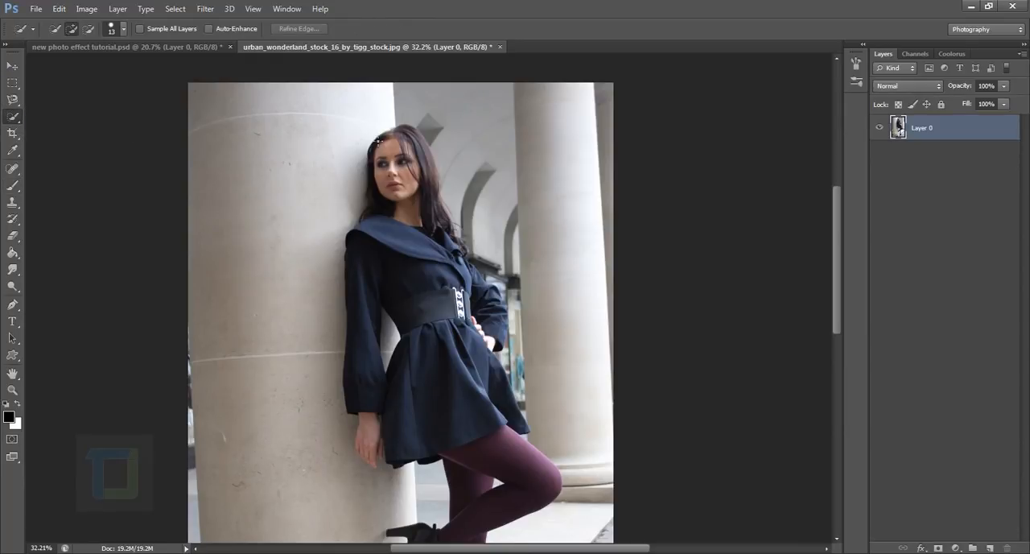
click(398, 241)
mouse_move(439, 373)
mouse_down()
mouse_move(416, 428)
mouse_move(391, 437)
mouse_move(365, 430)
mouse_up()
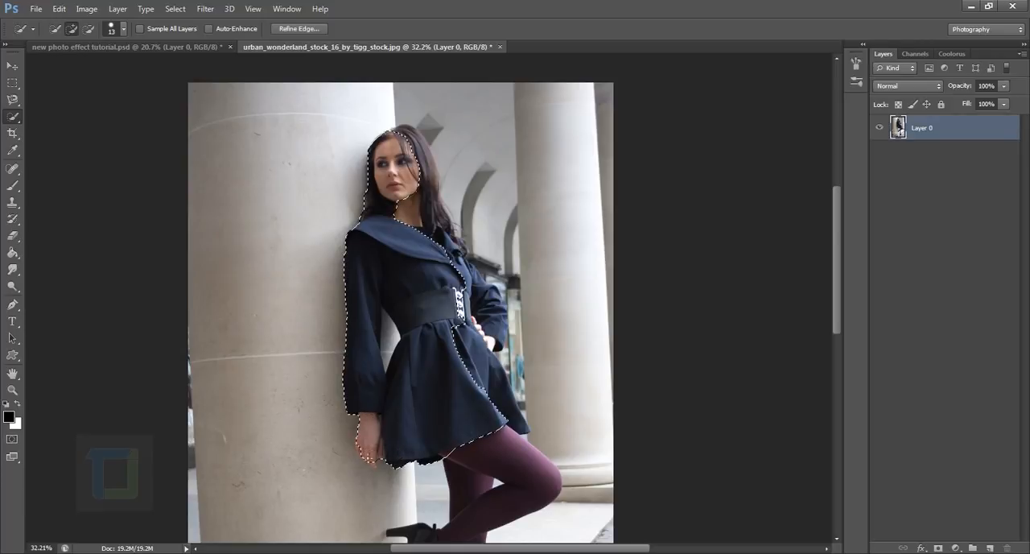
Extend the quick selection over the bent arm, the hand on the waist and the rear part of the coat's skirt.
scroll(368, 460, up, 6)
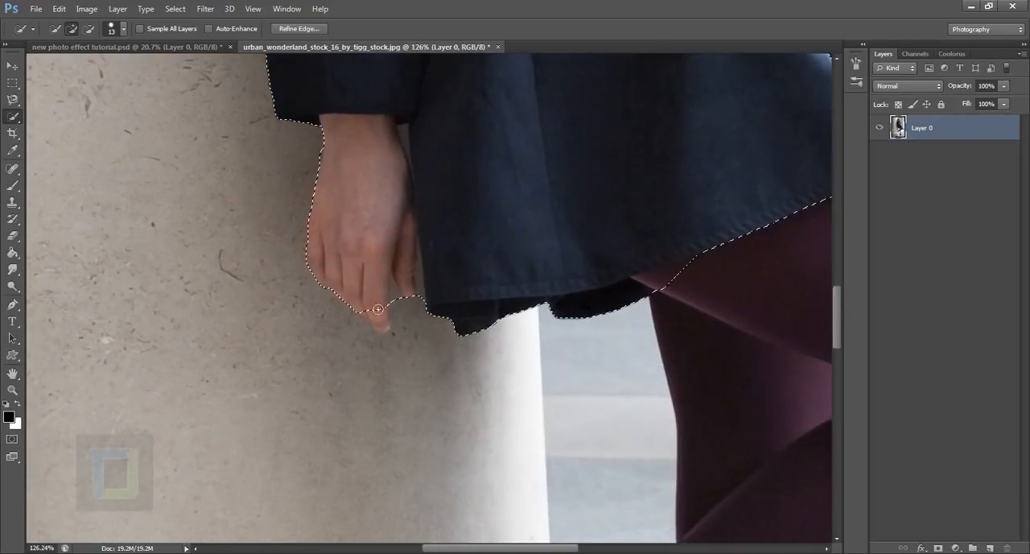
mouse_move(378, 309)
mouse_down()
mouse_move(388, 331)
mouse_move(316, 501)
mouse_up()
drag(491, 308, 548, 176)
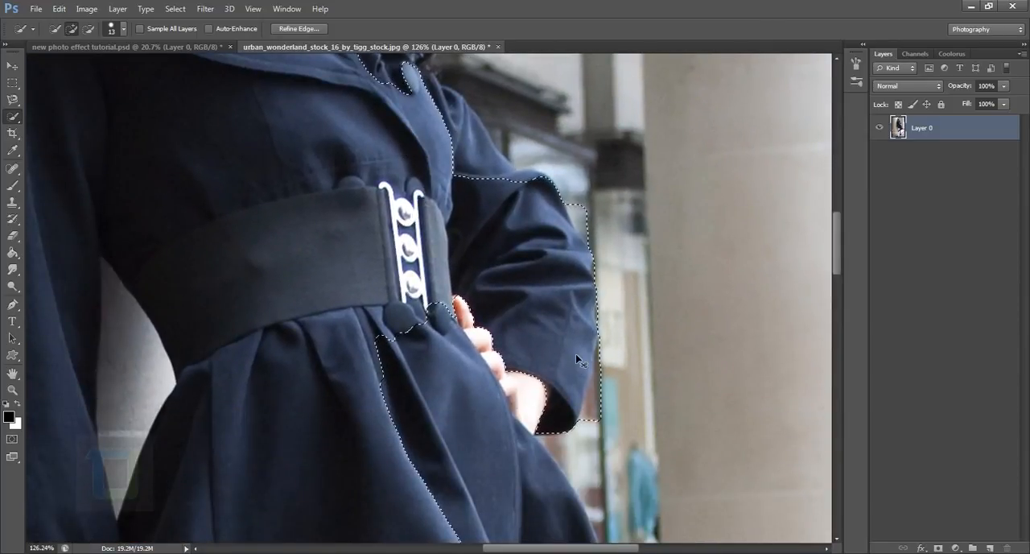
mouse_move(497, 326)
mouse_down()
mouse_move(492, 401)
mouse_move(509, 393)
mouse_move(514, 409)
mouse_move(468, 413)
mouse_move(431, 266)
mouse_up()
scroll(465, 407, down, 3)
drag(452, 309, 495, 412)
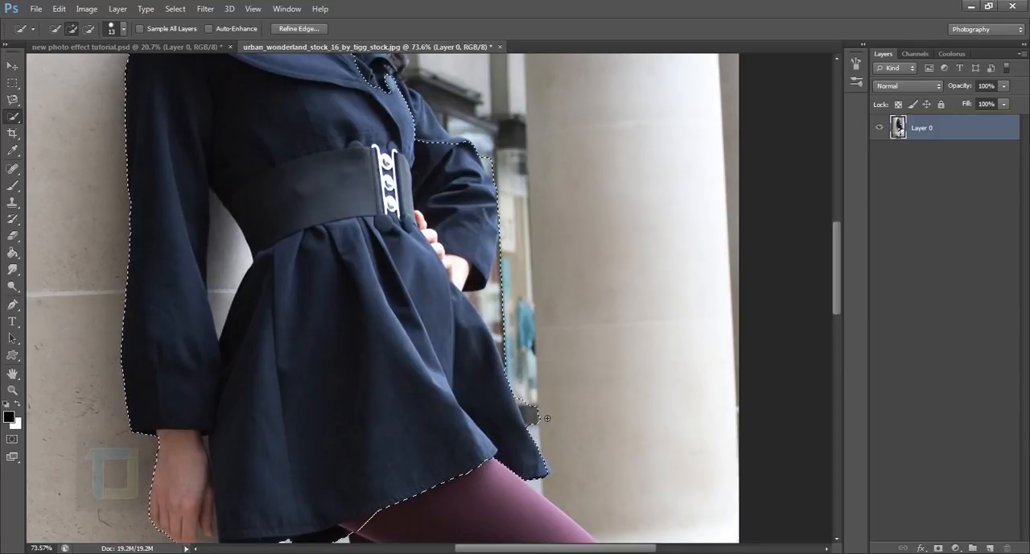
Add the rest of the woman's hair and the upper part of the bent arm to the quick selection.
key(alt)
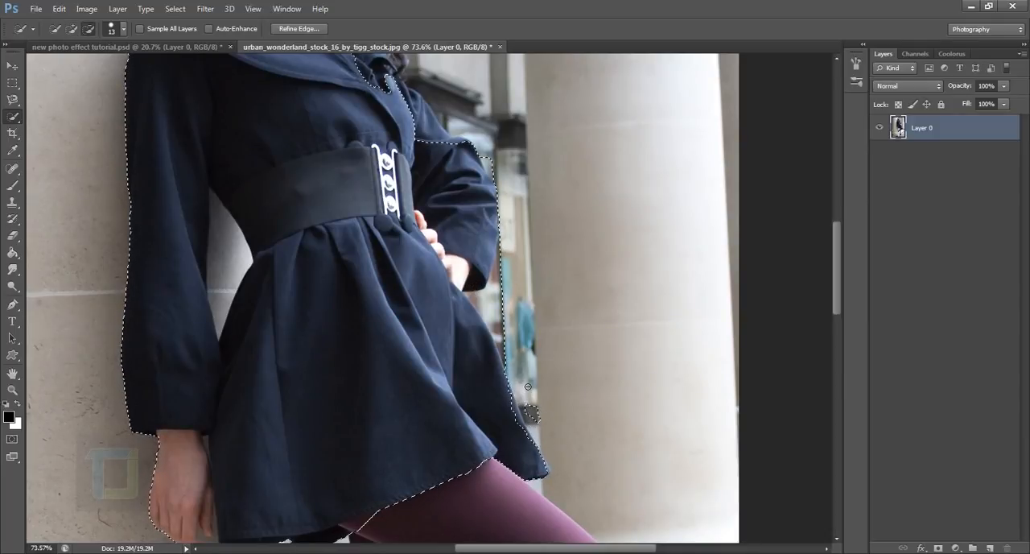
key(ctrl+z)
mouse_move(395, 102)
mouse_down()
mouse_move(390, 178)
mouse_move(478, 264)
mouse_move(423, 185)
mouse_move(448, 354)
mouse_up()
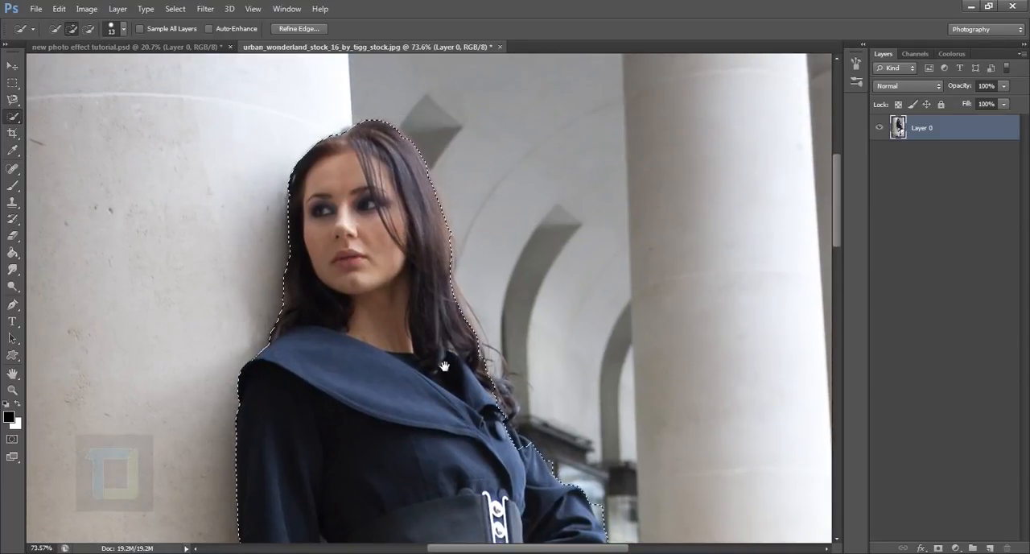
drag(444, 363, 360, 100)
mouse_move(463, 303)
mouse_down()
mouse_move(464, 279)
mouse_move(470, 352)
mouse_up()
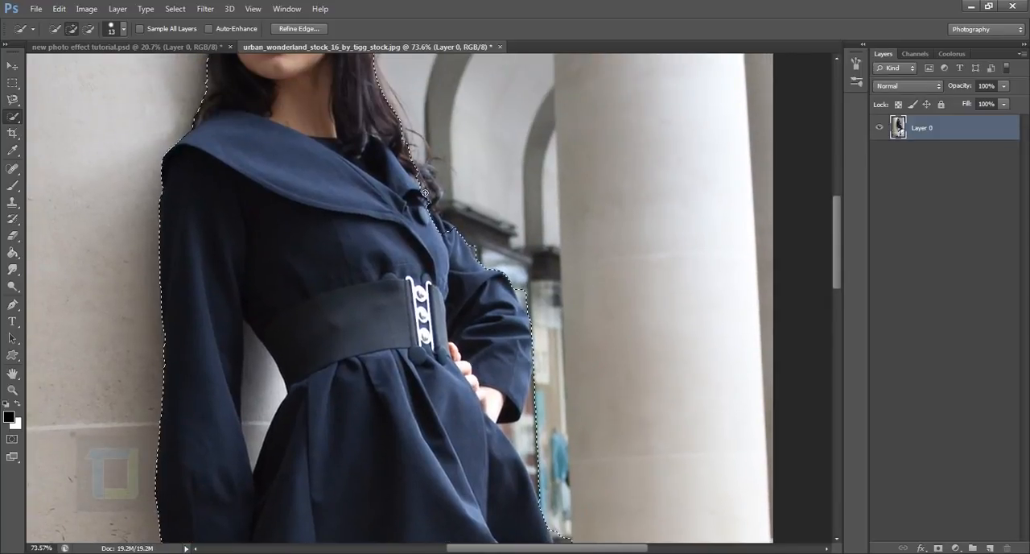
key(ctrl+z)
scroll(482, 274, down, 3)
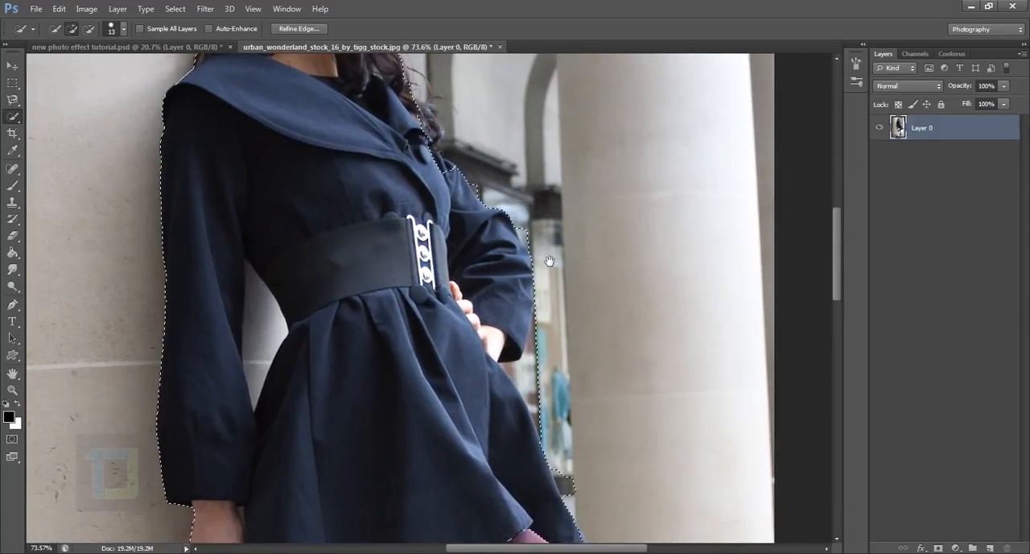
Subtract the background beside the bent elbow and along the rear edge of the coat's skirt from the quick selection.
key(alt)
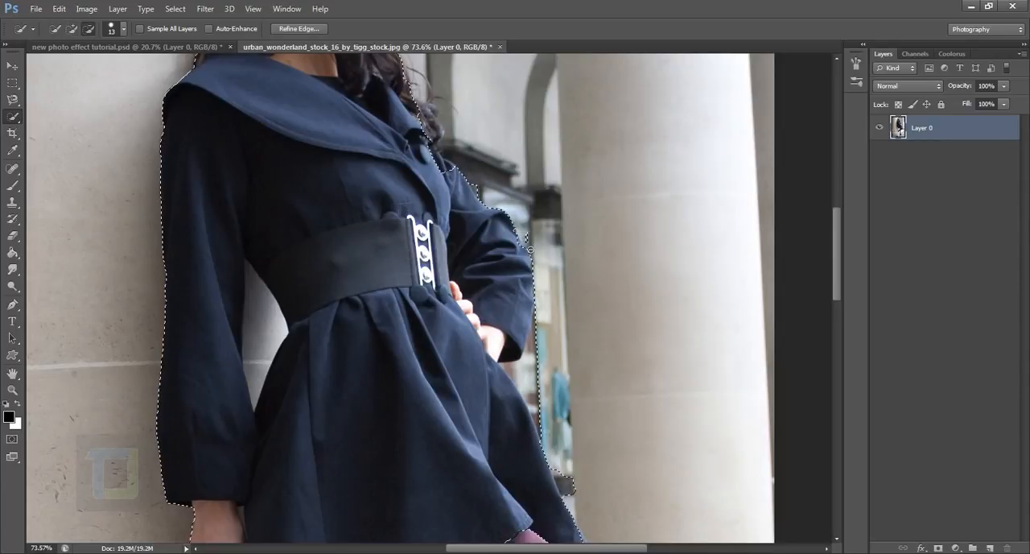
key(alt)
scroll(553, 237, down, 5)
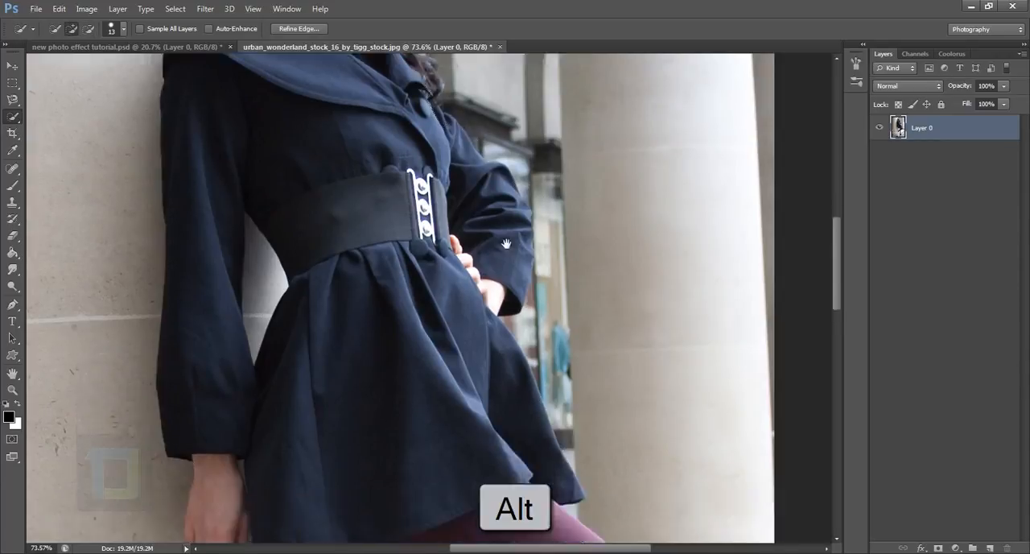
key(alt)
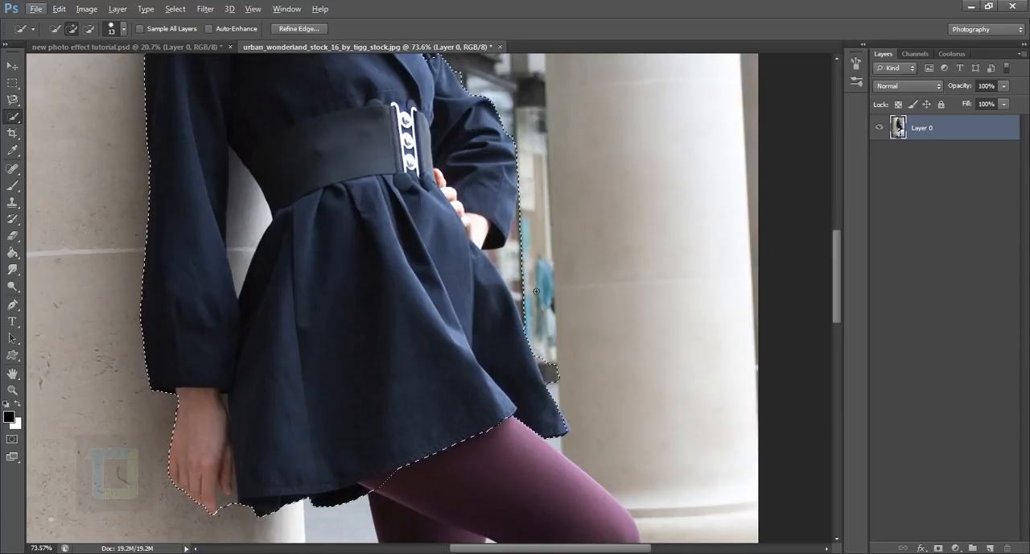
alt+click(513, 272)
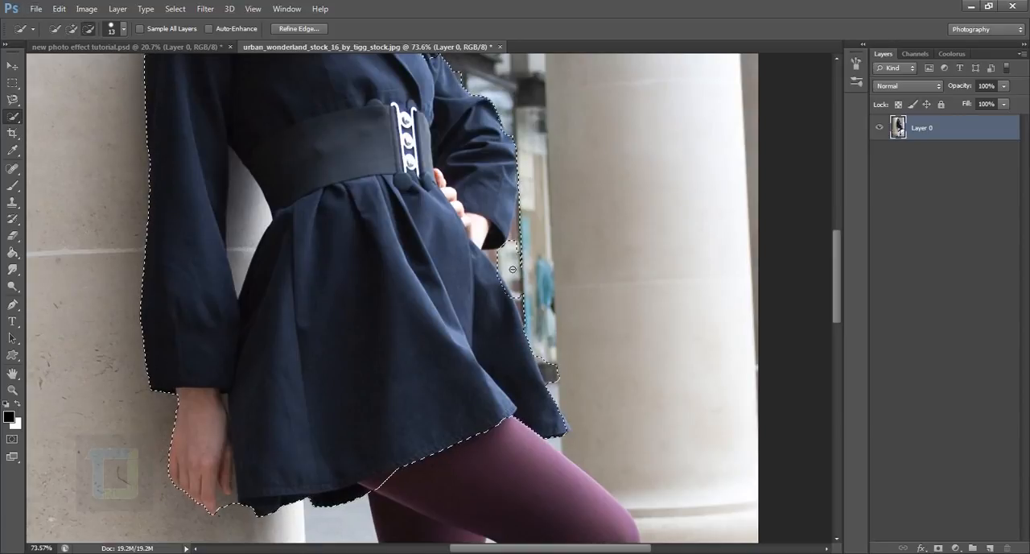
alt+click(527, 312)
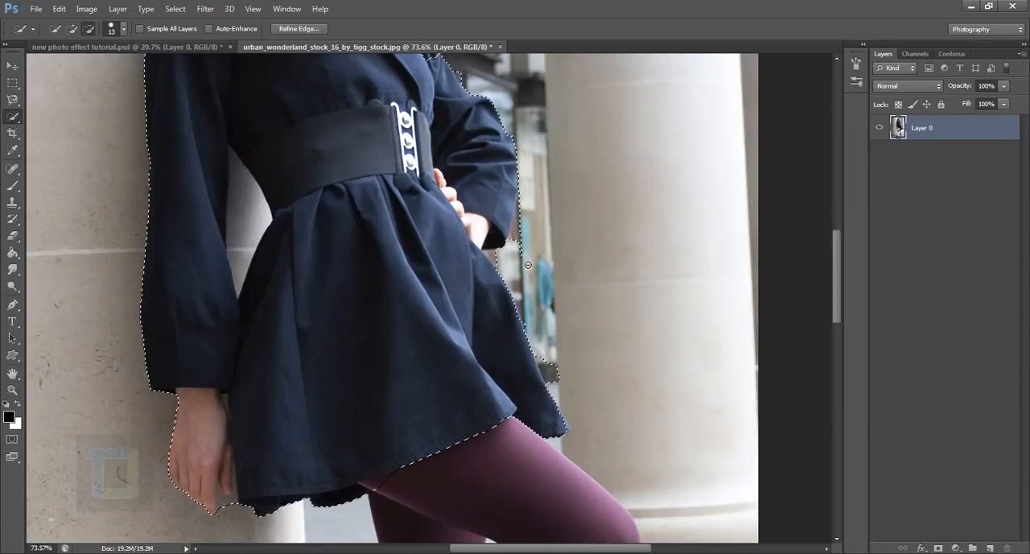
alt+click(523, 226)
drag(550, 372, 521, 245)
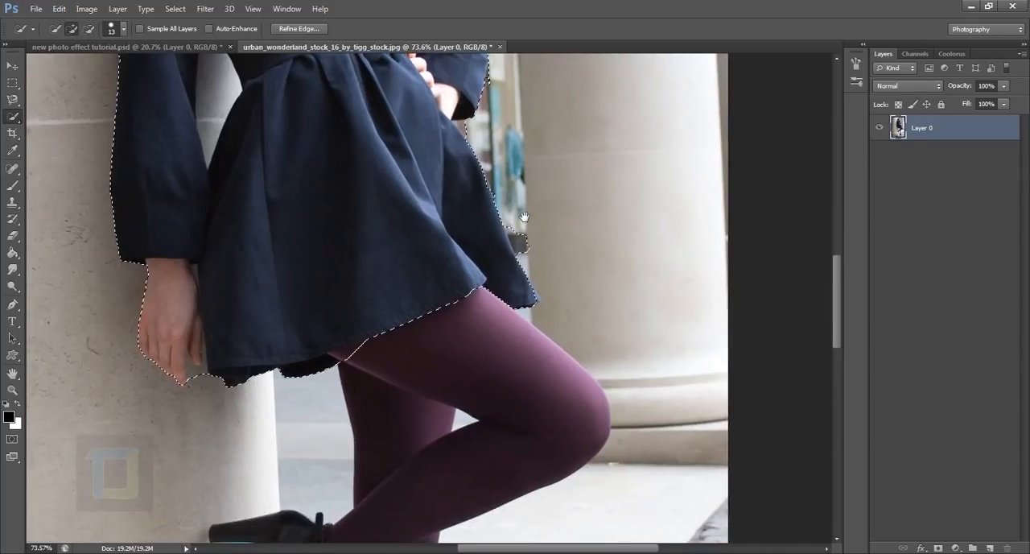
key(ctrl+alt+z)
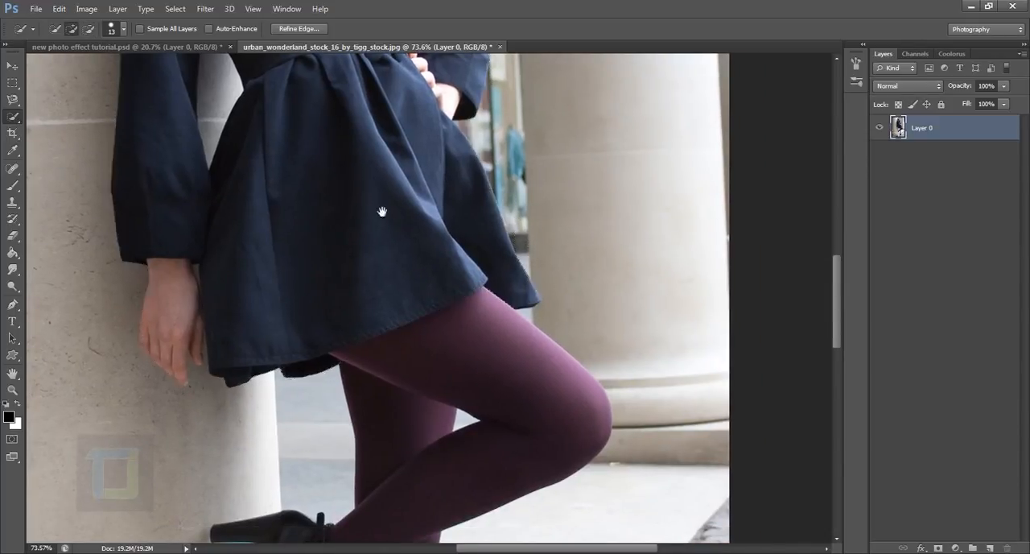
Subtract the wall gap between the straight arm and the waist from the selection with the Magnetic Lasso tool.
drag(379, 212, 408, 369)
mouse_move(334, 182)
mouse_down()
mouse_move(373, 338)
mouse_move(387, 340)
mouse_up()
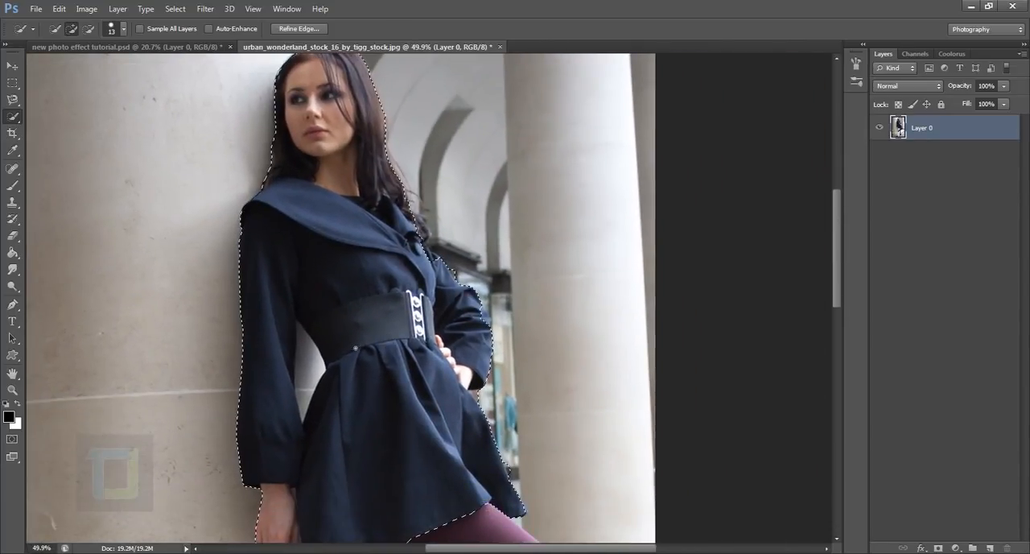
click(11, 101)
drag(11, 101, 47, 102)
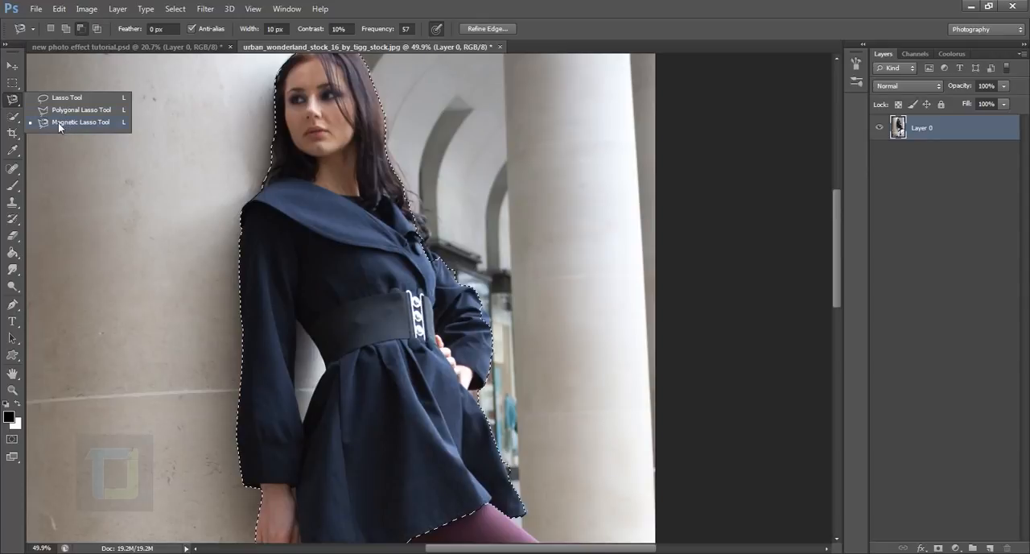
click(74, 123)
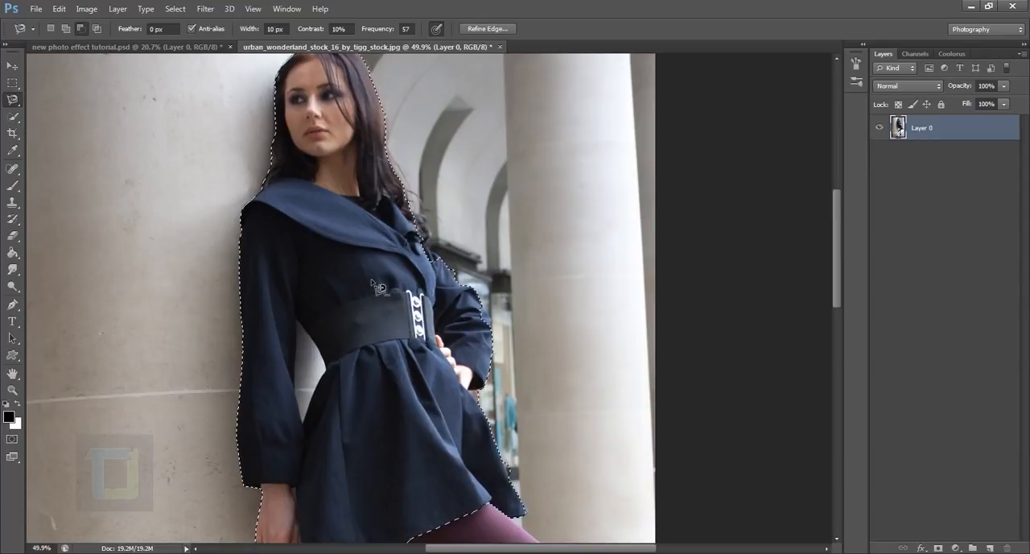
scroll(381, 287, down, 3)
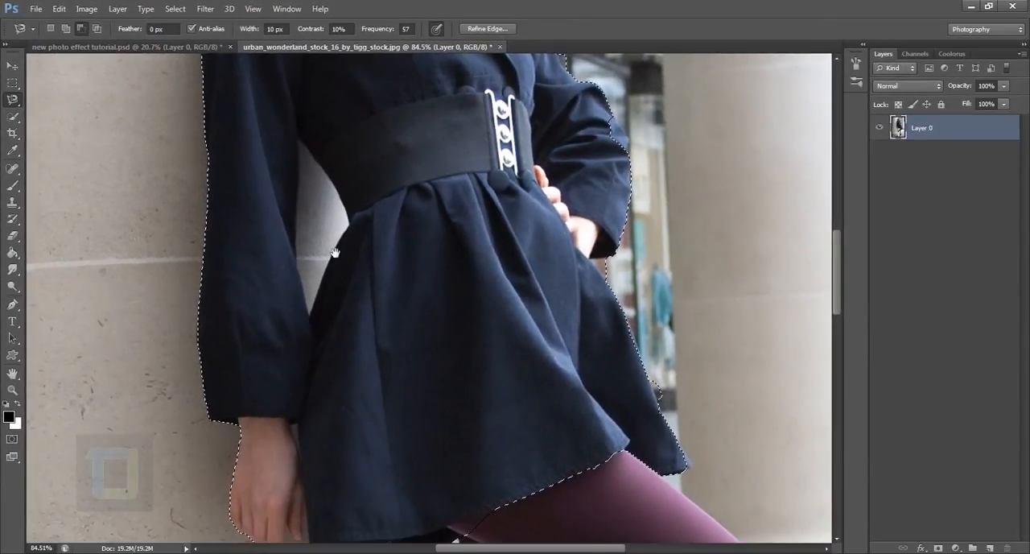
drag(335, 253, 330, 284)
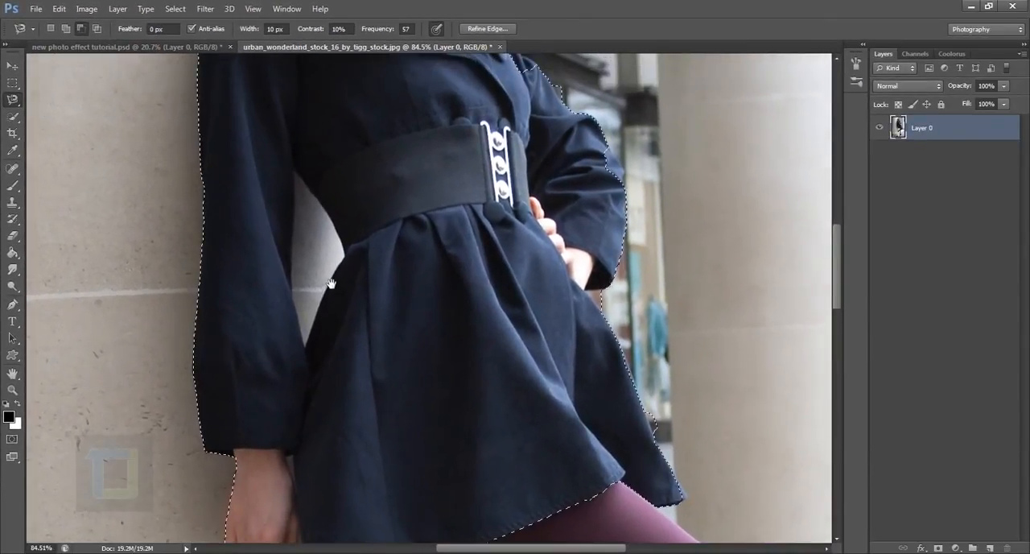
click(305, 350)
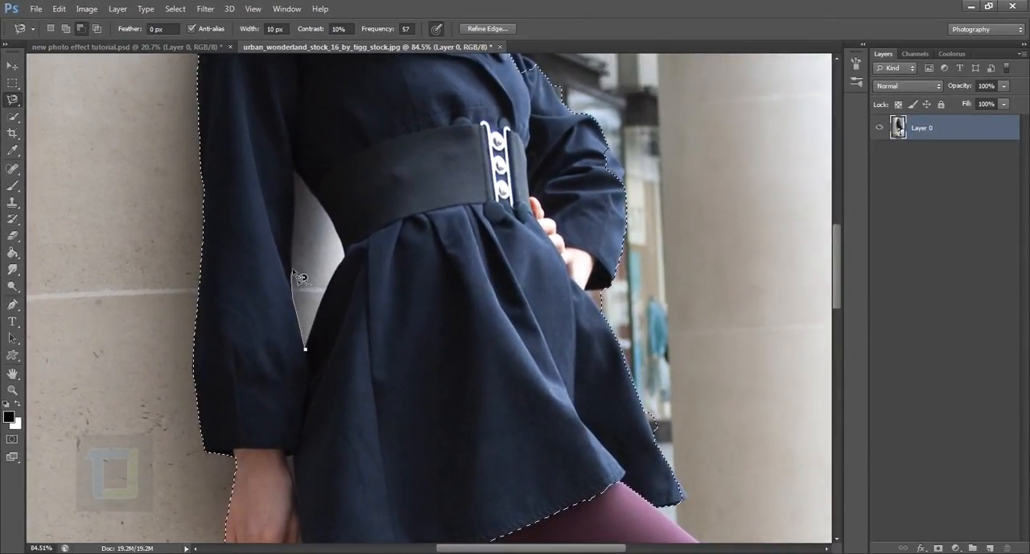
click(294, 168)
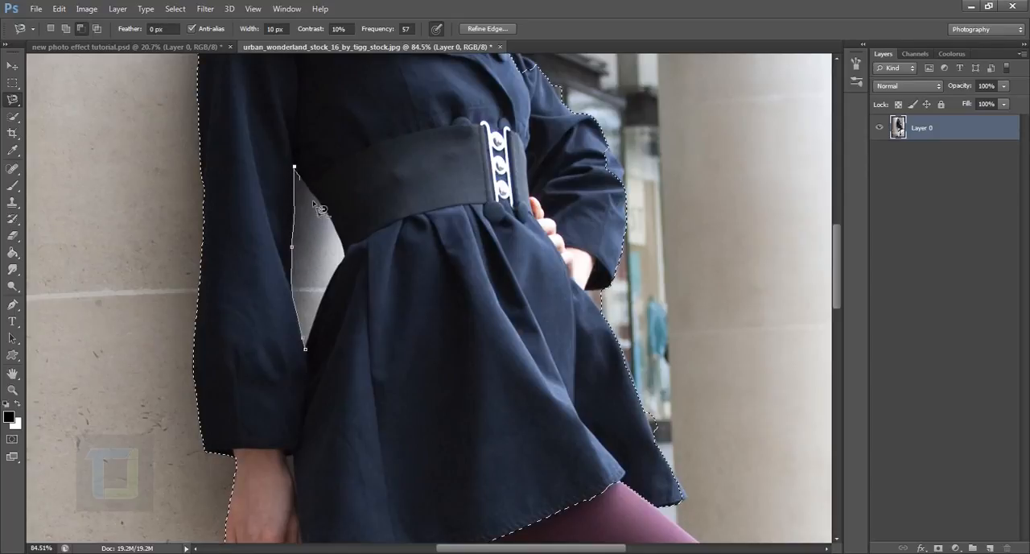
click(347, 260)
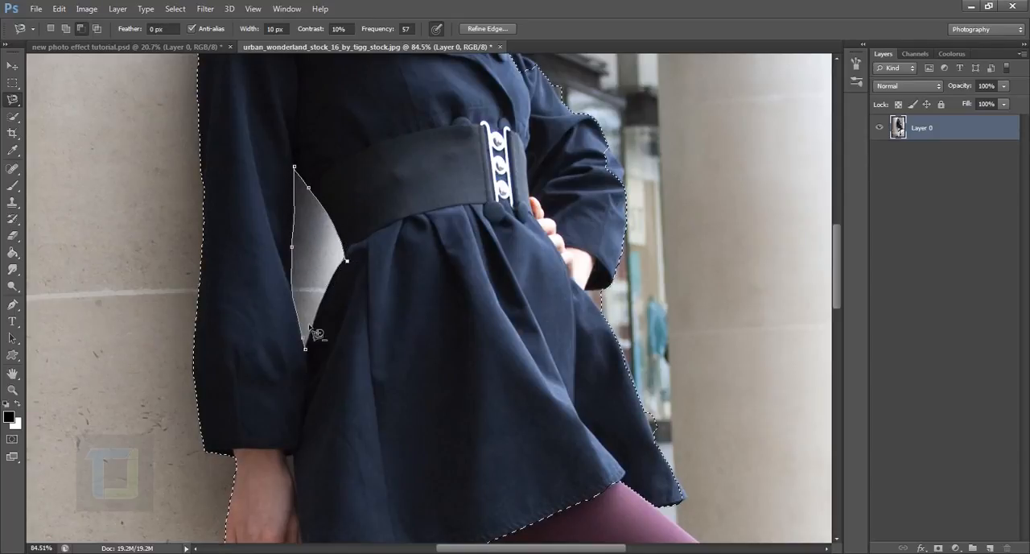
click(313, 356)
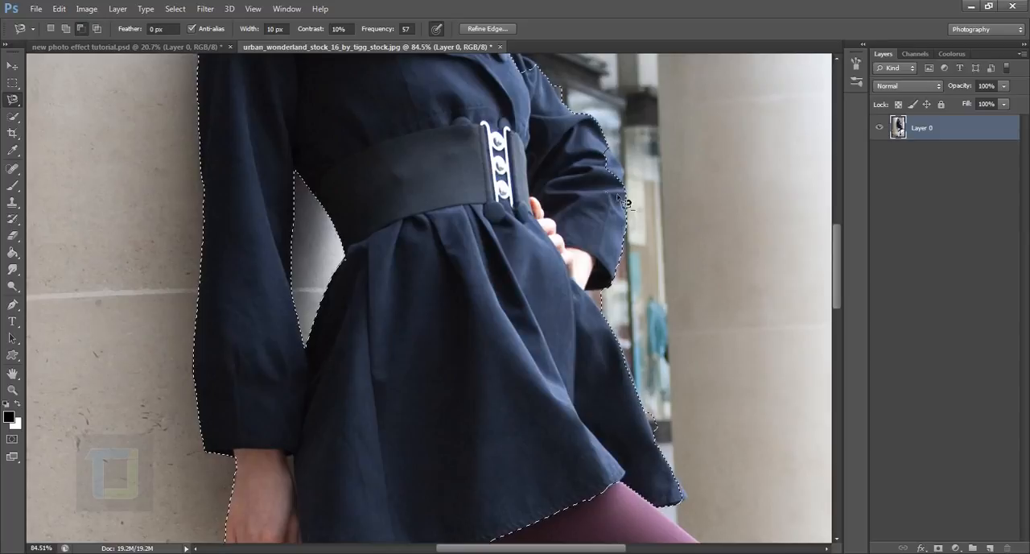
Subtract the wall area between the lowered hand's fingers and the coat hem from the selection with the Magnetic Lasso tool.
scroll(499, 237, down, 3)
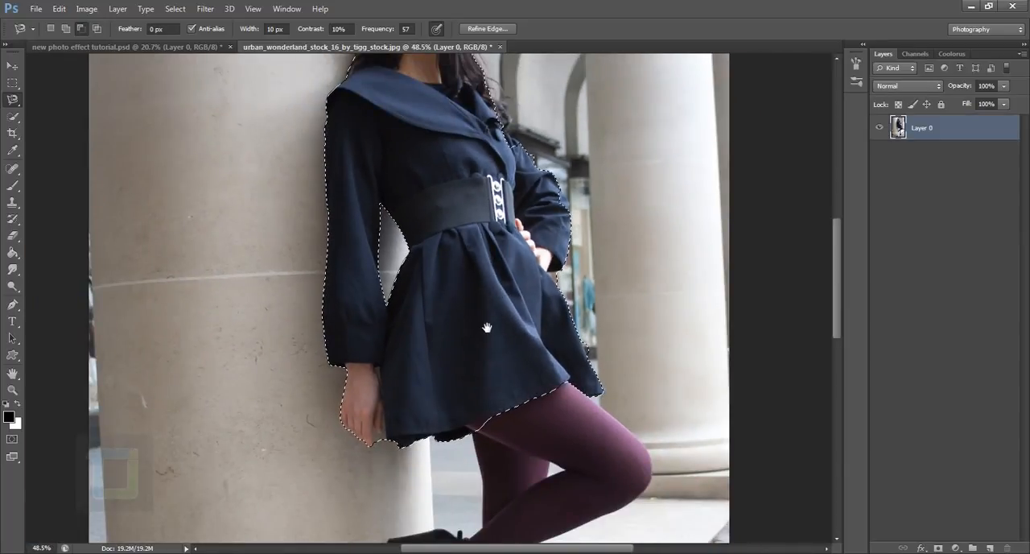
drag(489, 315, 438, 279)
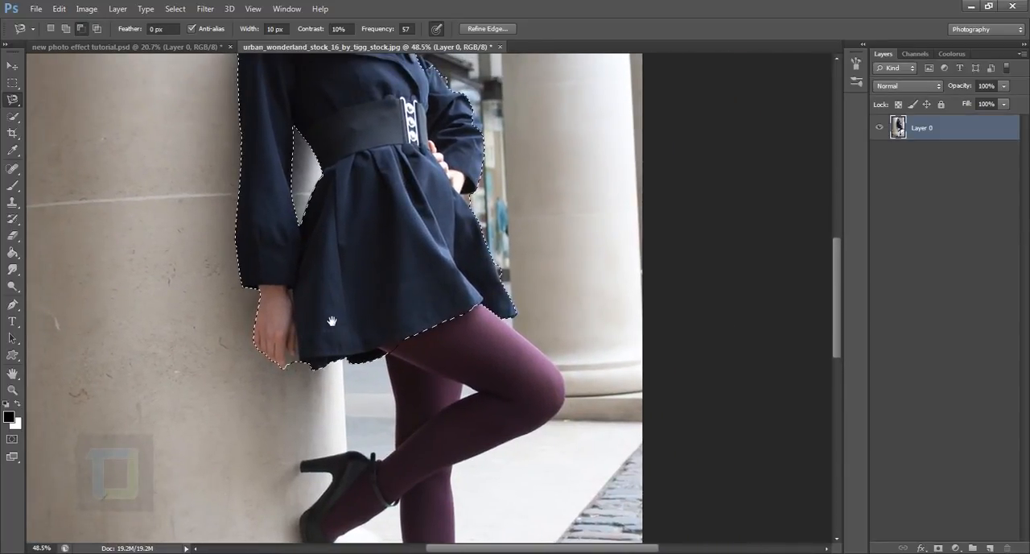
drag(256, 339, 320, 391)
scroll(320, 390, up, 3)
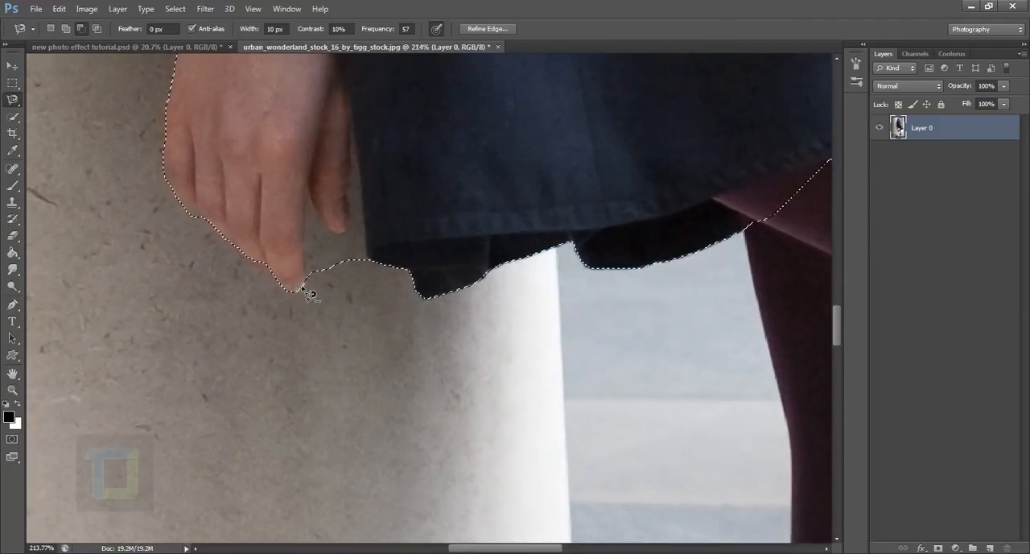
click(305, 278)
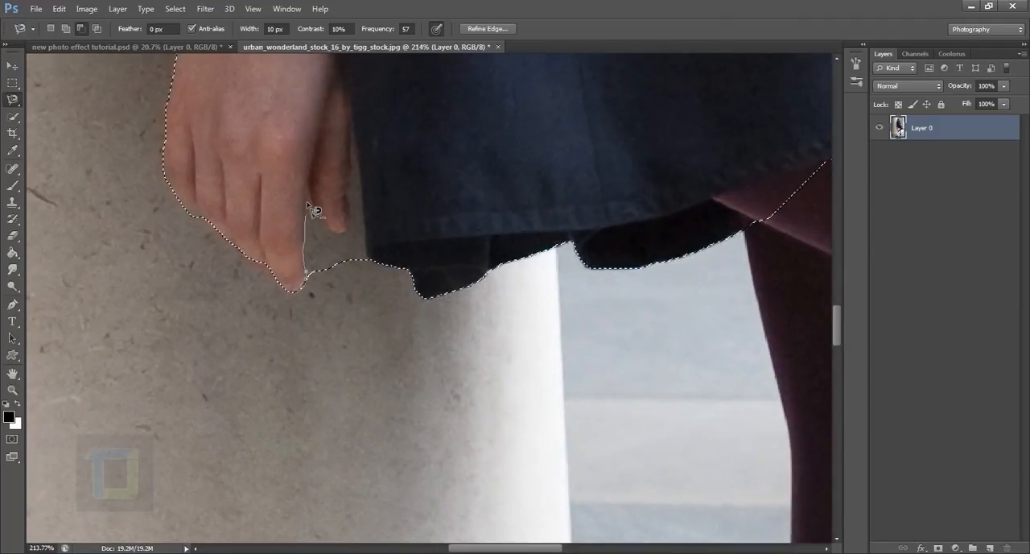
click(310, 180)
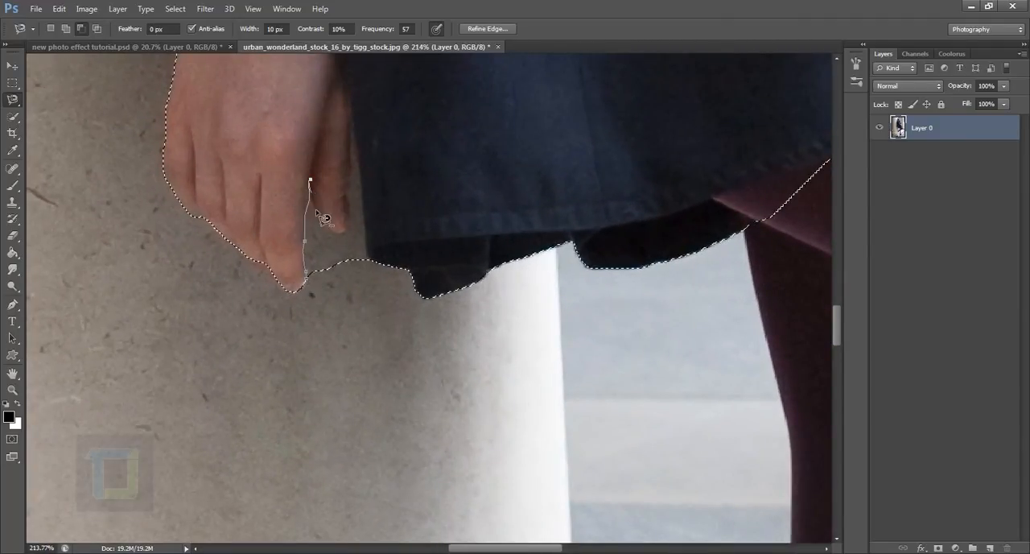
click(343, 236)
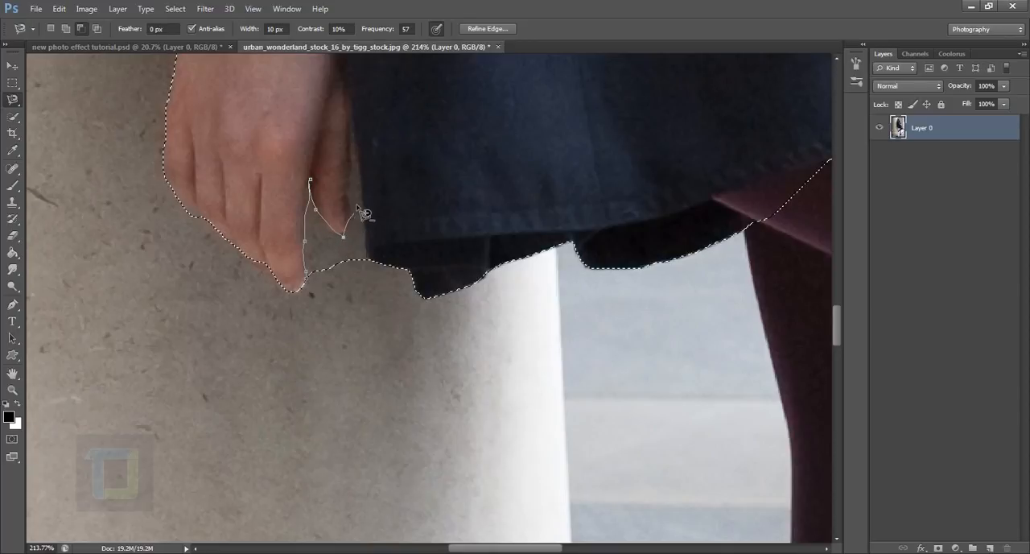
click(352, 115)
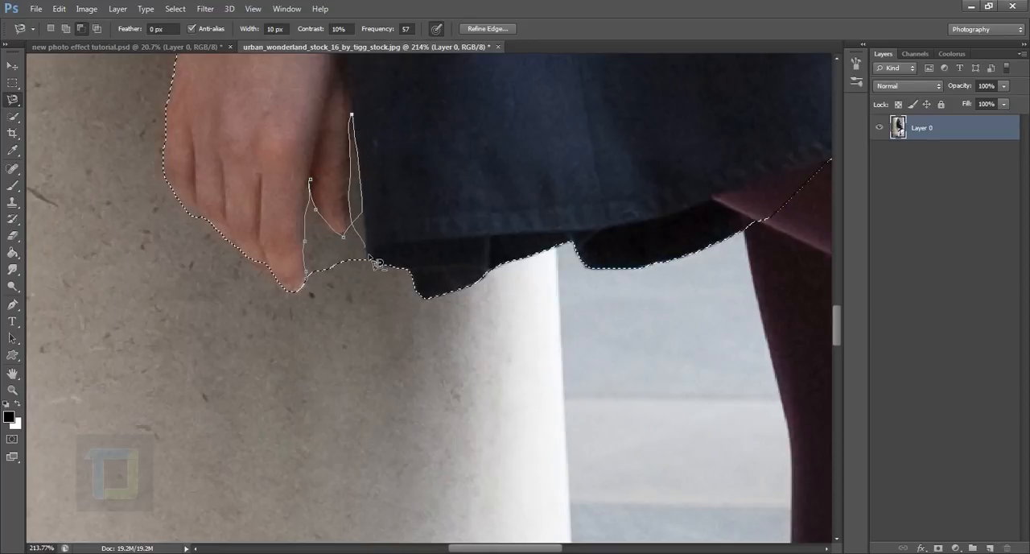
click(369, 257)
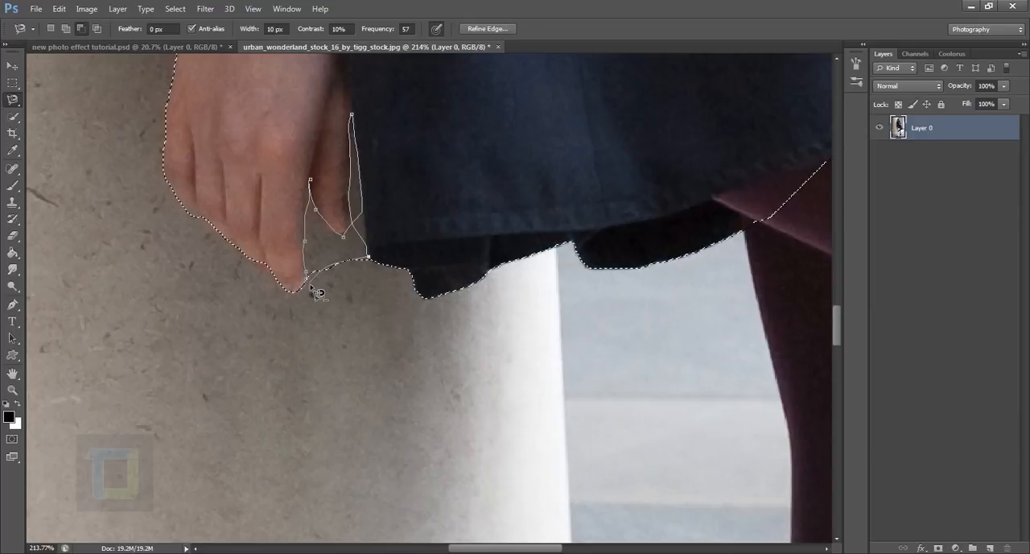
click(310, 283)
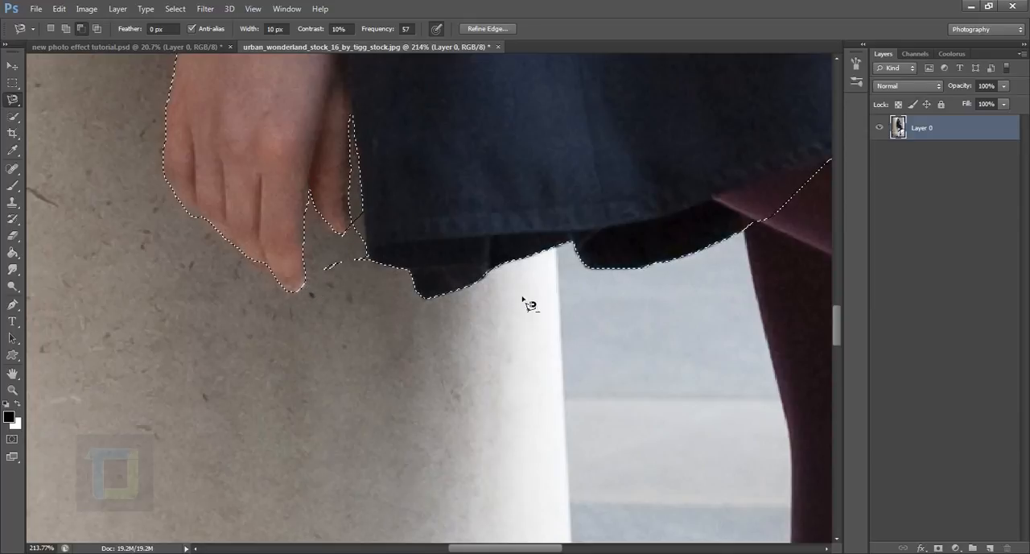
Subtract the small leftover patch of wall beside the lowered hand's fingertips from the selection.
click(325, 283)
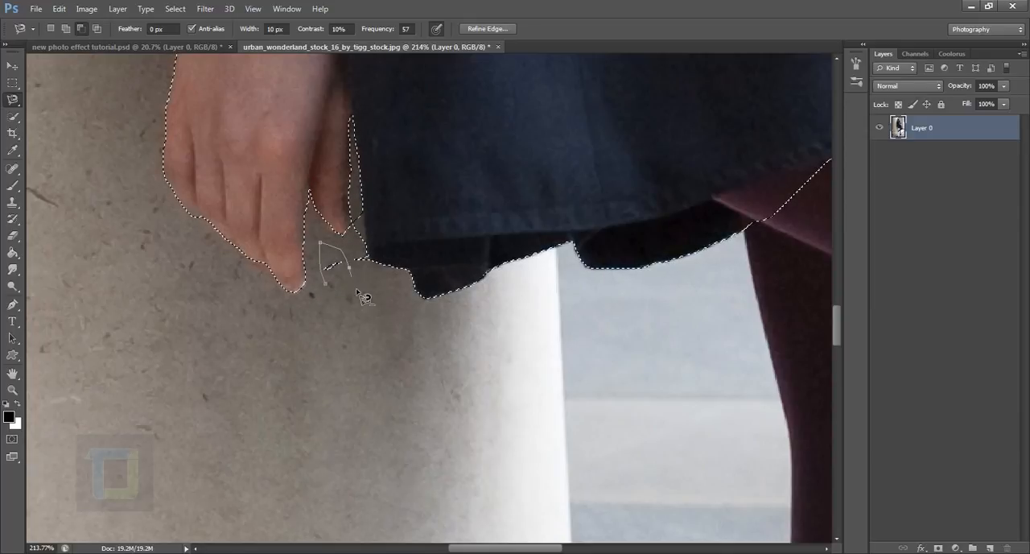
key(Delete)
key(Delete)
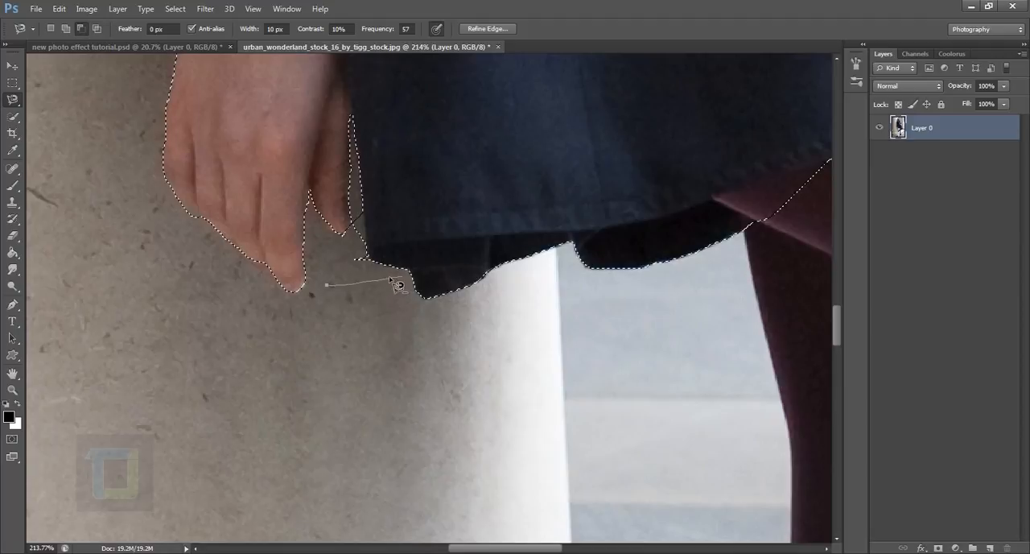
click(365, 325)
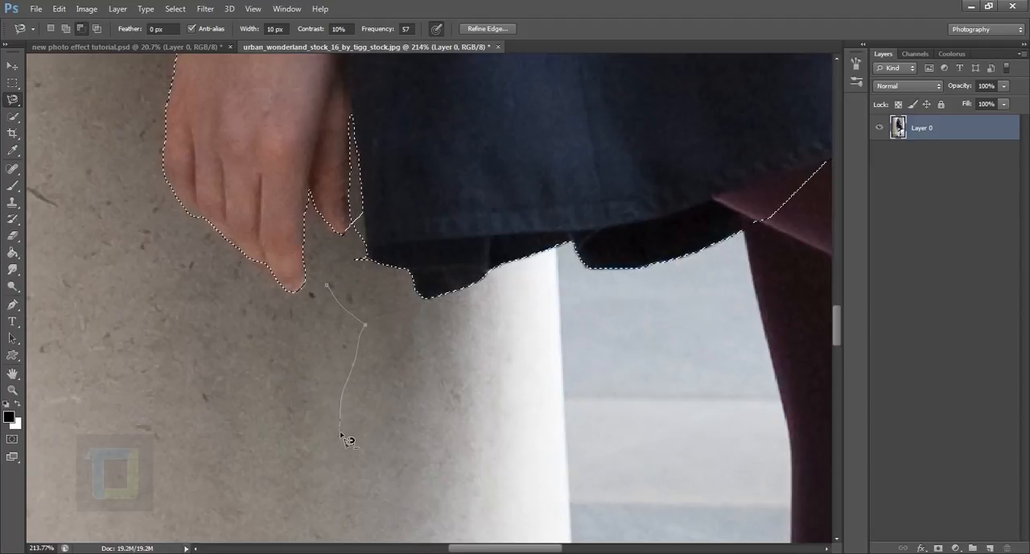
click(316, 416)
click(333, 349)
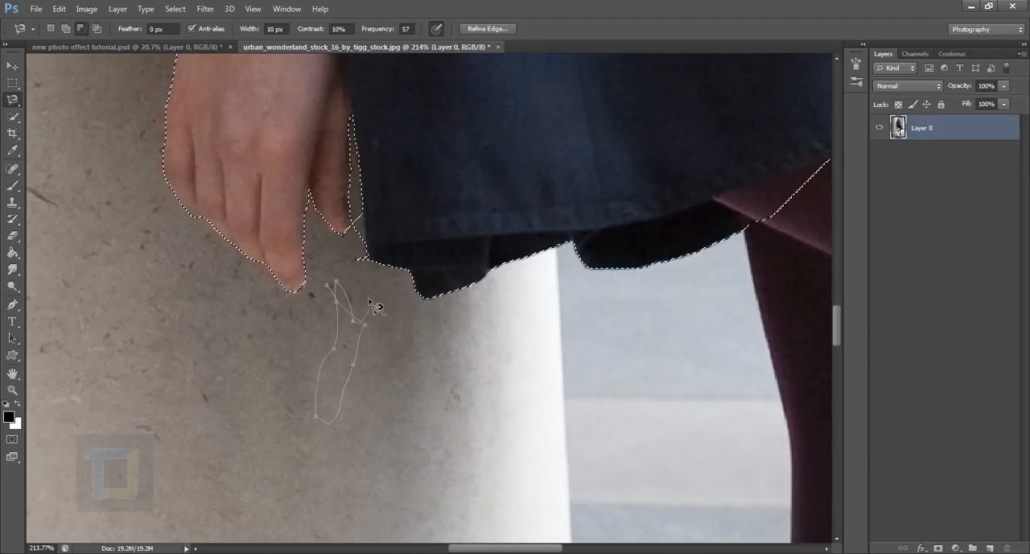
key(BackSpace)
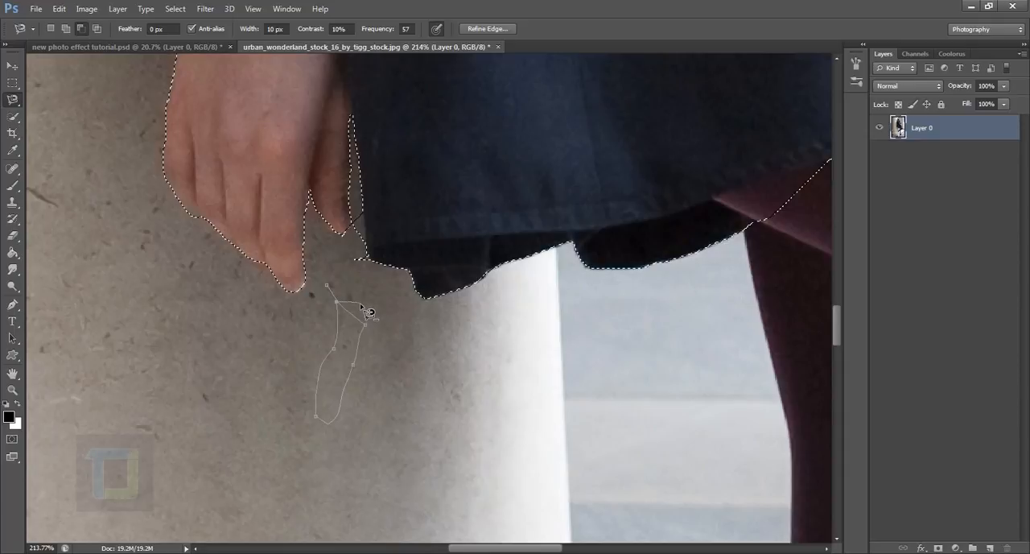
key(BackSpace)
key(BackSpace)
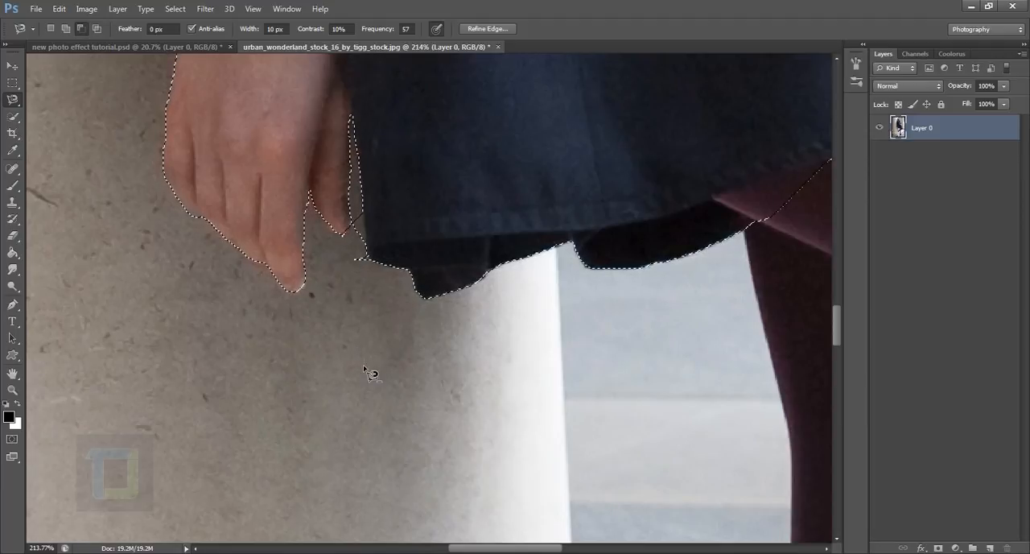
click(344, 338)
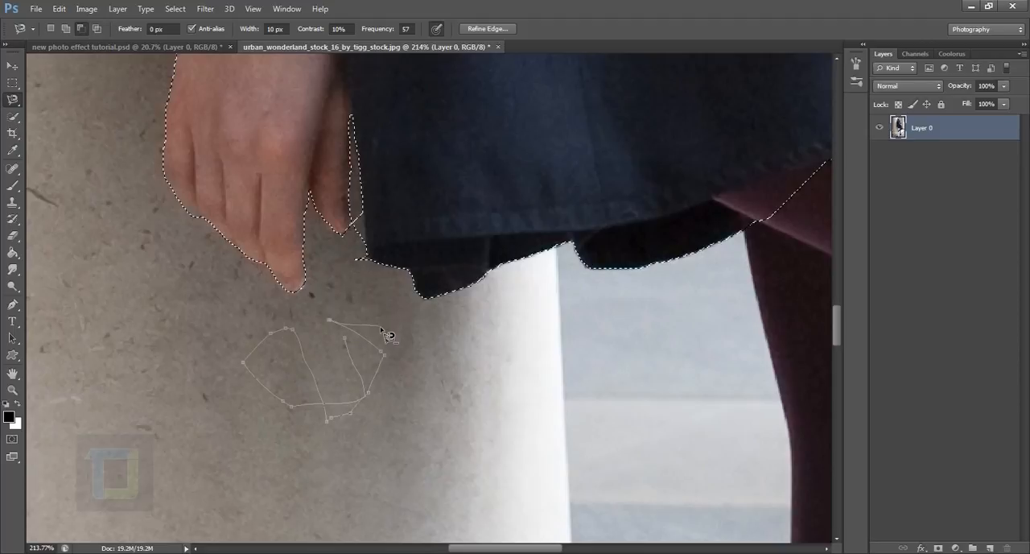
double_click(344, 338)
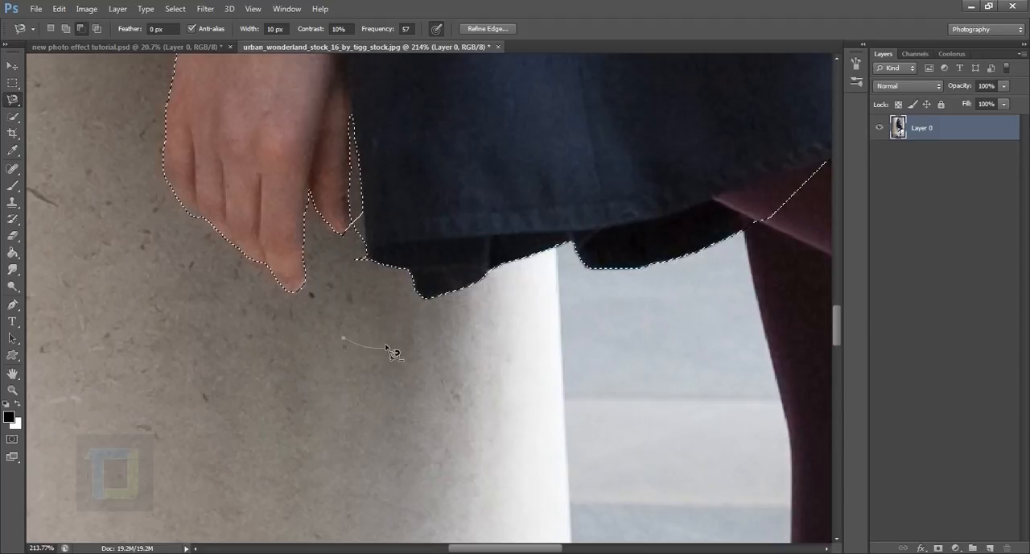
click(341, 374)
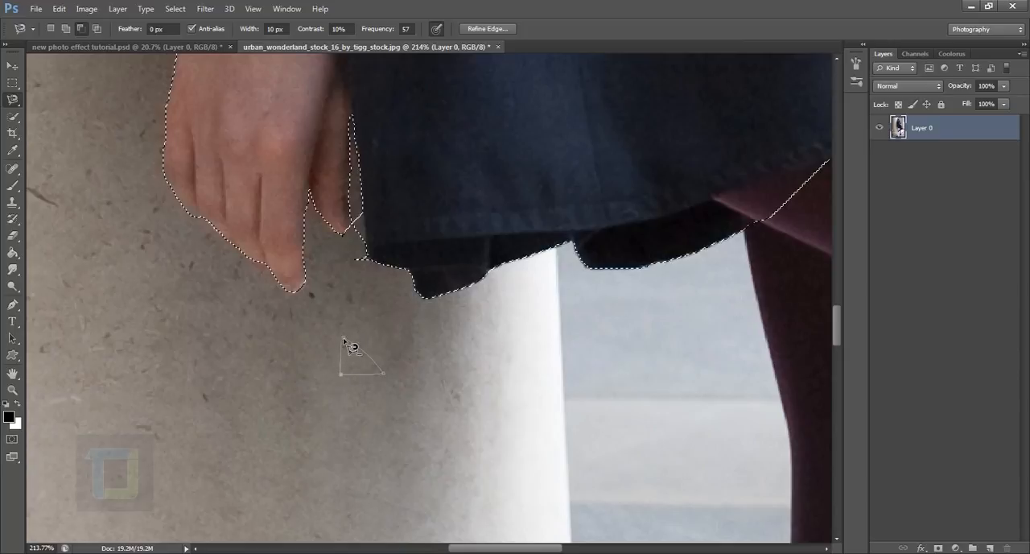
click(344, 339)
Subtract the remaining sliver of wall between the lowered hand and the coat's edge, down to the hem, from the selection.
drag(407, 217, 399, 282)
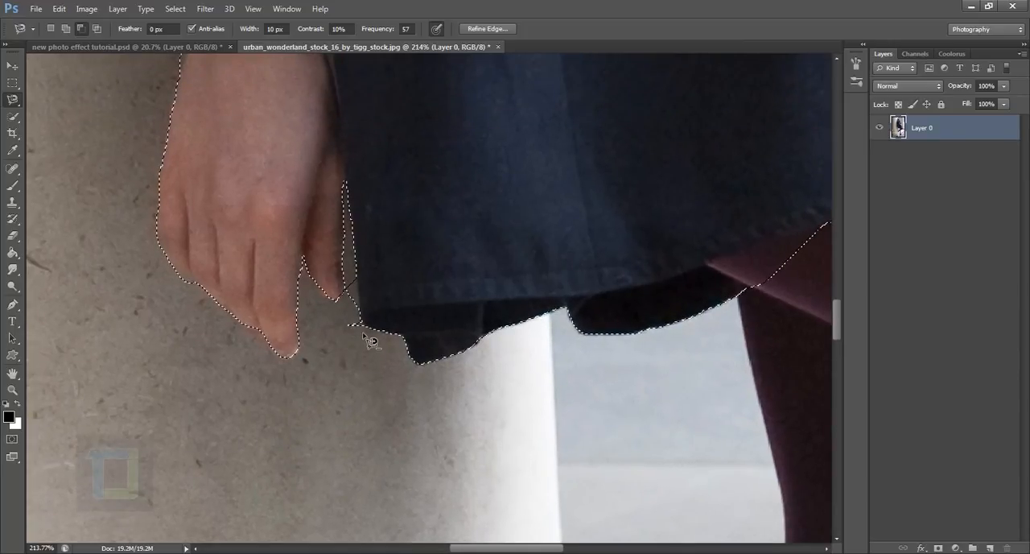
click(365, 326)
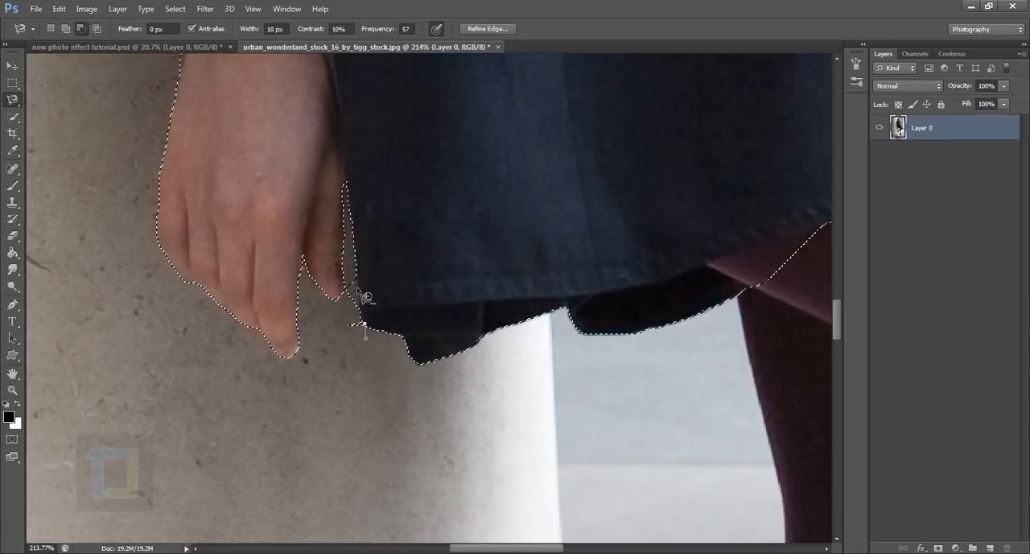
click(345, 178)
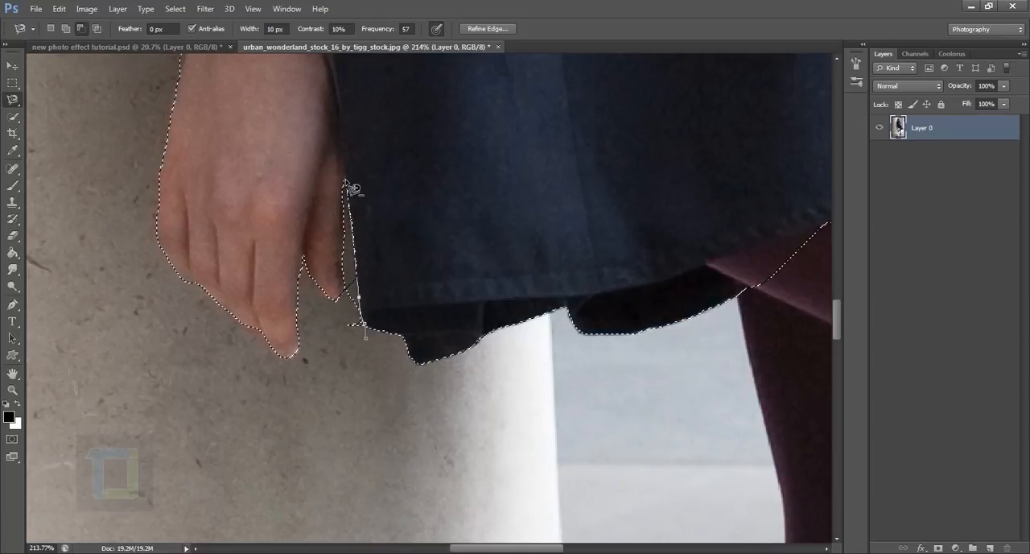
click(346, 348)
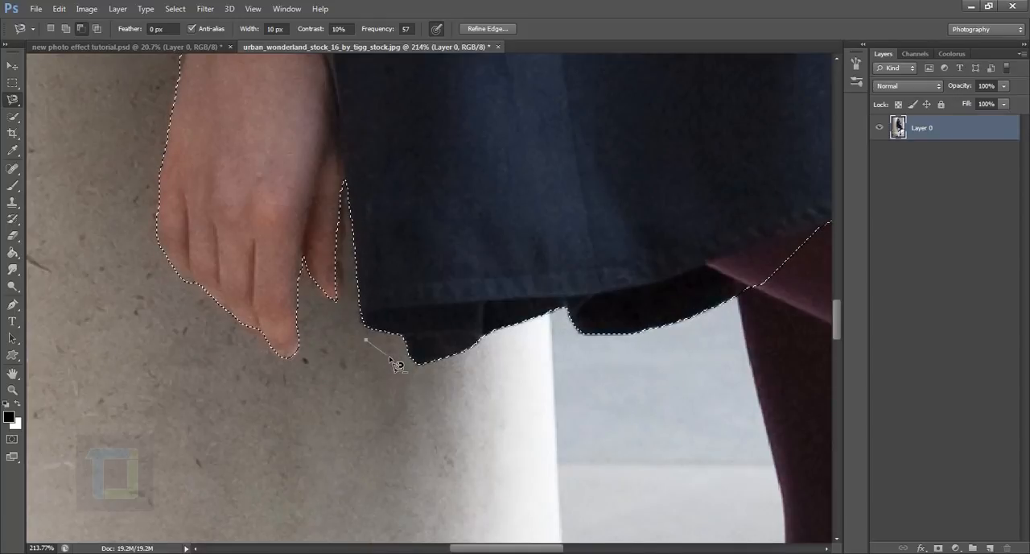
Try deleting the selected figure from Layer 0 and undo the deletion.
key(Delete)
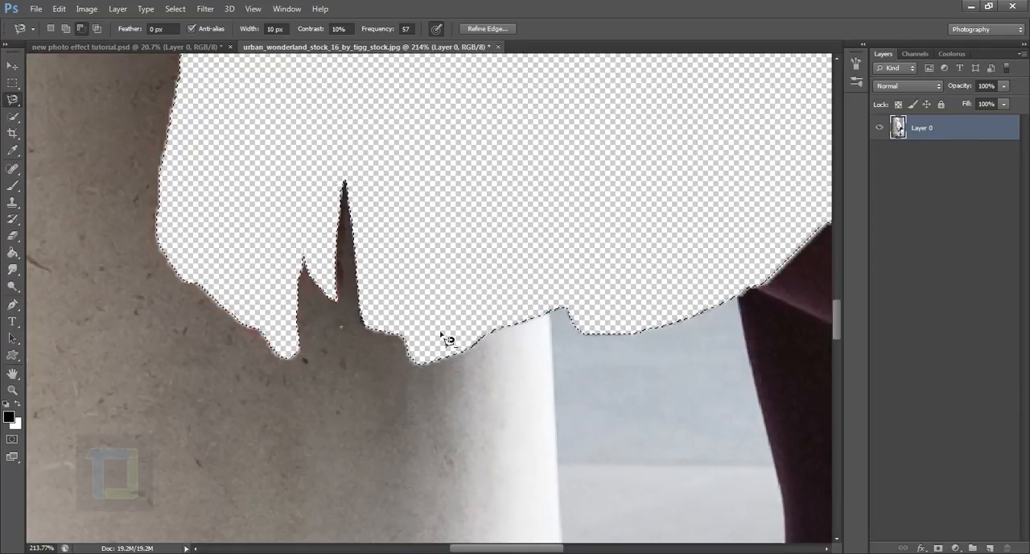
scroll(479, 291, down, 5)
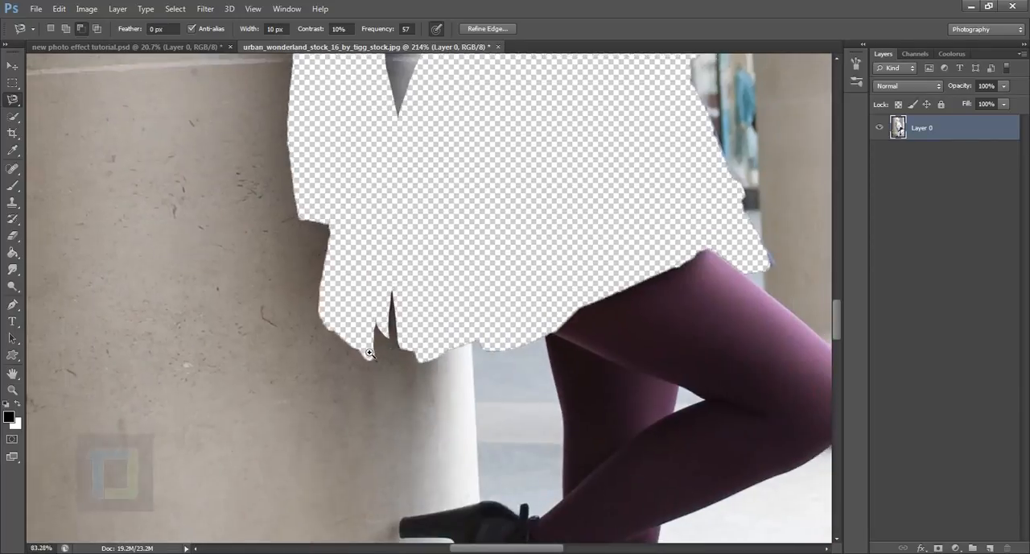
scroll(411, 322, up, 3)
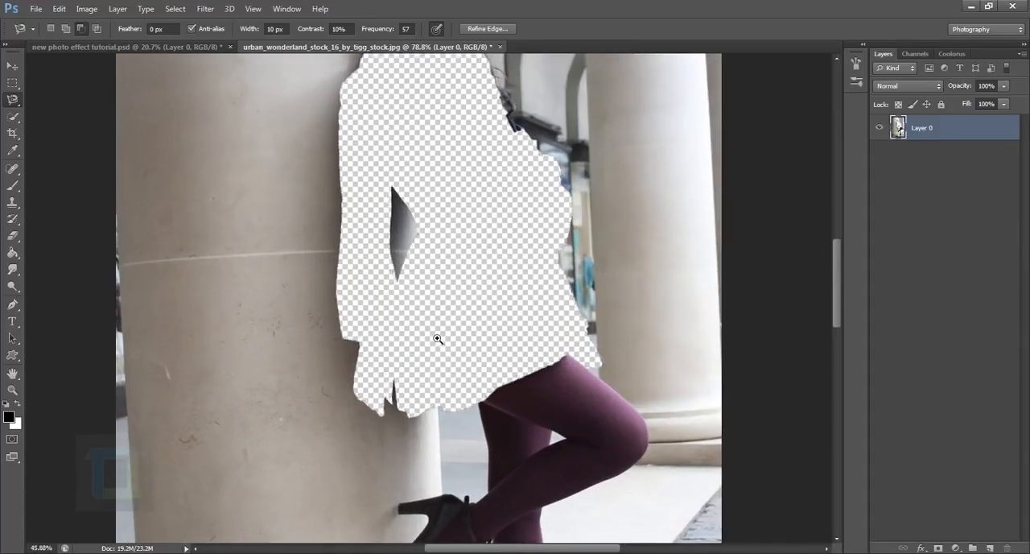
key(ctrl+z)
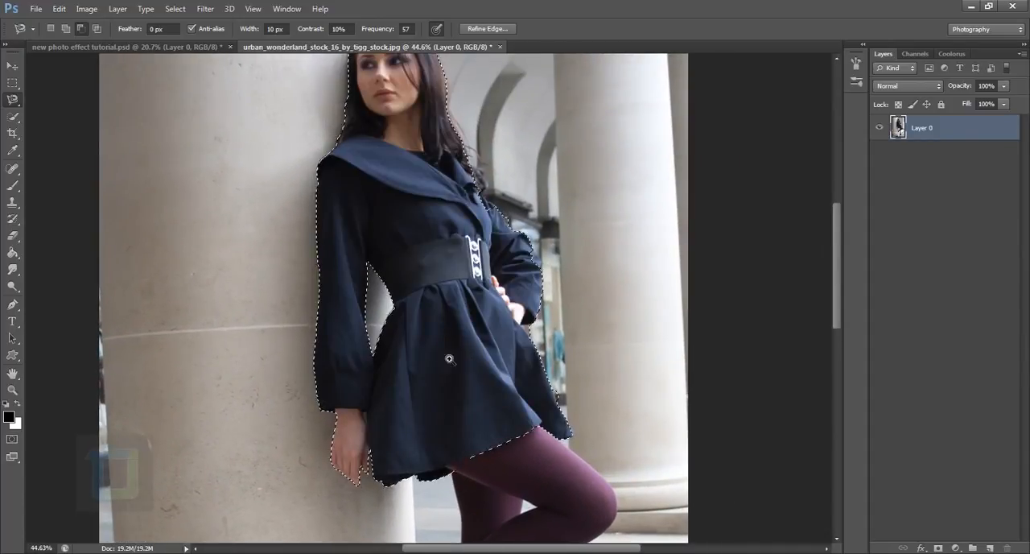
scroll(449, 359, down, 2)
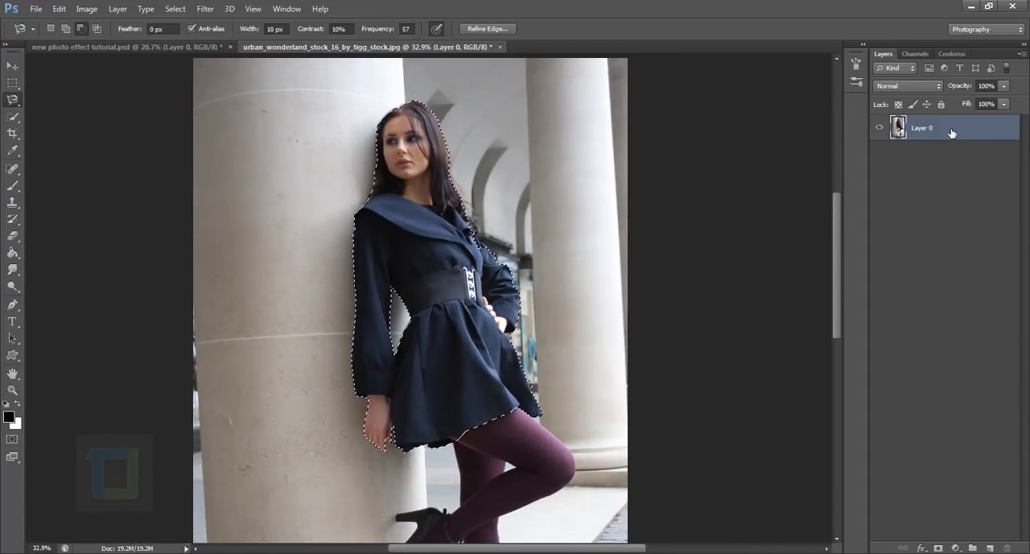
key(BackSpace)
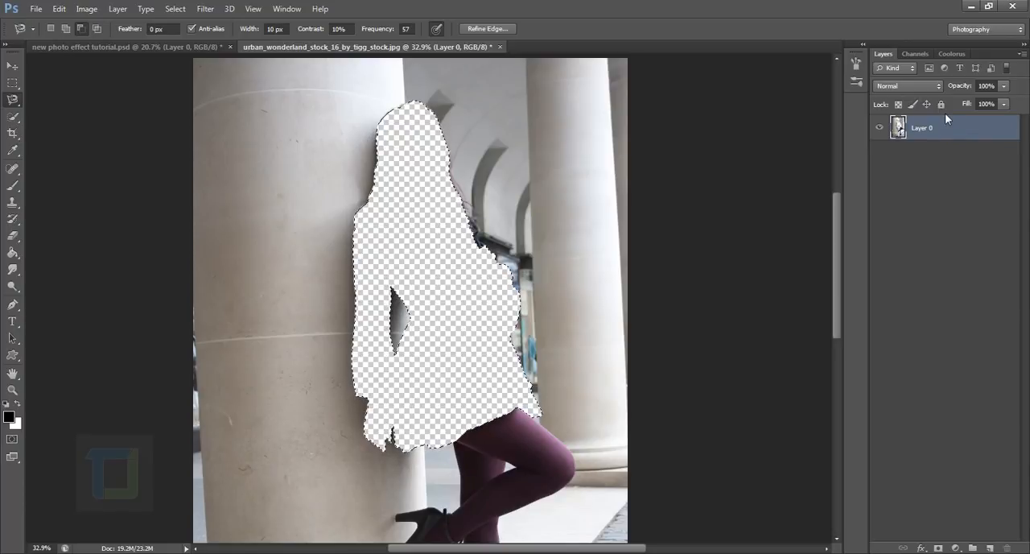
key(ctrl+z)
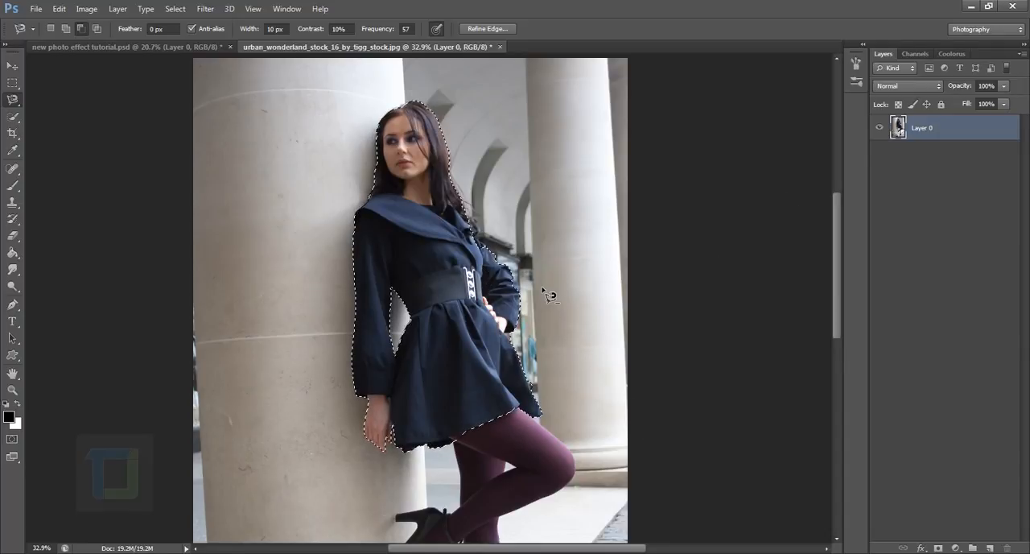
Try clearing the background around the figure with the inverted selection and undo it.
scroll(453, 313, down, 2)
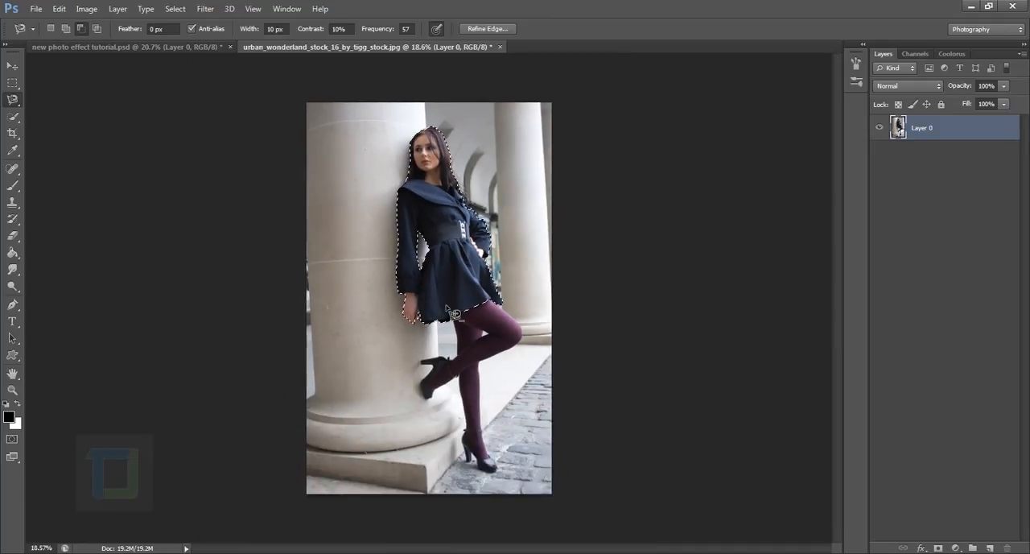
scroll(473, 267, down, 1)
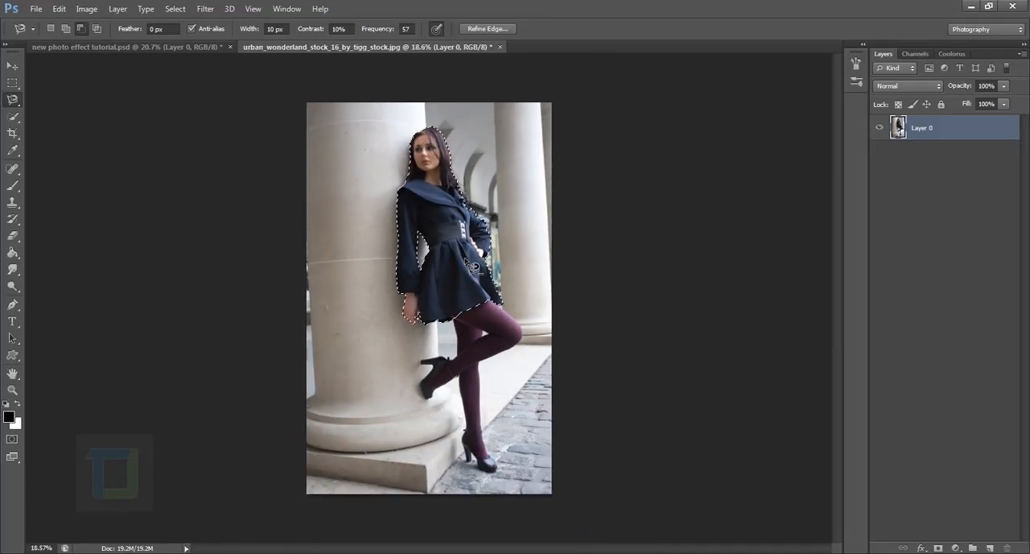
key(ctrl+shift+i)
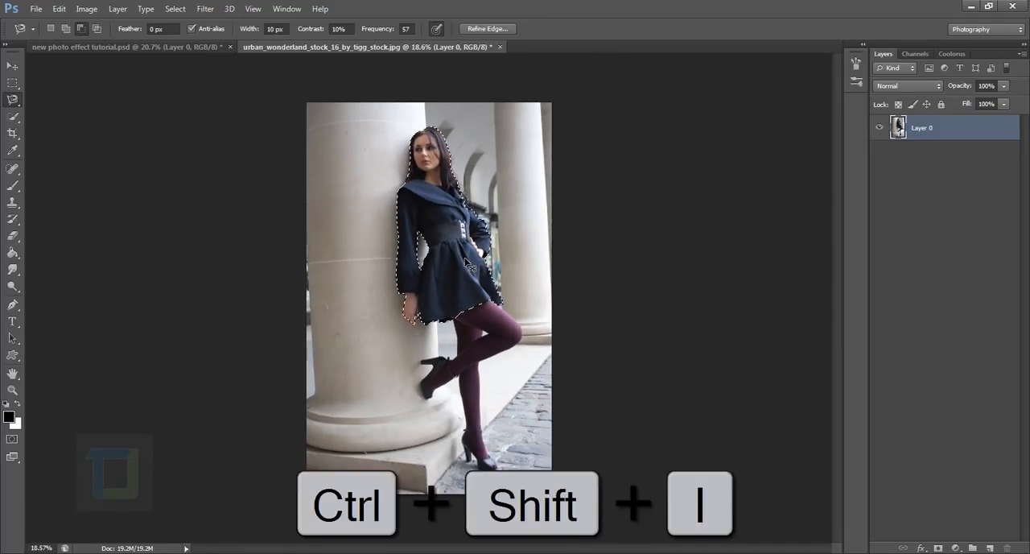
key(Delete)
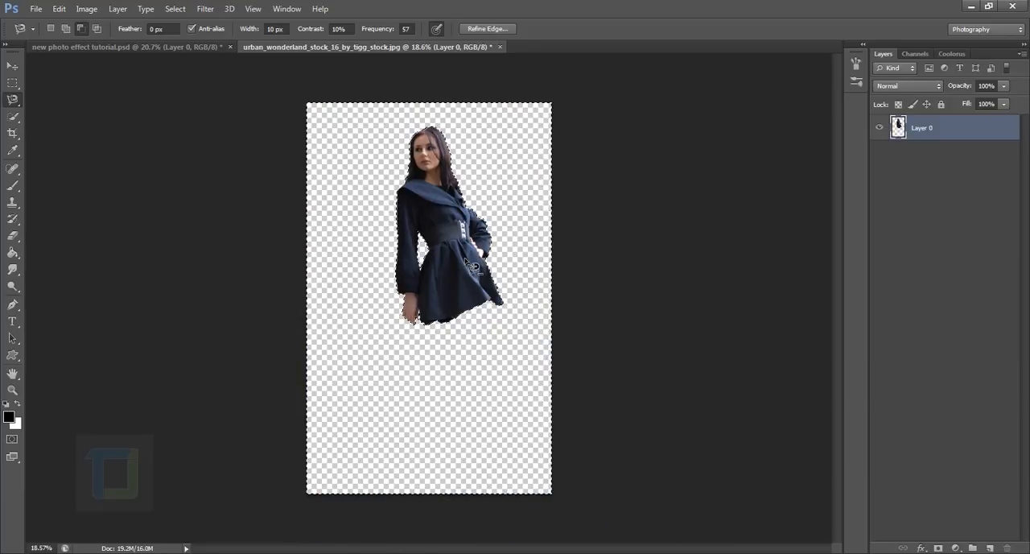
key(ctrl+z)
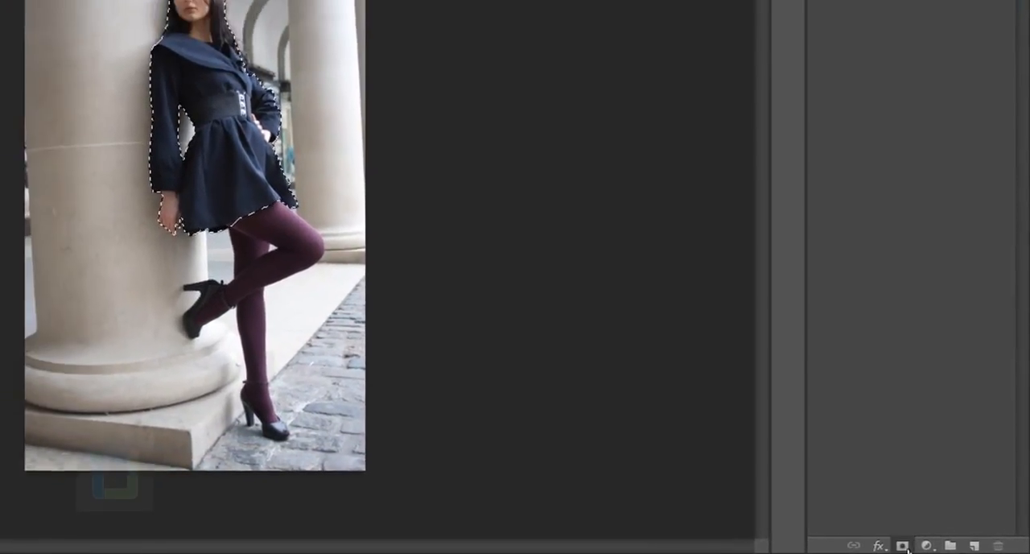
Add a layer mask to Layer 0 from the selection of the woman's upper body and coat.
click(903, 546)
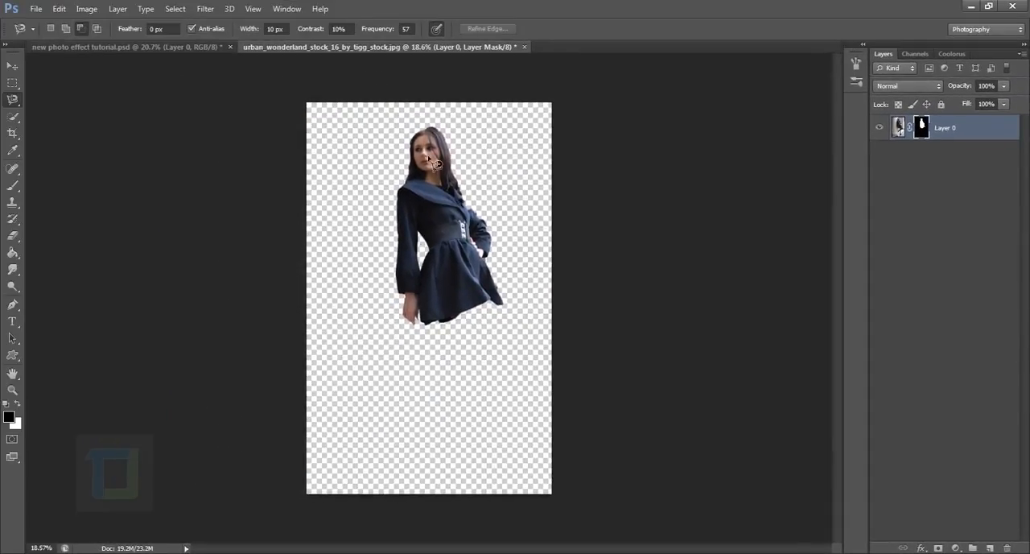
Move the masked figure down and slightly left, nearer to the middle of the canvas.
click(13, 64)
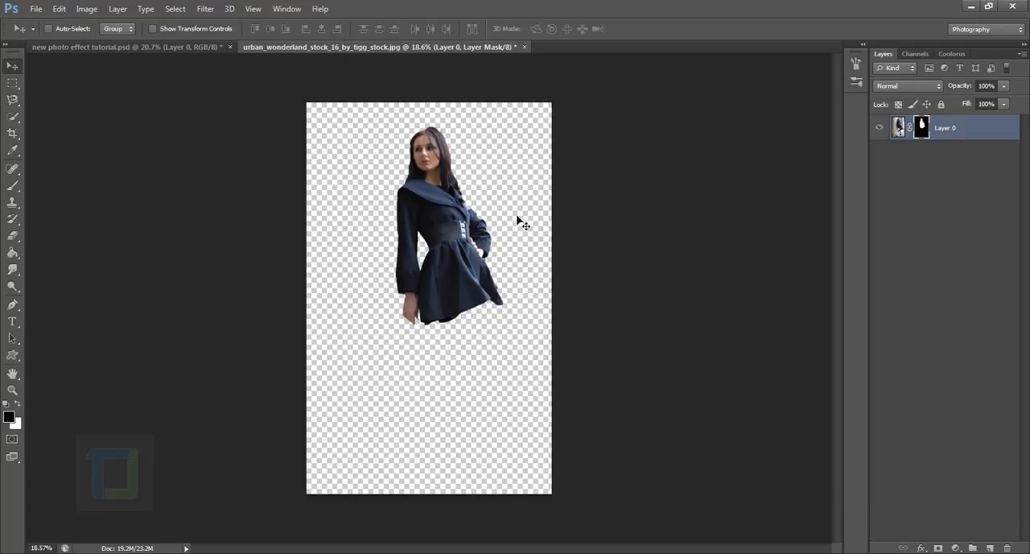
drag(441, 206, 422, 267)
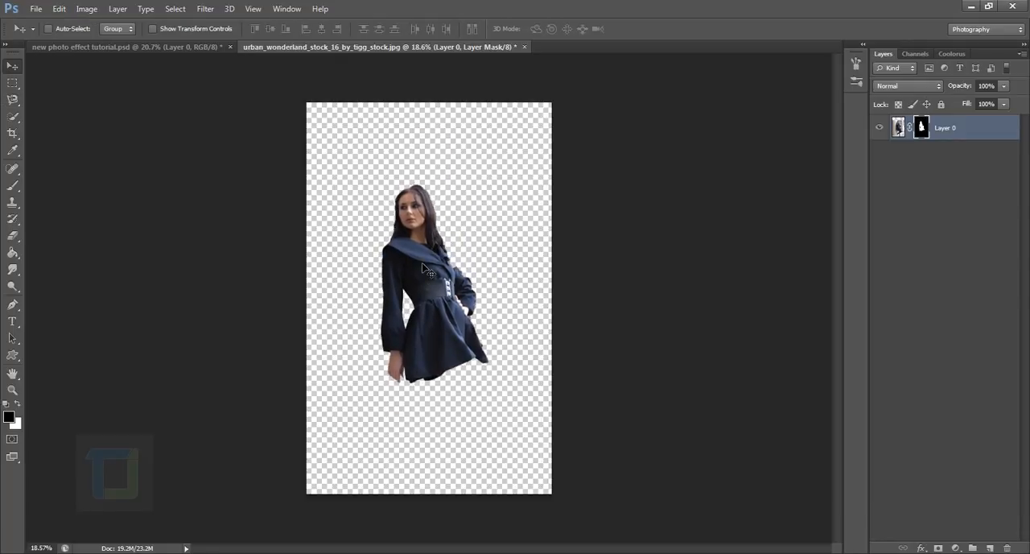
key(ctrl+plus)
key(ctrl+plus)
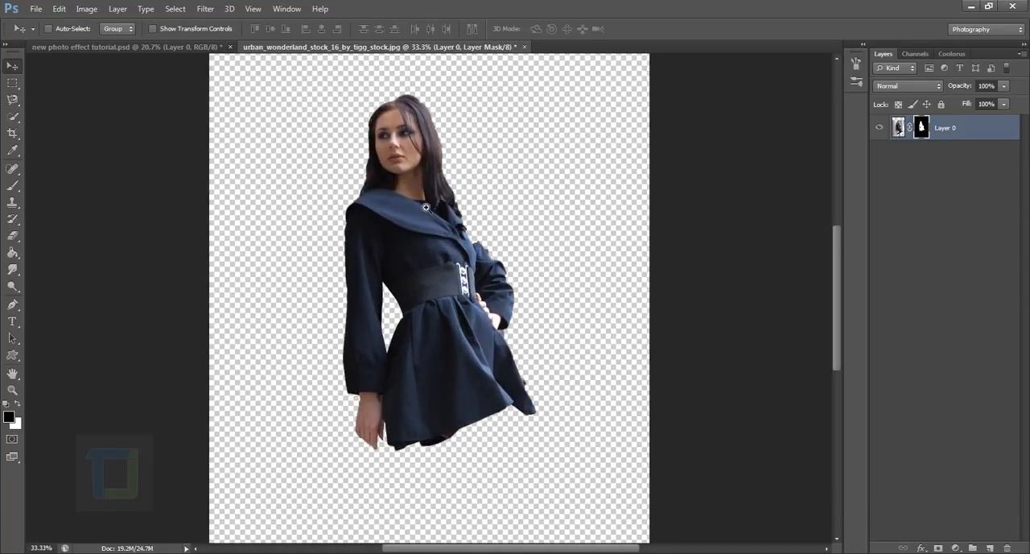
drag(427, 207, 441, 222)
drag(428, 171, 435, 291)
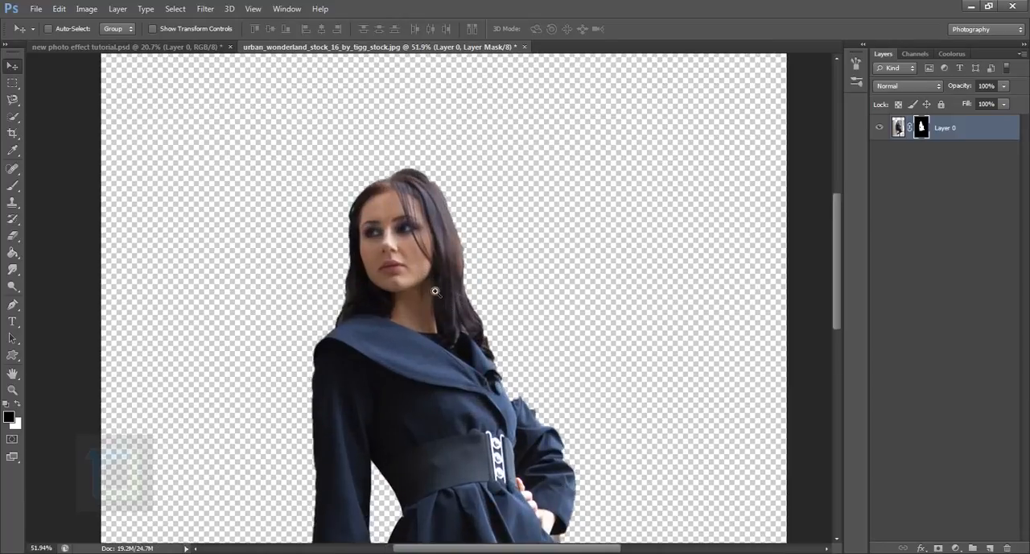
scroll(607, 217, down, 3)
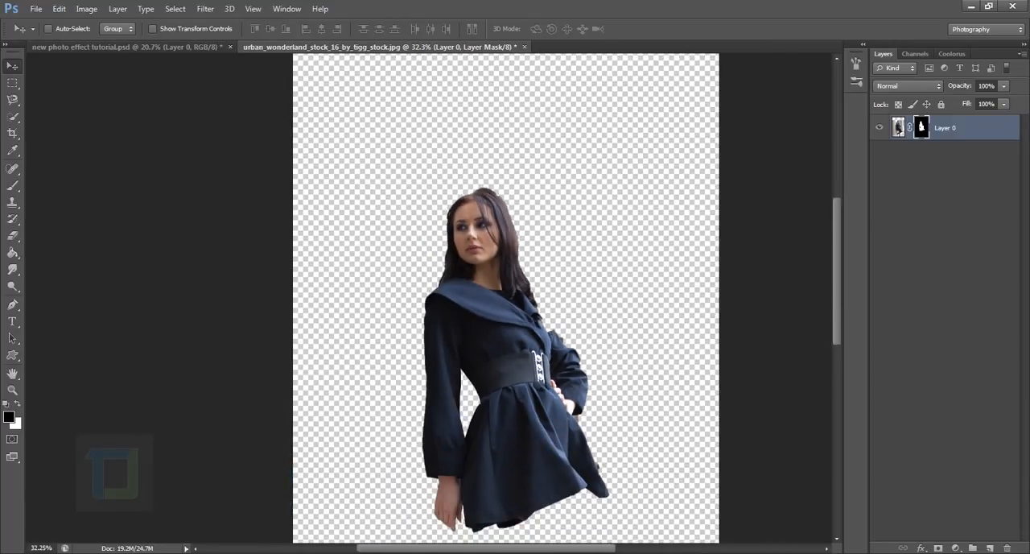
Add a new layer beneath Layer 0 and fill it with white using the Paint Bucket.
click(991, 548)
drag(969, 123, 919, 164)
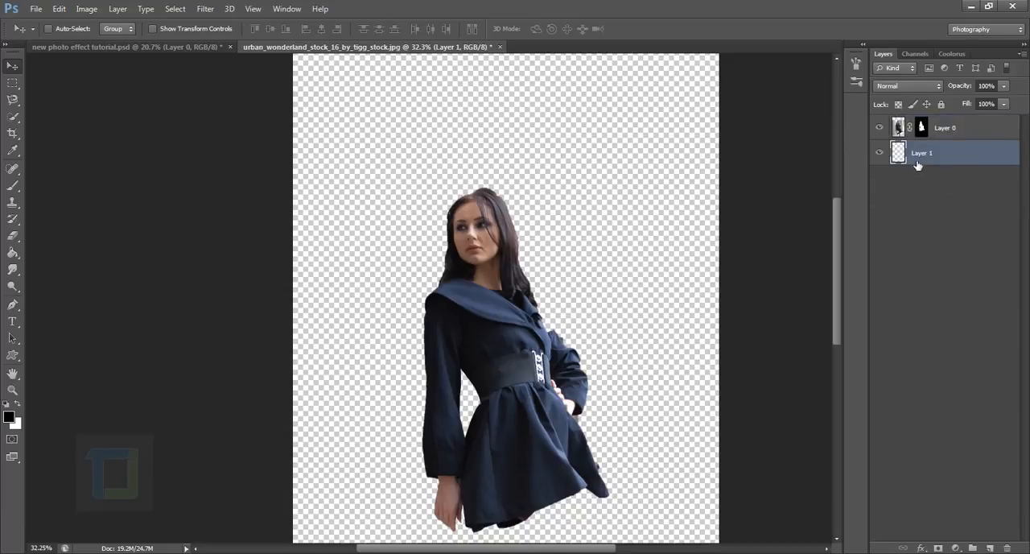
click(13, 254)
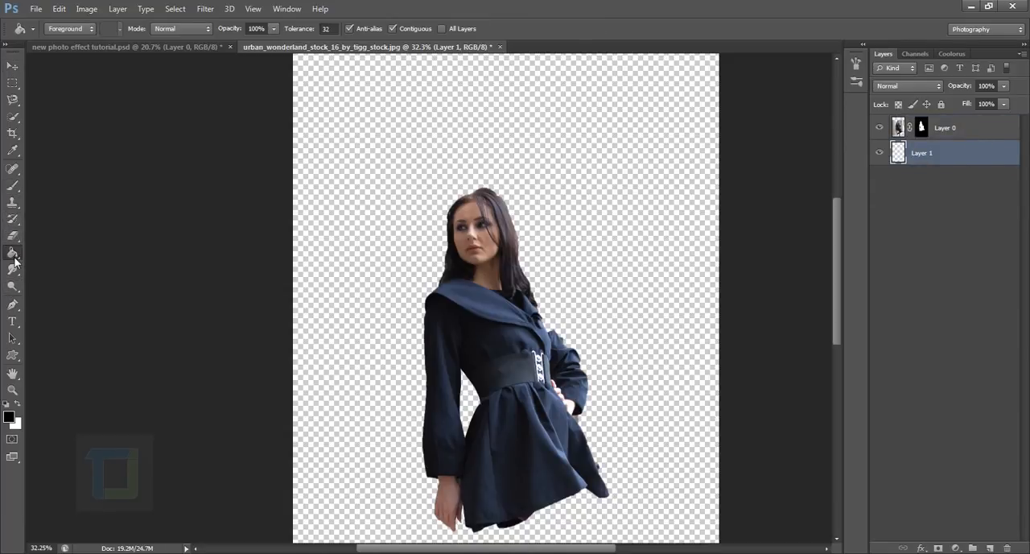
click(386, 240)
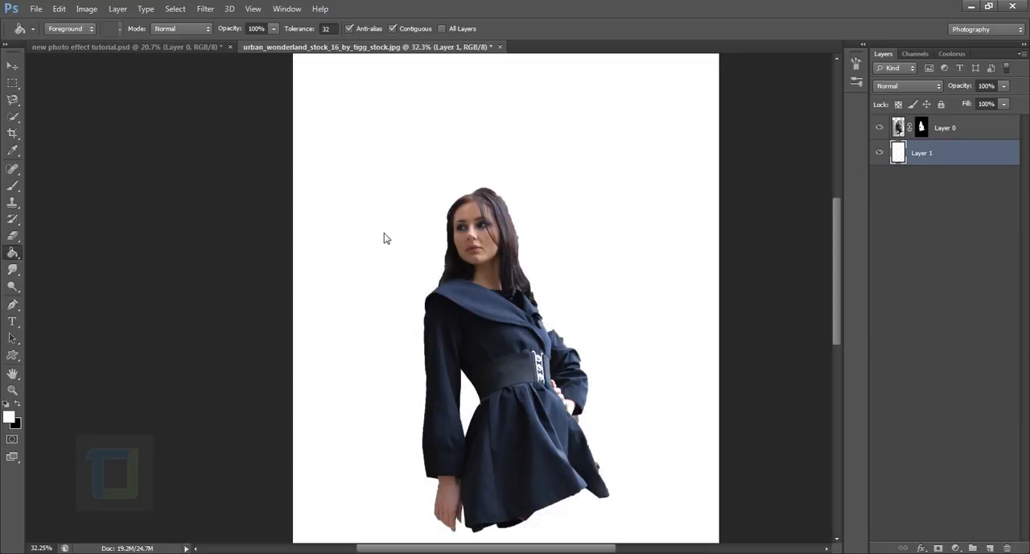
key(ctrl+0)
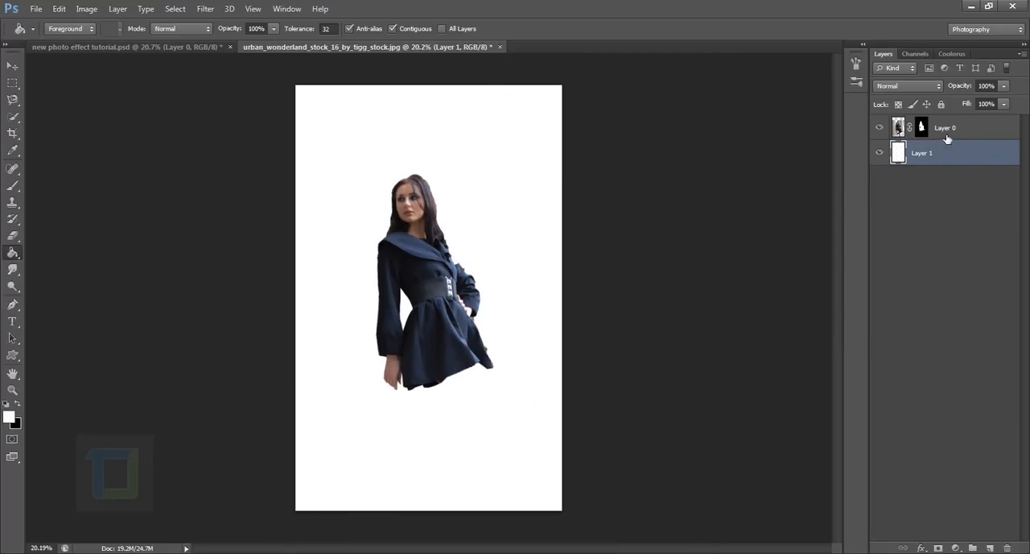
click(955, 129)
drag(959, 155, 930, 149)
click(881, 128)
Refine Layer 0's mask by brushing along the hair edges on both sides of the head with the size 35 radius brush, output to Layer Mask.
drag(414, 185, 466, 283)
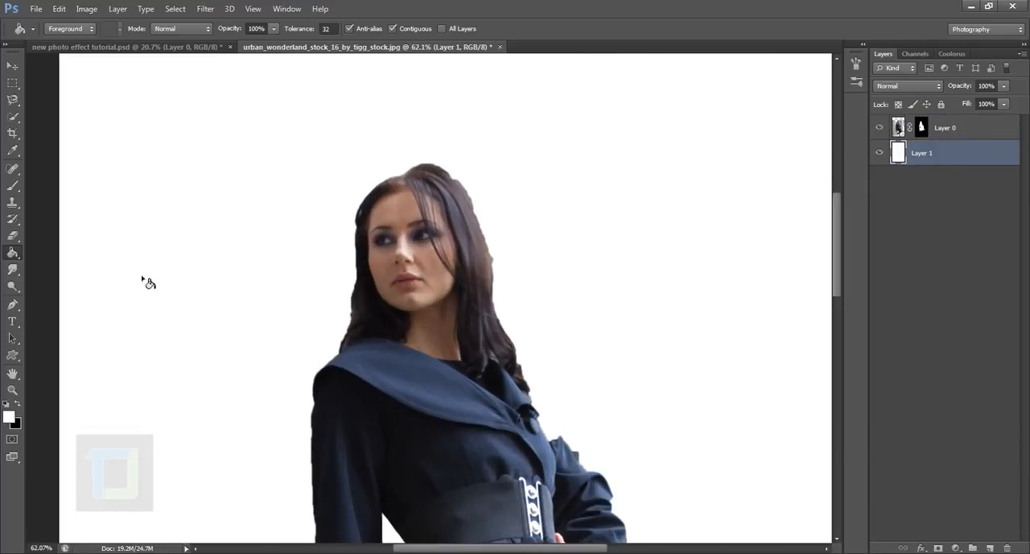
click(13, 185)
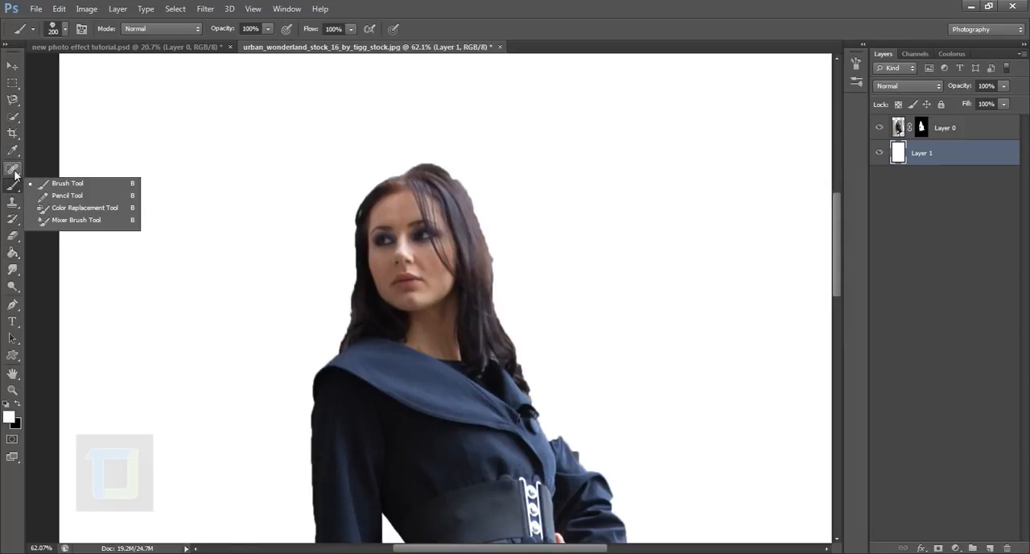
click(922, 126)
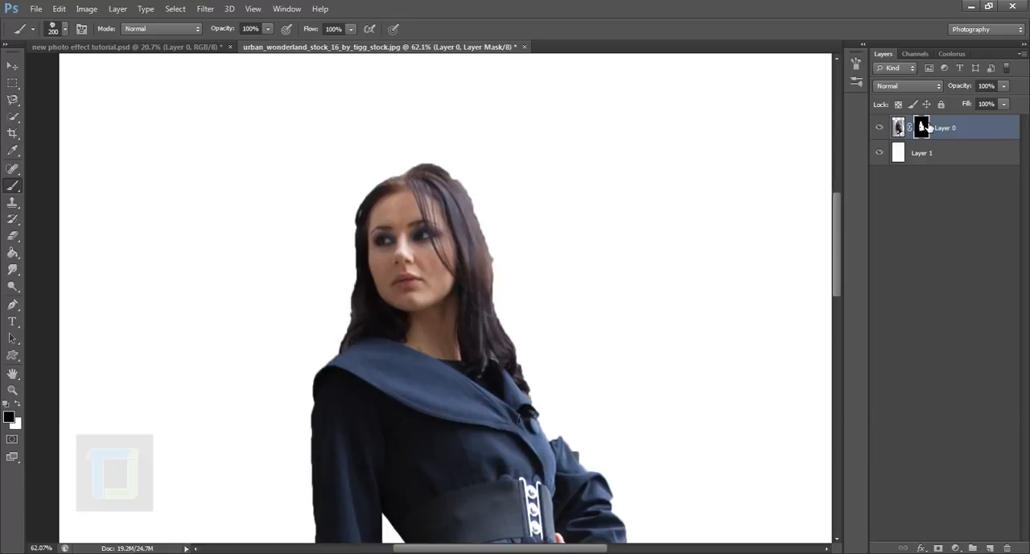
right_click(926, 126)
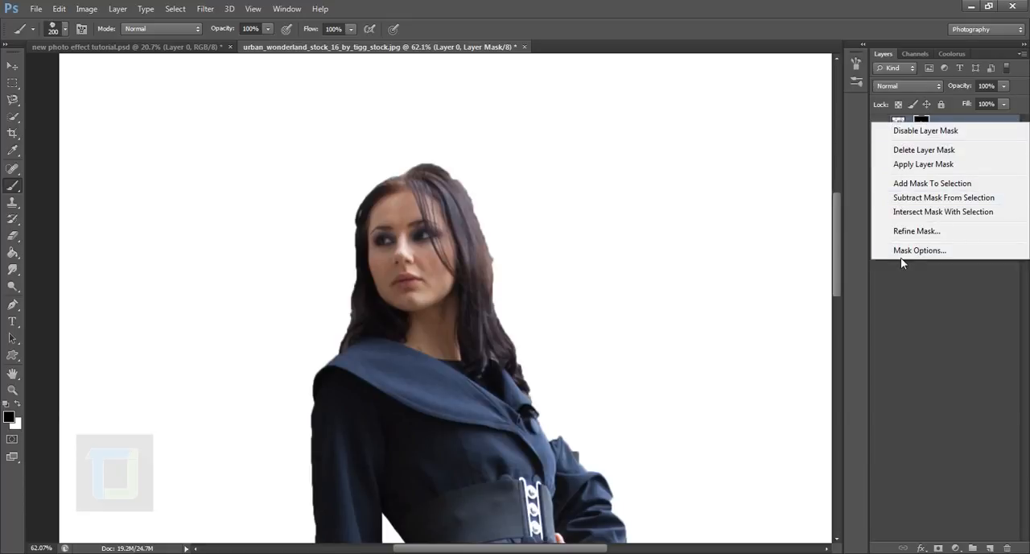
click(909, 231)
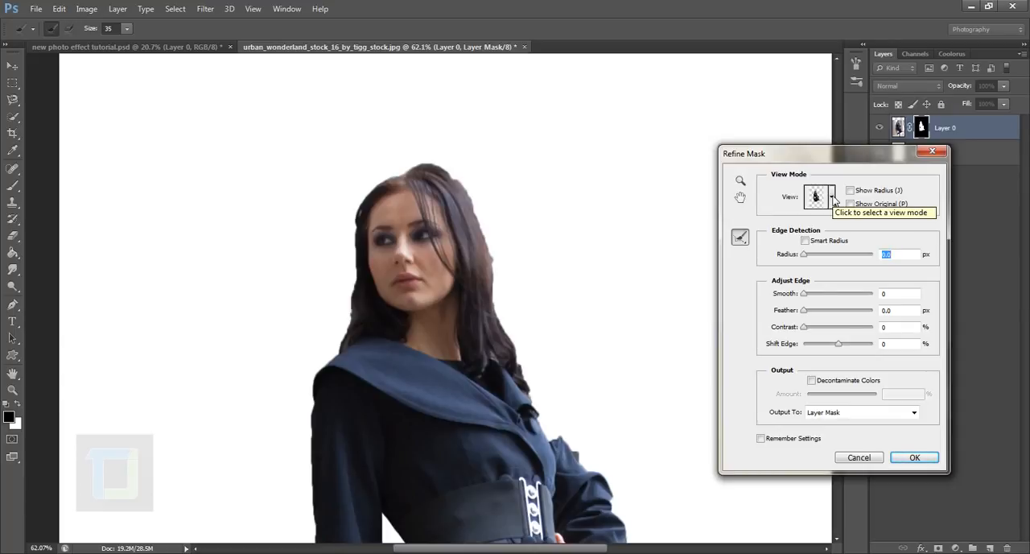
click(832, 197)
click(832, 198)
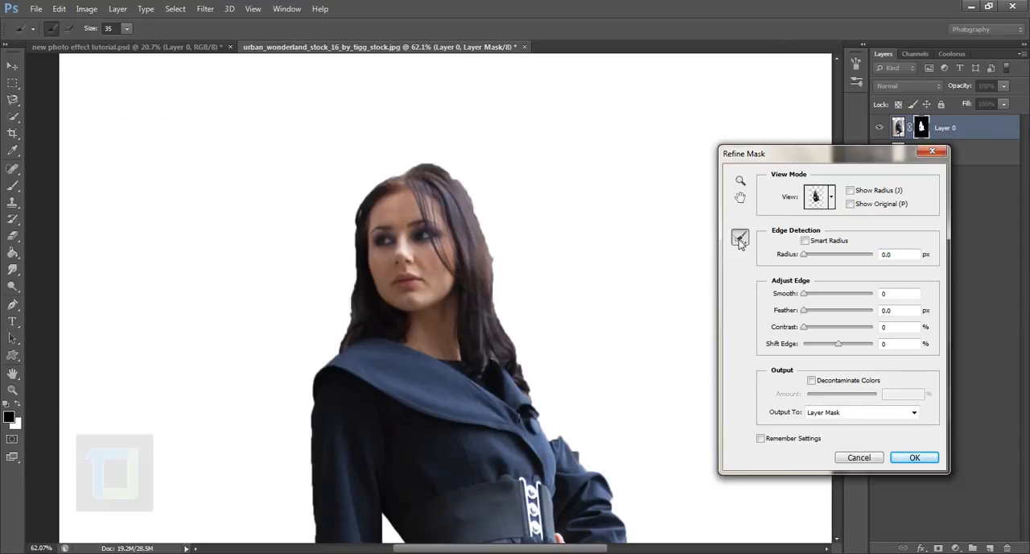
mouse_move(349, 349)
mouse_down()
mouse_move(362, 243)
mouse_move(388, 196)
mouse_move(425, 171)
mouse_move(465, 182)
mouse_move(483, 214)
mouse_move(513, 352)
mouse_move(537, 401)
mouse_move(500, 319)
mouse_move(497, 256)
mouse_move(483, 231)
mouse_move(539, 213)
mouse_up()
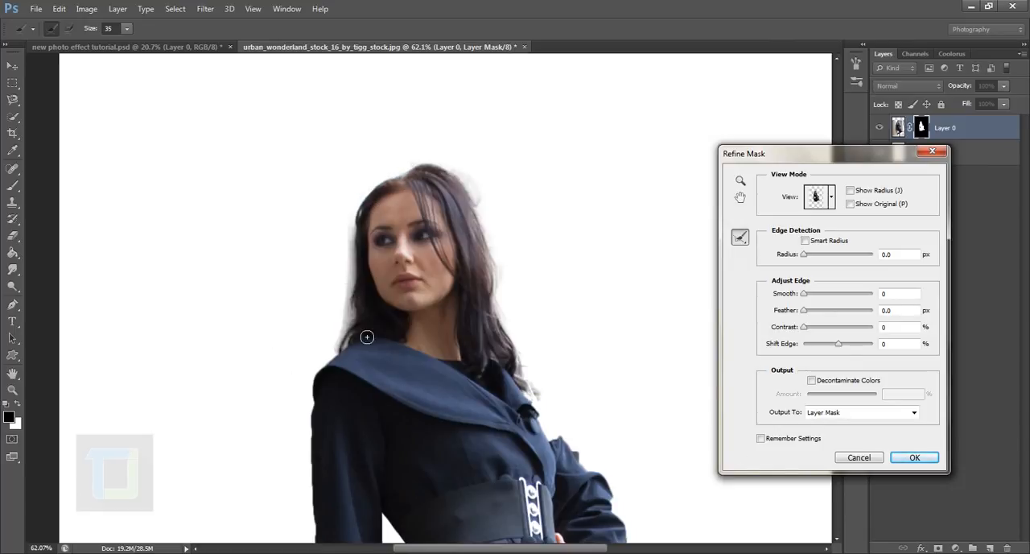
mouse_move(355, 233)
mouse_down()
mouse_move(365, 328)
mouse_move(342, 357)
mouse_move(368, 208)
mouse_move(349, 339)
mouse_up()
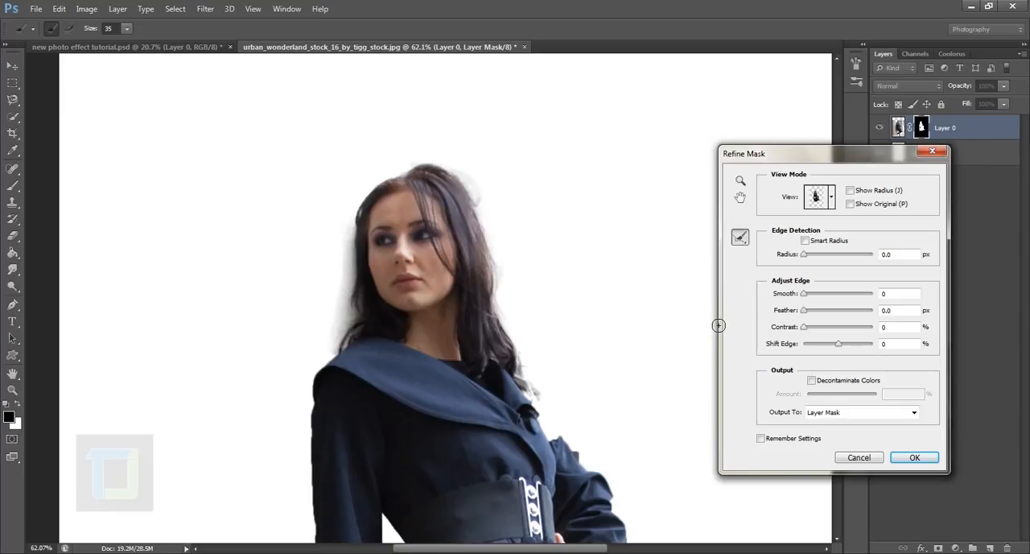
click(916, 458)
click(912, 460)
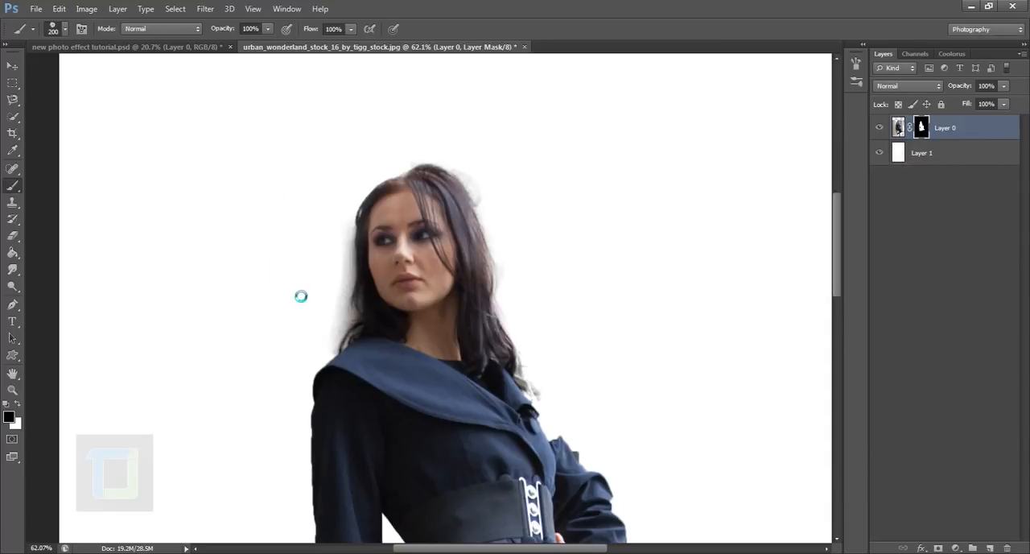
Paint black on Layer 0's mask with a soft 90 px brush along the hair edge beside the left cheek.
scroll(347, 278, up, 5)
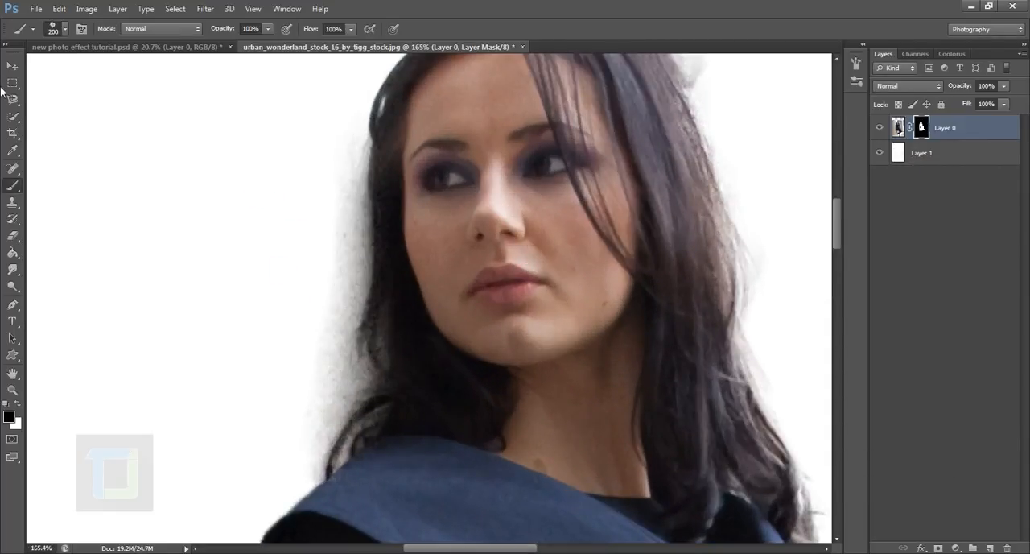
click(64, 30)
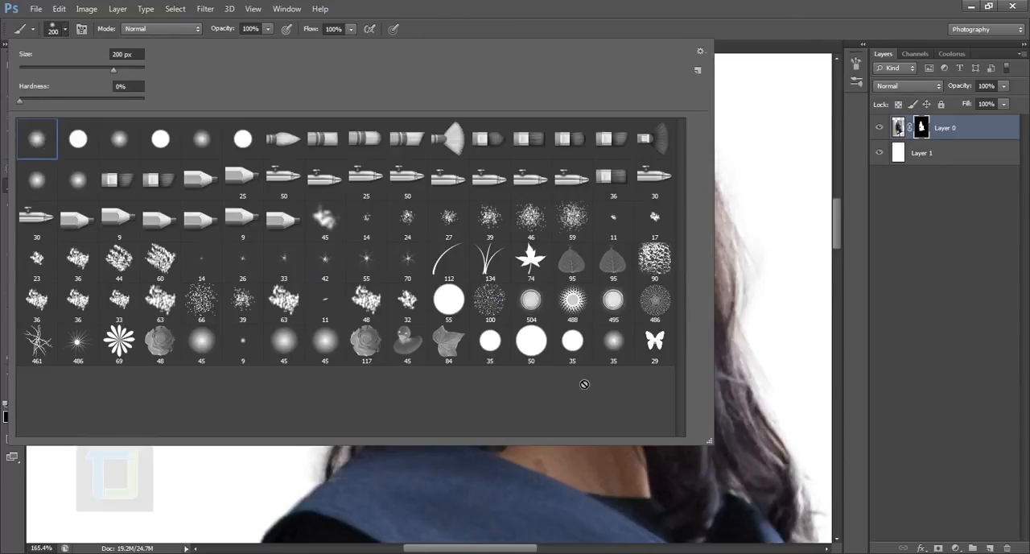
click(809, 16)
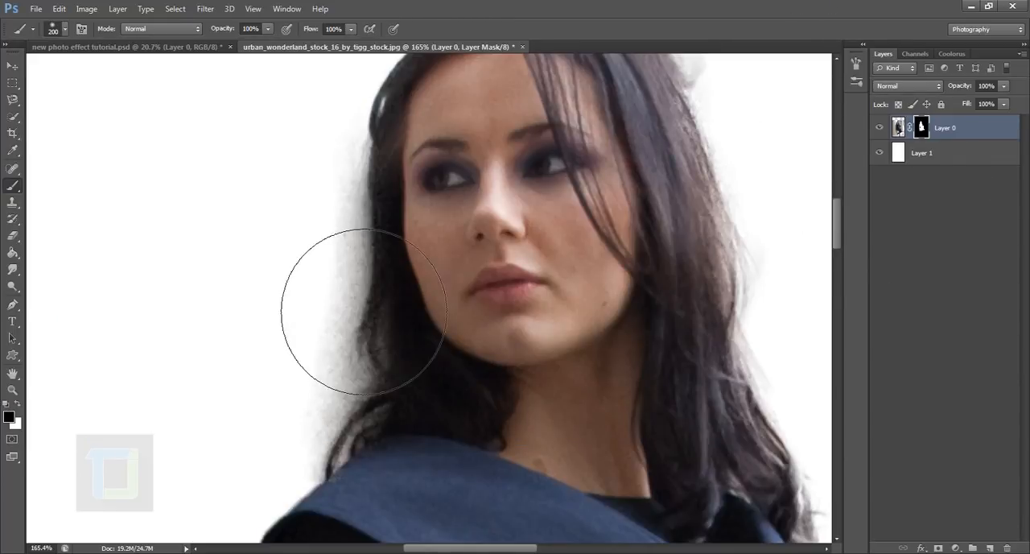
key(bracketleft)
key(bracketleft)
key(bracketleft)
key(bracketleft)
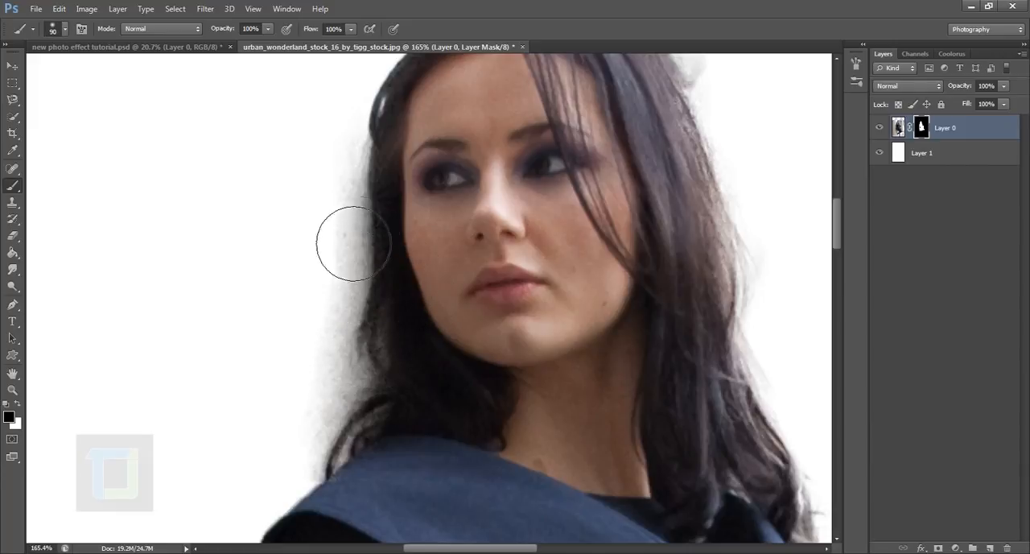
drag(366, 210, 351, 290)
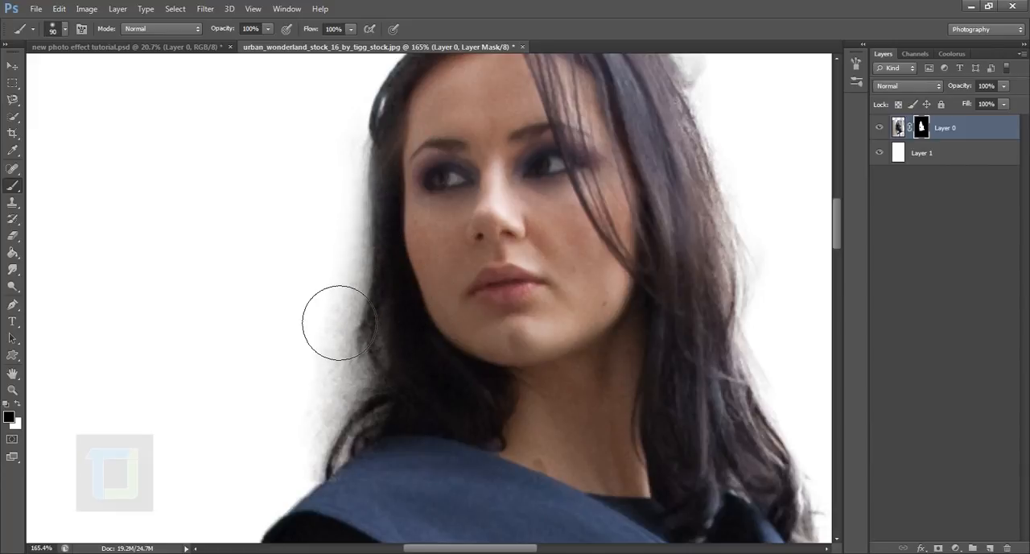
Mask out the grey halo along the left hair edge down to the collar, using a 60 px black brush at 49% hardness.
key(bracketleft)
key(bracketleft)
key(bracketleft)
right_click(353, 260)
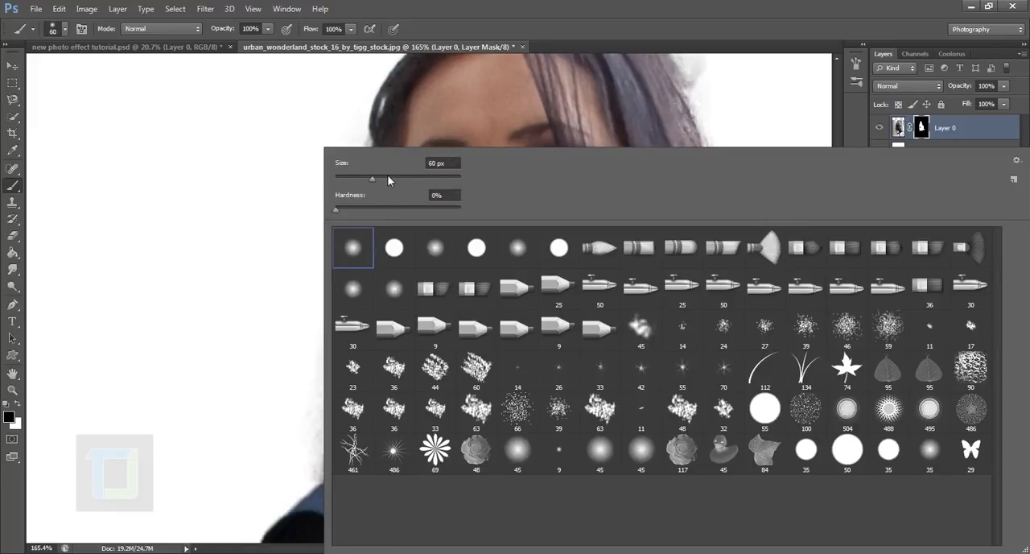
drag(338, 210, 378, 213)
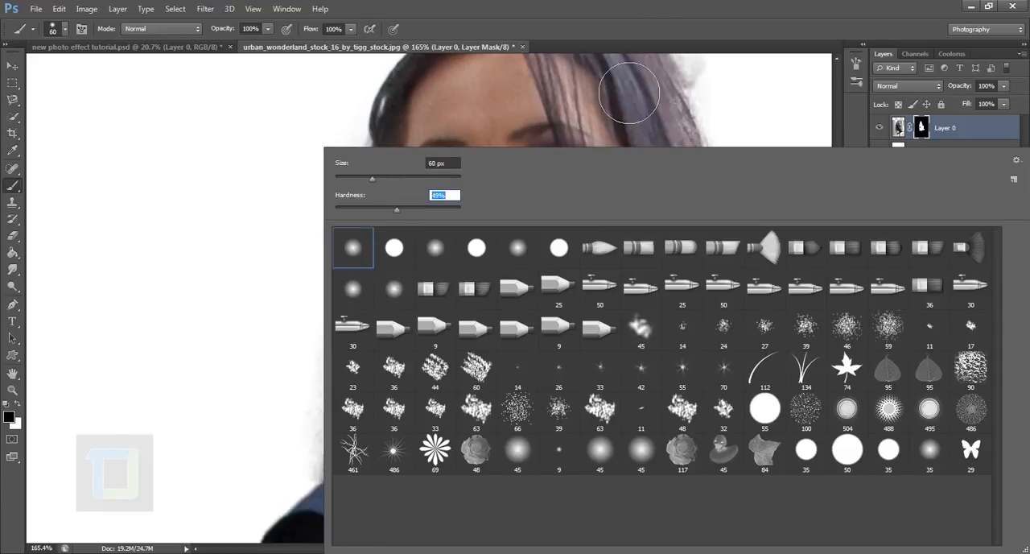
key(Return)
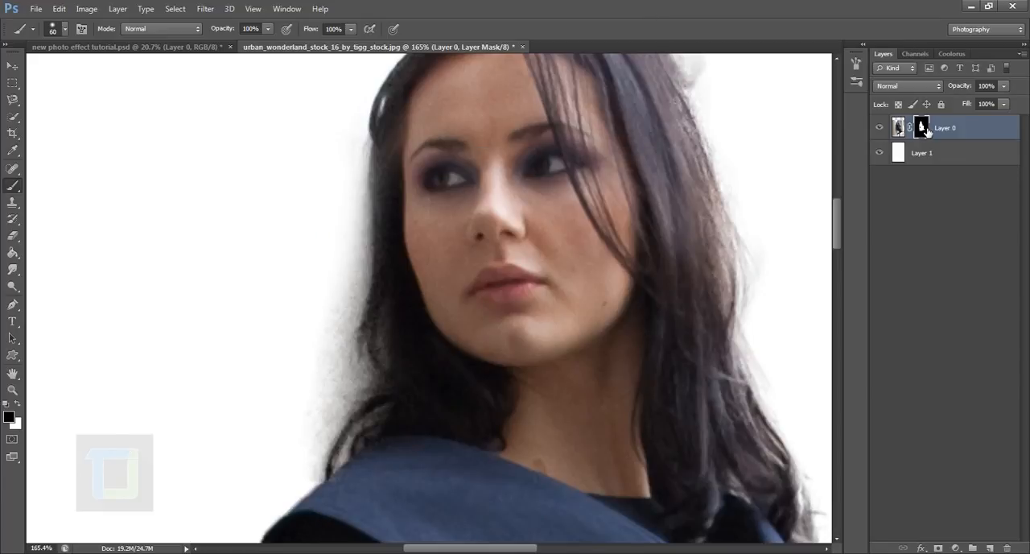
mouse_move(368, 237)
mouse_down()
mouse_move(348, 369)
mouse_move(345, 311)
mouse_move(354, 424)
mouse_move(362, 406)
mouse_move(313, 498)
mouse_move(308, 469)
mouse_up()
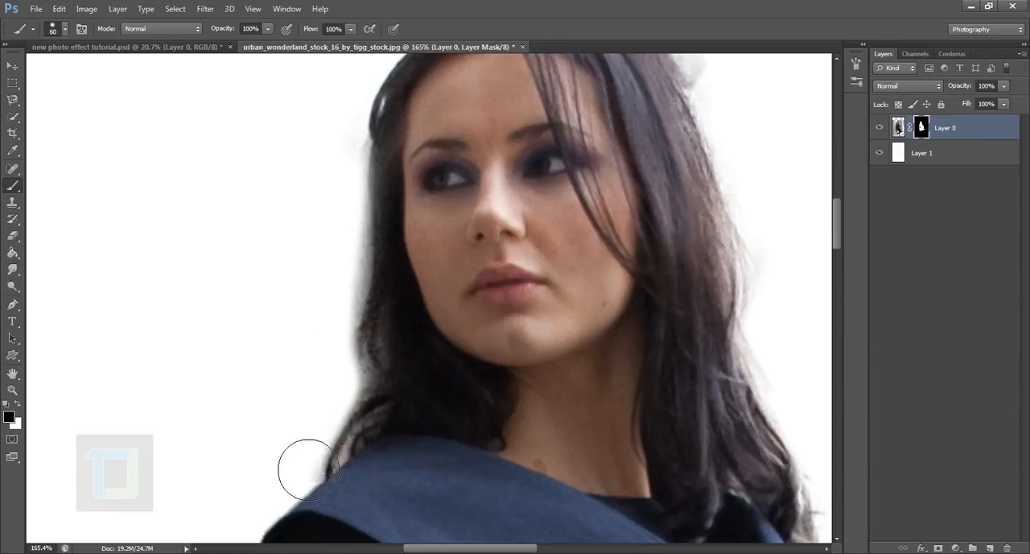
Fade out the coat's lower hem on the mask with a black 200 px brush at 0% hardness.
scroll(342, 232, down, 4)
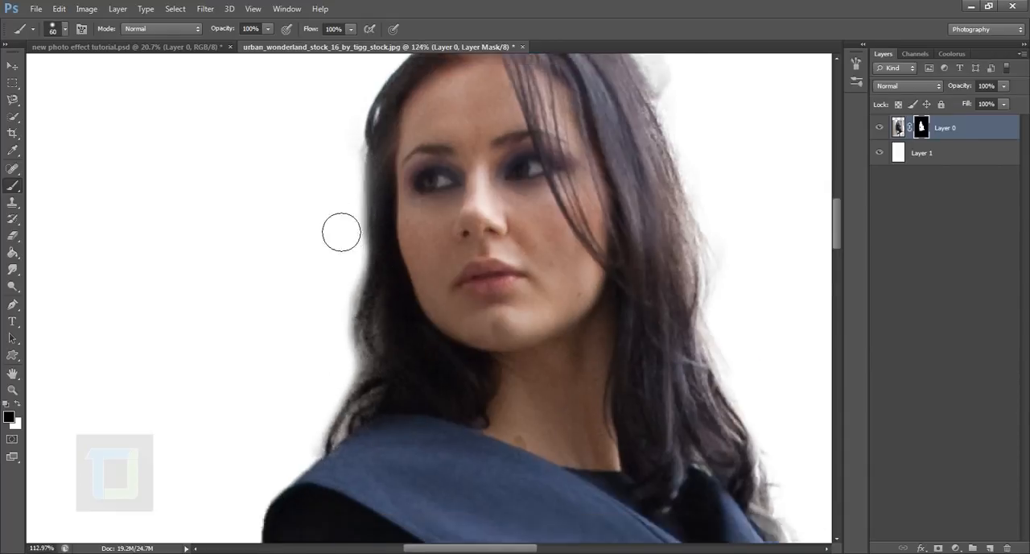
scroll(341, 231, down, 10)
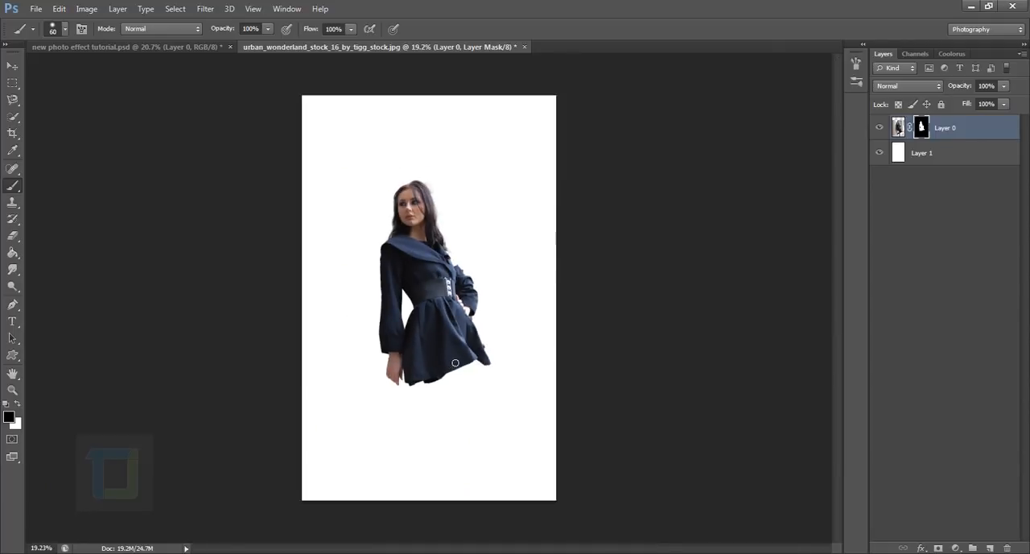
scroll(455, 363, up, 6)
right_click(469, 293)
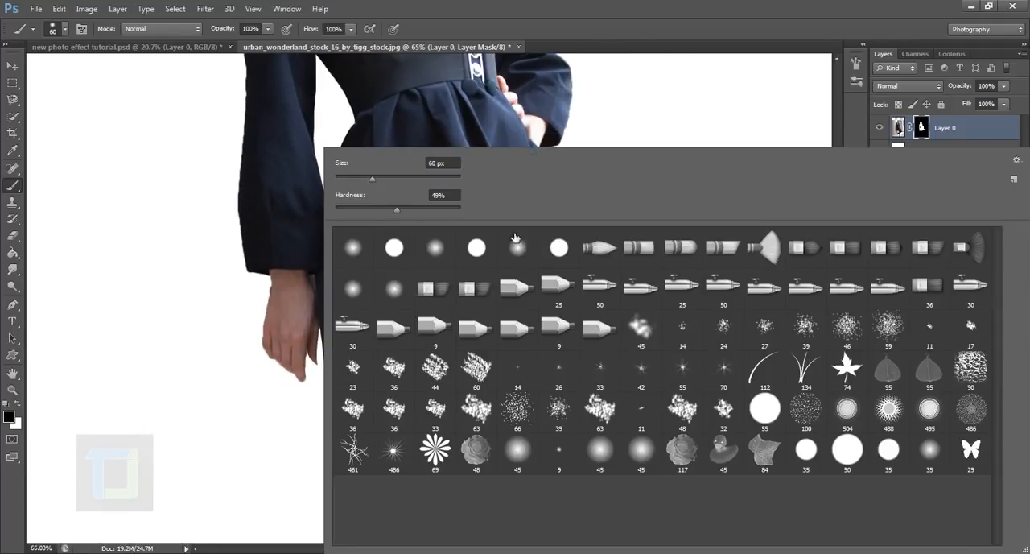
drag(397, 210, 303, 216)
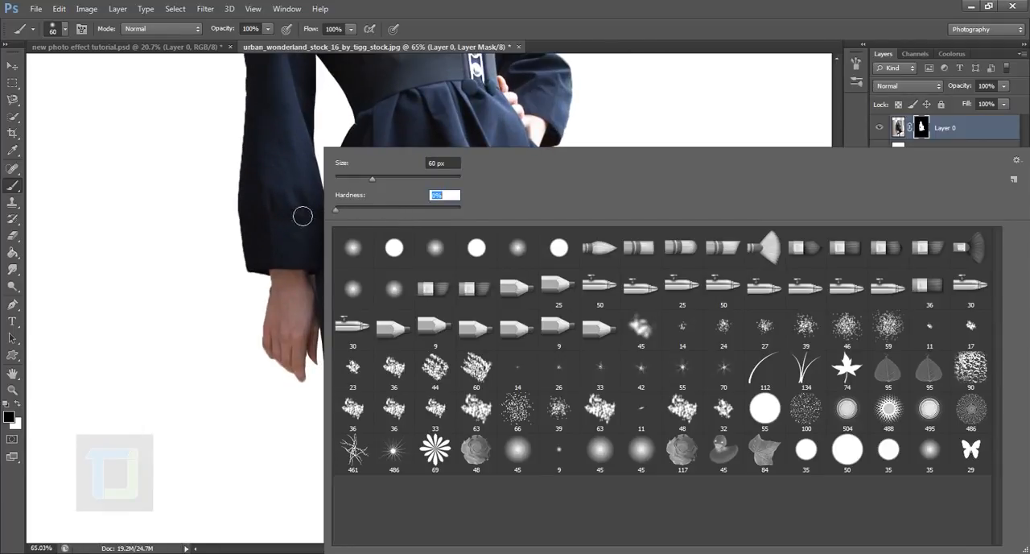
click(609, 11)
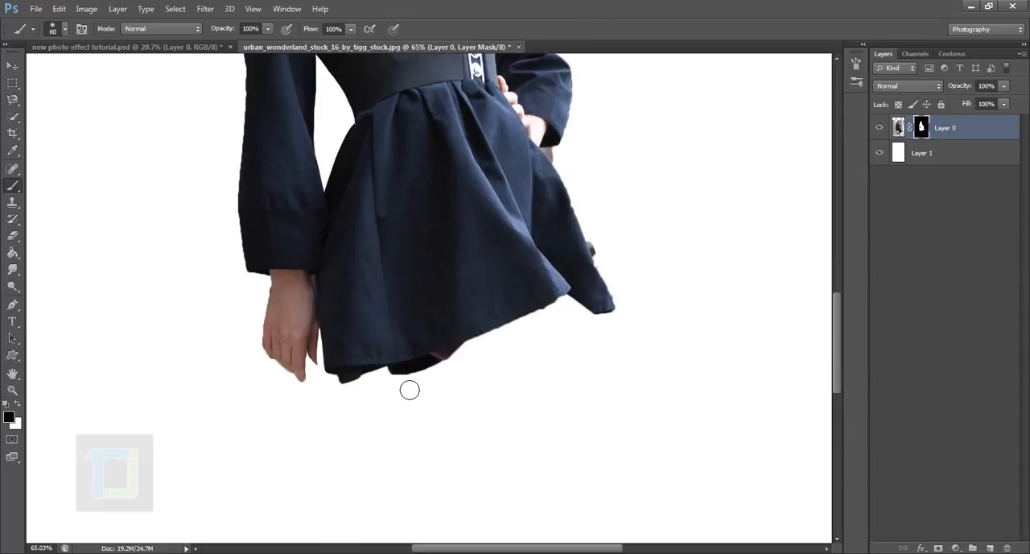
key(bracketright)
key(bracketright)
key(bracketright)
key(bracketright)
key(bracketright)
key(bracketleft)
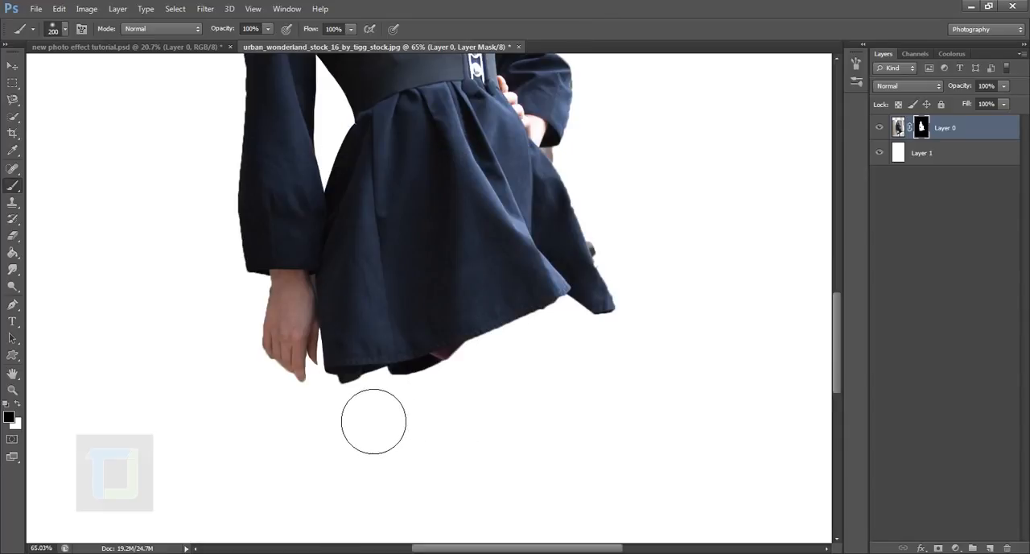
click(349, 382)
mouse_move(407, 407)
mouse_down()
mouse_move(685, 282)
mouse_move(492, 363)
mouse_move(748, 359)
mouse_up()
drag(619, 357, 598, 368)
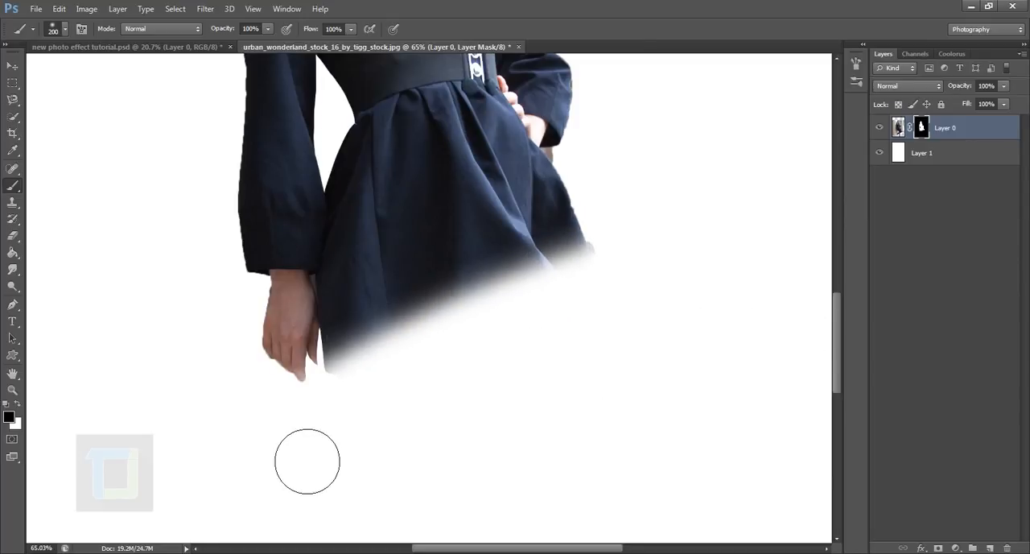
Undo the 200 px brush fade along the coat's lower hem on Layer 0's mask.
click(382, 416)
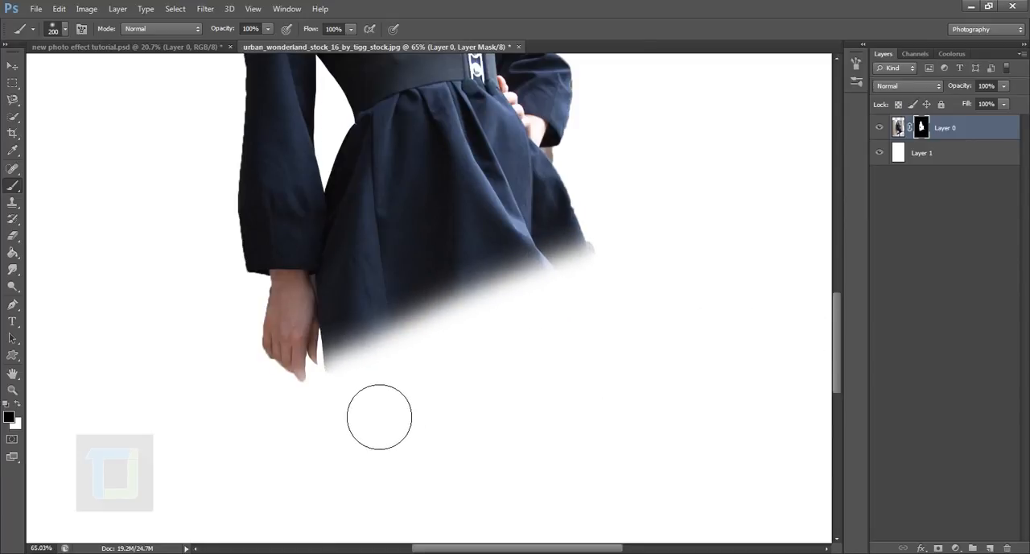
scroll(523, 447, down, 6)
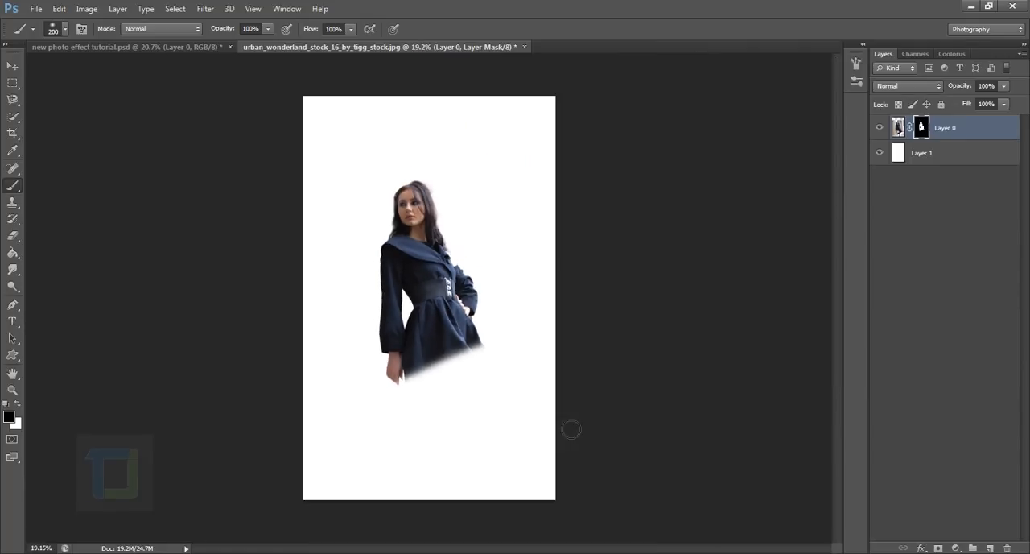
scroll(565, 427, up, 4)
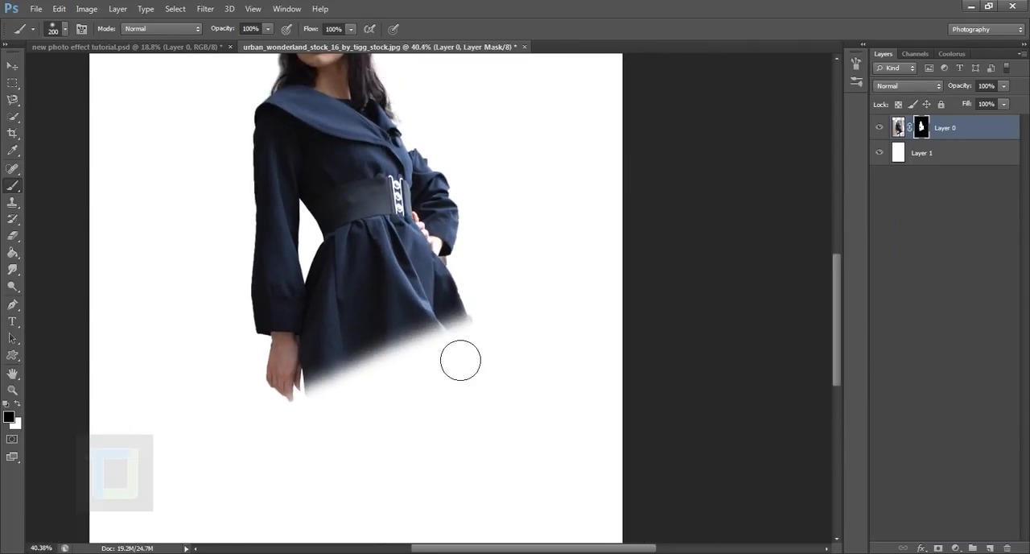
click(453, 333)
key(ctrl+z)
Fade the coat's lower hem on Layer 0's mask with a straight black stroke of a soft 125 px brush, and mask out the remnants below.
key(bracketleft)
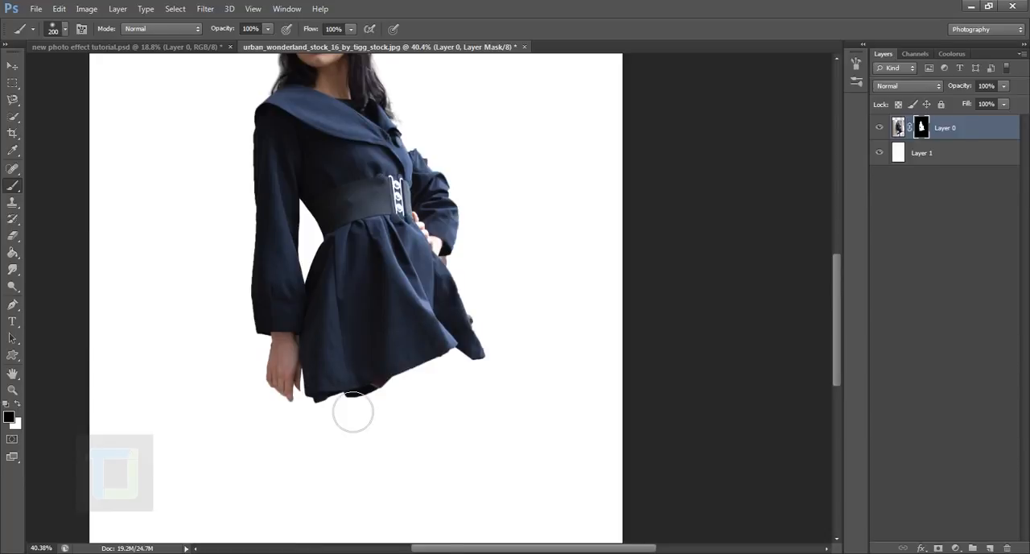
key(bracketleft)
key(bracketleft)
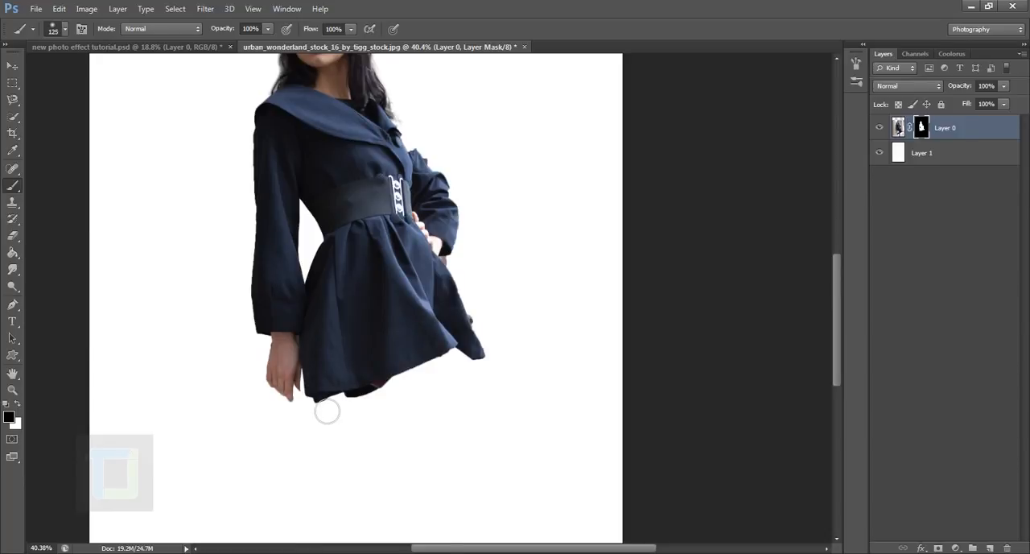
click(327, 411)
key(shift)
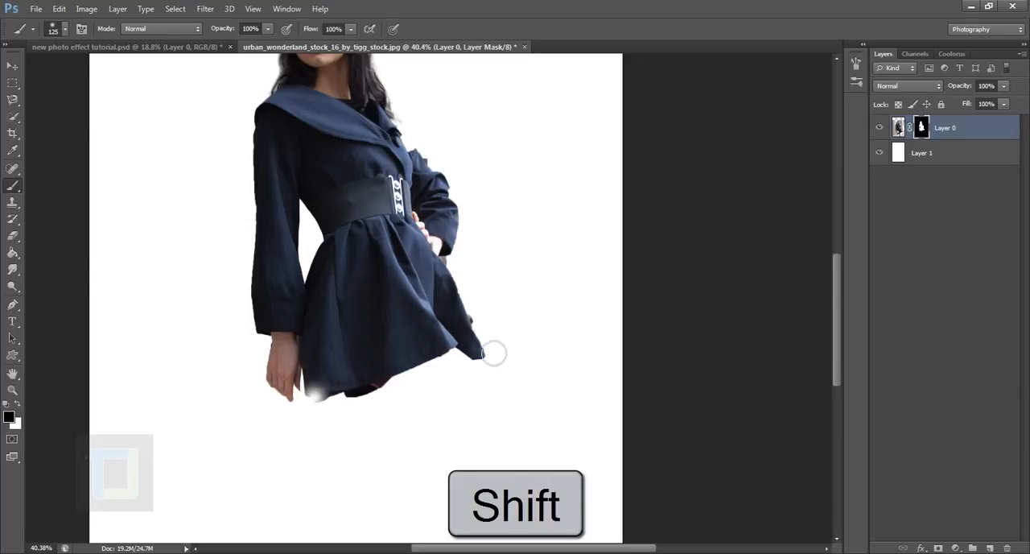
shift+click(497, 337)
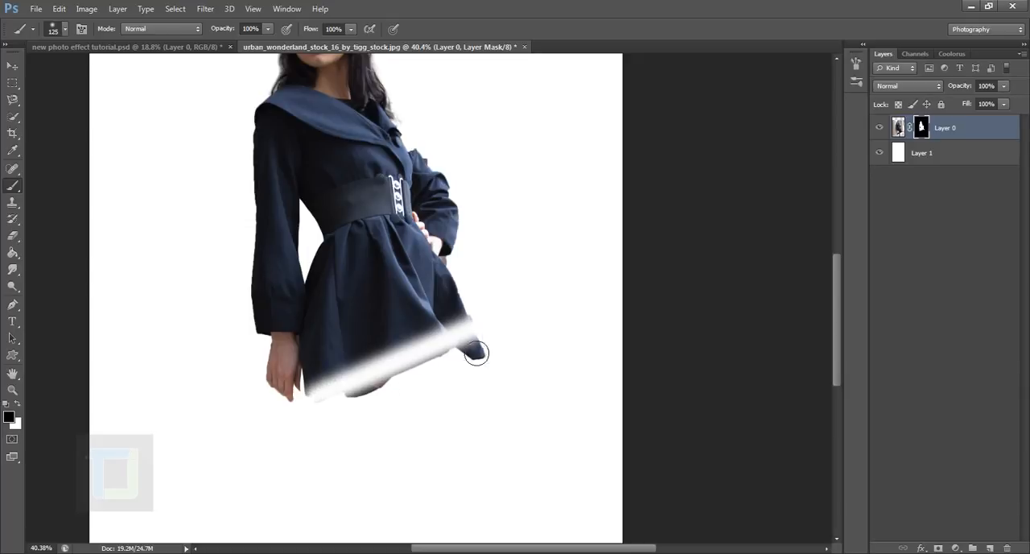
mouse_move(457, 365)
mouse_down()
mouse_move(486, 361)
mouse_move(496, 375)
mouse_up()
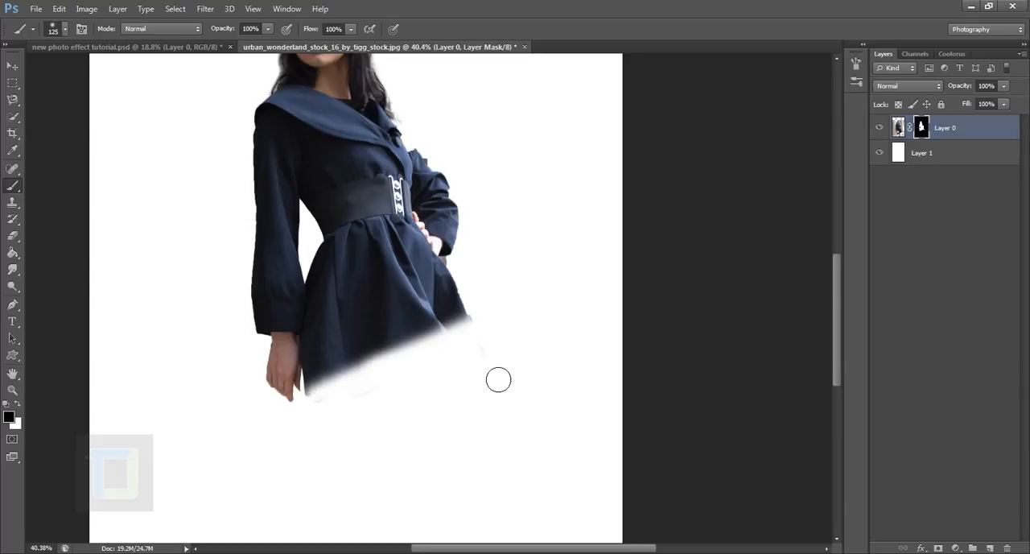
Mask out the faint leftover traces below the faded hem near the hand, using a soft 50 px black brush.
scroll(480, 422, up, 5)
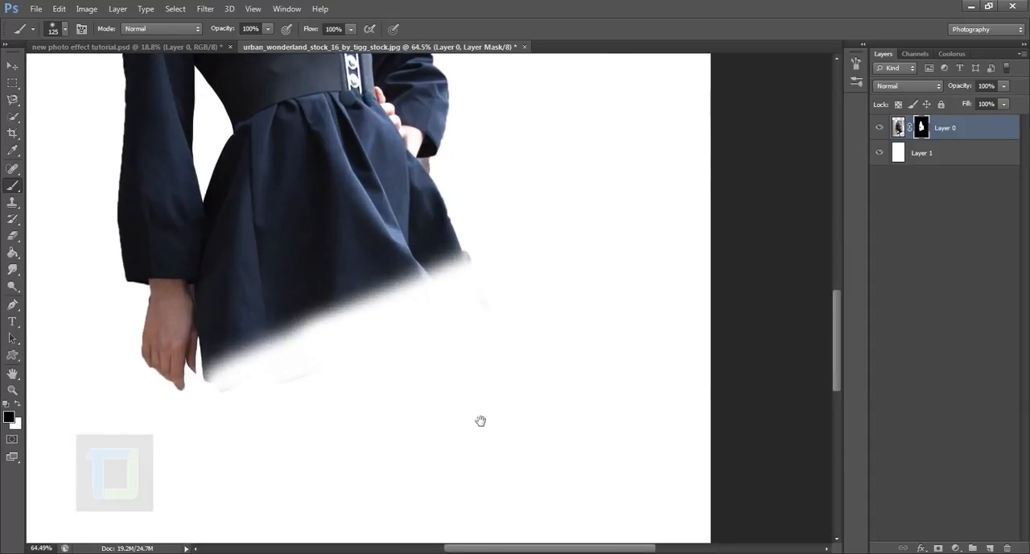
drag(419, 285, 504, 481)
drag(506, 419, 599, 443)
drag(383, 513, 561, 48)
key(bracketleft)
key(bracketleft)
key(bracketleft)
key(bracketleft)
key(bracketleft)
key(bracketleft)
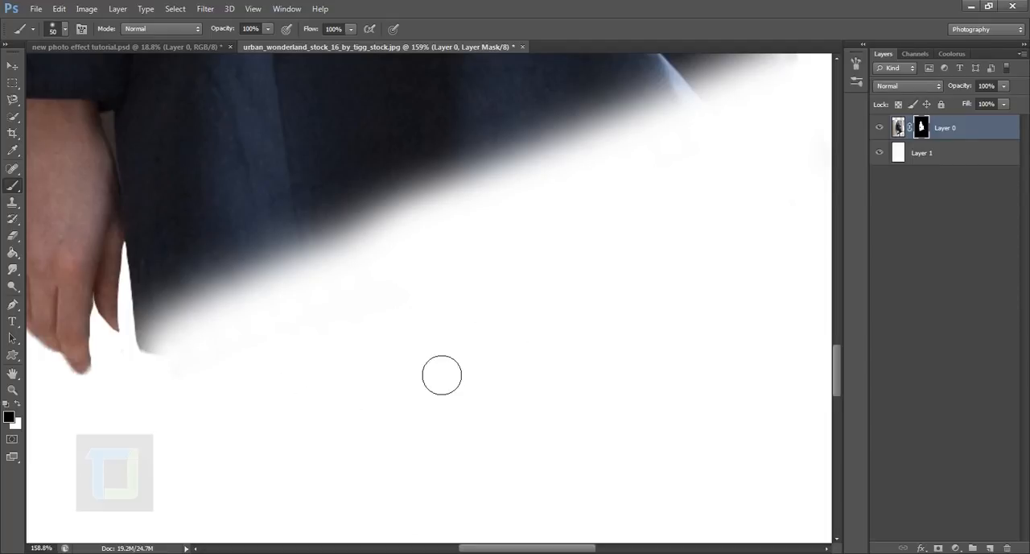
drag(439, 372, 92, 372)
key(ctrl+z)
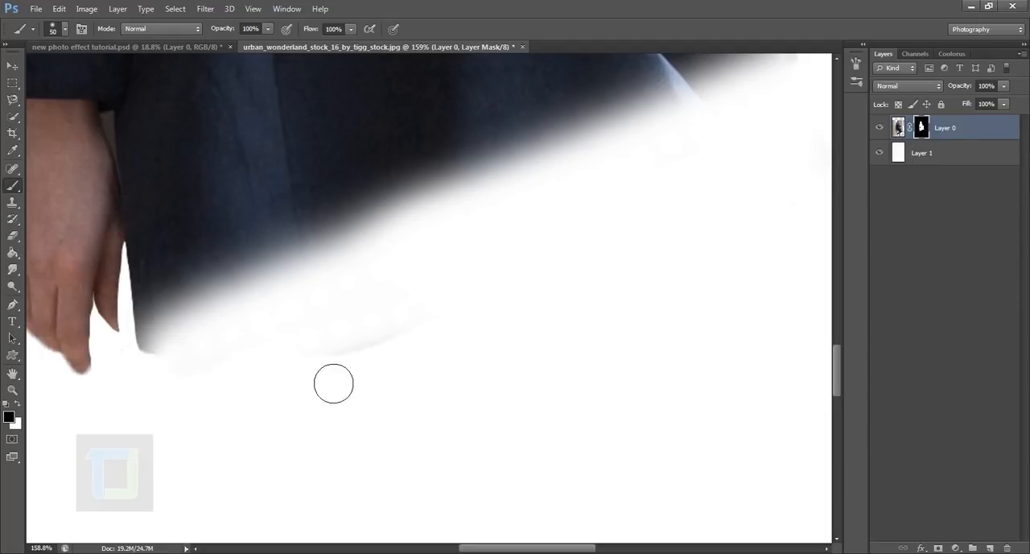
drag(132, 382, 255, 368)
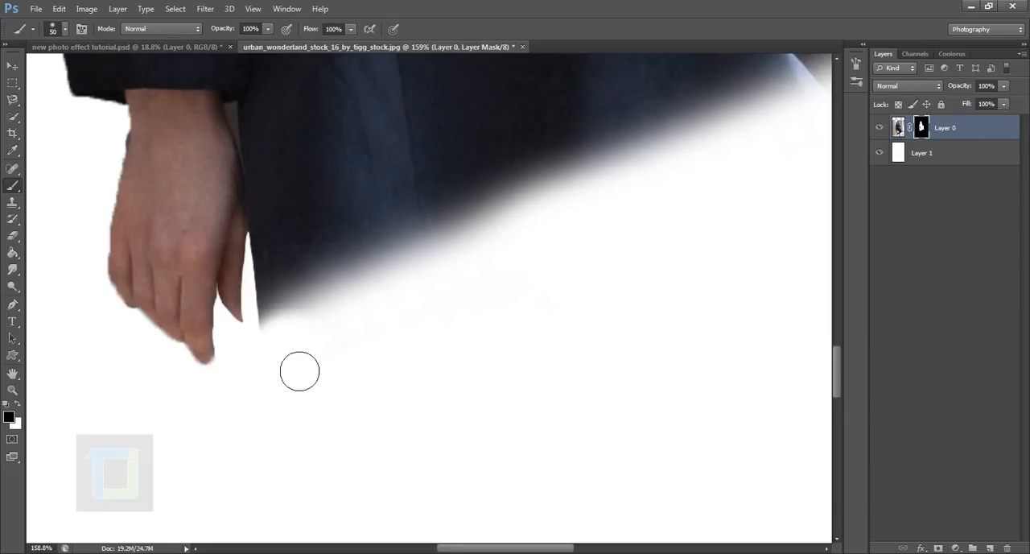
drag(483, 292, 312, 353)
scroll(350, 407, down, 3)
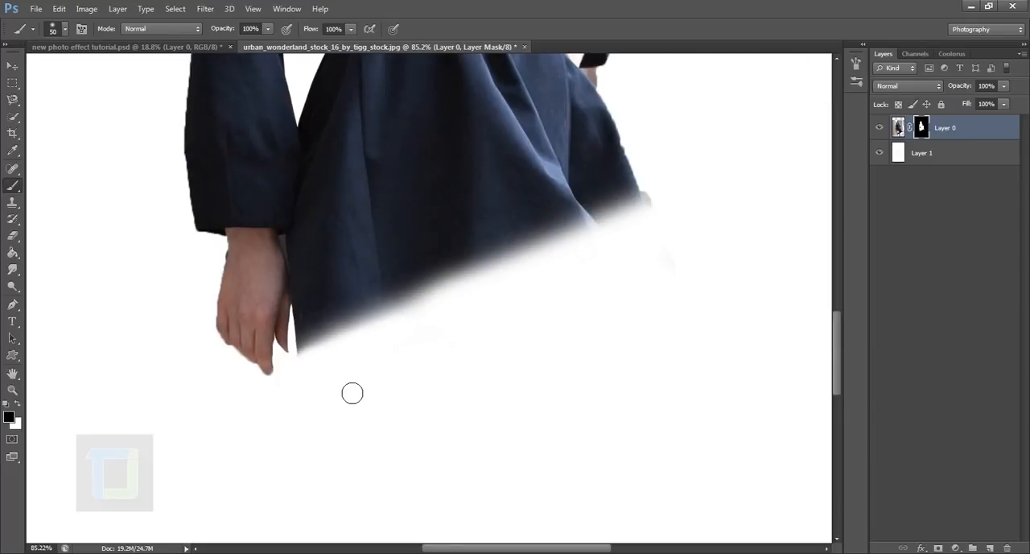
Inspect the cutout's edges up close from the hair and collar down to the sleeve, hand and faded hem.
scroll(404, 388, down, 3)
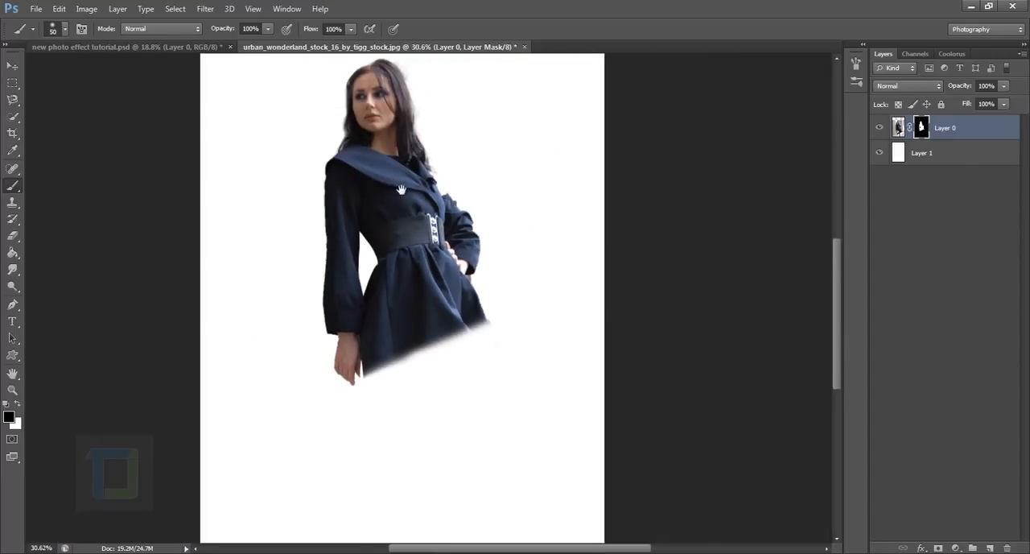
scroll(400, 190, up, 4)
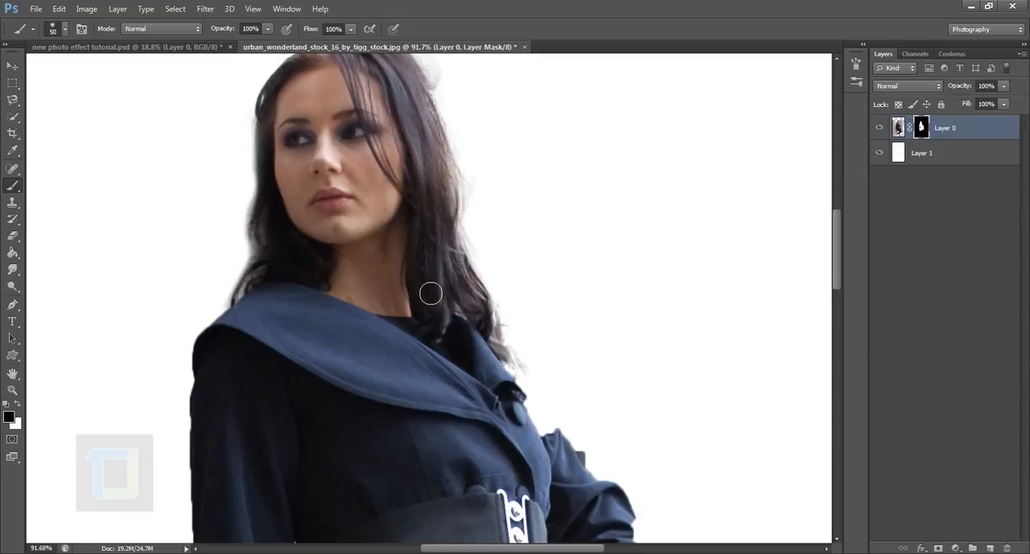
scroll(429, 290, up, 2)
drag(354, 387, 531, 133)
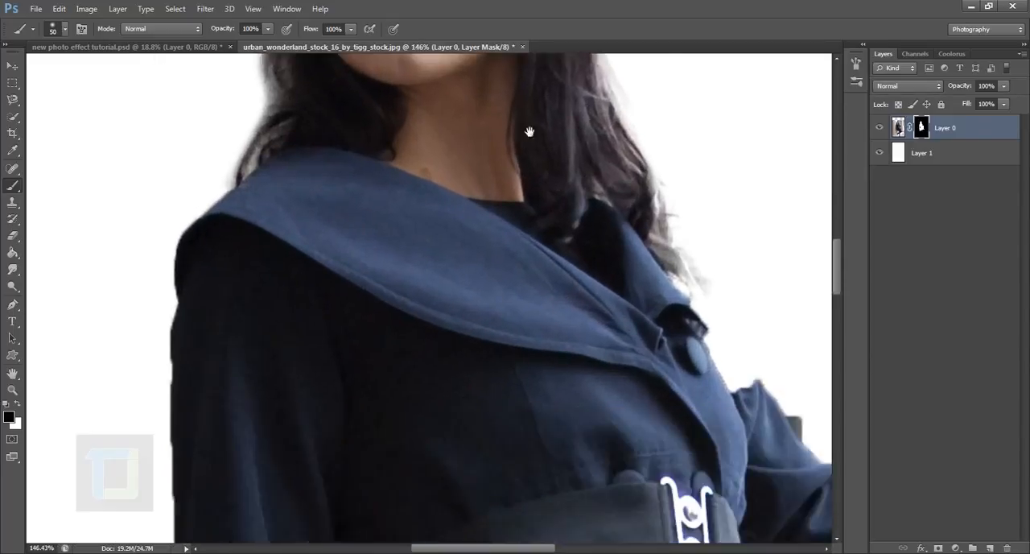
drag(432, 426, 437, 148)
drag(457, 335, 341, 59)
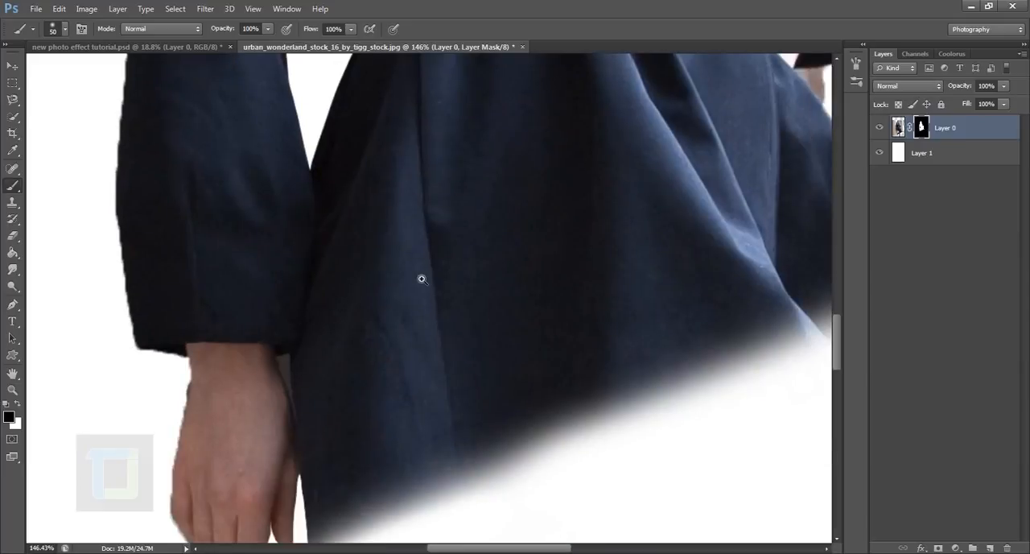
drag(414, 282, 379, 269)
drag(488, 246, 542, 292)
drag(89, 492, 40, 475)
drag(306, 314, 496, 288)
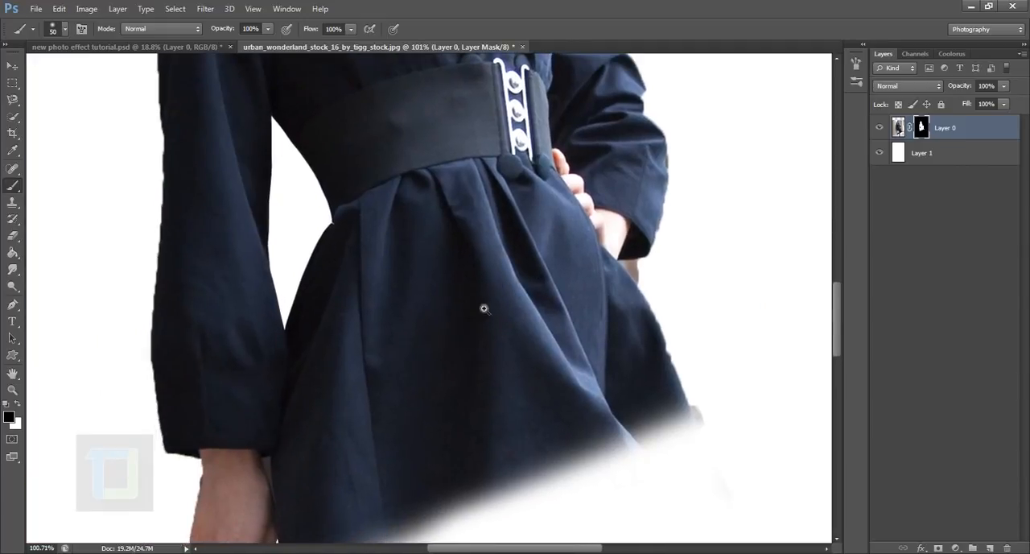
drag(458, 338, 404, 336)
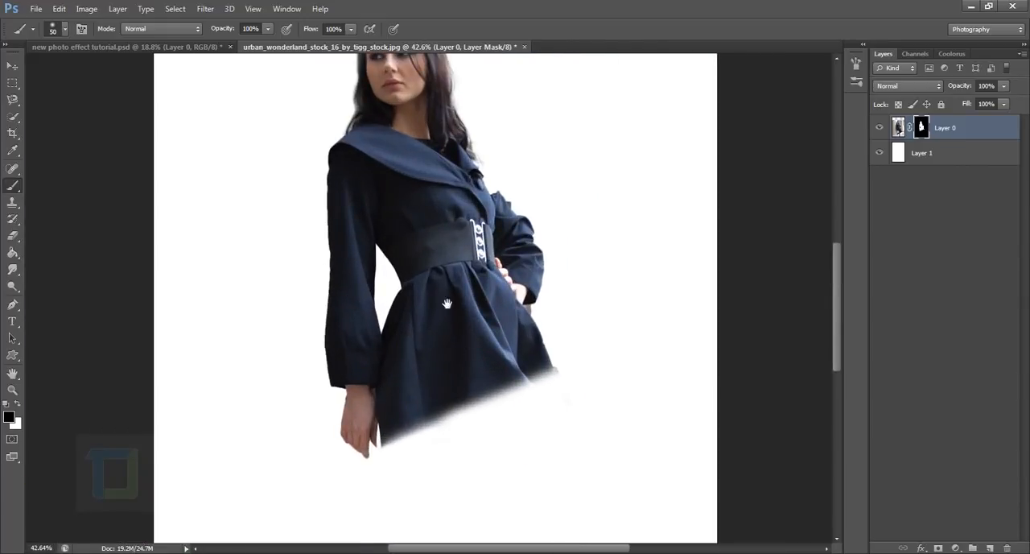
drag(446, 303, 394, 378)
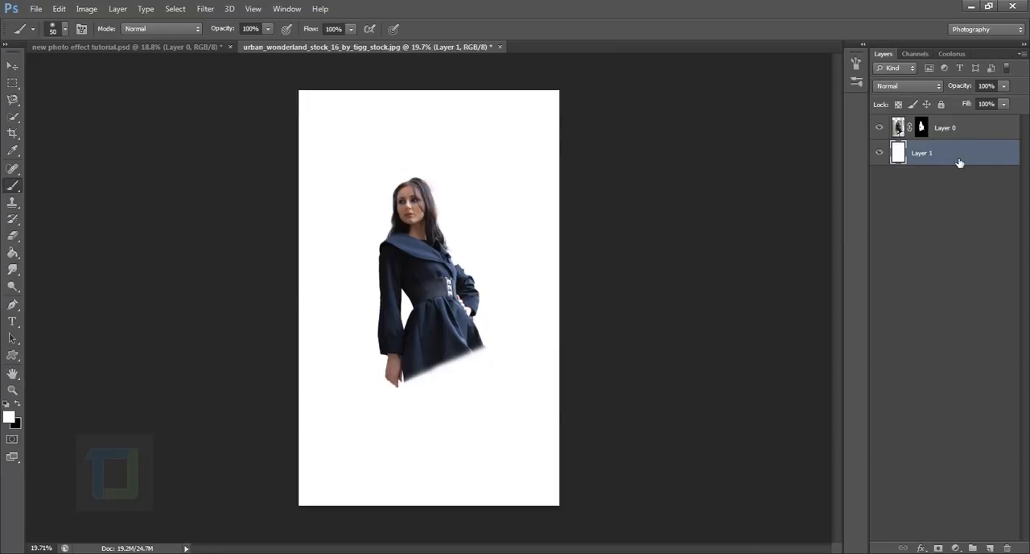
Add a Pattern Overlay layer style to the white background layer, Layer 1.
click(881, 154)
double_click(1012, 156)
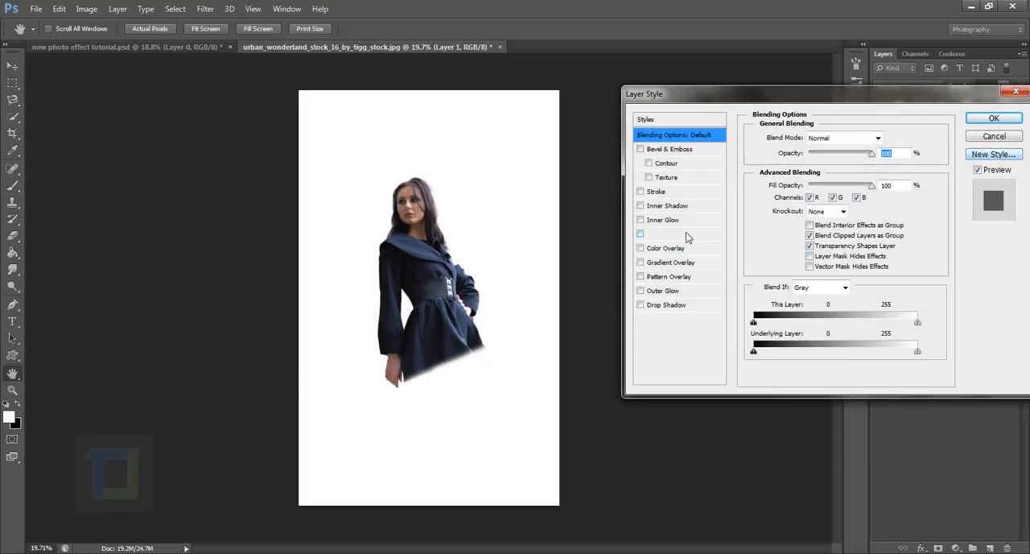
click(640, 277)
click(666, 277)
Reset the pattern library to the default patterns and append the Artist Surfaces set.
click(840, 184)
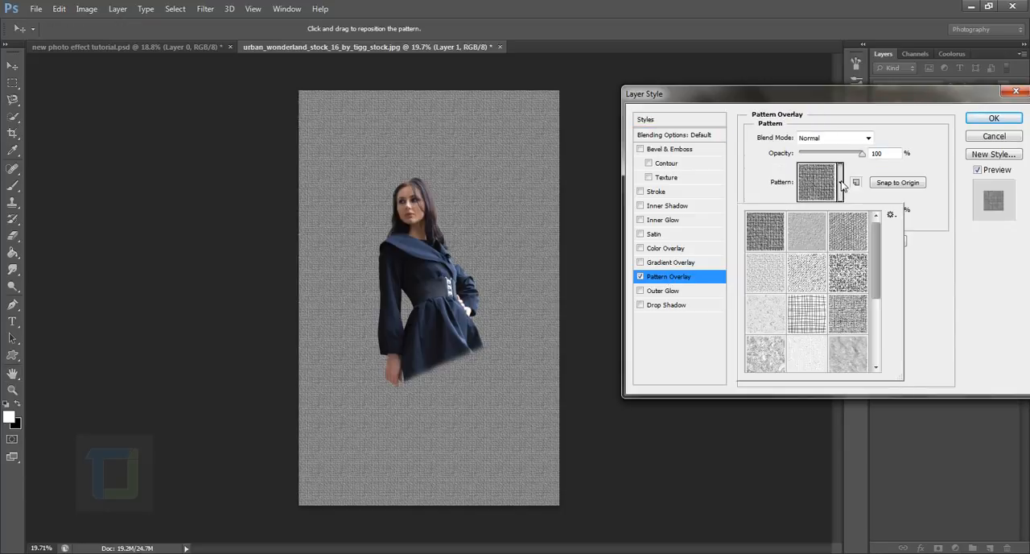
drag(881, 257, 883, 221)
click(890, 216)
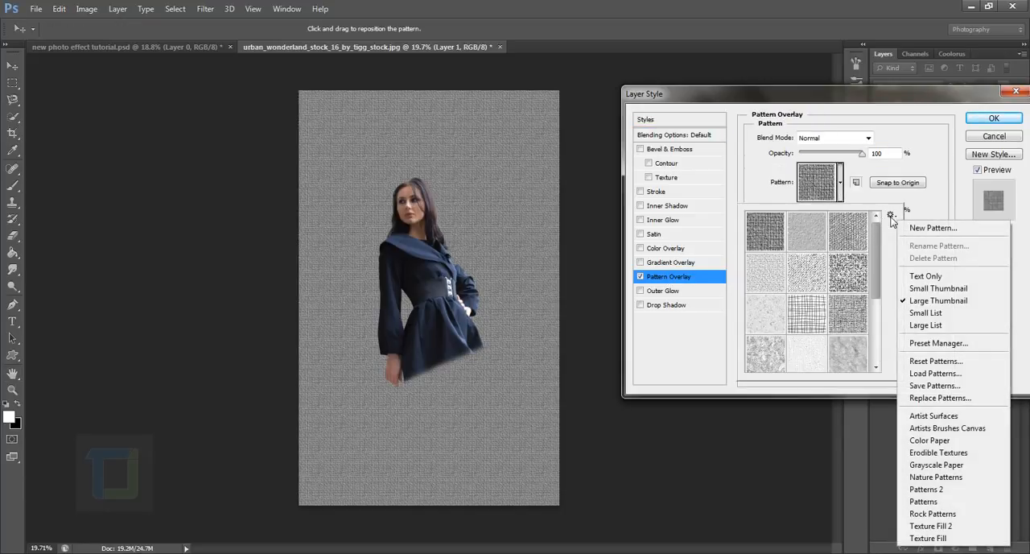
click(926, 361)
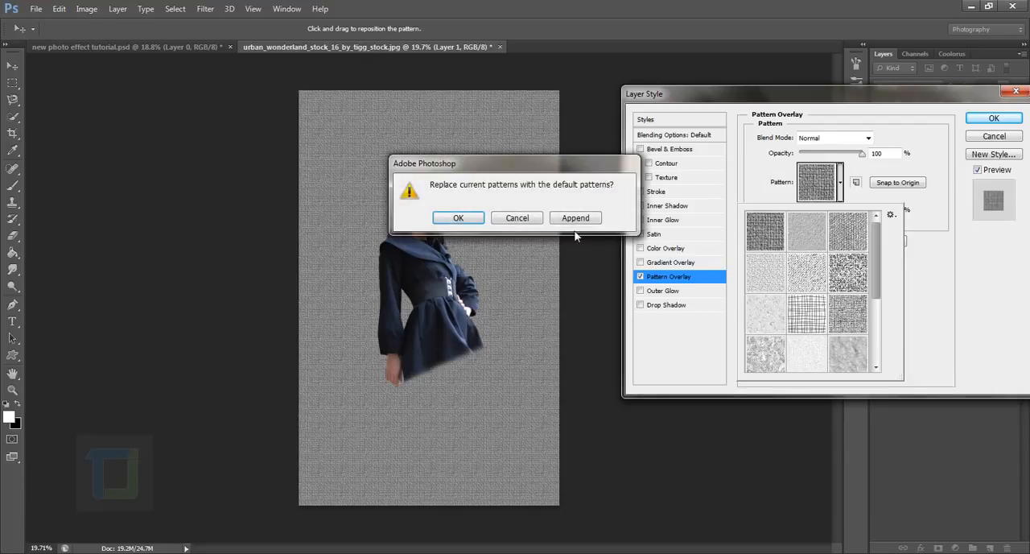
click(483, 218)
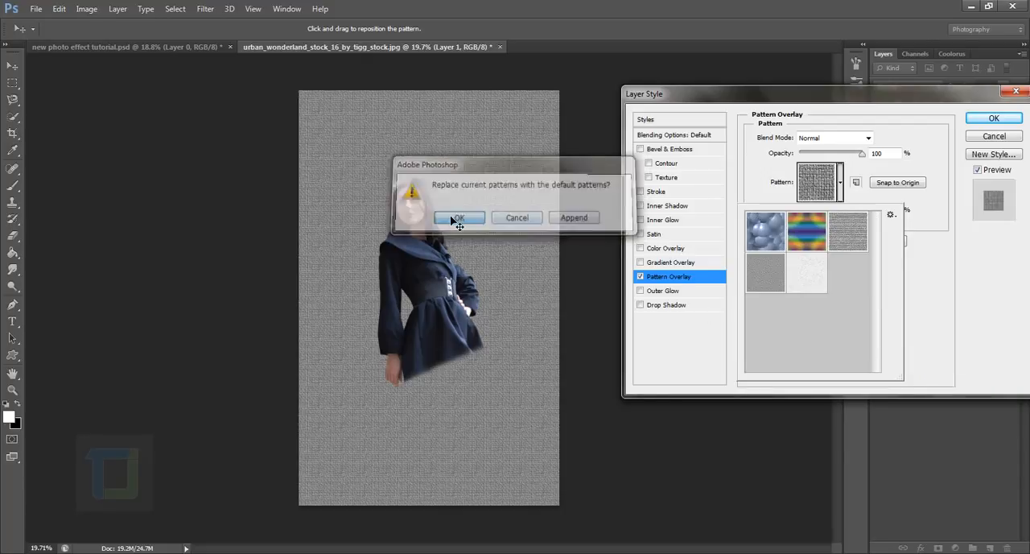
click(890, 215)
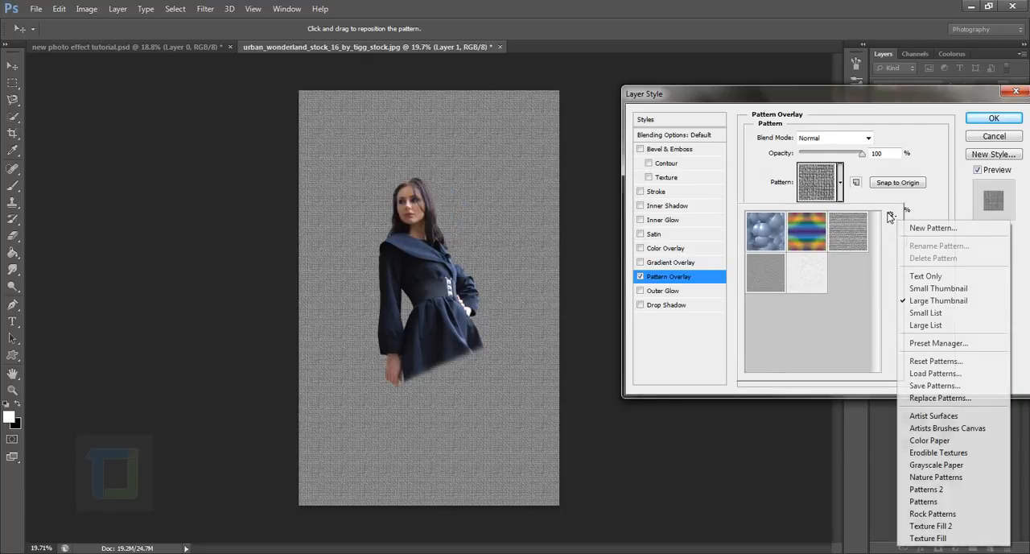
click(937, 416)
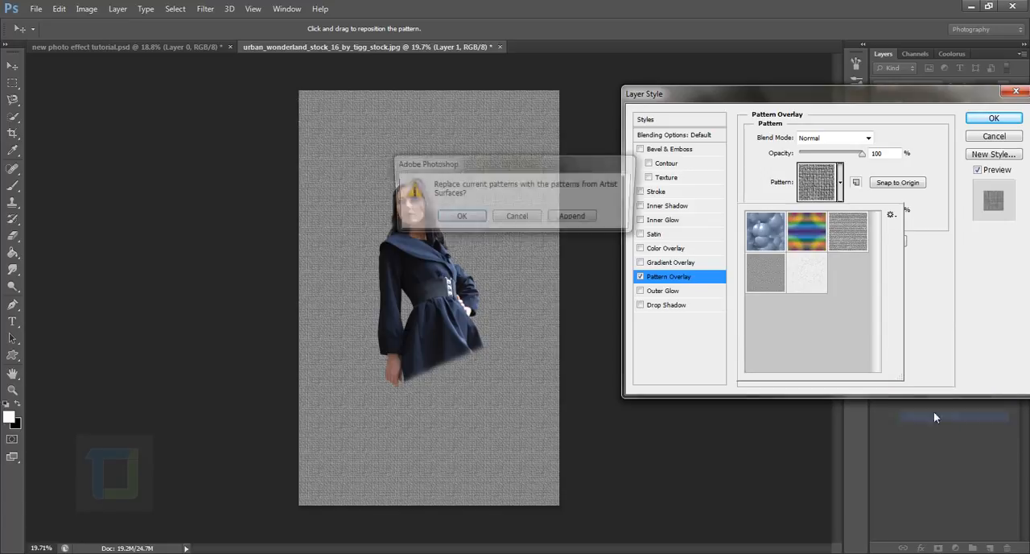
click(577, 219)
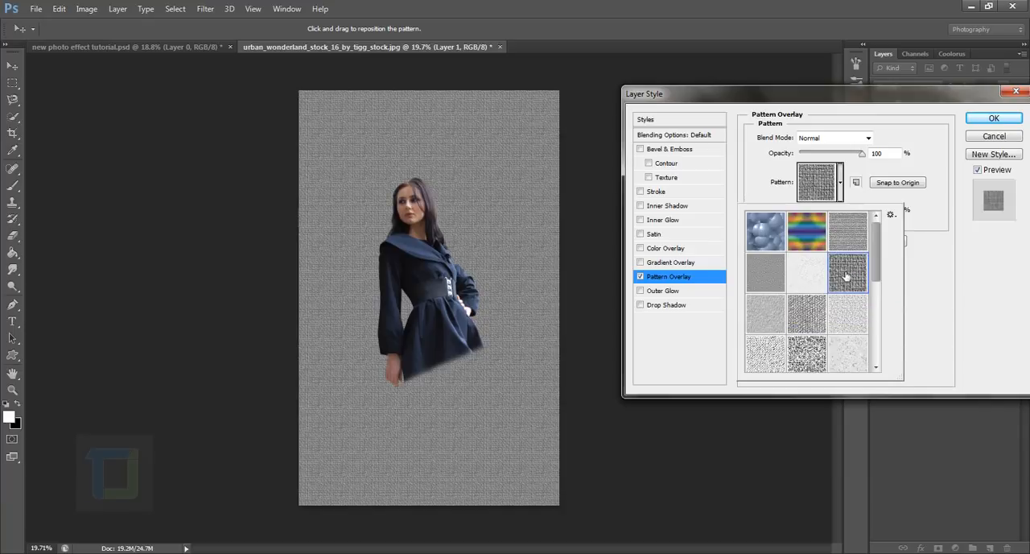
Try several textures from the Artist Surfaces set as the pattern overlay on the background.
click(804, 312)
click(771, 326)
click(821, 284)
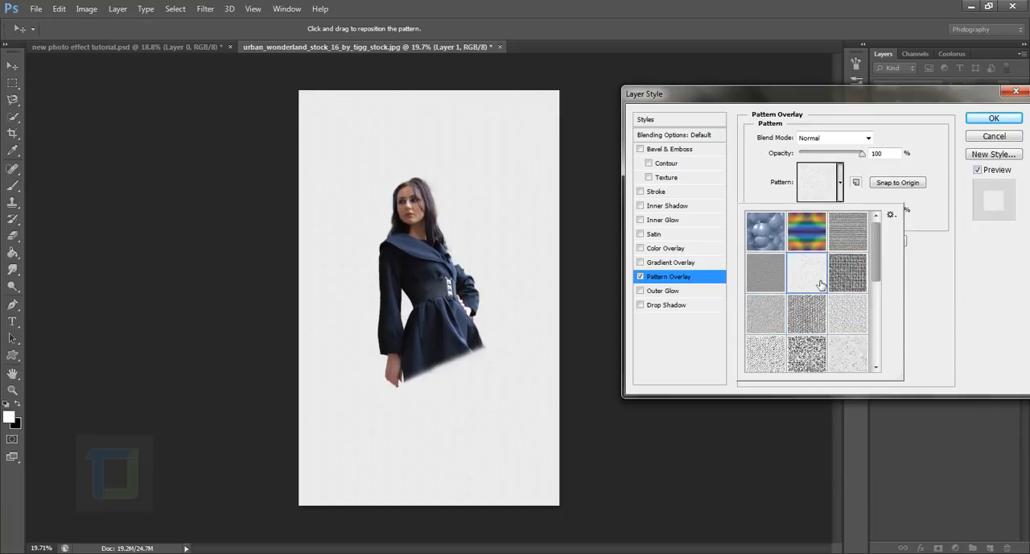
scroll(821, 284, down, 3)
click(782, 327)
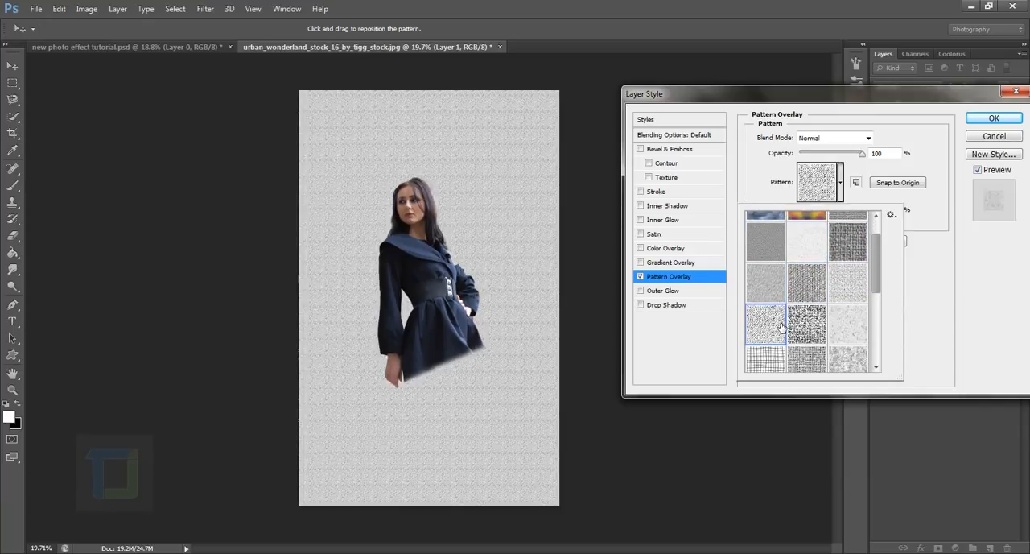
scroll(811, 324, down, 1)
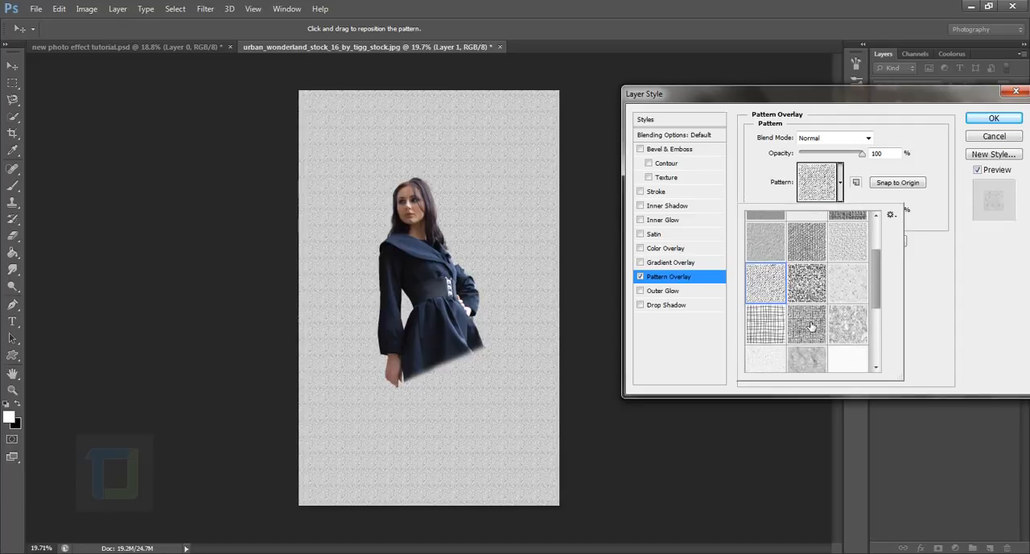
click(849, 283)
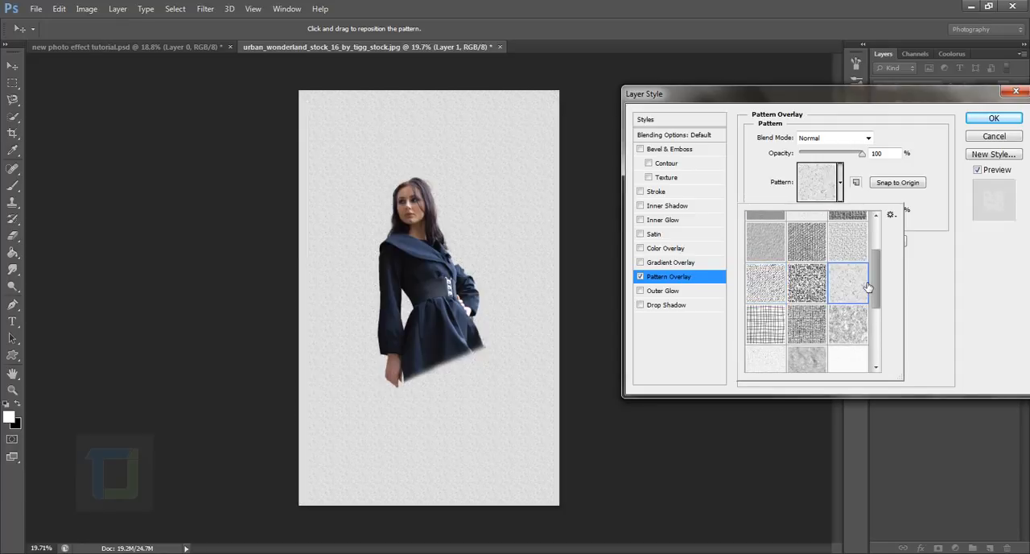
click(772, 361)
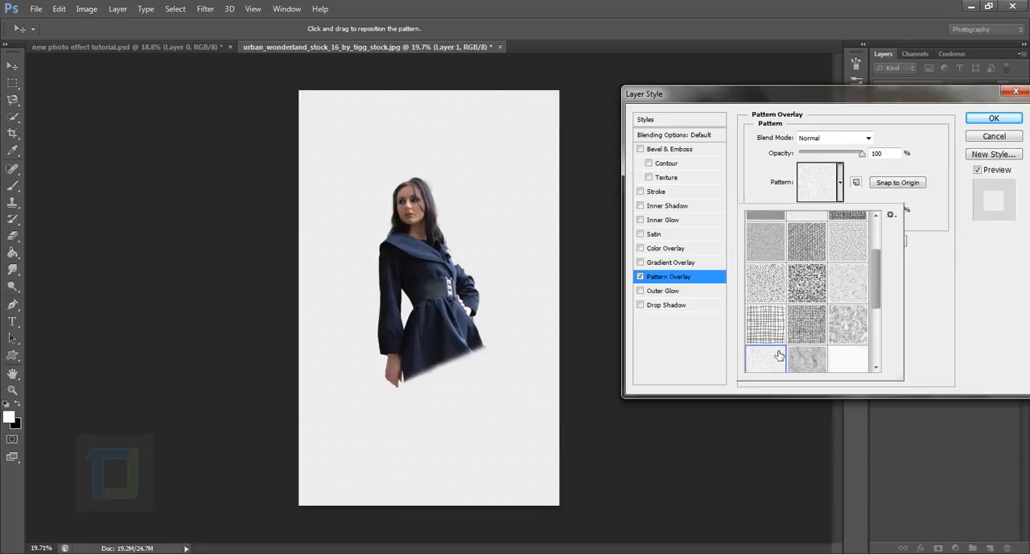
click(849, 284)
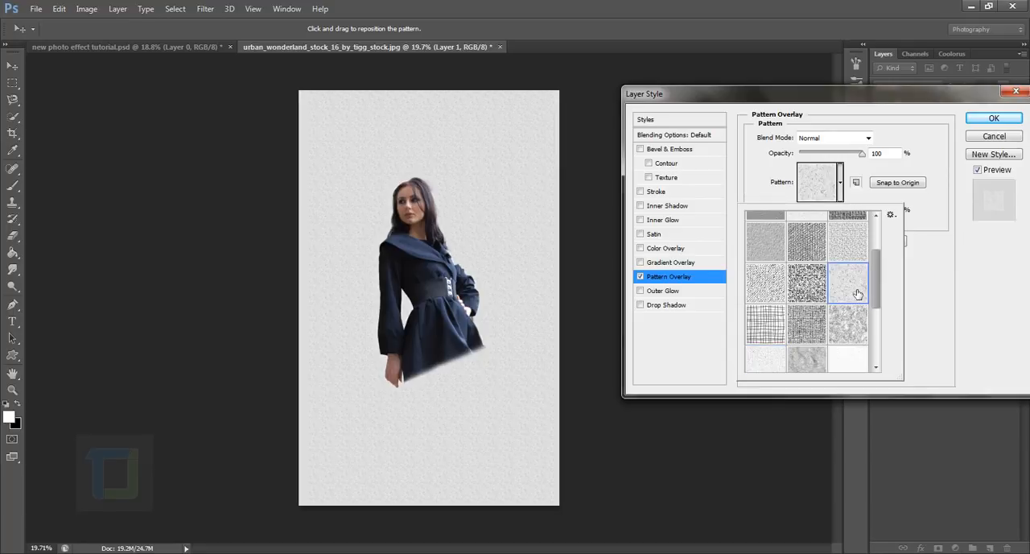
Scale the pattern overlay to 462% and pick the mottled, stone-like light grey pattern for it.
click(957, 270)
drag(830, 211, 841, 212)
click(840, 184)
click(824, 318)
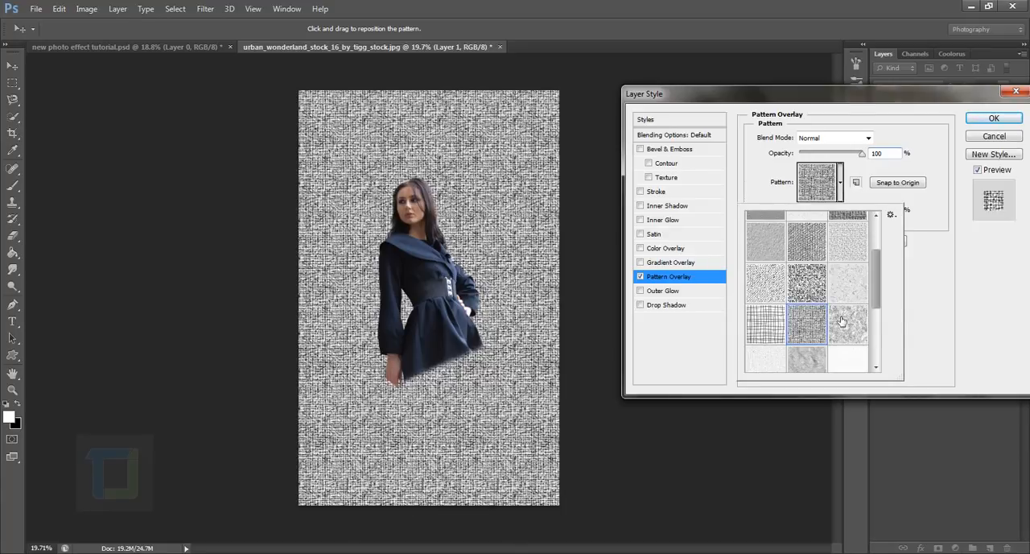
click(850, 323)
scroll(841, 296, down, 2)
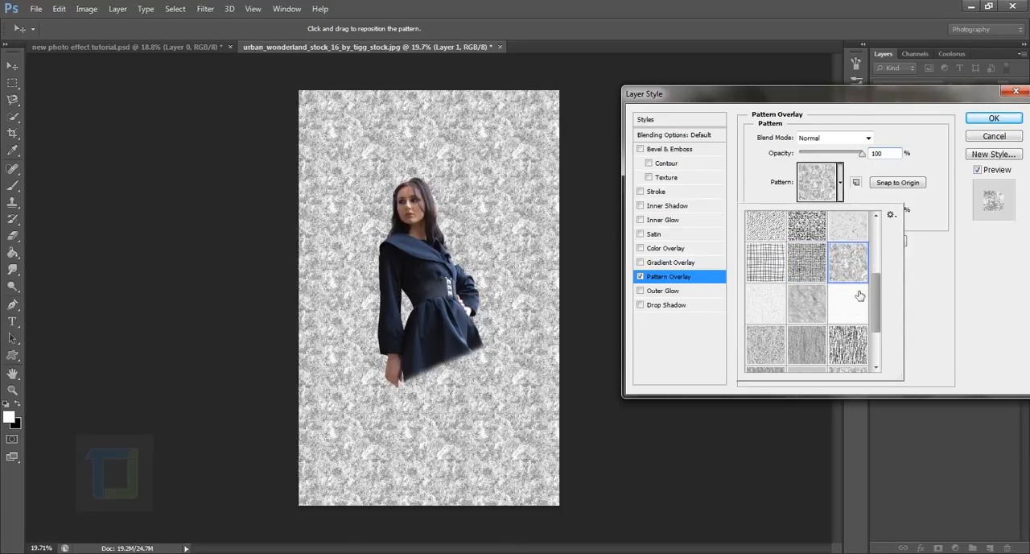
click(931, 288)
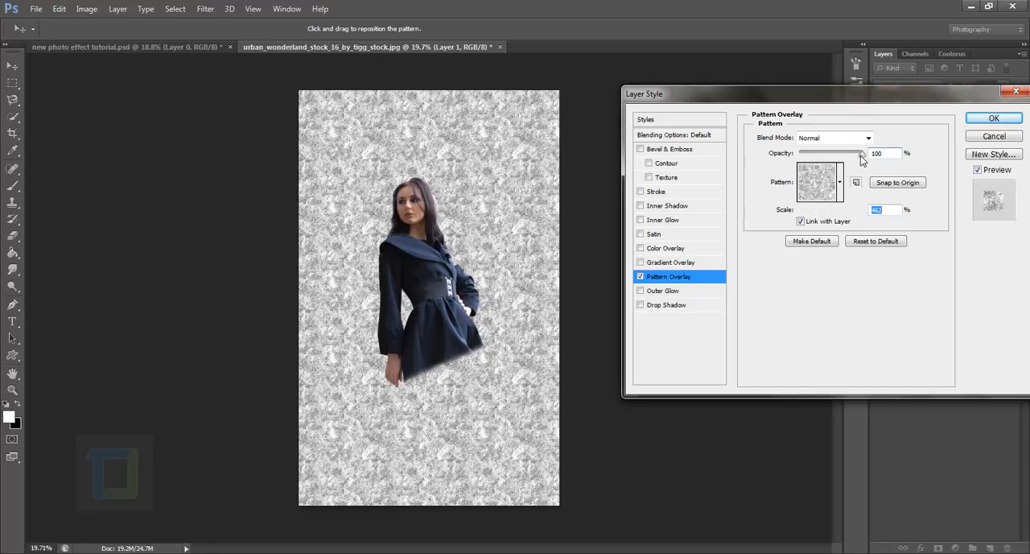
Lower the pattern overlay's opacity to 21%, reduce its scale to 406%, and apply the layer style.
drag(861, 153, 815, 165)
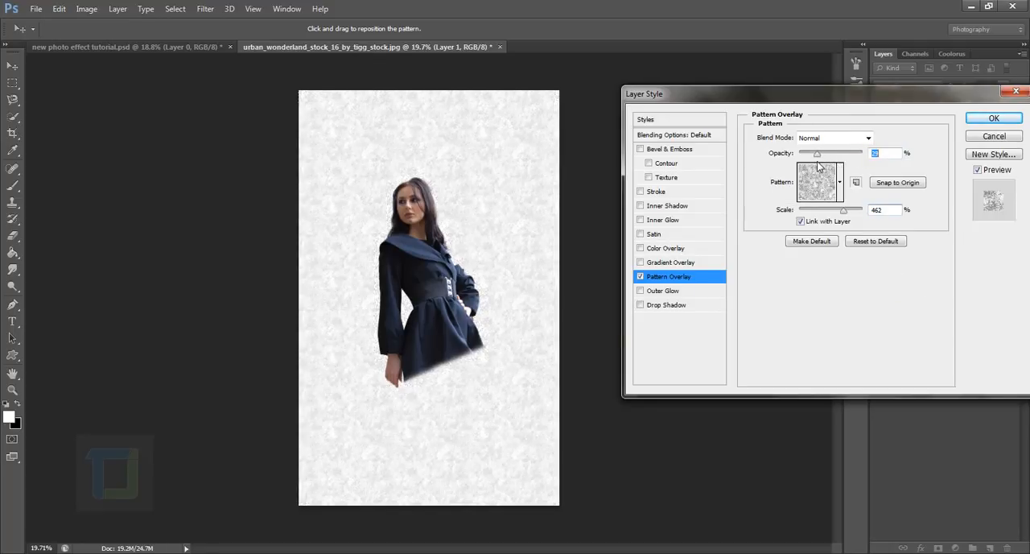
drag(843, 210, 842, 211)
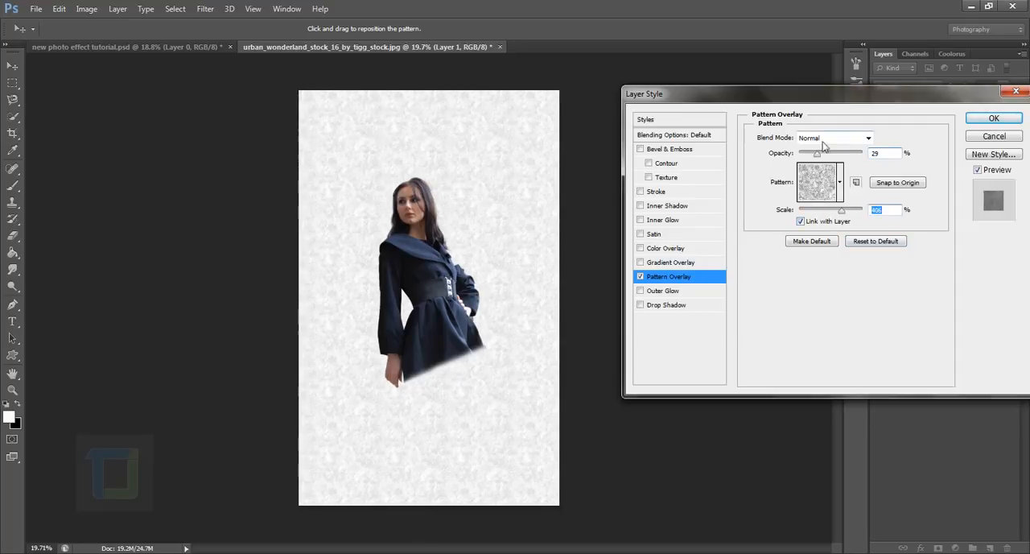
drag(817, 155, 816, 161)
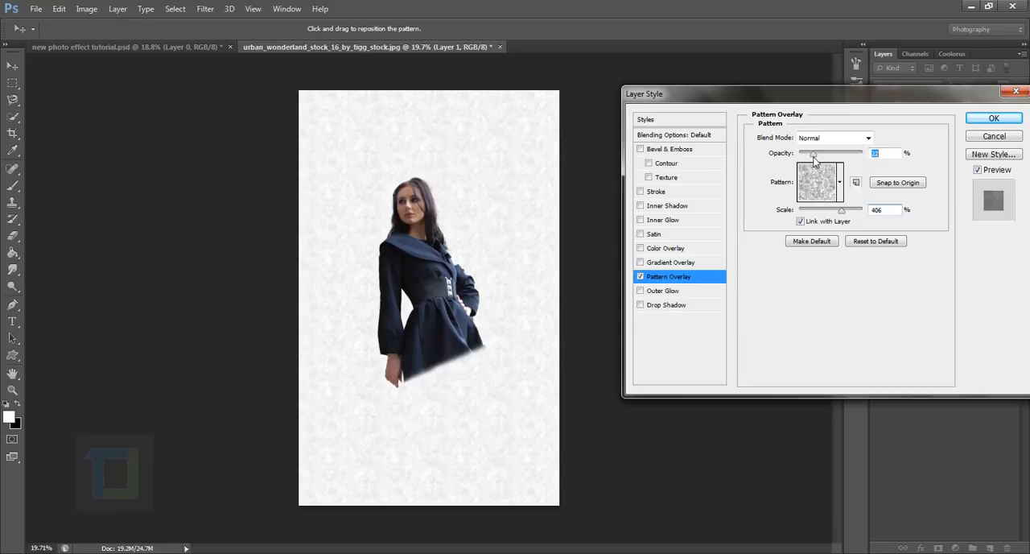
click(842, 184)
scroll(834, 329, down, 2)
scroll(834, 328, up, 5)
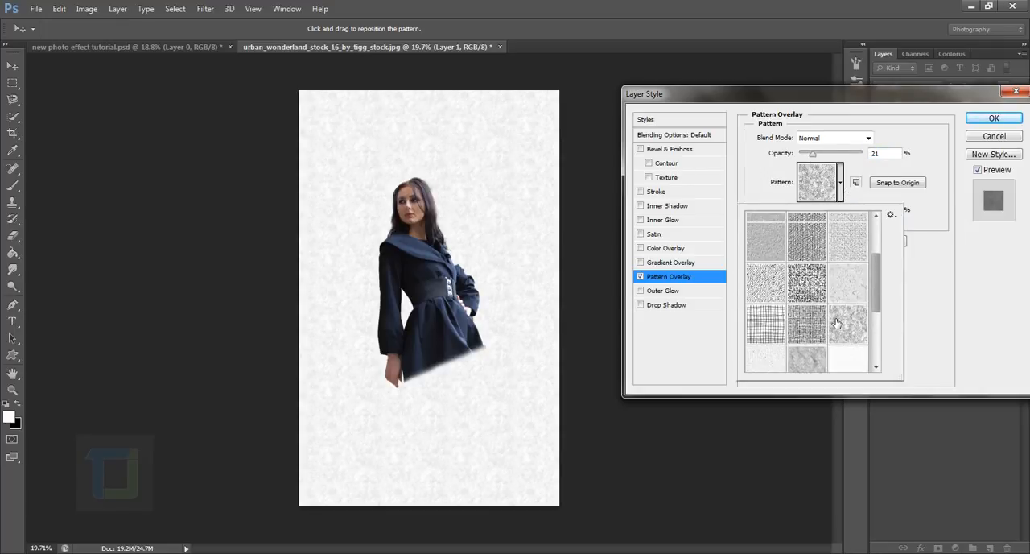
click(842, 184)
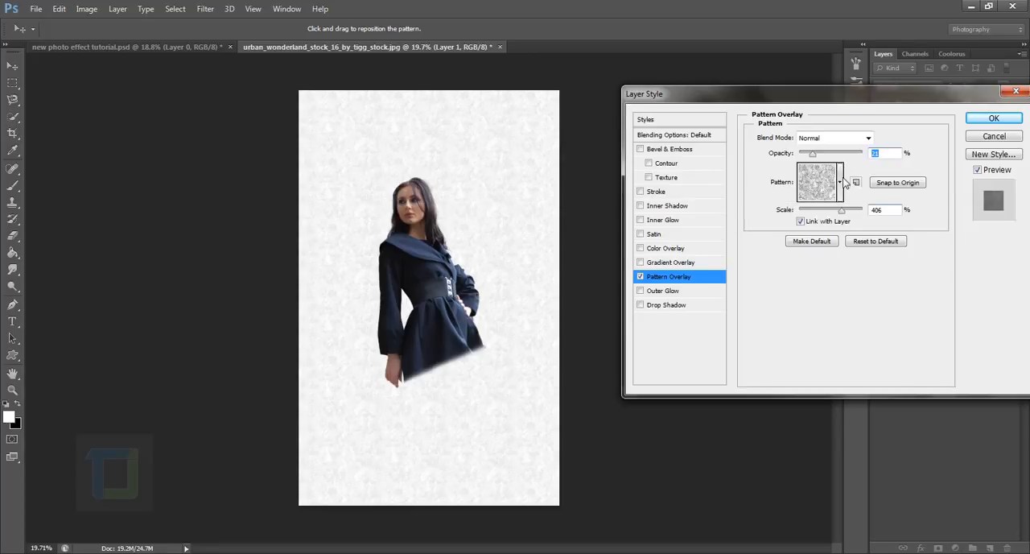
click(969, 121)
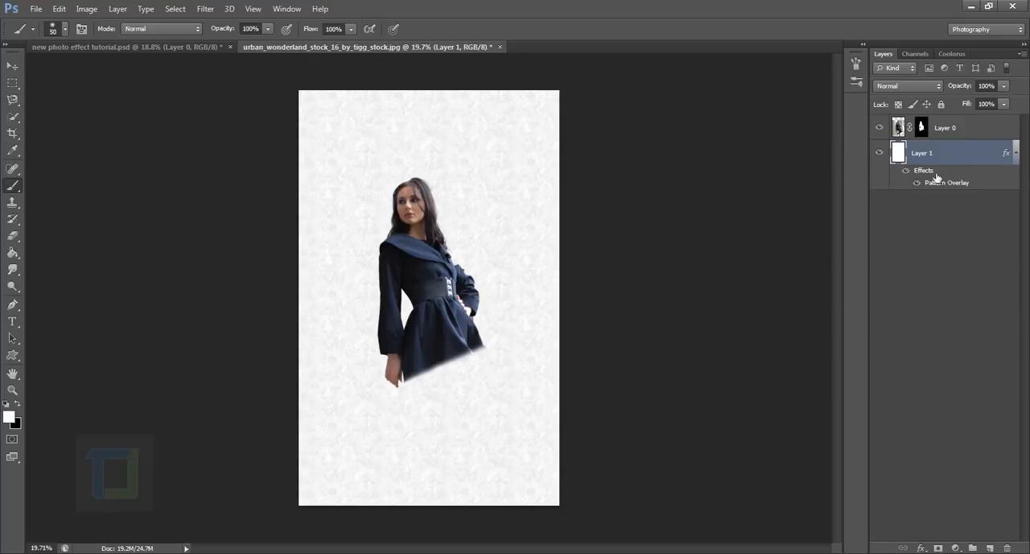
Compare the image with and without the background's pattern effect and the woman's layer, Layer 0.
click(911, 172)
click(911, 172)
click(968, 134)
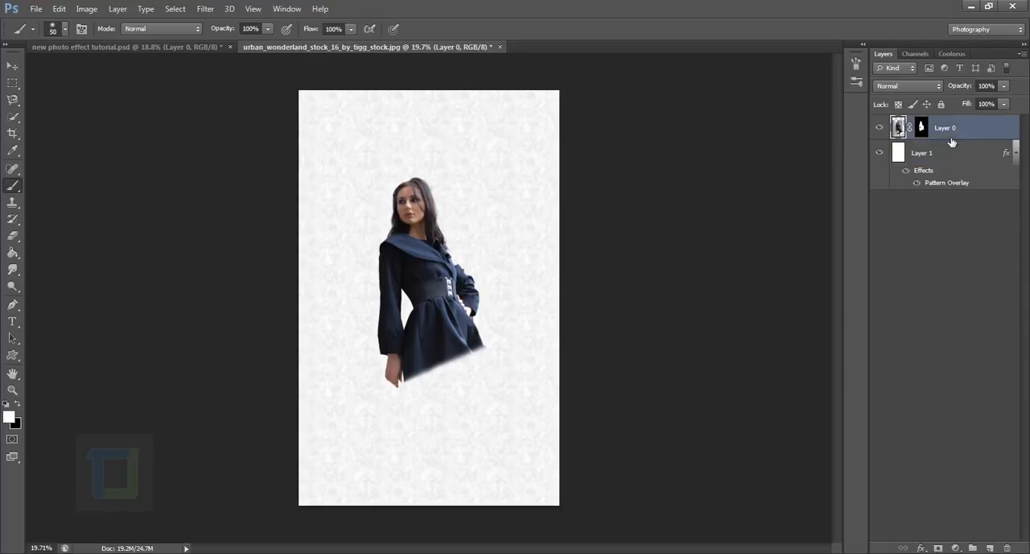
click(880, 128)
click(880, 128)
Switch to the Brush tool and replace the current brush library with the default brushes.
right_click(12, 188)
click(48, 187)
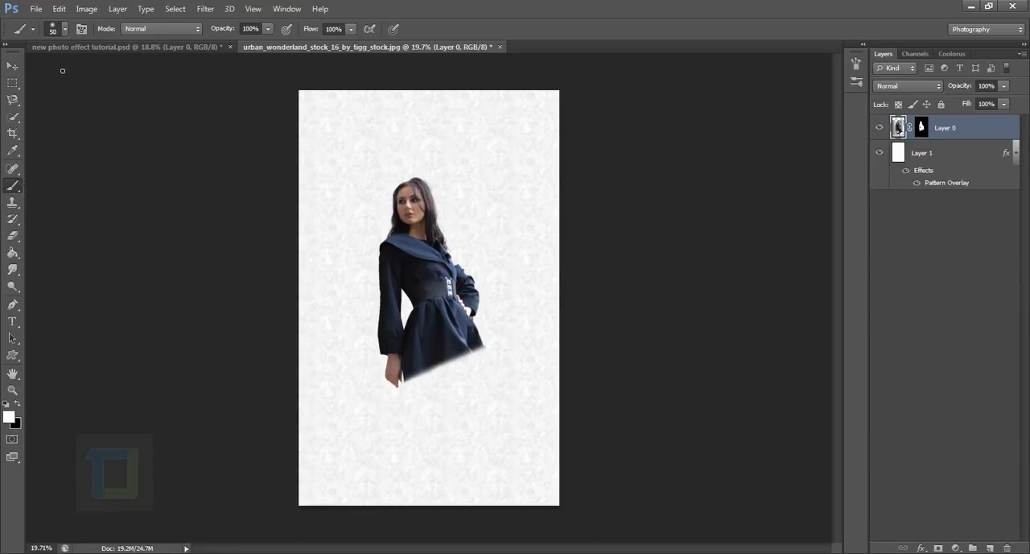
click(64, 31)
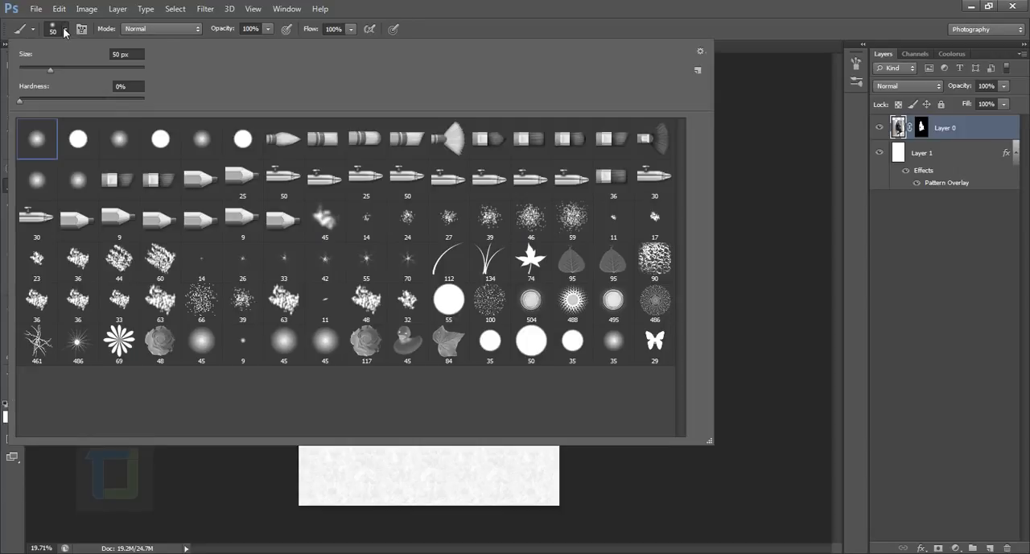
click(700, 51)
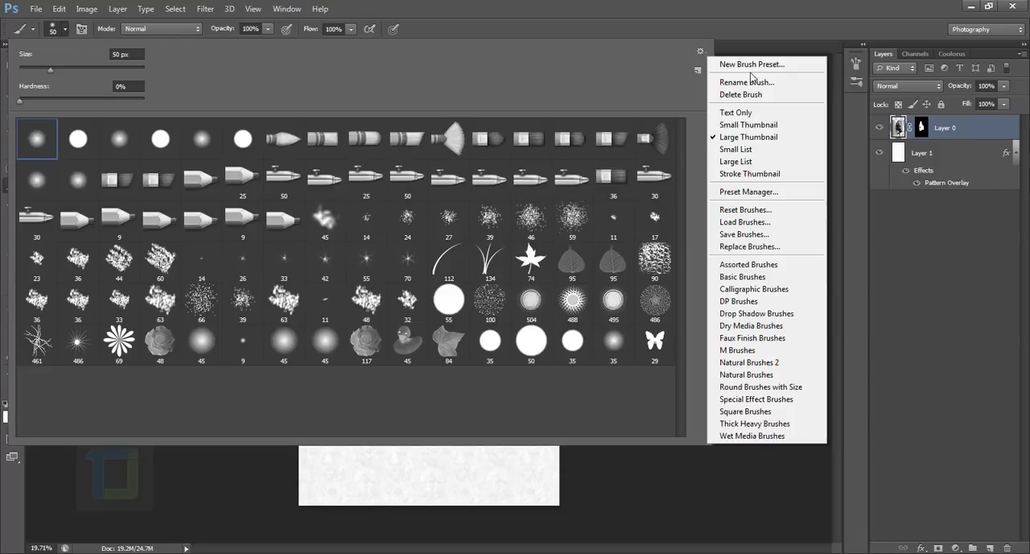
click(745, 212)
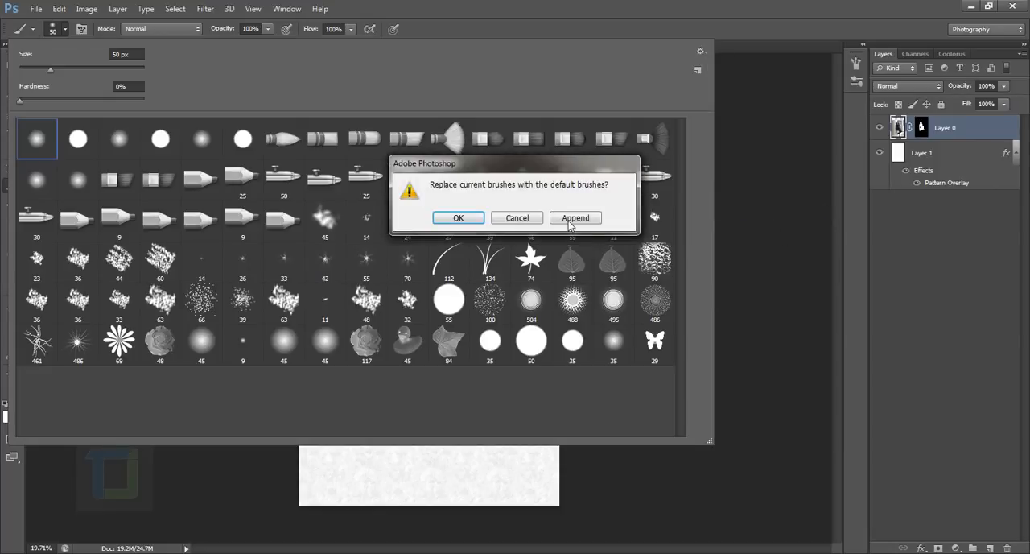
click(458, 219)
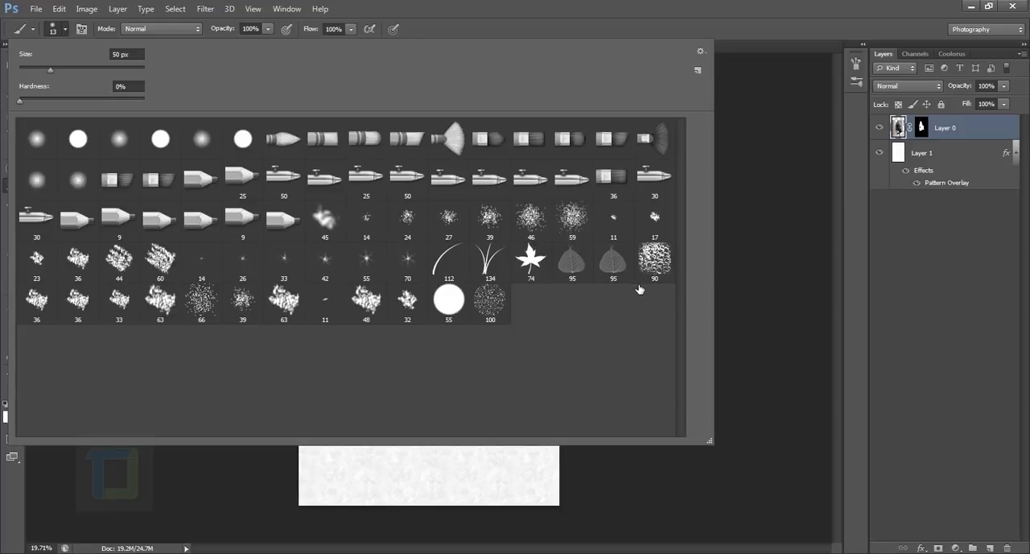
Append the DP Brushes set to the brush library and choose the 461 px DP Crackle brush.
click(701, 51)
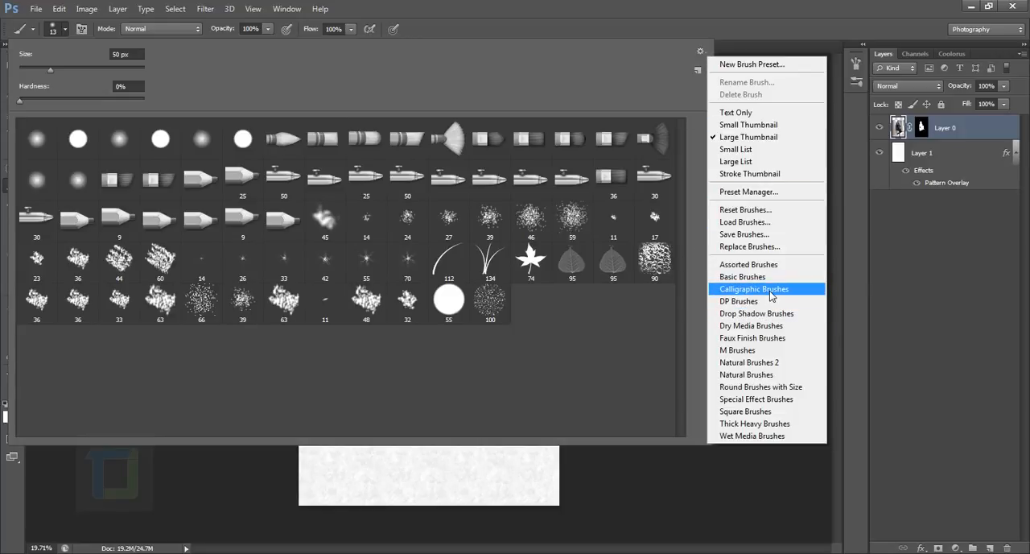
click(742, 301)
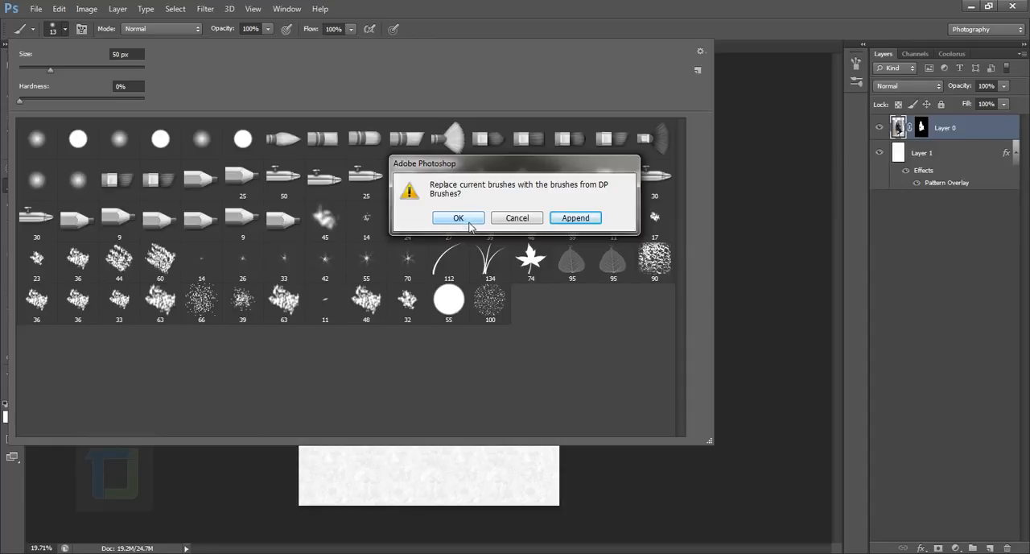
click(576, 219)
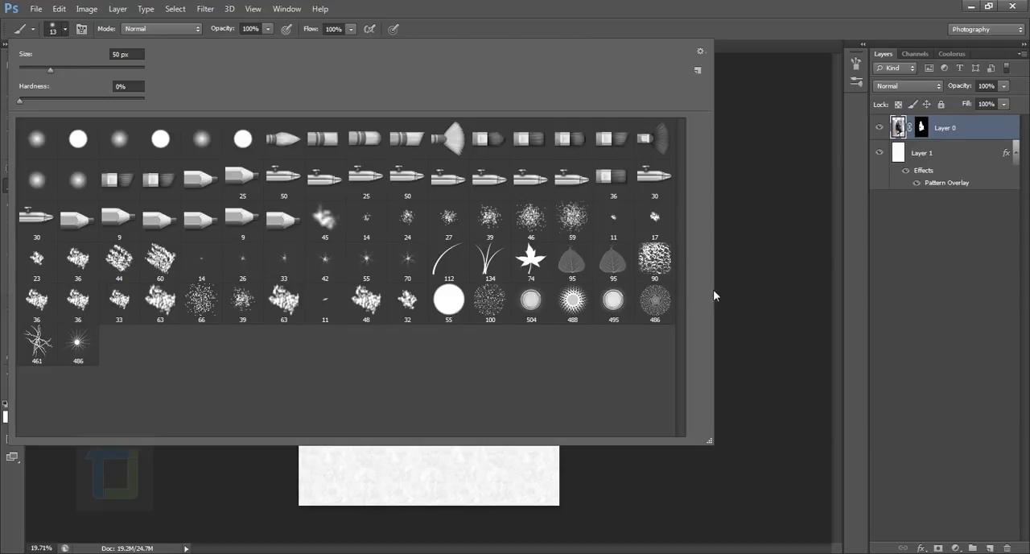
click(42, 343)
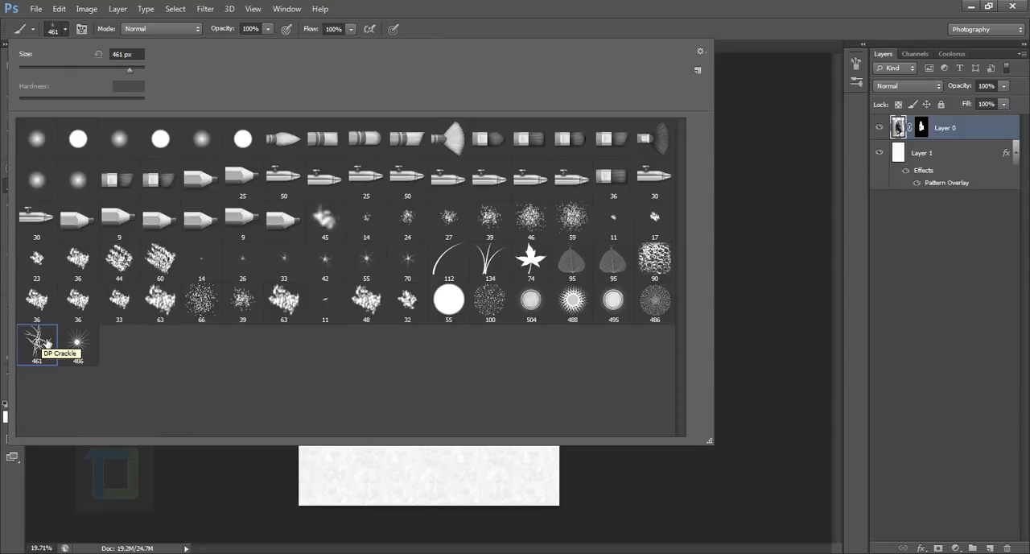
Create a new empty layer between the patterned background, Layer 1, and the woman's layer.
click(920, 130)
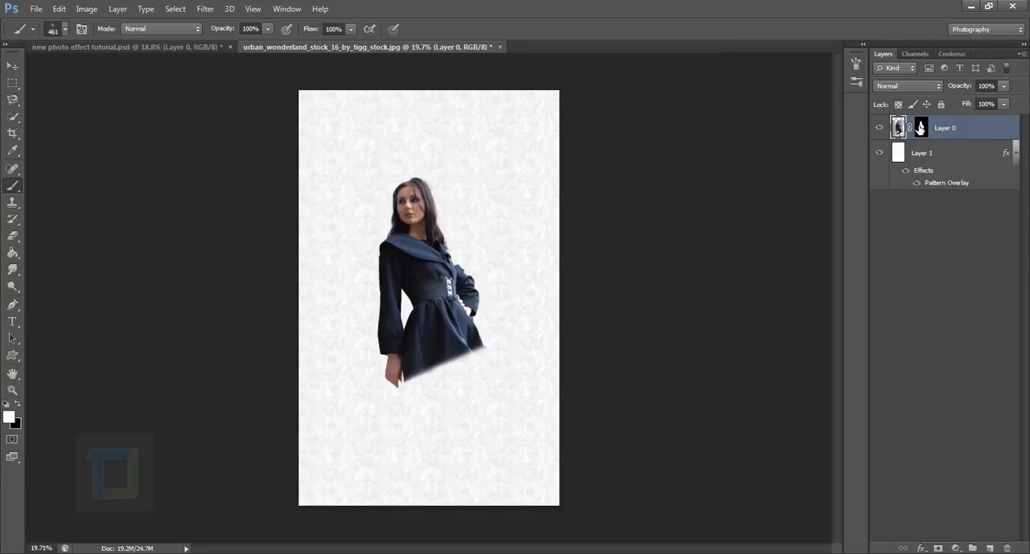
click(922, 131)
click(977, 154)
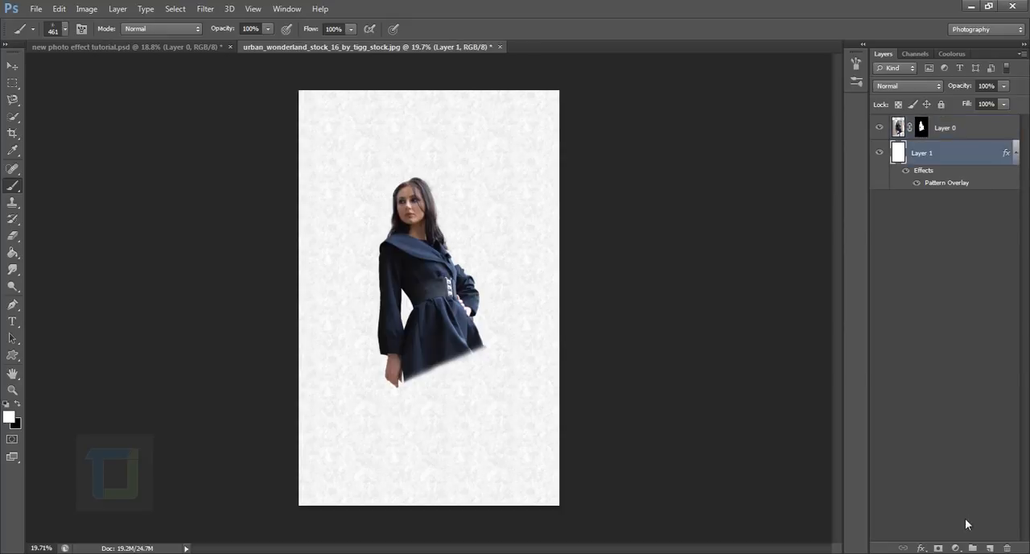
click(993, 548)
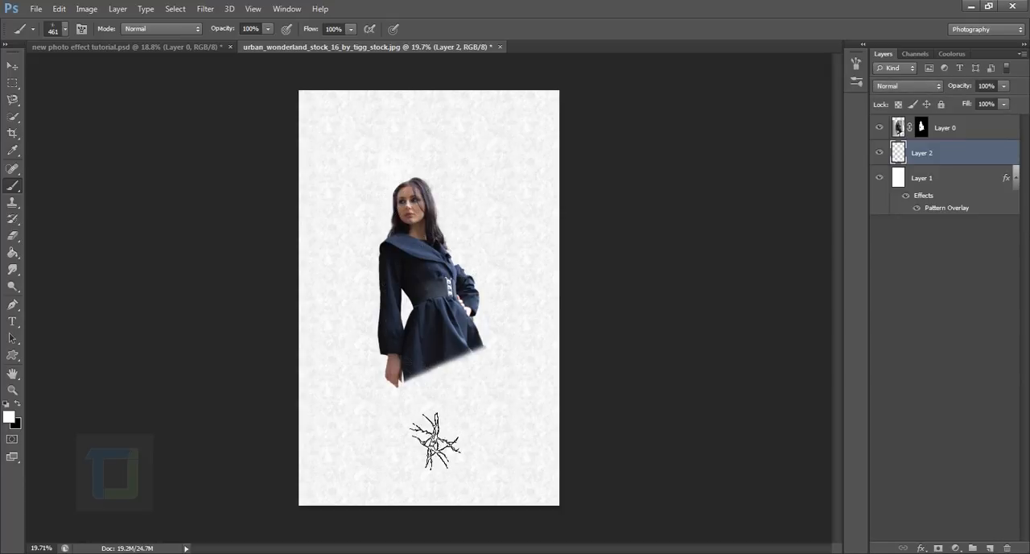
Try white crackle strokes behind the woman on Layer 2, undo them, and switch the painting colour to black.
drag(410, 231, 410, 230)
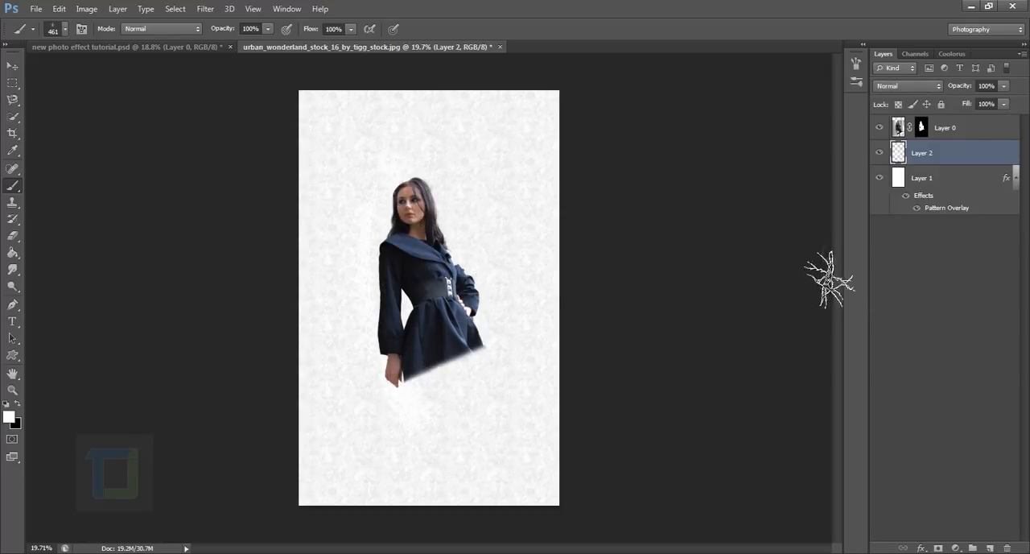
key(ctrl+z)
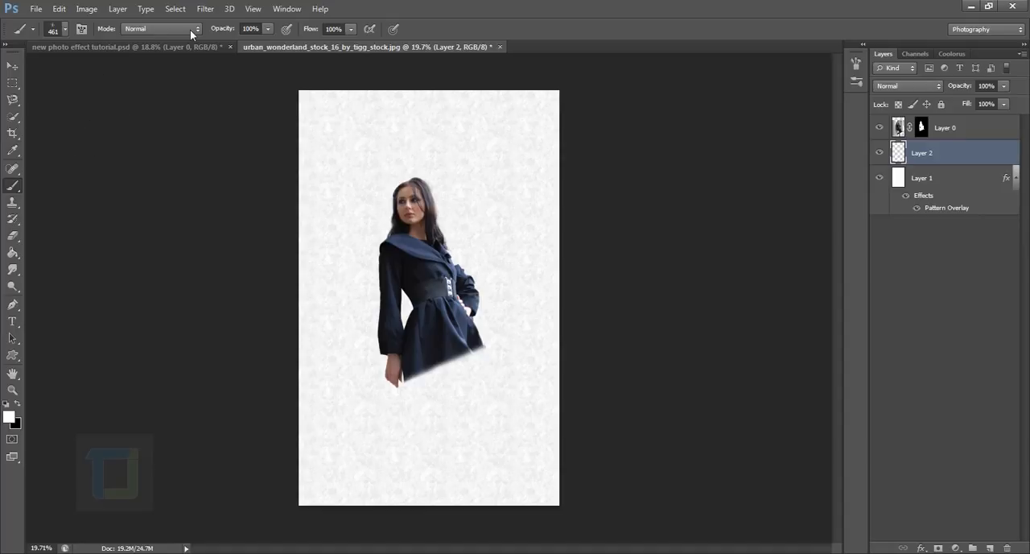
click(17, 404)
Try black crackle strokes around the woman on Layer 2, compare the layer above and below her, and undo the strokes.
drag(404, 147, 412, 319)
key(ctrl+z)
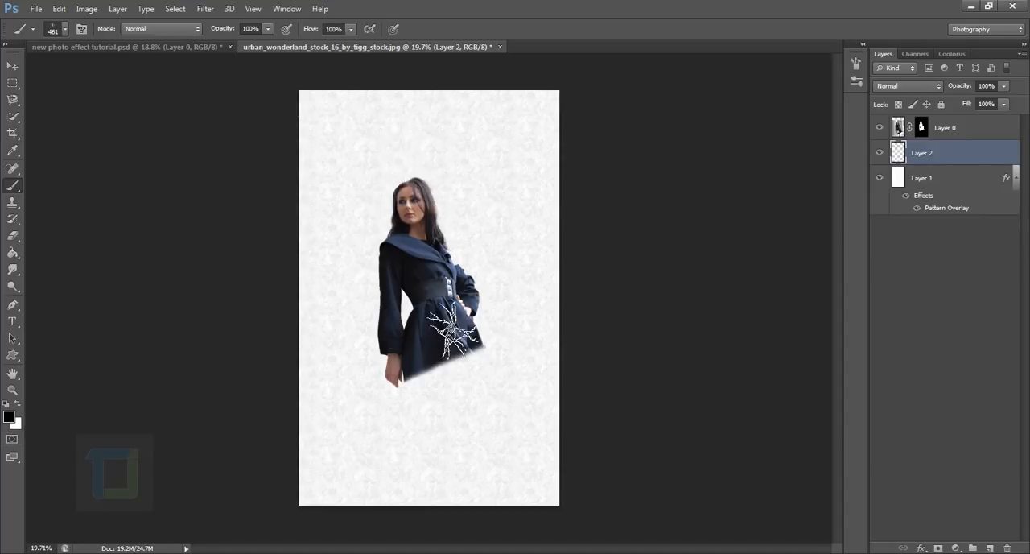
mouse_move(429, 171)
mouse_down()
mouse_move(435, 300)
mouse_move(406, 161)
mouse_move(478, 430)
mouse_move(467, 386)
mouse_up()
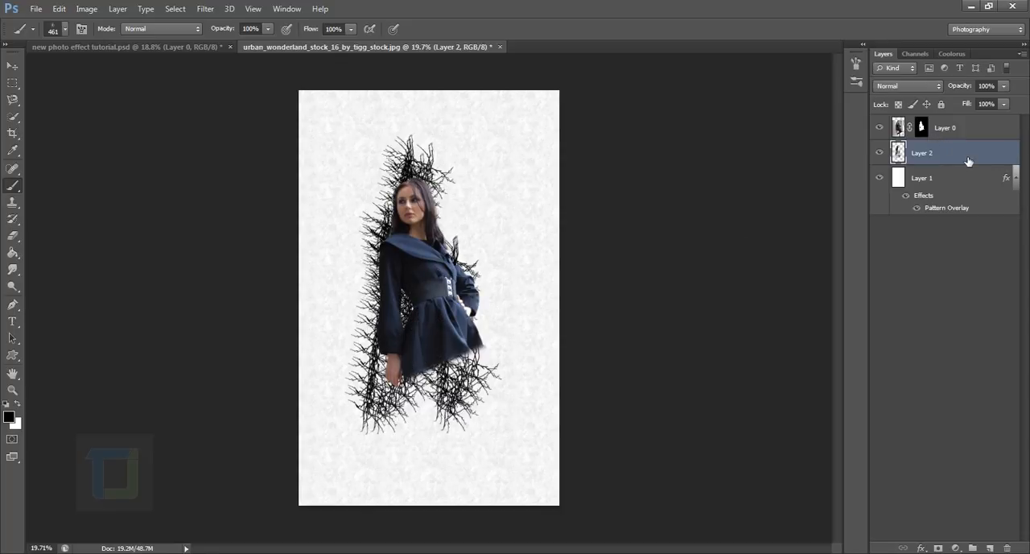
drag(966, 163, 968, 131)
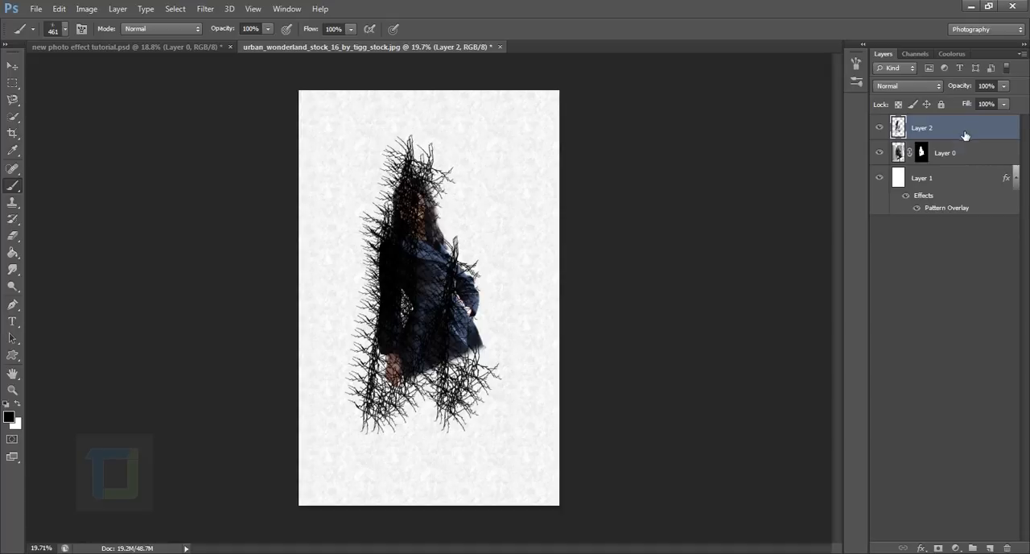
drag(966, 135, 971, 170)
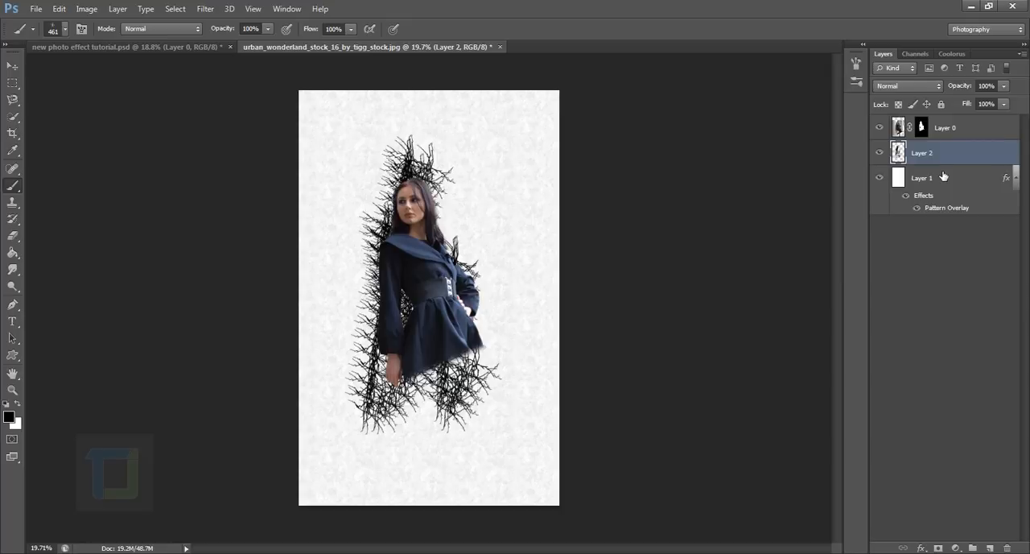
key(ctrl+z)
key(ctrl+z)
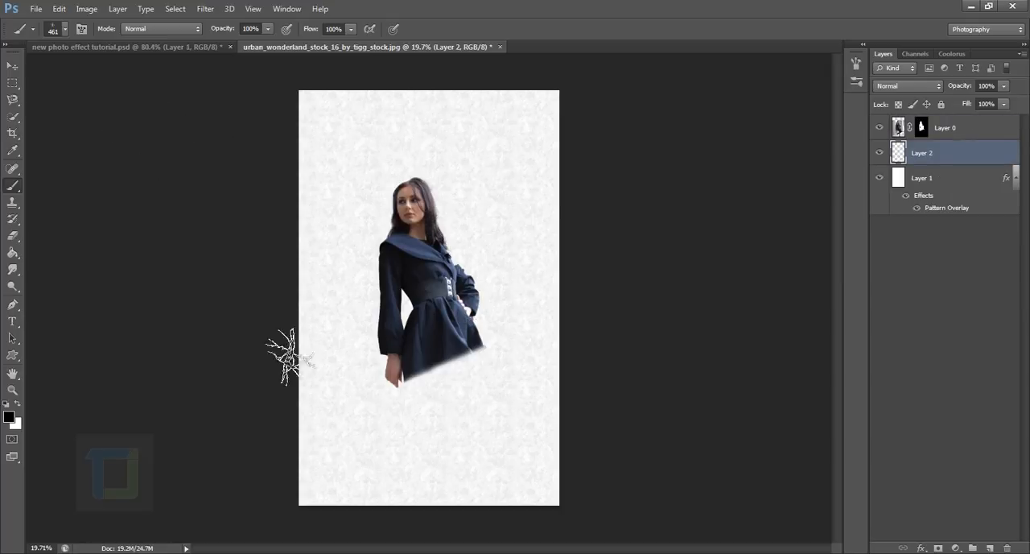
Enable Scattering for the 461 px crackle brush, with a Count of 2 and Scatter of 62%.
click(81, 29)
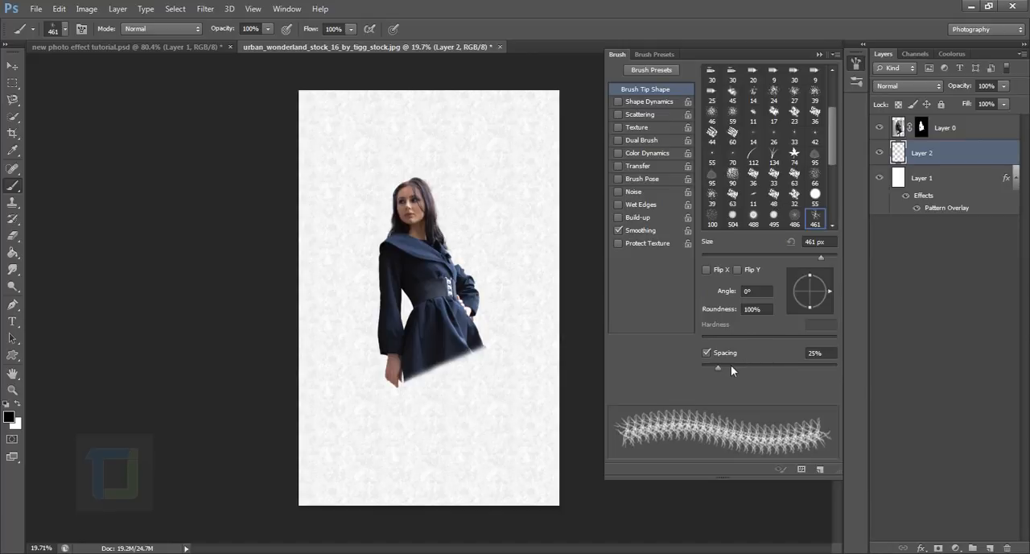
click(619, 115)
click(637, 115)
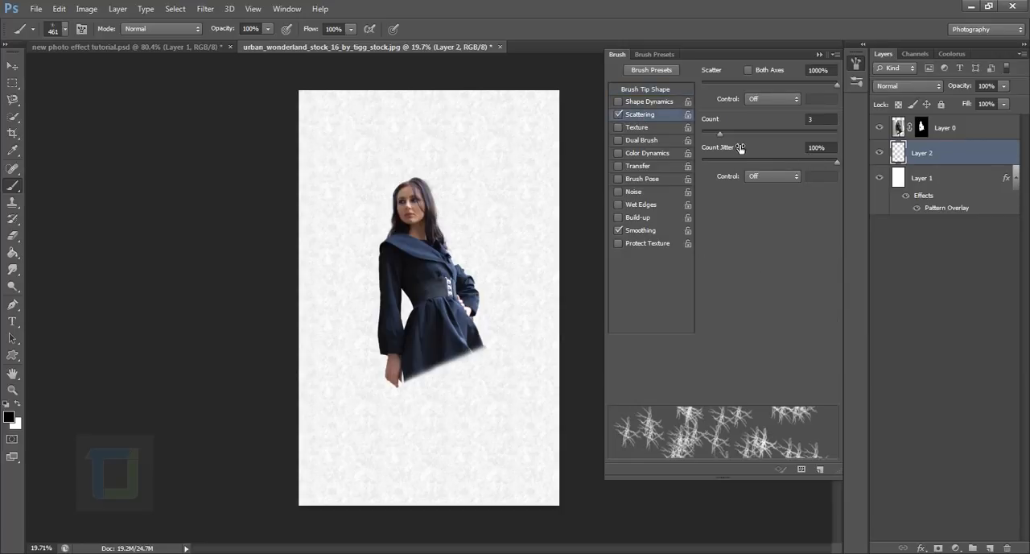
mouse_move(719, 135)
mouse_down()
mouse_move(698, 132)
mouse_move(711, 136)
mouse_up()
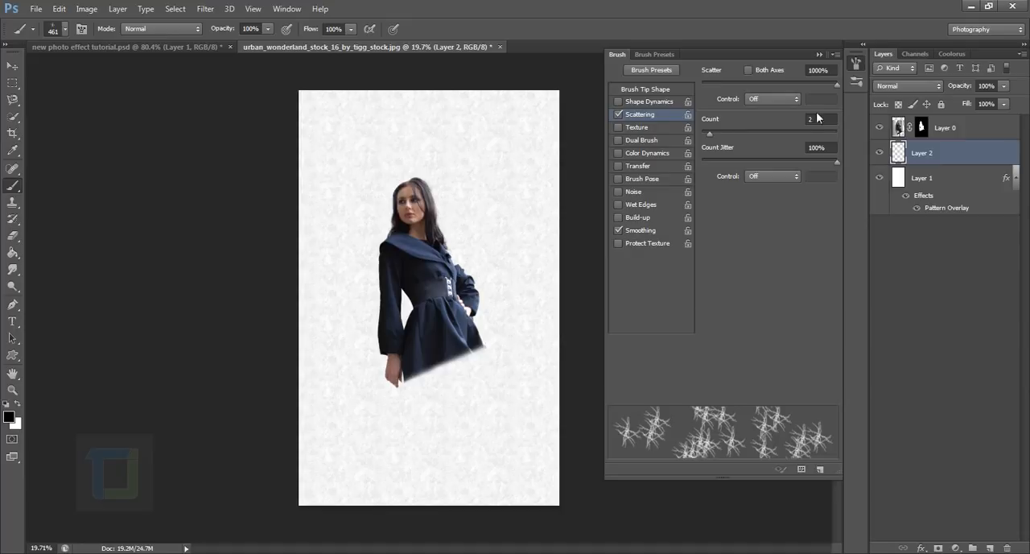
mouse_move(838, 86)
mouse_down()
mouse_move(682, 82)
mouse_move(710, 83)
mouse_up()
Enable Shape Dynamics with 100% Size Jitter, 22% Minimum Diameter, 100% Angle Jitter and 56% Roundness Jitter.
click(631, 103)
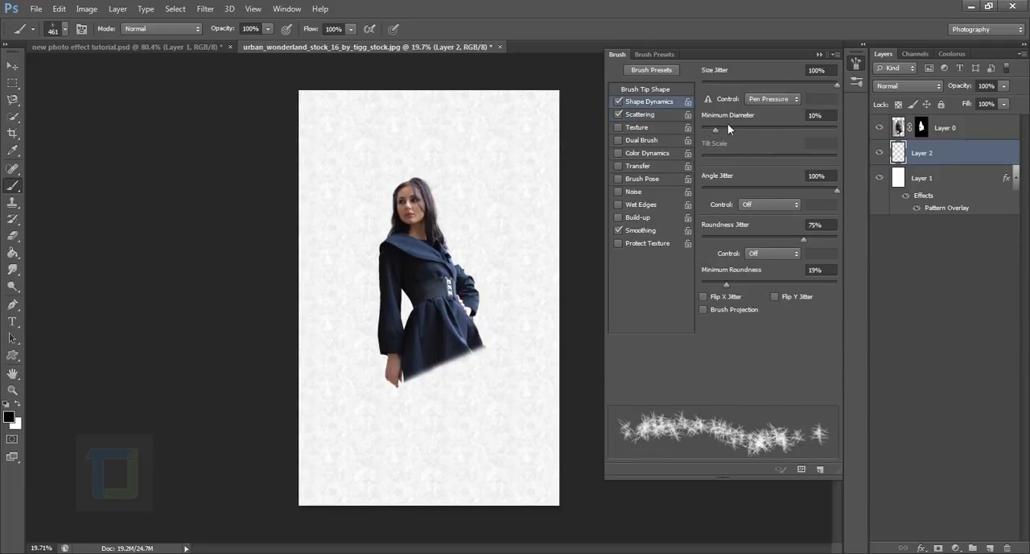
mouse_move(835, 84)
mouse_down()
mouse_move(818, 84)
mouse_move(847, 85)
mouse_up()
mouse_move(714, 129)
mouse_down()
mouse_move(699, 129)
mouse_move(753, 132)
mouse_move(731, 134)
mouse_up()
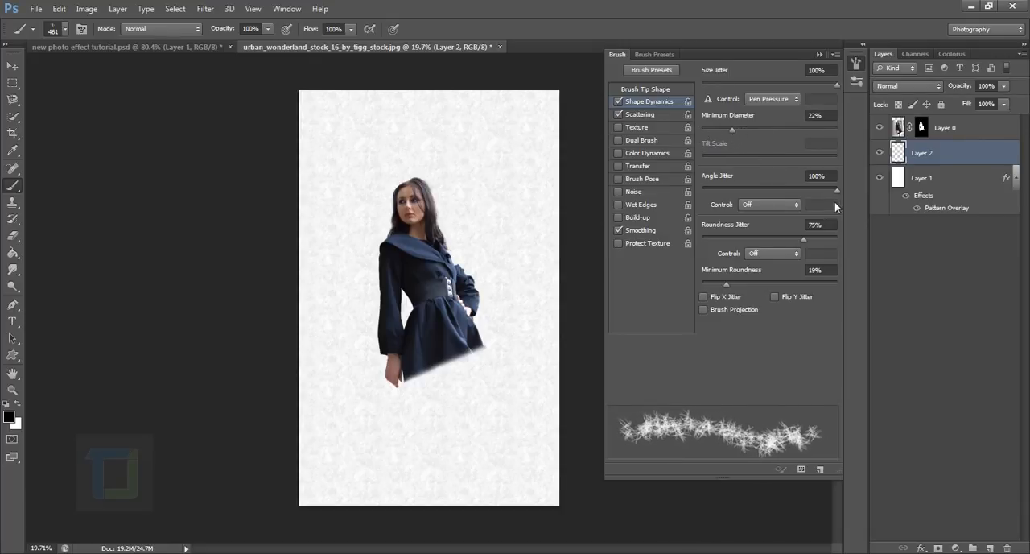
mouse_move(836, 193)
mouse_down()
mouse_move(753, 185)
mouse_move(828, 192)
mouse_move(786, 202)
mouse_move(861, 199)
mouse_up()
mouse_move(801, 238)
mouse_down()
mouse_move(851, 239)
mouse_move(767, 242)
mouse_move(776, 239)
mouse_up()
Enable Color Dynamics for the crackle brush and slightly adjust its Hue Jitter.
click(631, 154)
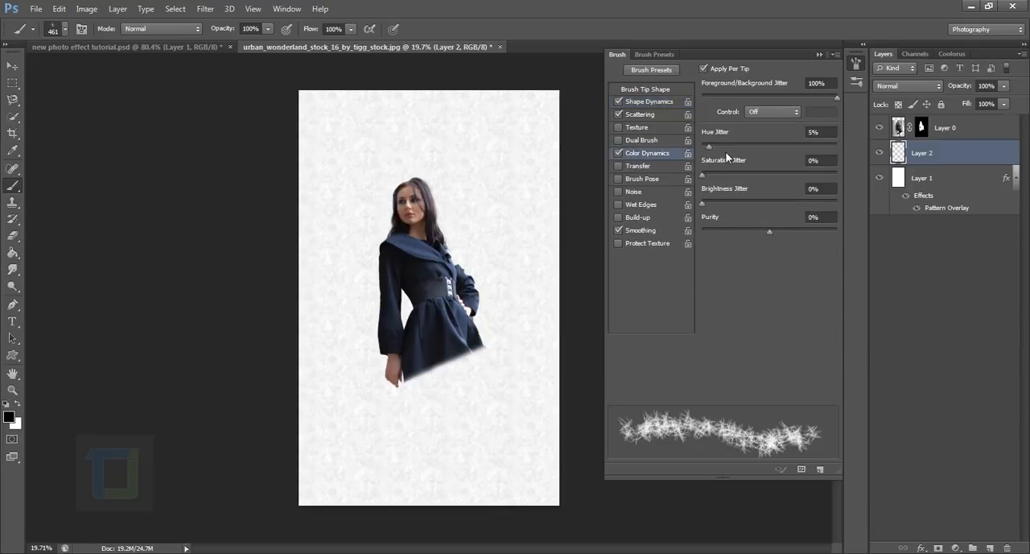
drag(709, 148, 719, 149)
drag(719, 148, 710, 152)
Compare a wide 619% Scatter for the crackle brush, set Scatter to 29%, and close the brush settings.
click(644, 102)
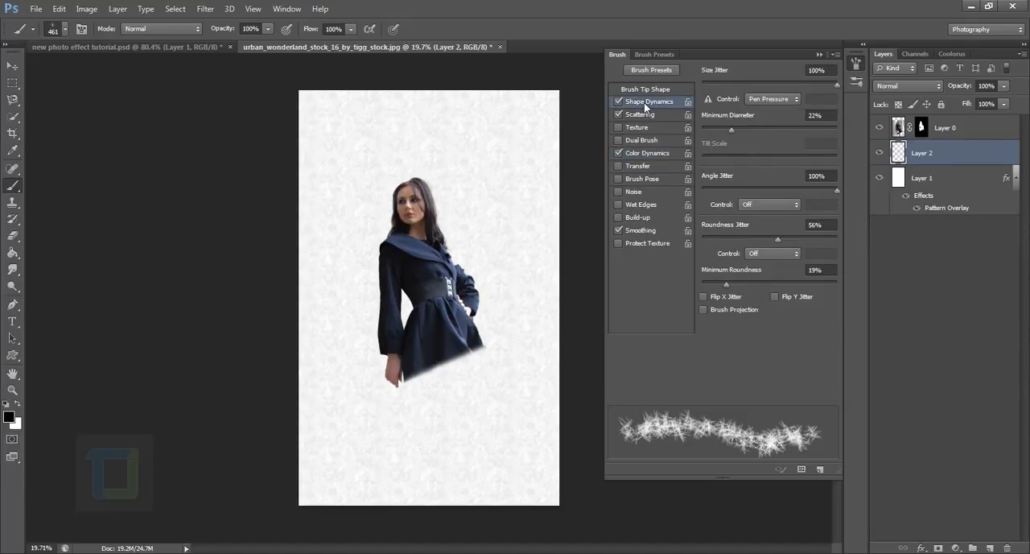
click(645, 114)
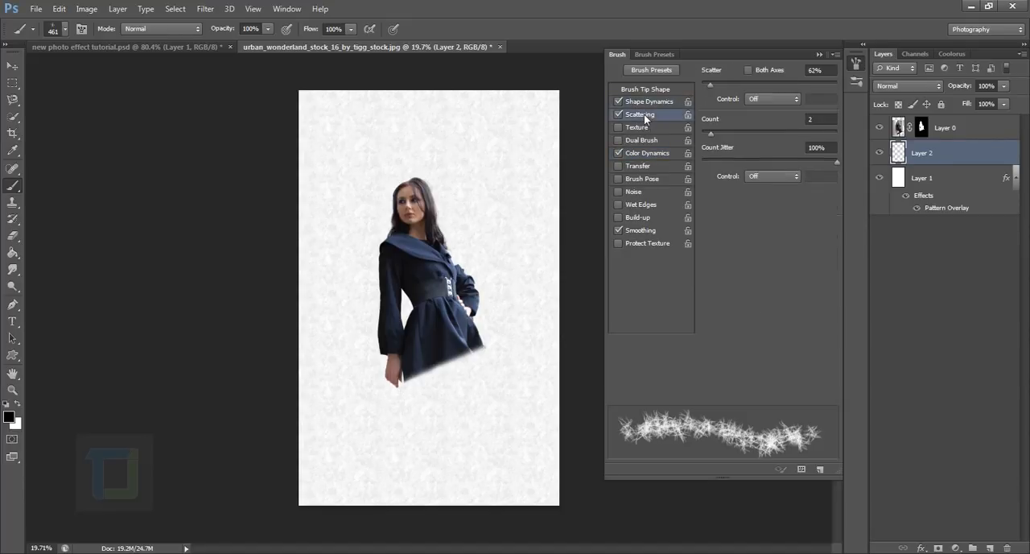
drag(702, 82, 785, 82)
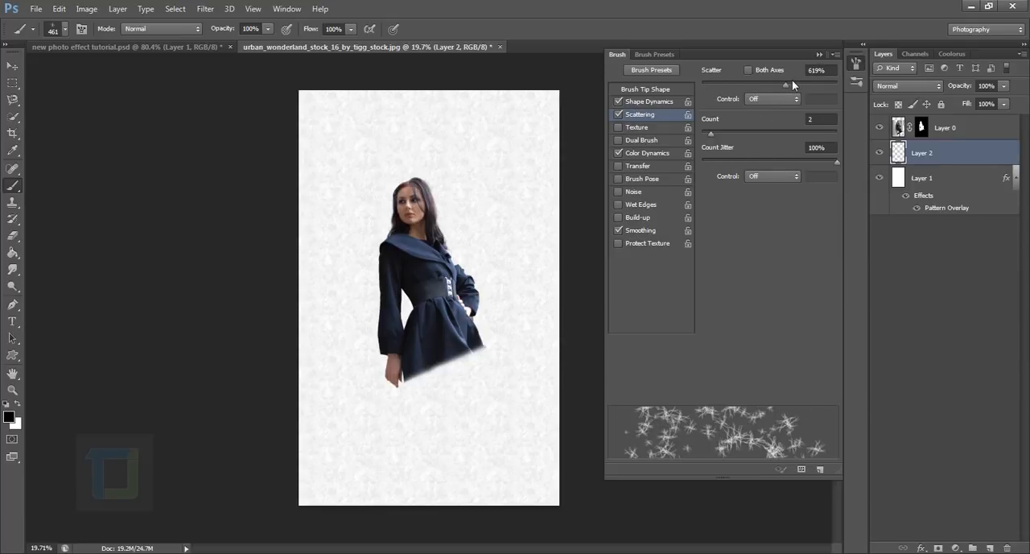
drag(787, 83, 706, 85)
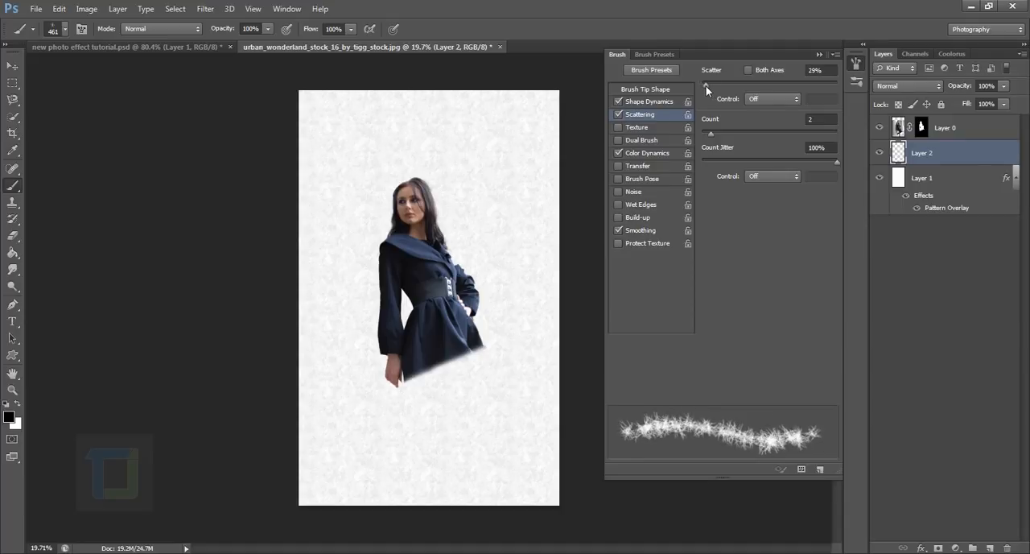
click(820, 55)
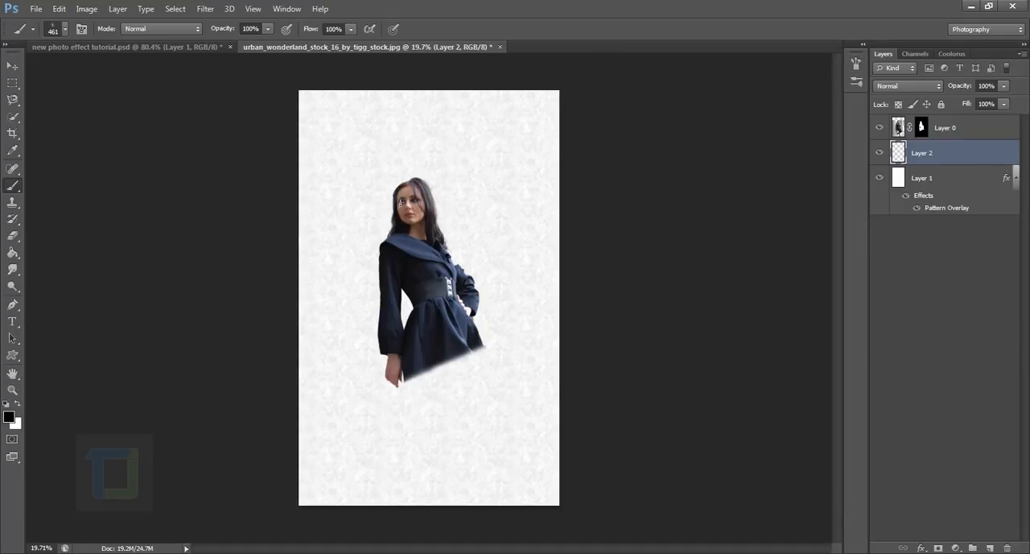
Paint black crackle strokes around the woman's head, arms and skirt on Layer 2.
mouse_move(390, 184)
mouse_down()
mouse_move(370, 297)
mouse_move(375, 354)
mouse_move(406, 398)
mouse_move(485, 354)
mouse_move(487, 315)
mouse_move(412, 177)
mouse_move(439, 181)
mouse_move(451, 230)
mouse_up()
scroll(488, 223, up, 5)
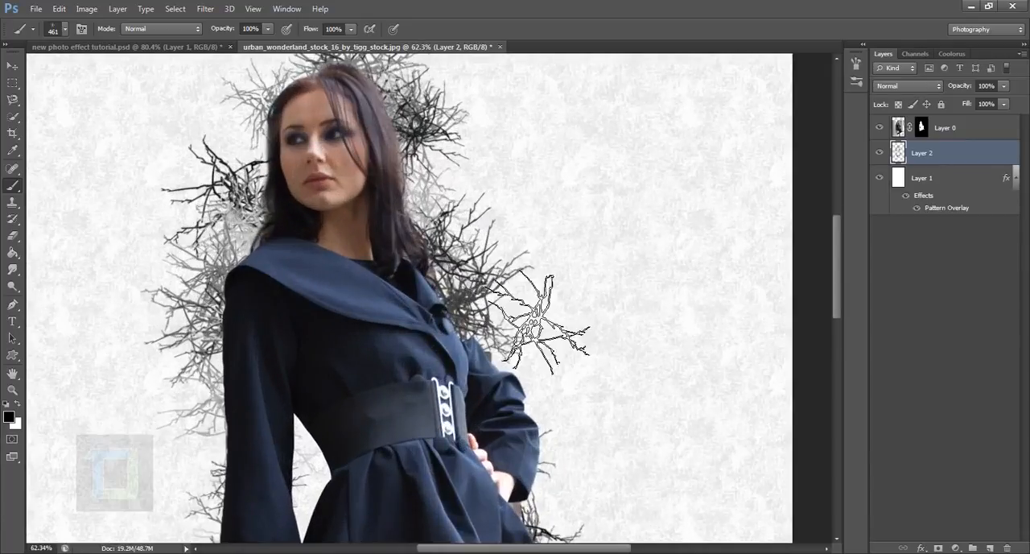
scroll(533, 303, down, 5)
scroll(447, 169, up, 5)
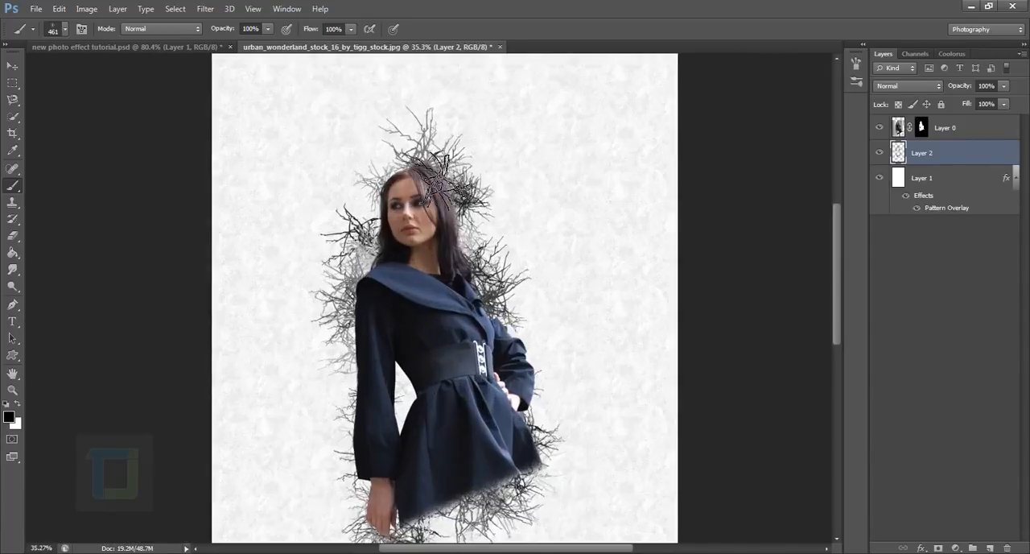
drag(456, 168, 483, 247)
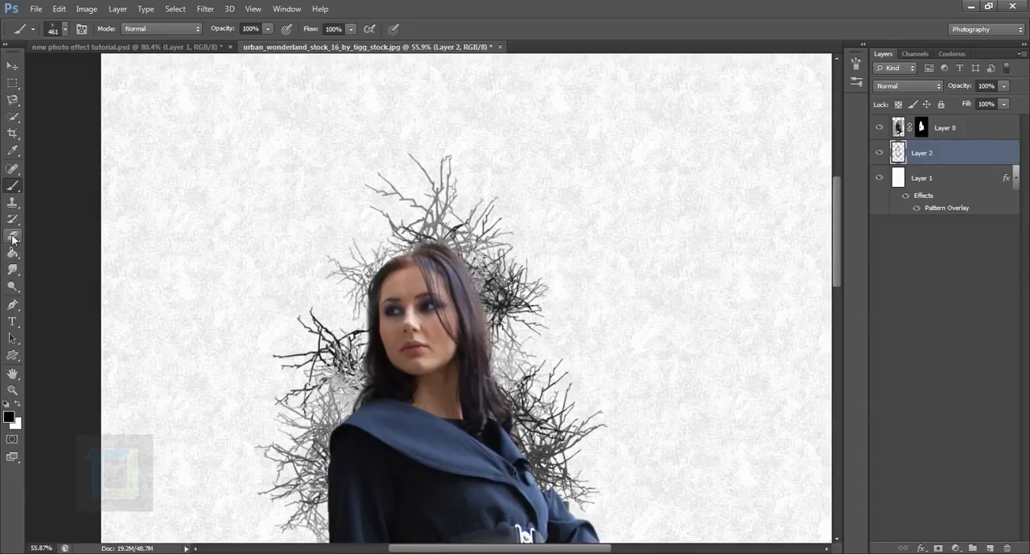
Erase the crackle branches above the woman's head on Layer 2 with a 300 px eraser.
drag(12, 235, 72, 236)
click(72, 236)
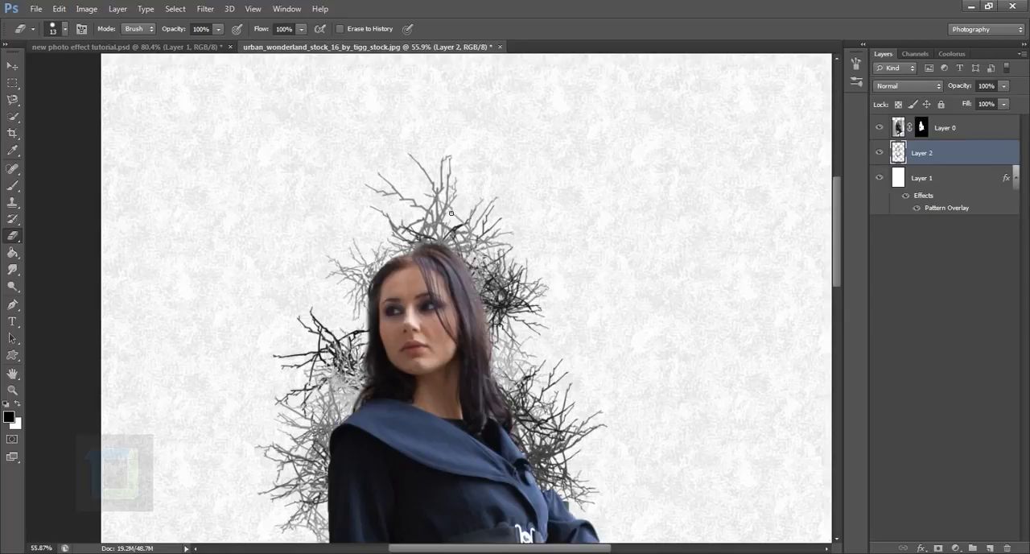
key(bracketright)
key(bracketright)
key(bracketright)
key(bracketright)
key(bracketright)
key(bracketright)
key(bracketright)
key(bracketright)
key(bracketright)
key(bracketright)
key(bracketright)
key(bracketright)
key(bracketright)
key(bracketright)
key(bracketright)
key(bracketright)
key(bracketright)
key(bracketright)
mouse_move(467, 242)
mouse_down()
mouse_move(431, 214)
mouse_move(358, 282)
mouse_up()
right_click(522, 228)
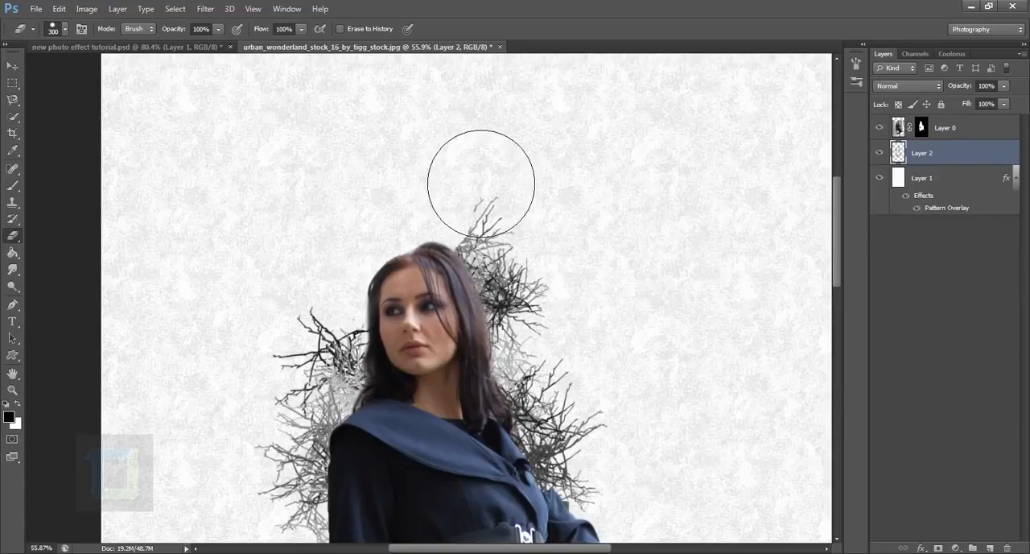
mouse_move(540, 242)
mouse_down()
mouse_move(532, 276)
mouse_move(503, 294)
mouse_up()
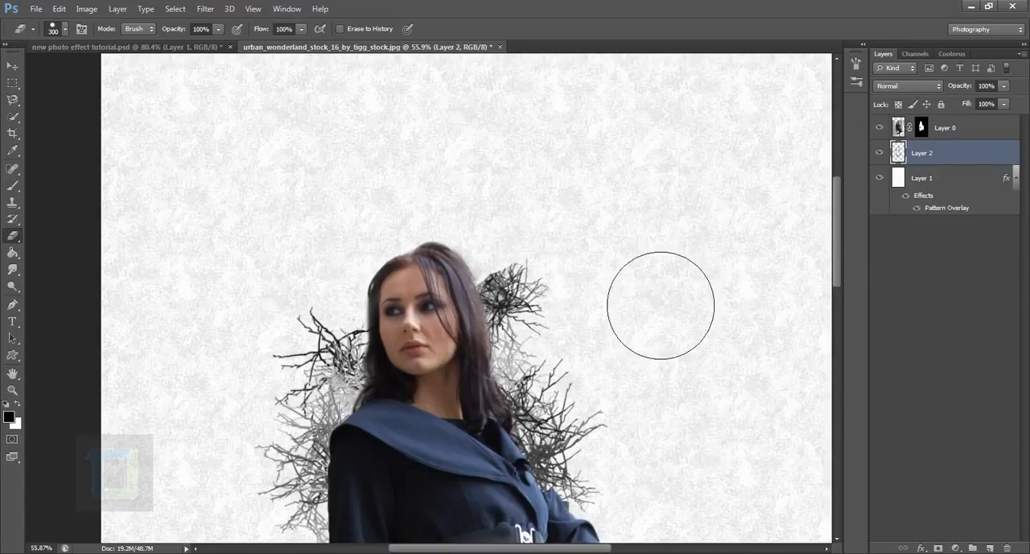
scroll(660, 314, down, 3)
scroll(740, 315, up, 4)
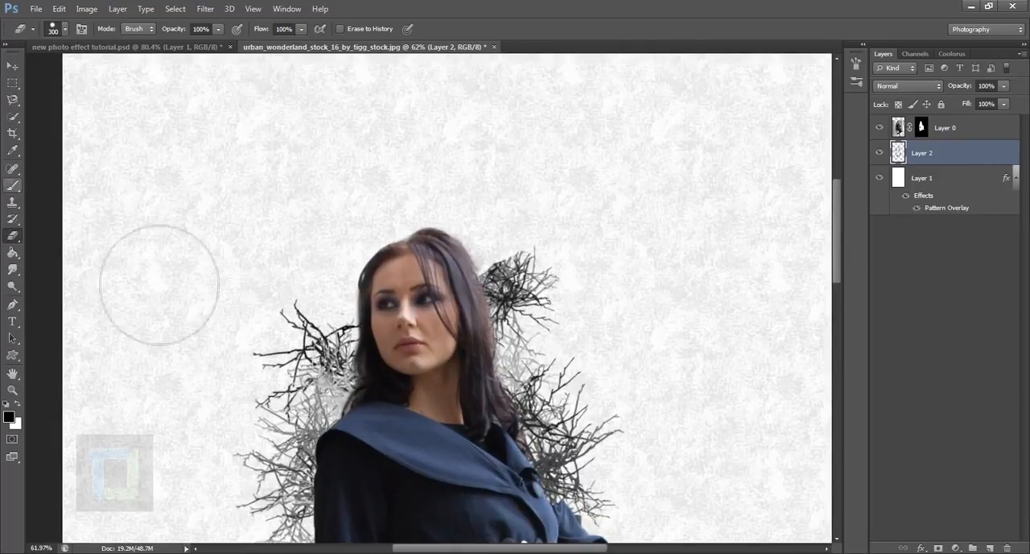
Add more crackle with the 461 px brush behind the hair on the right side of her head.
click(16, 187)
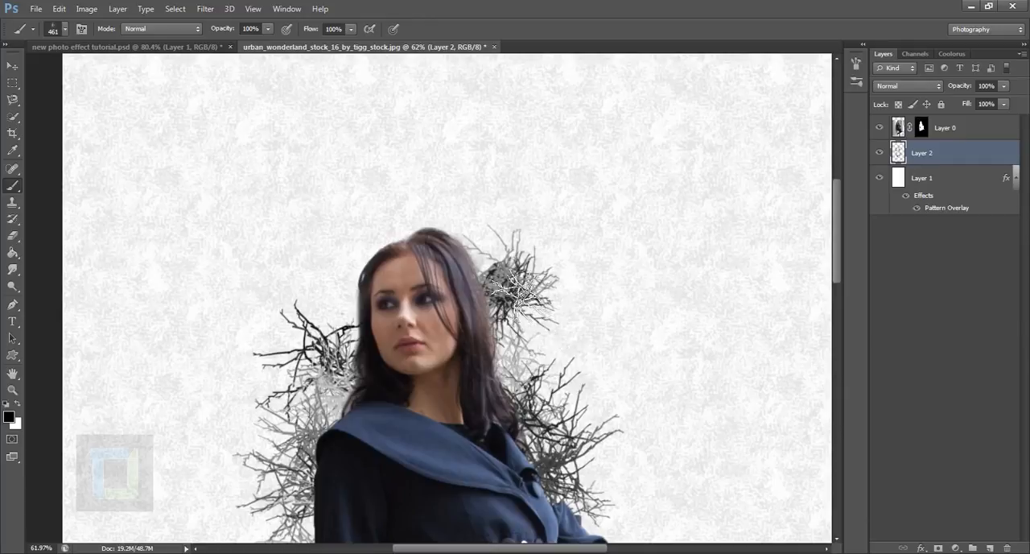
scroll(714, 294, down, 6)
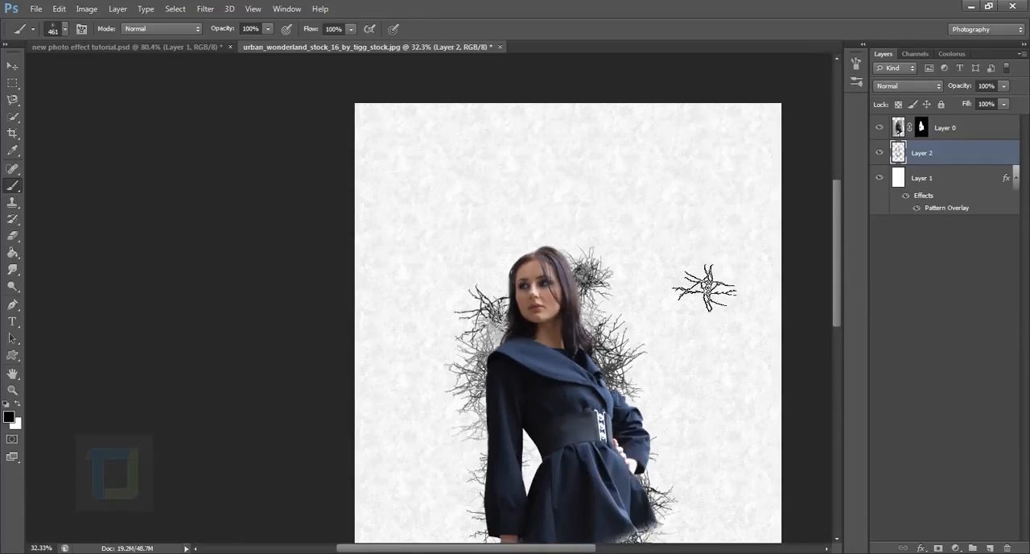
scroll(421, 221, up, 3)
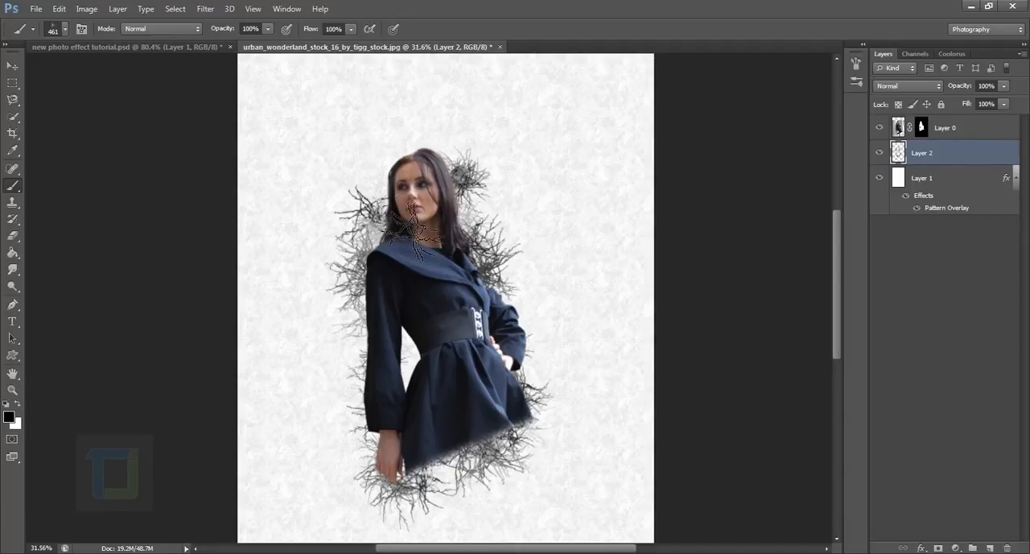
Add crackle to the left of the woman's head on Layer 2, comparing the result with and without it.
click(393, 196)
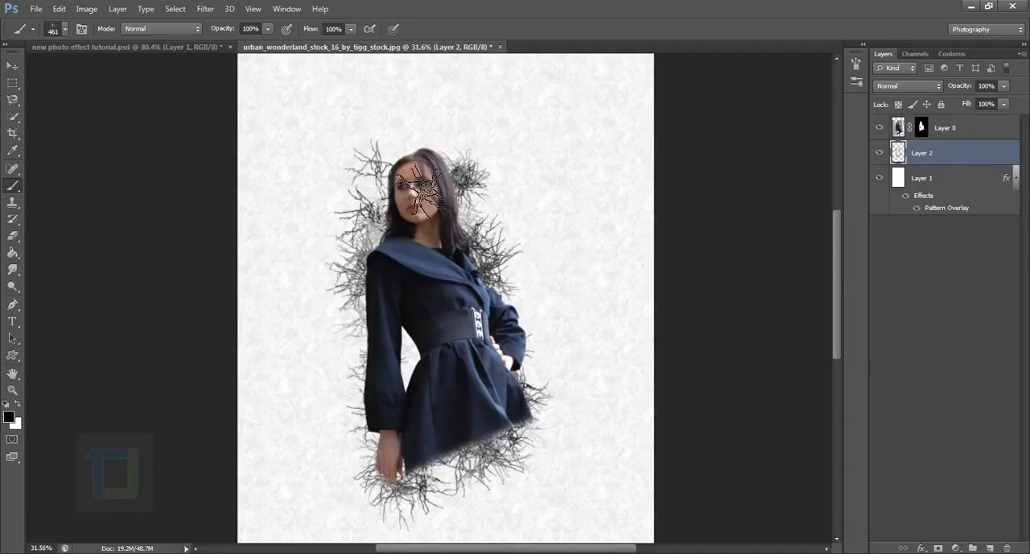
scroll(402, 185, up, 5)
key(ctrl+z)
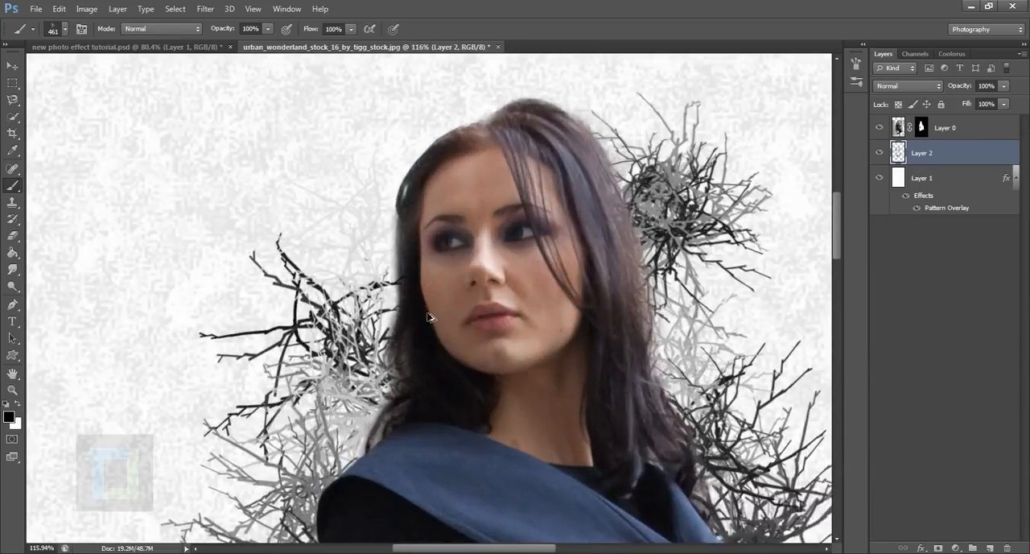
click(507, 393)
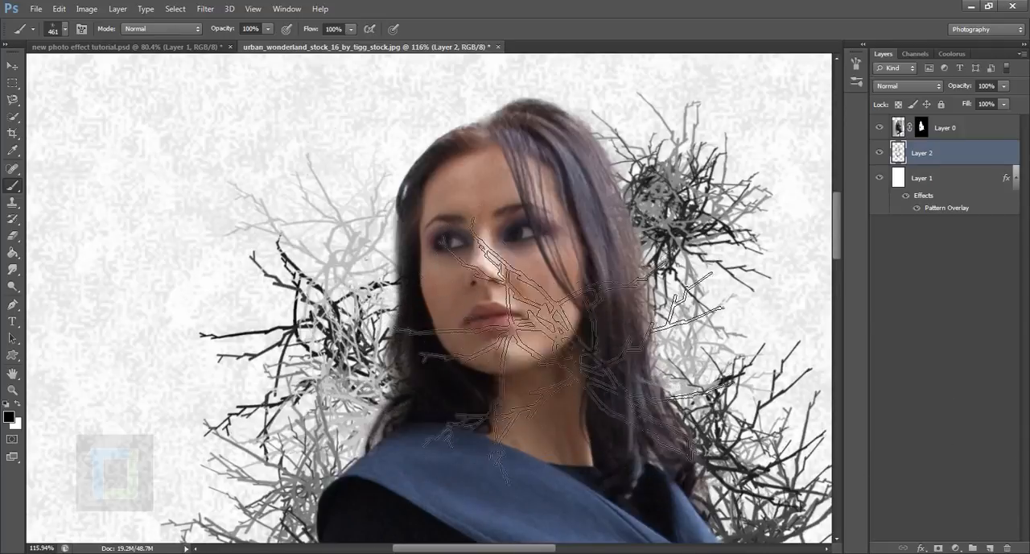
key(ctrl+z)
scroll(563, 306, down, 5)
scroll(612, 306, down, 3)
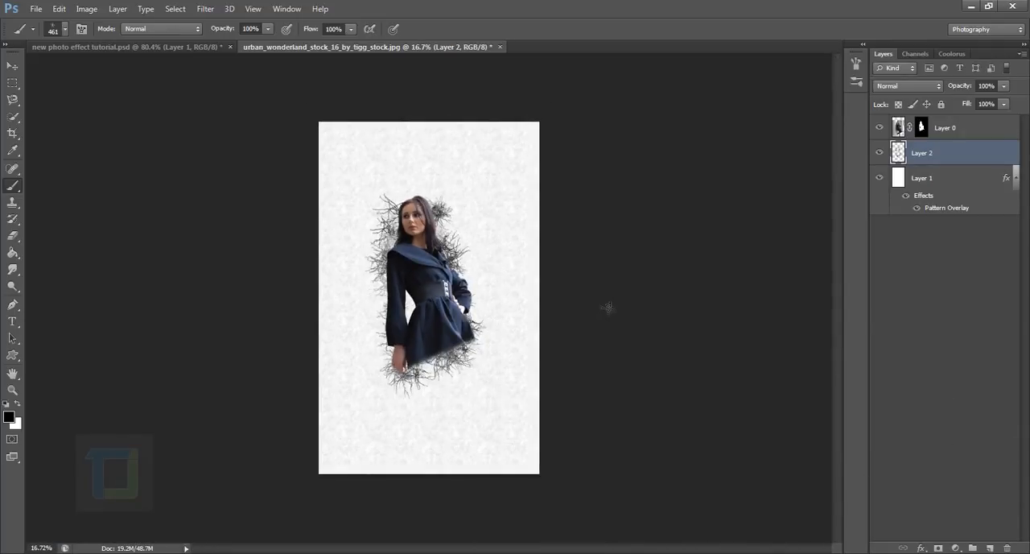
scroll(550, 296, up, 3)
scroll(551, 282, down, 1)
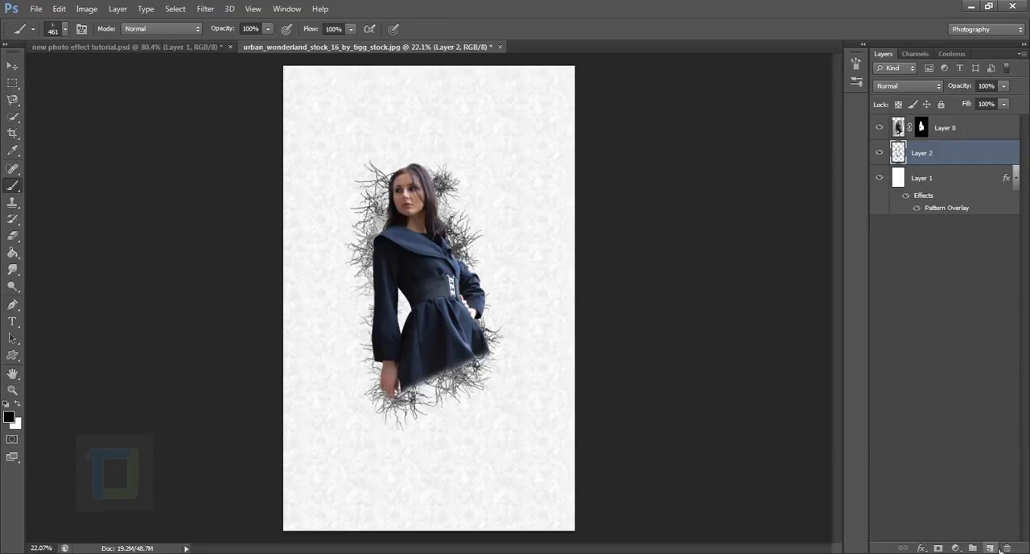
Create a new empty layer above Layer 2 and choose the 504 px dotted-circle brush.
click(992, 548)
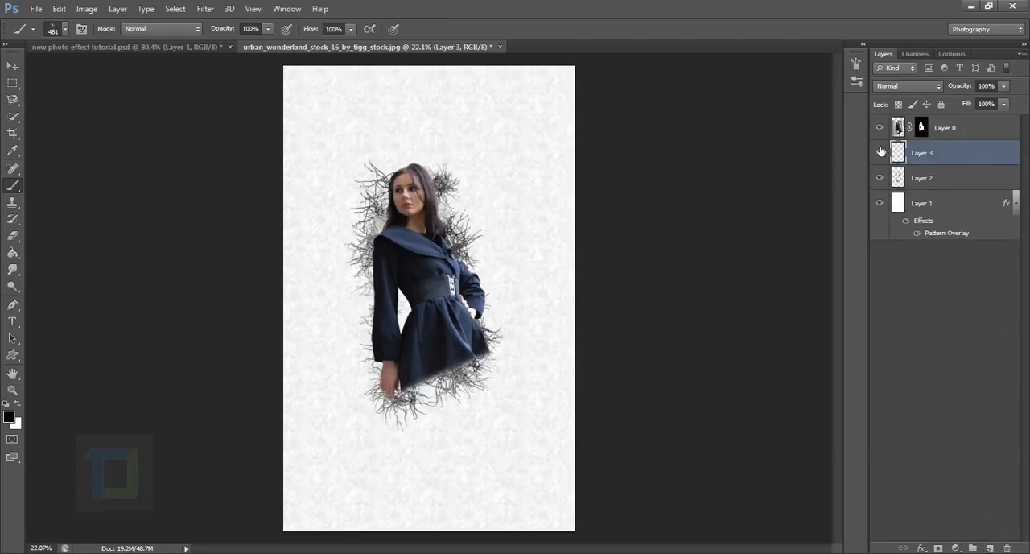
click(68, 29)
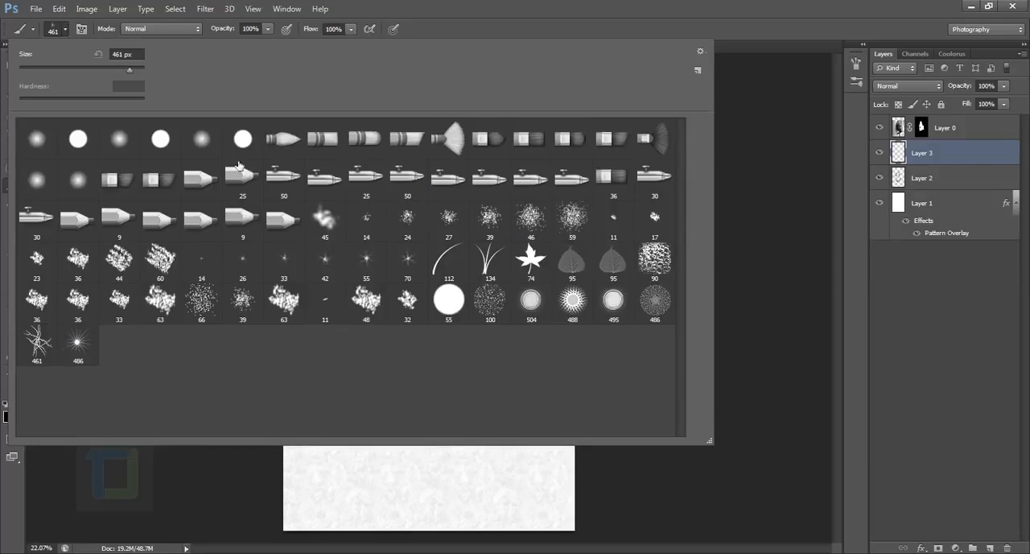
click(536, 312)
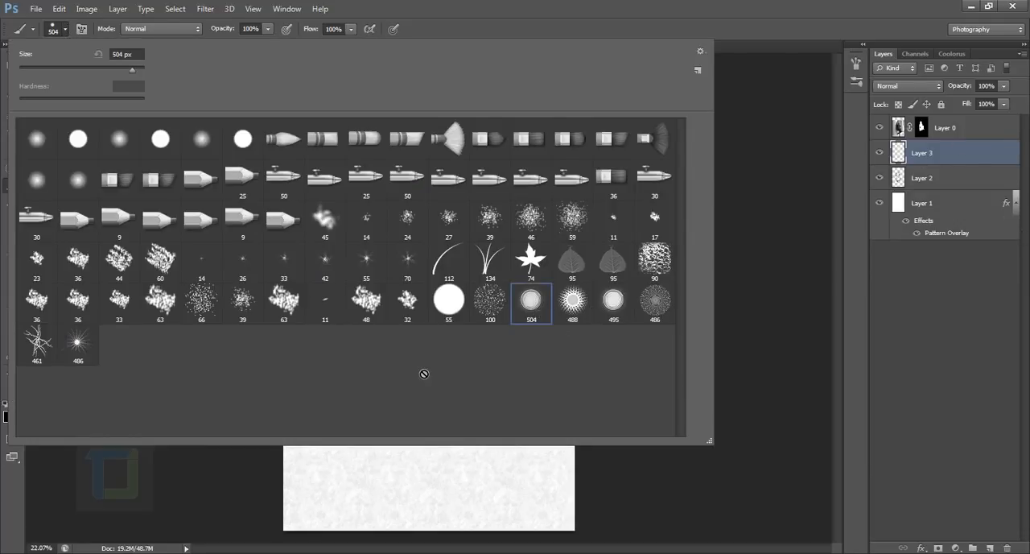
click(908, 148)
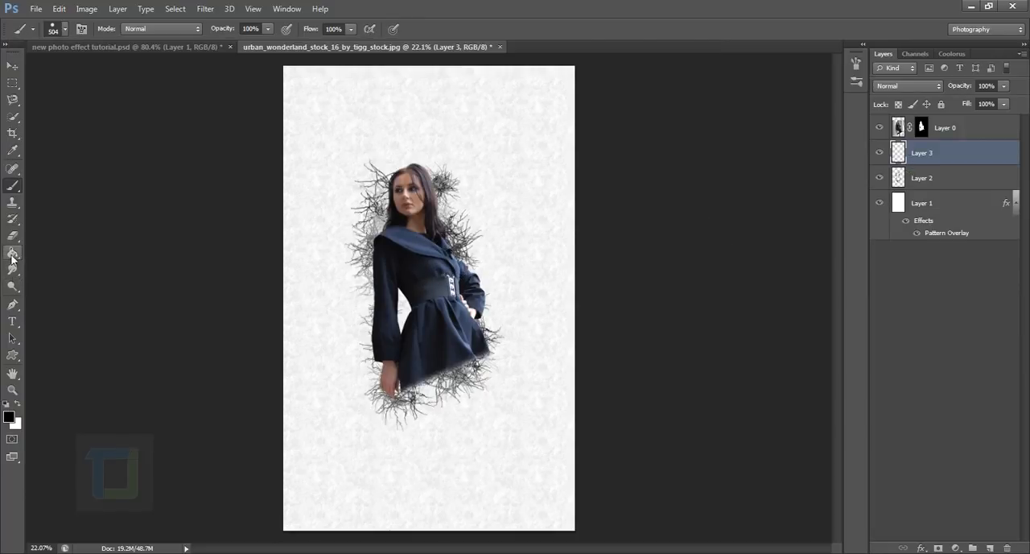
Set the foreground colour to a deep blue, 1b2e91, starting from a colour sampled on the woman's coat.
click(9, 415)
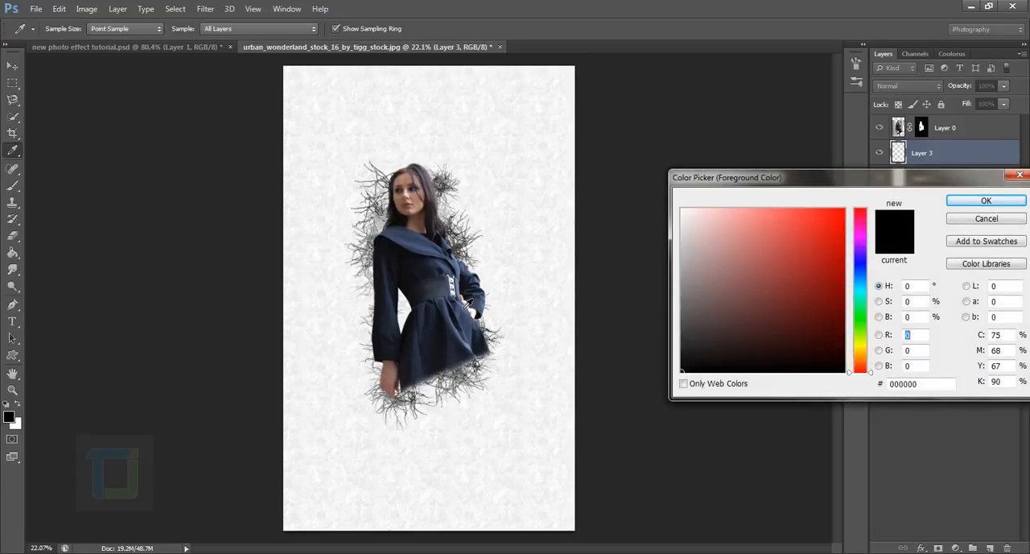
click(419, 278)
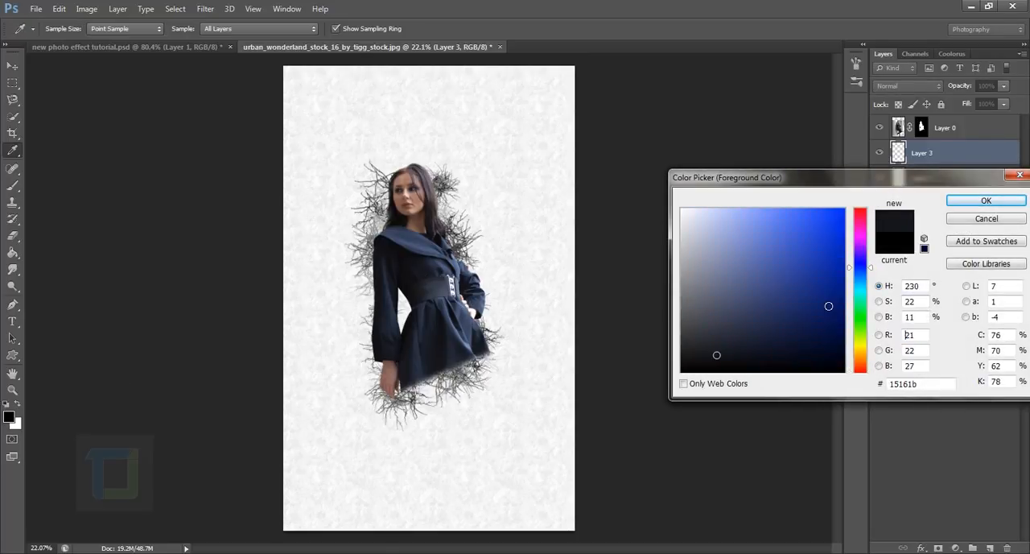
click(829, 306)
drag(827, 326, 816, 281)
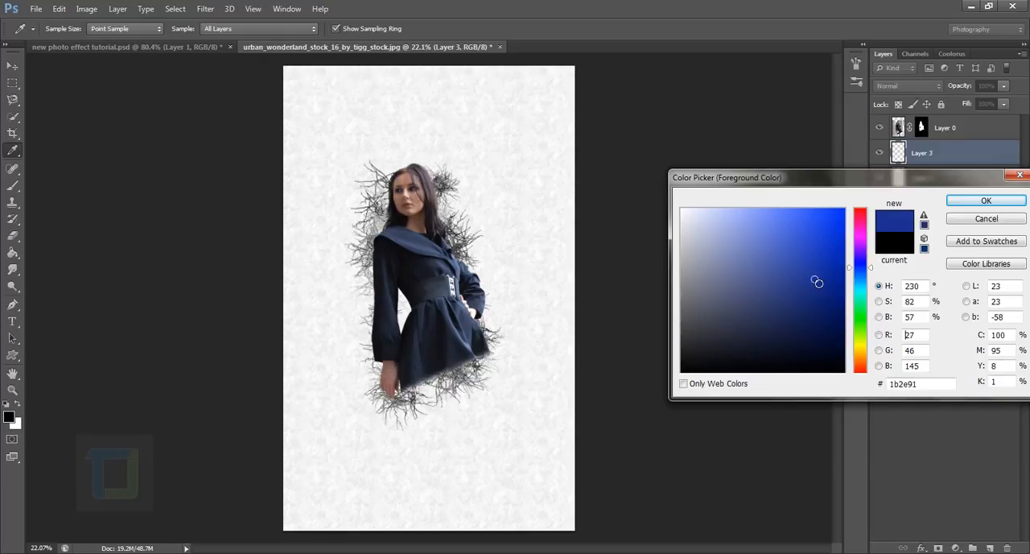
click(975, 203)
Paint blue dotted circles on Layer 3 in the gap between her arm and waist, plus a 400 px one behind the shoulder on the right.
key(b)
scroll(372, 334, up, 5)
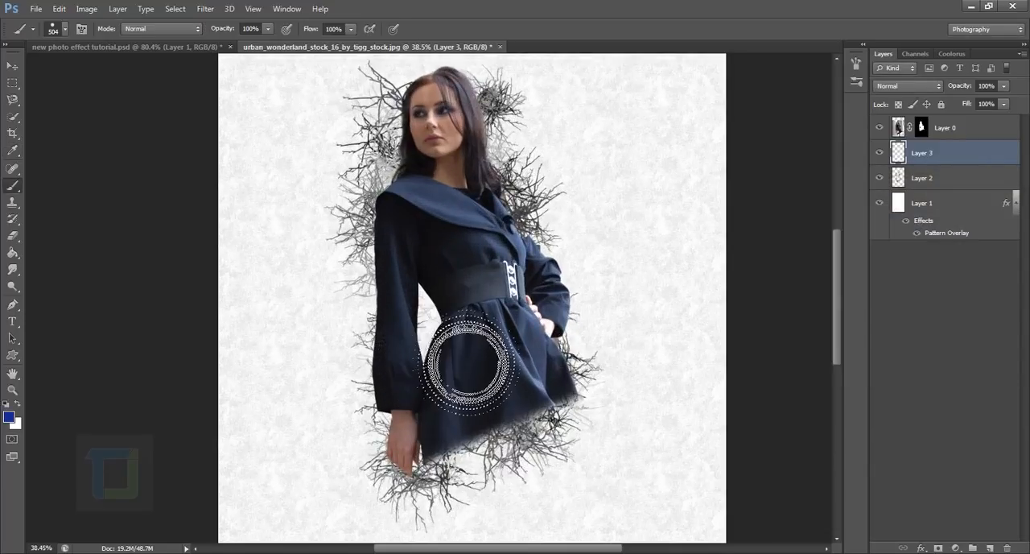
key(bracketleft)
key(bracketleft)
key(bracketleft)
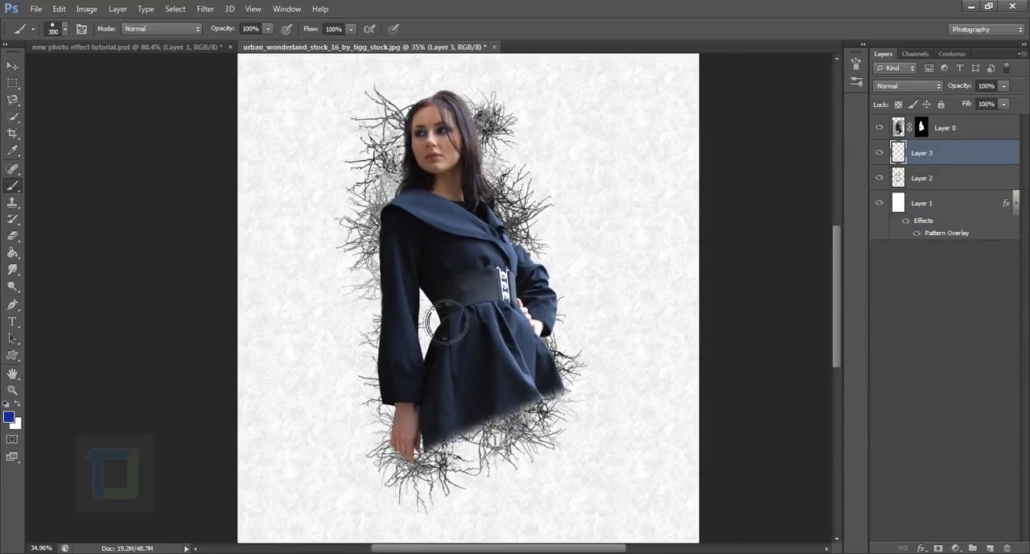
scroll(430, 306, up, 2)
click(431, 305)
key(bracketright)
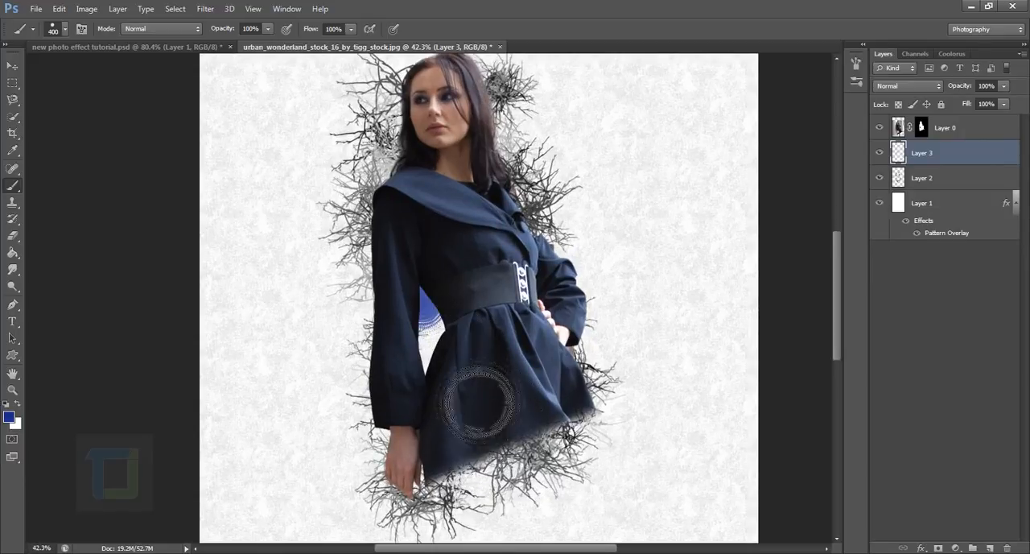
click(443, 368)
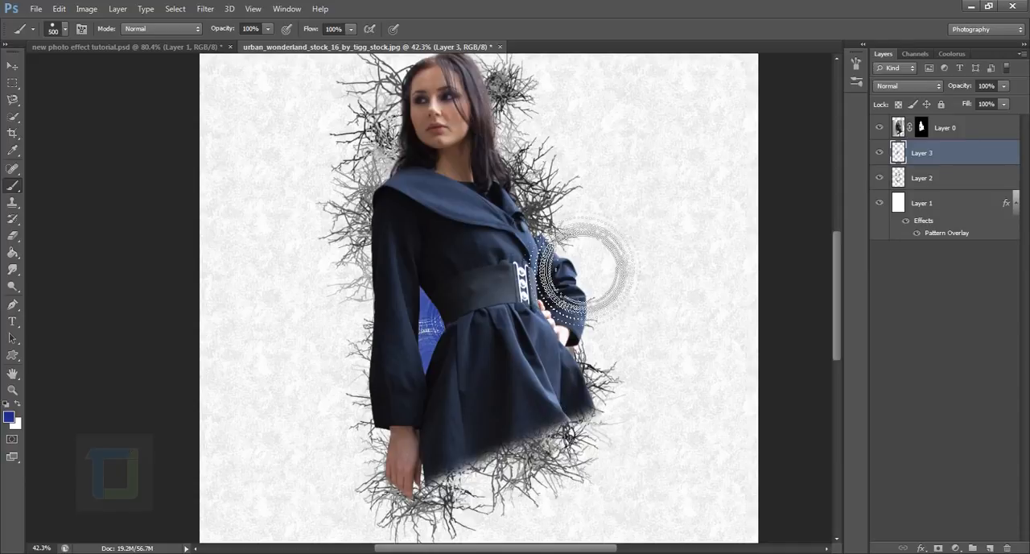
click(535, 197)
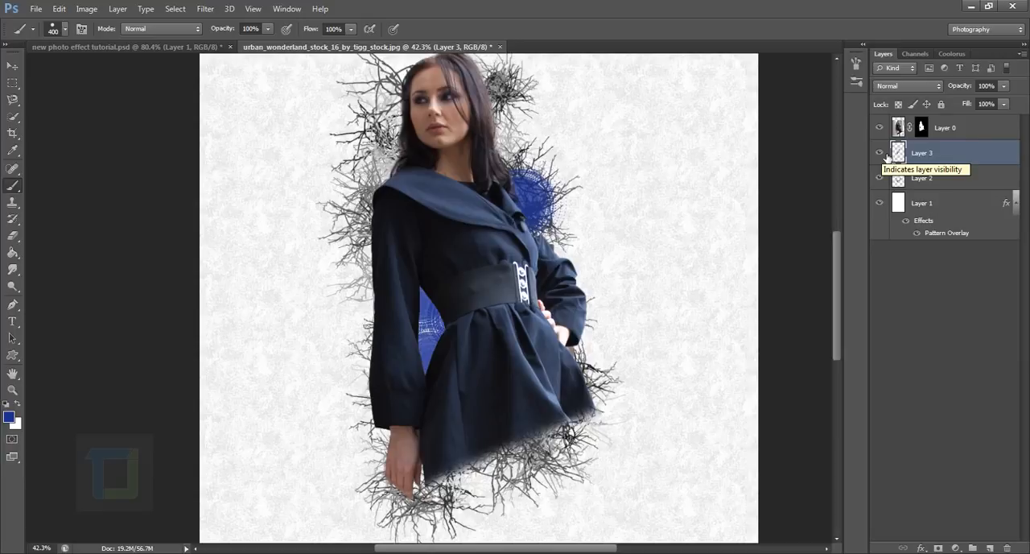
Toggle the visibility of Layer 3 and Layer 2 to compare the image with and without the circles and the crackle.
click(881, 153)
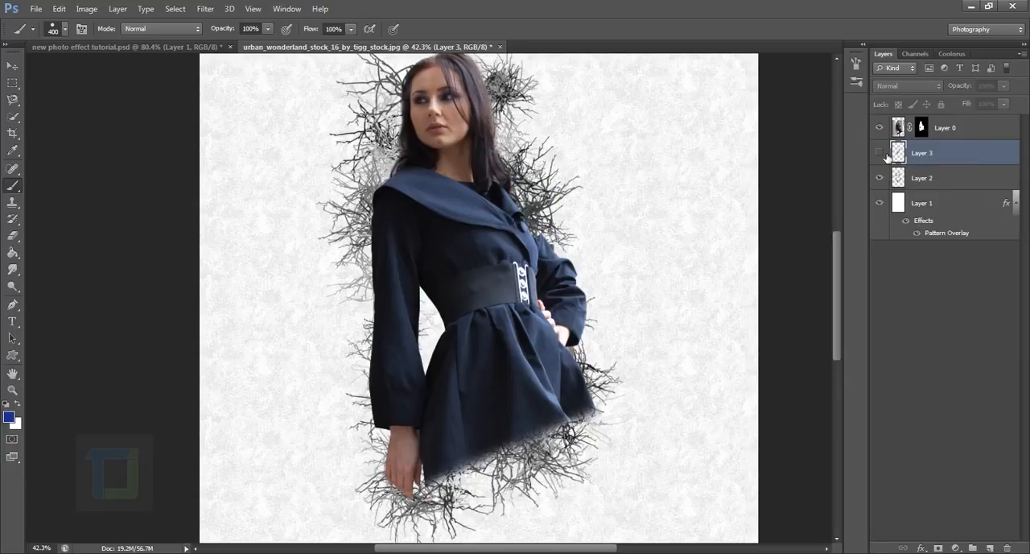
click(881, 153)
click(885, 185)
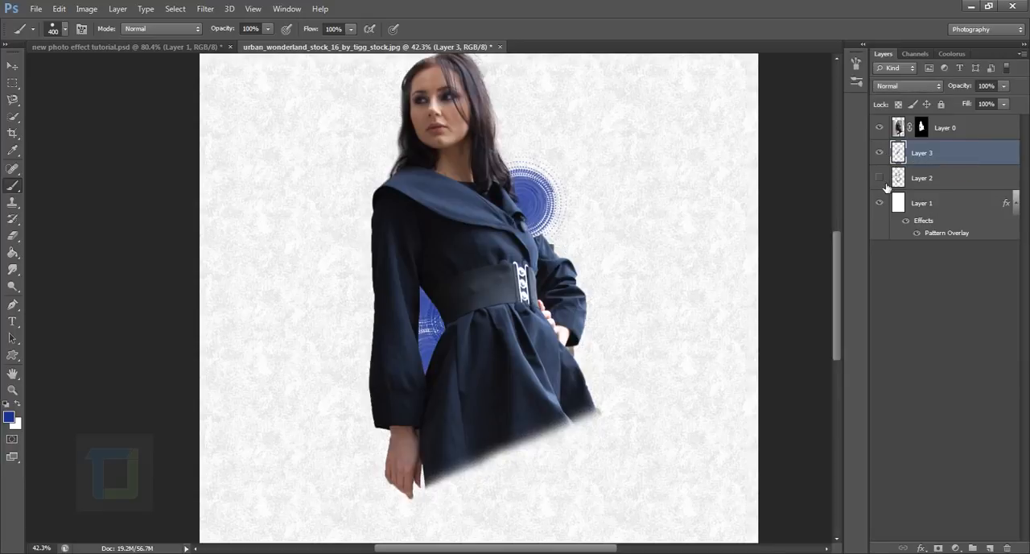
click(885, 185)
click(882, 157)
click(882, 157)
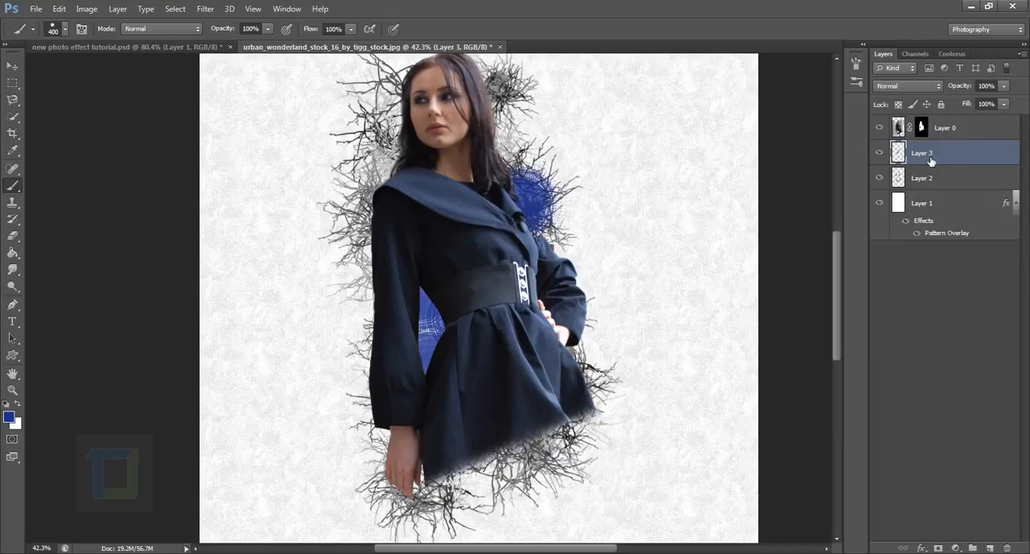
click(991, 548)
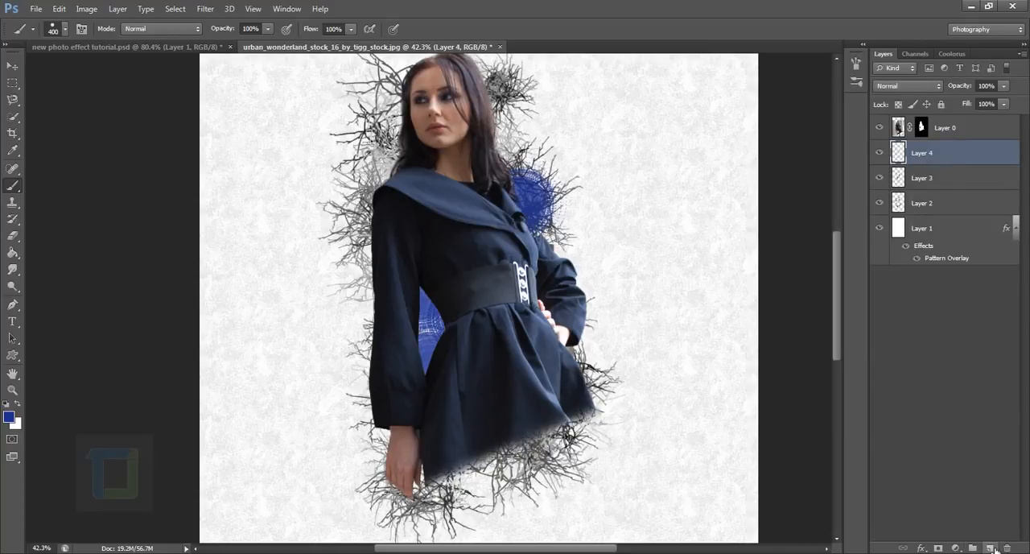
key(Delete)
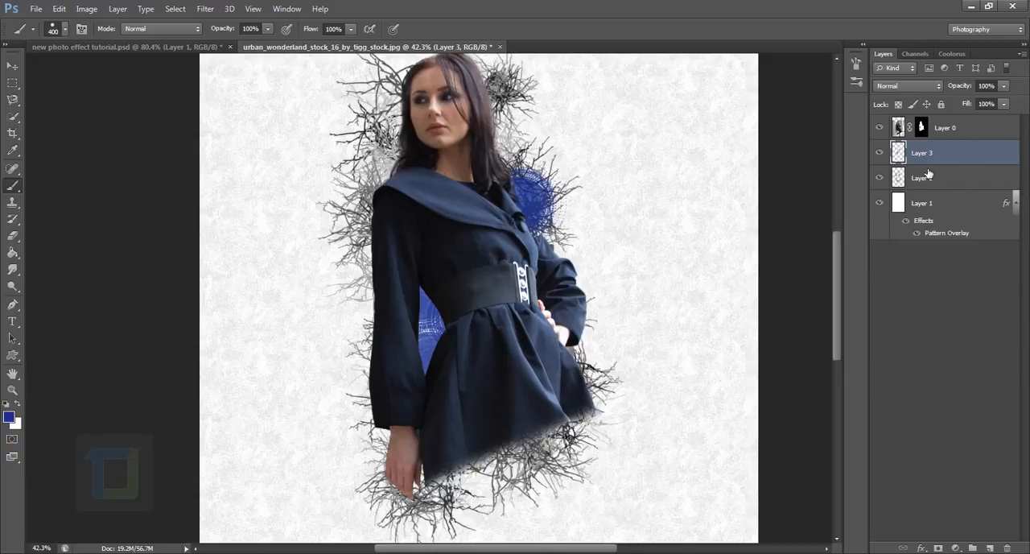
click(881, 156)
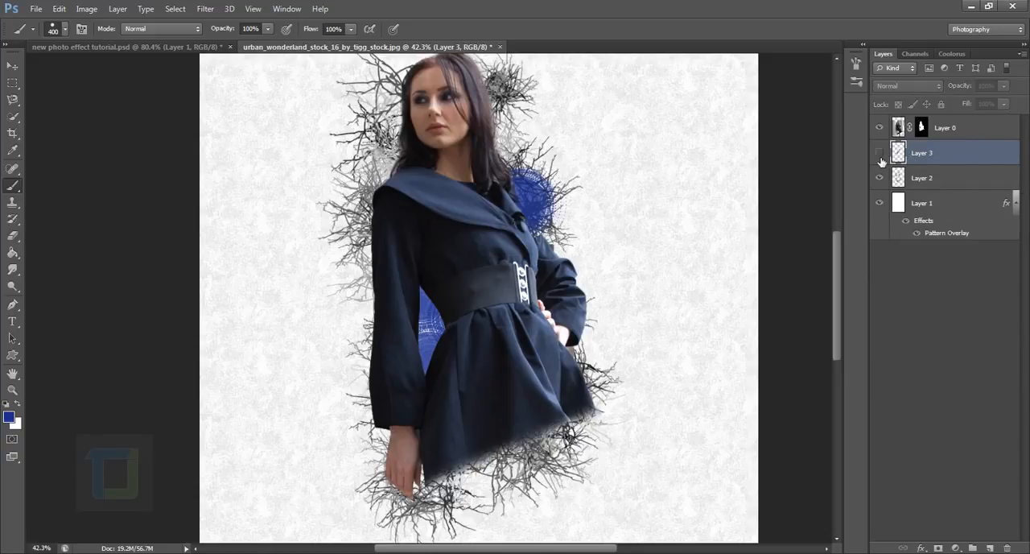
click(881, 156)
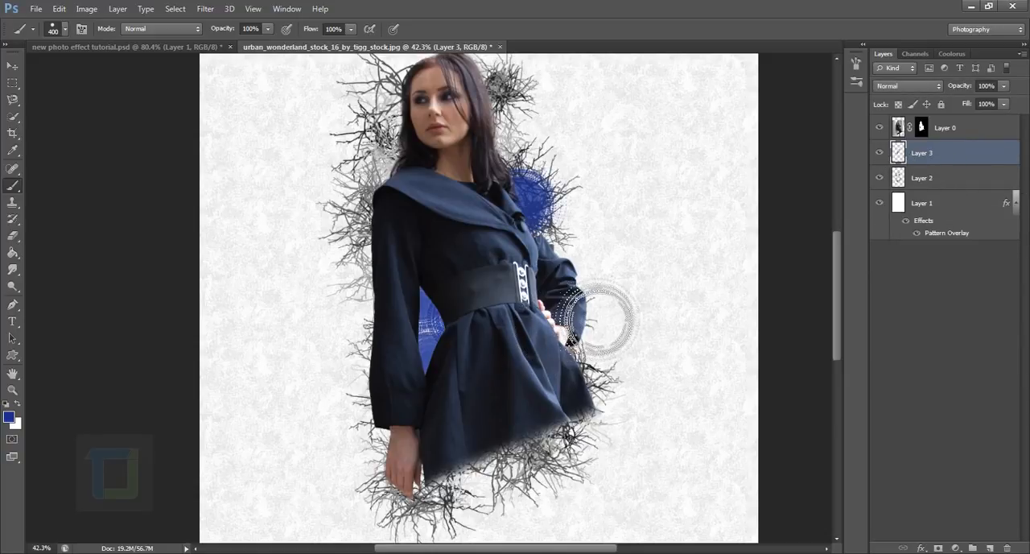
Stamp overlapping blue dotted circles behind the shoulder and bent arm on the right, using 600 px for the larger ones.
key(bracketright)
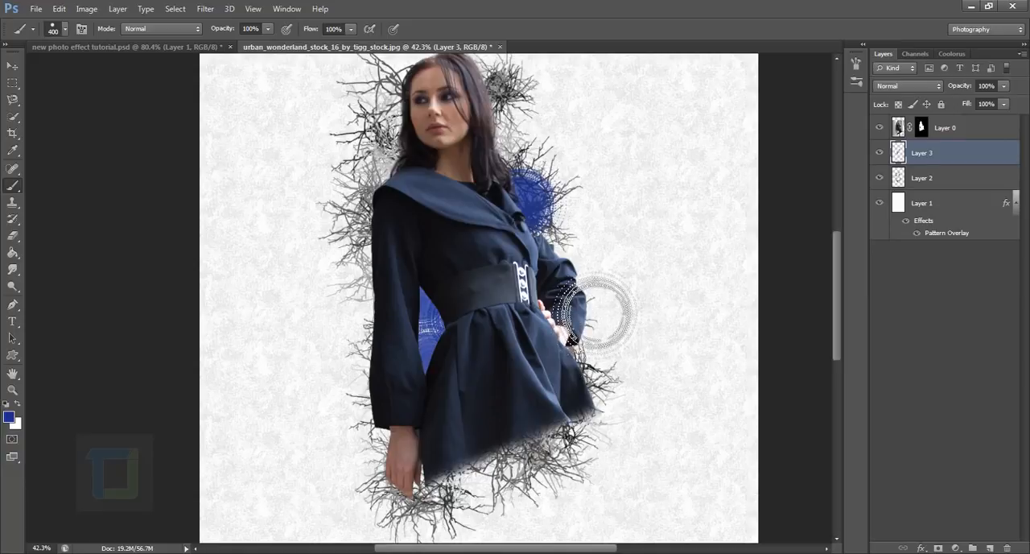
click(564, 270)
click(600, 334)
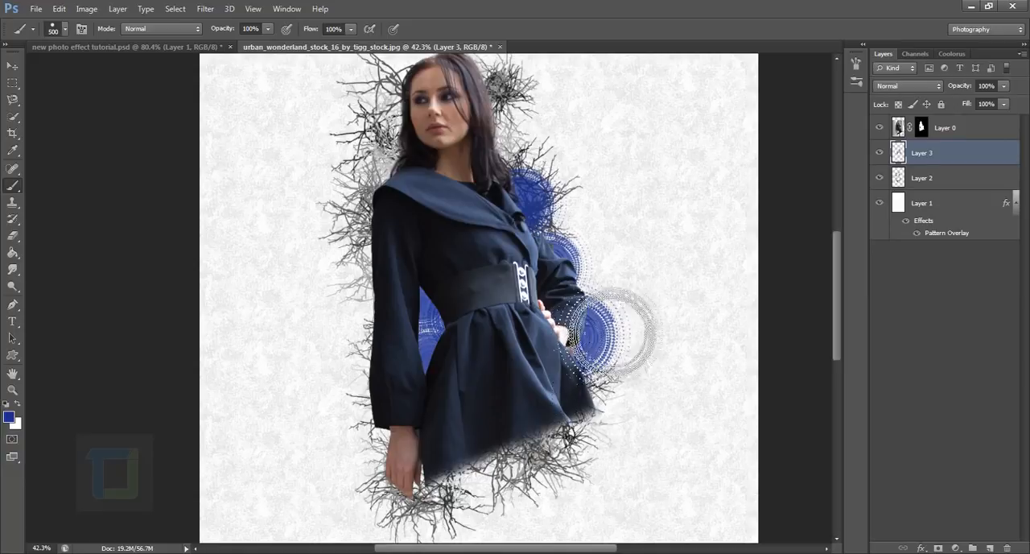
key(bracketright)
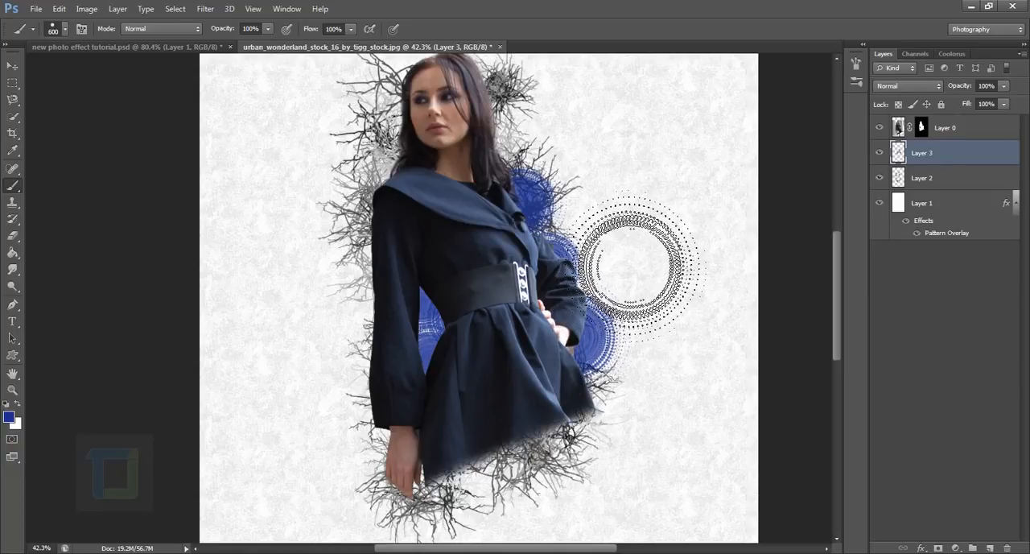
click(551, 219)
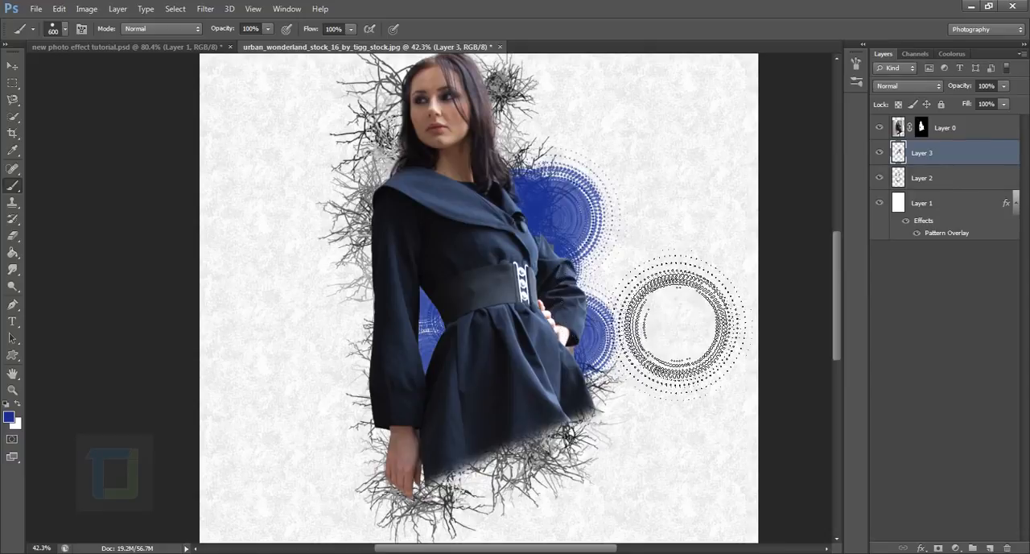
click(592, 282)
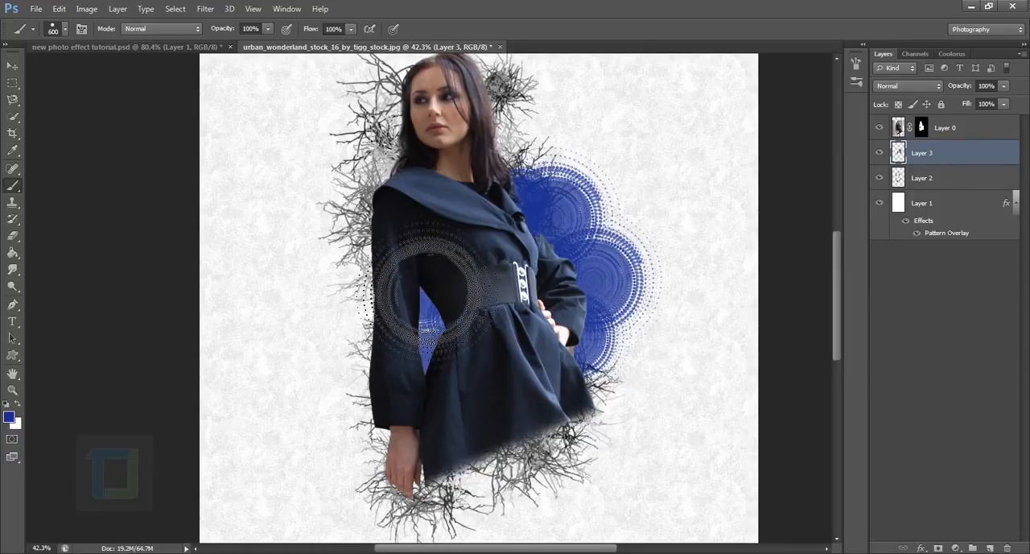
Stamp overlapping blue dotted circles of up to 600 px behind the shoulder and straight arm on the left.
click(352, 215)
key(bracketleft)
click(374, 275)
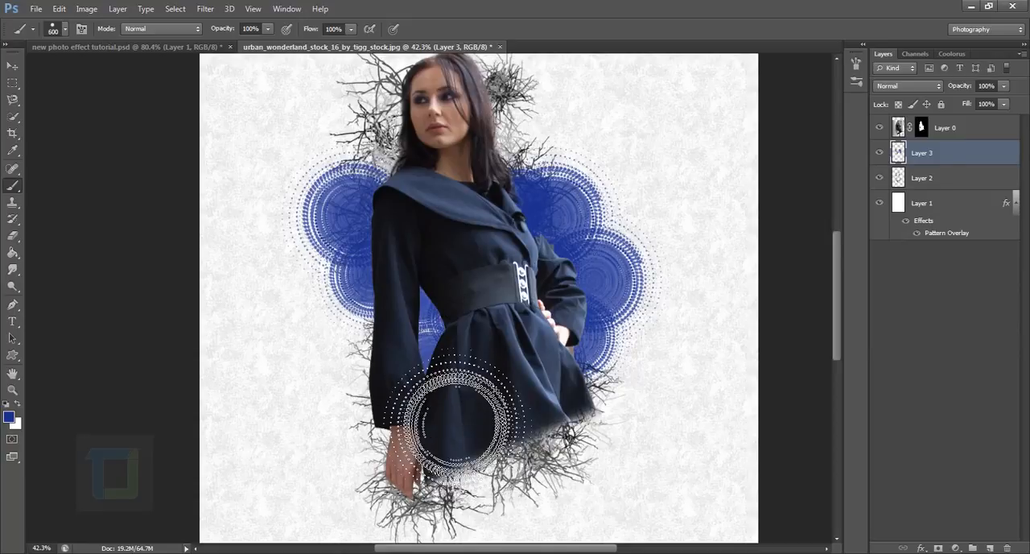
key(bracketright)
scroll(691, 501, down, 2)
scroll(691, 501, down, 1)
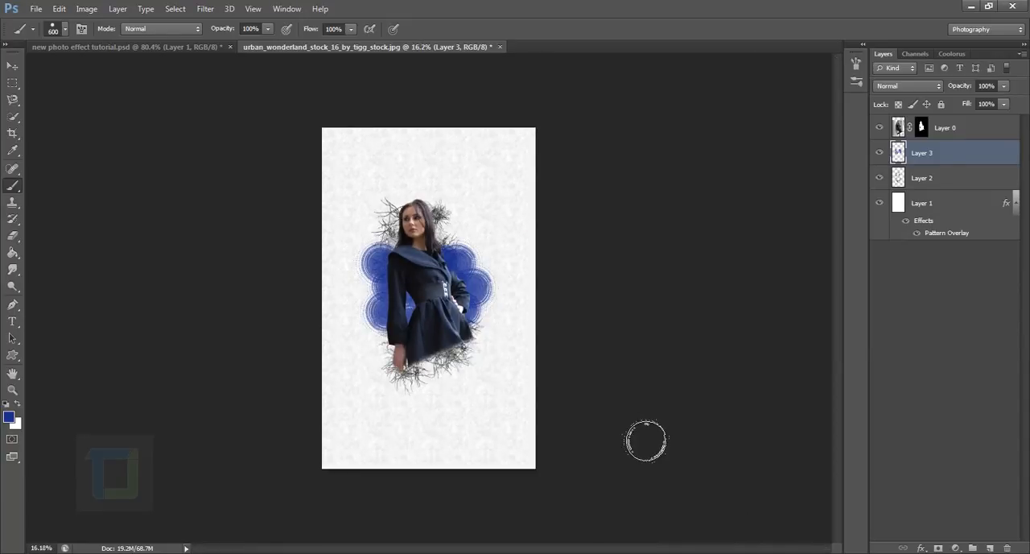
scroll(556, 346, up, 2)
scroll(555, 330, up, 1)
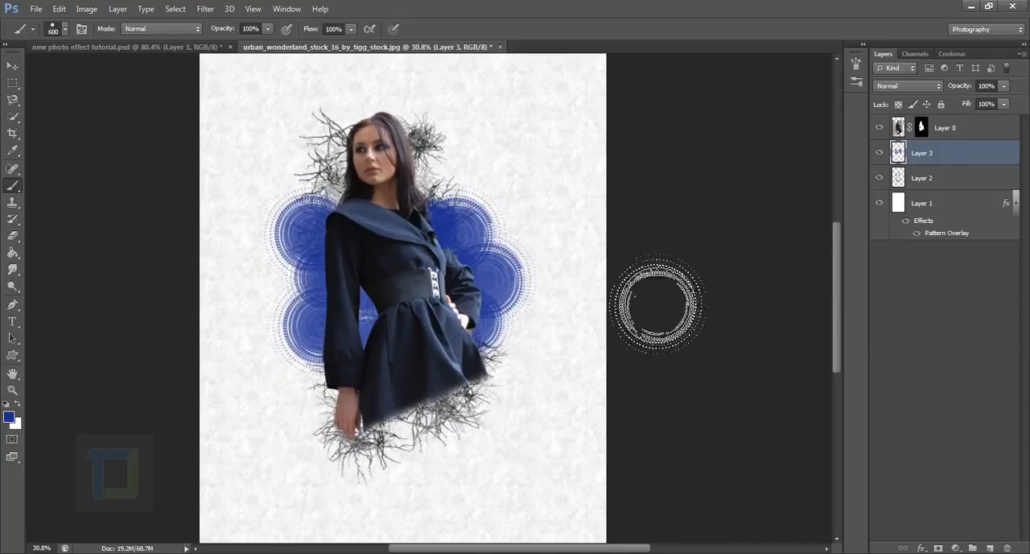
click(354, 336)
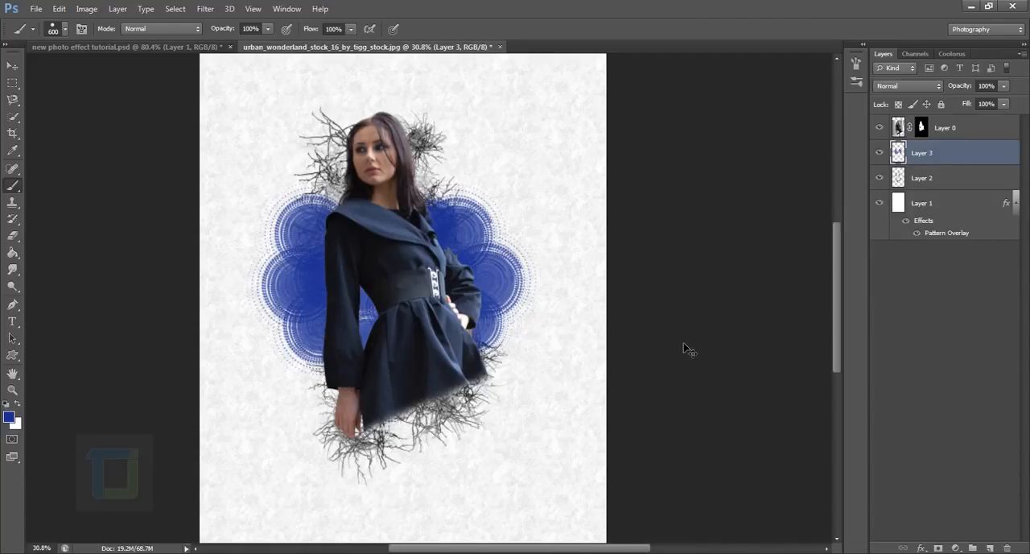
Free-transform Layer 3 to make the blue circle artwork slightly narrower.
key(ctrl+t)
mouse_move(557, 179)
mouse_down()
mouse_move(535, 182)
mouse_move(547, 178)
mouse_up()
key(Return)
key(b)
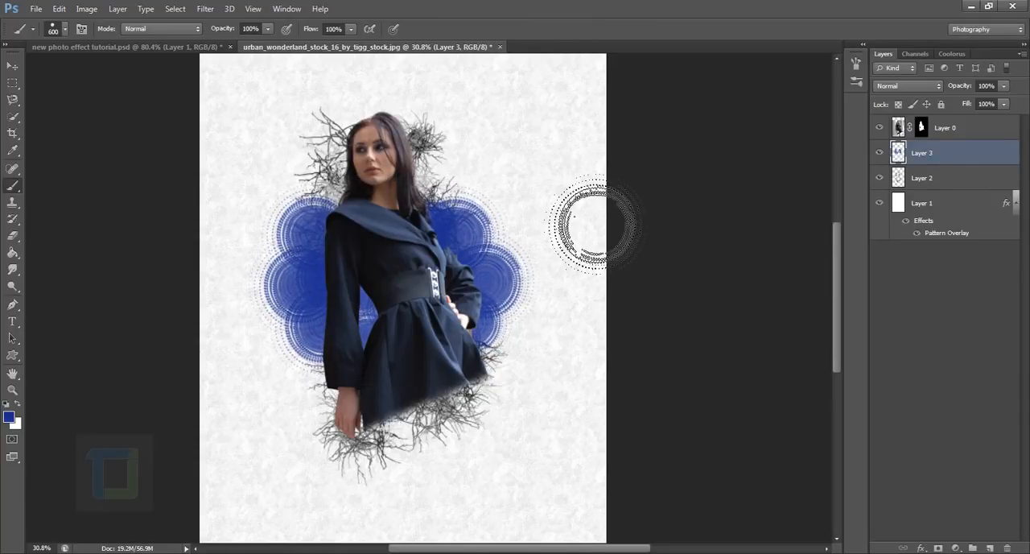
Try an 1100 px blue dotted circle behind the hair on the right side of her head and undo it.
scroll(593, 242, down, 2)
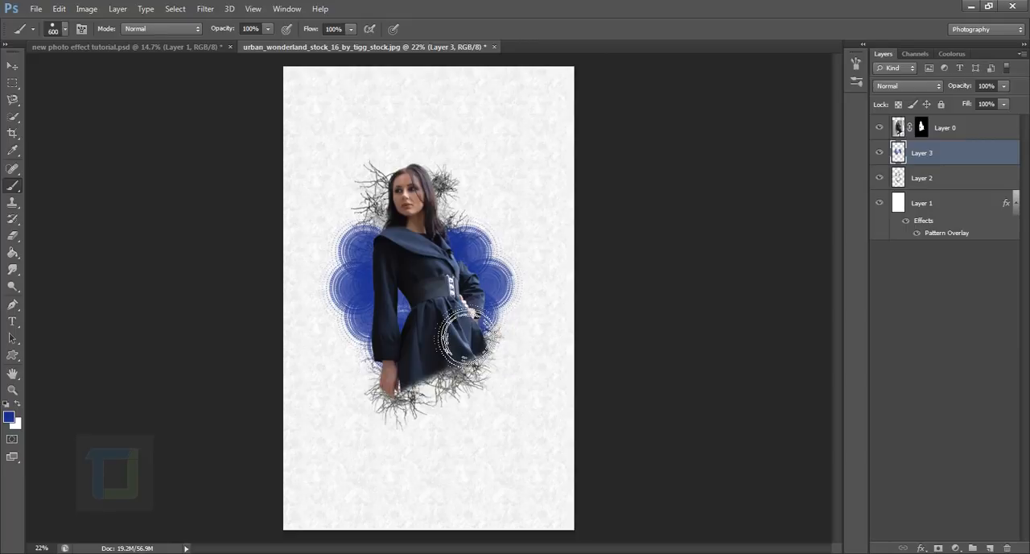
key(bracketleft)
key(bracketleft)
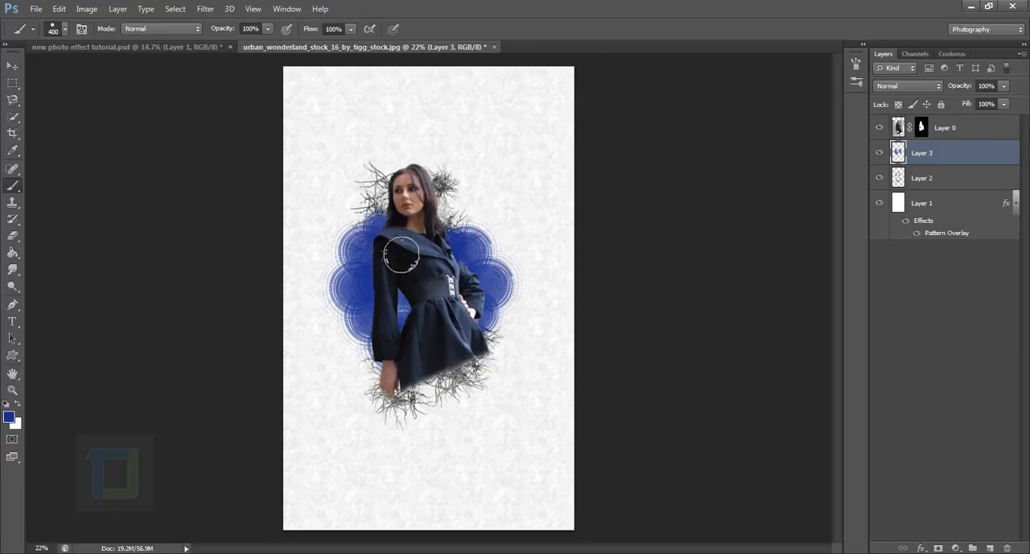
key(bracketright)
key(bracketright)
key(bracketright)
key(bracketright)
key(bracketright)
key(bracketright)
key(bracketright)
click(471, 221)
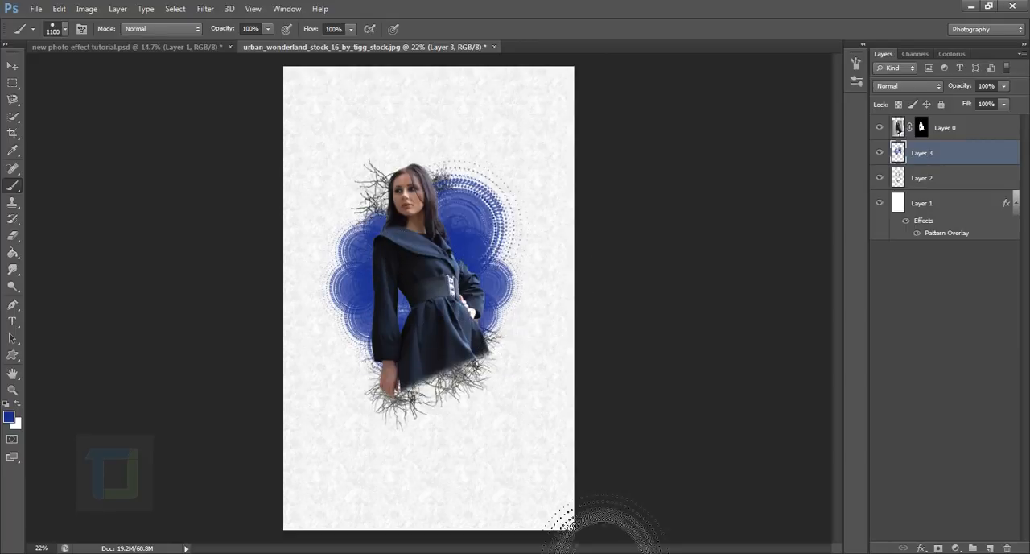
key(ctrl+z)
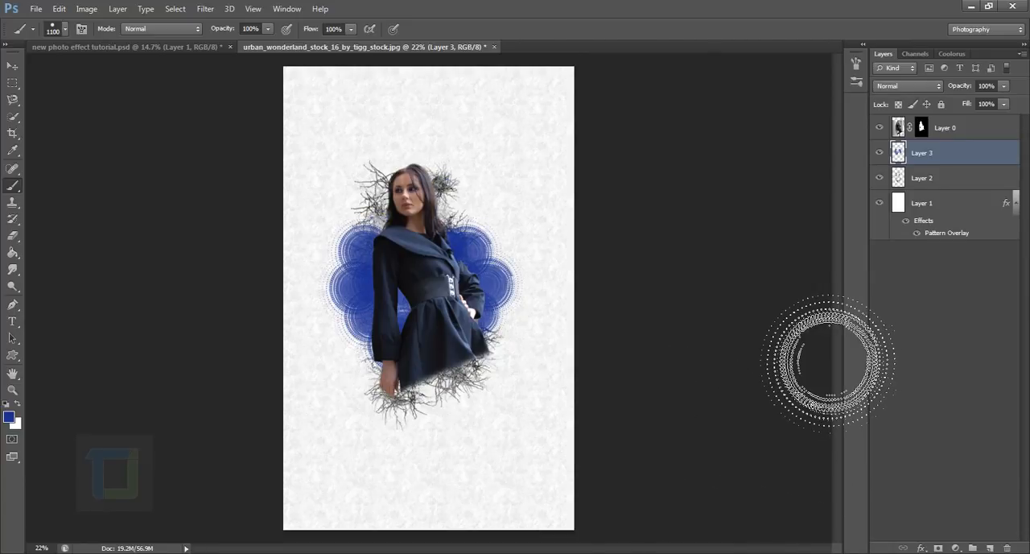
Append the Special Effect Brushes set to the current brushes and choose the 69 px flower brush.
click(65, 30)
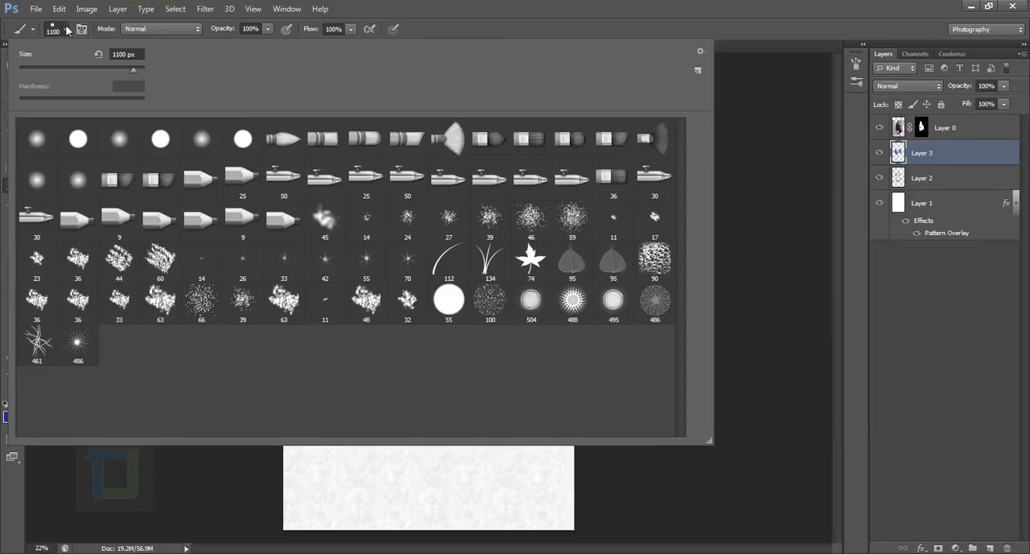
click(699, 51)
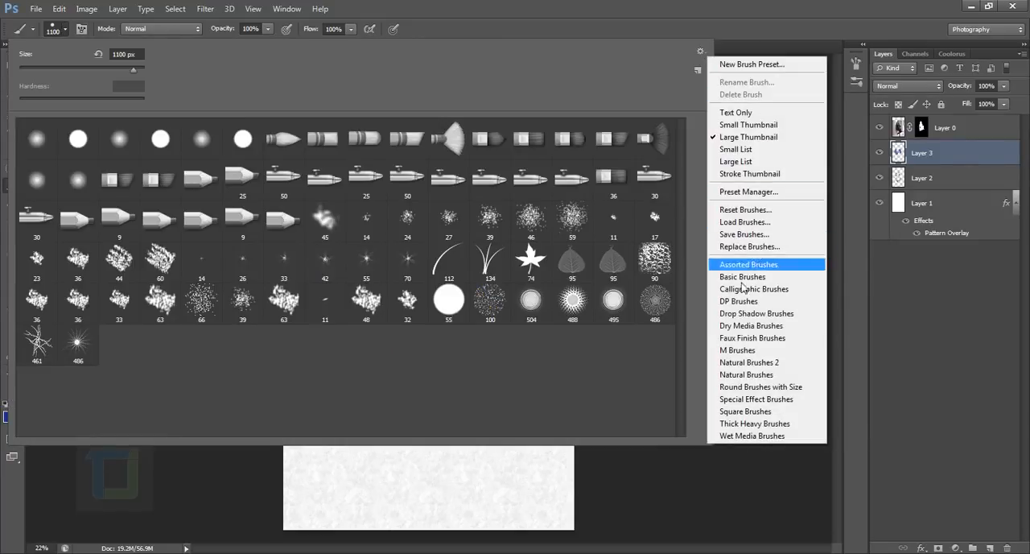
click(771, 400)
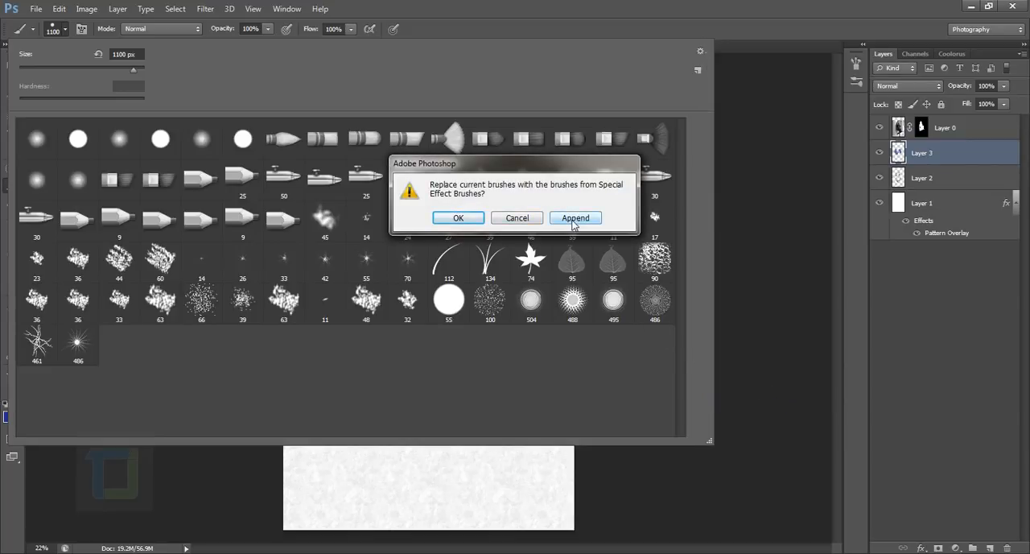
click(574, 218)
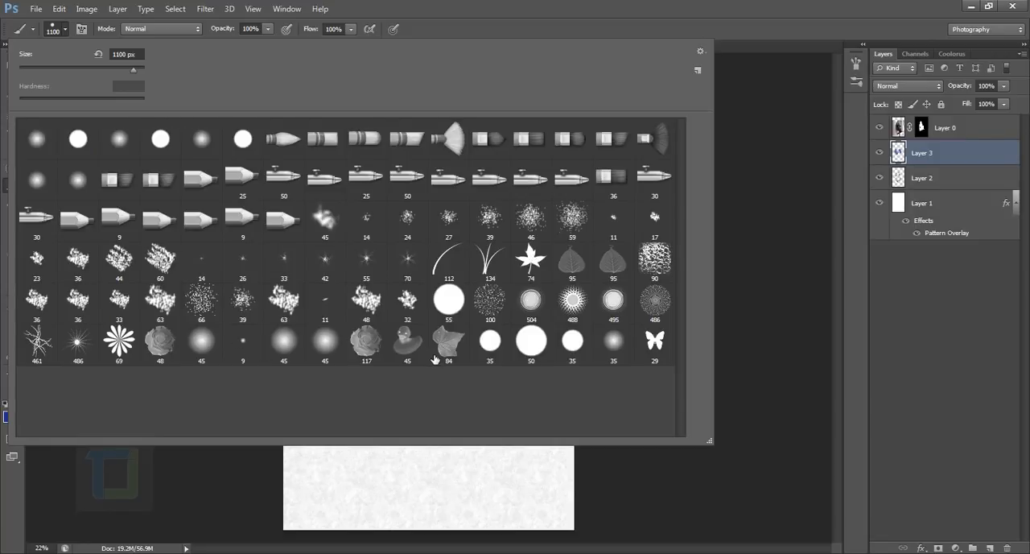
click(126, 347)
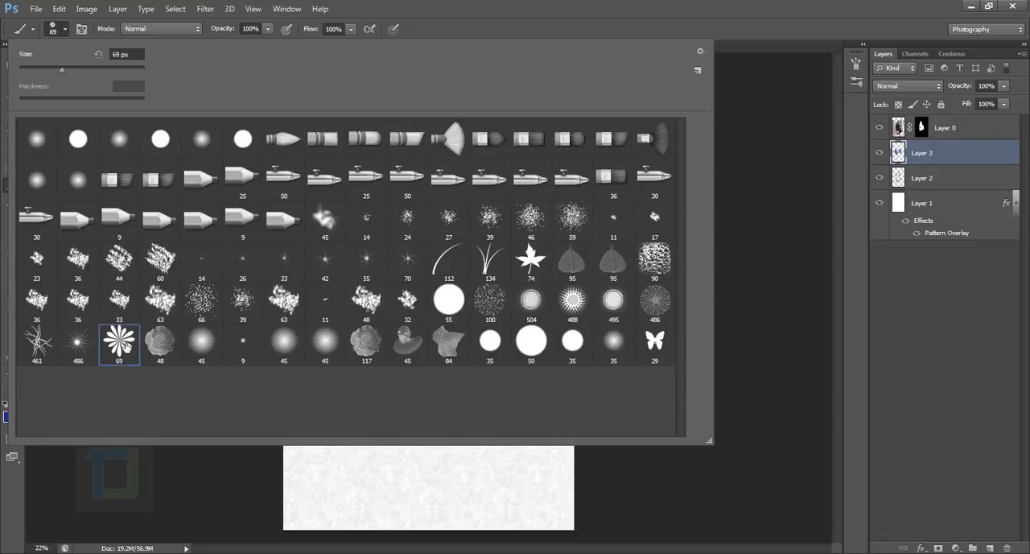
Create an empty layer, place it directly above Layer 1 and below Layer 2, and make it active.
click(966, 178)
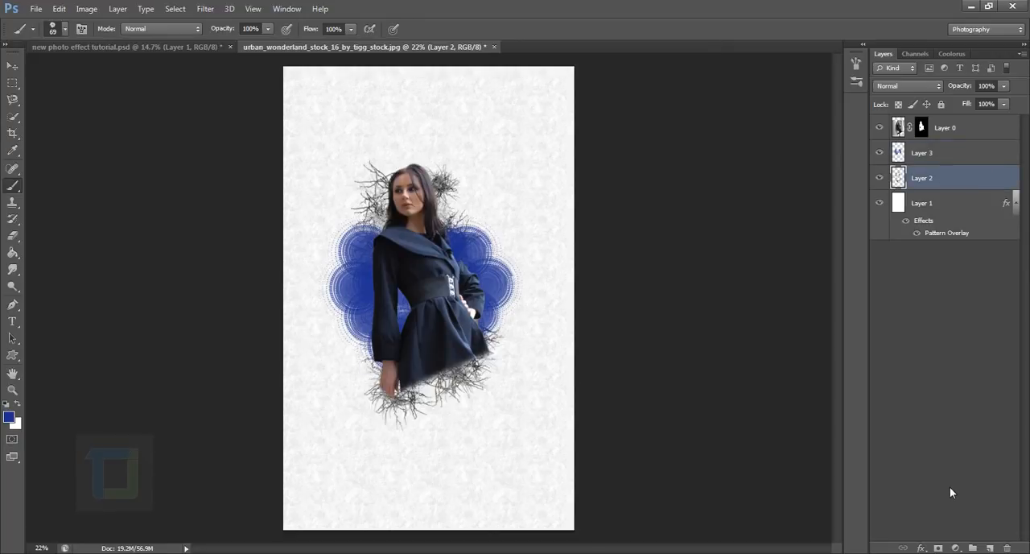
click(992, 548)
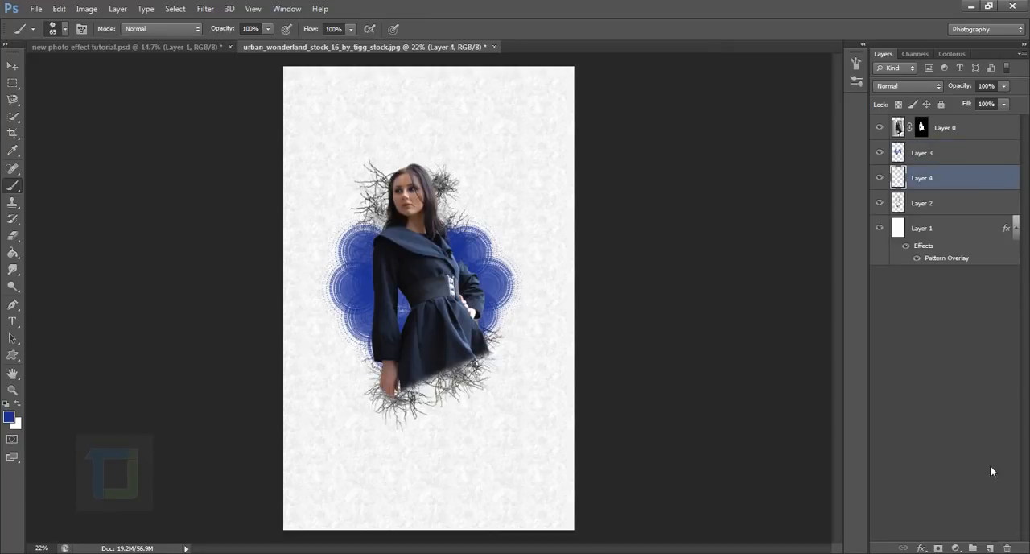
drag(957, 183, 922, 231)
click(933, 229)
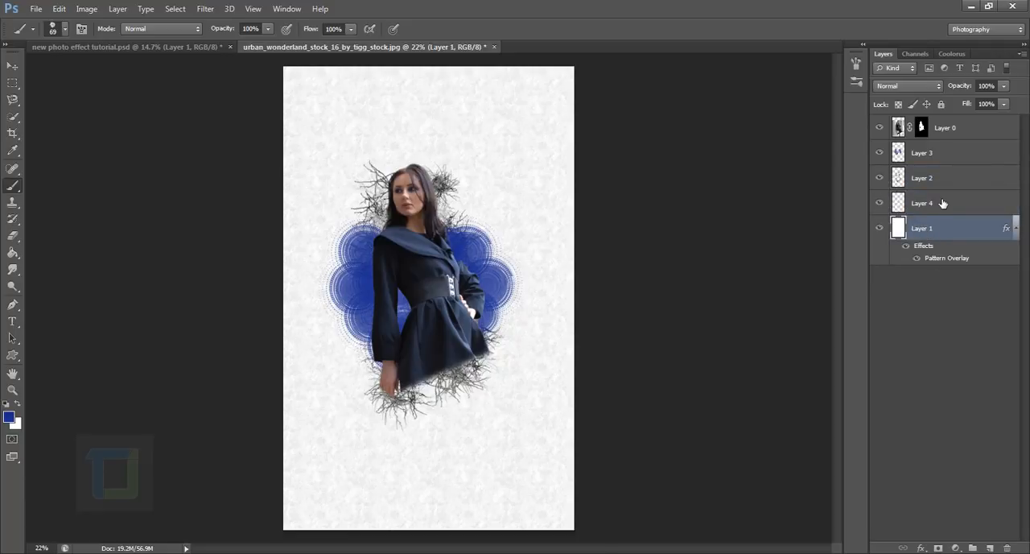
click(943, 204)
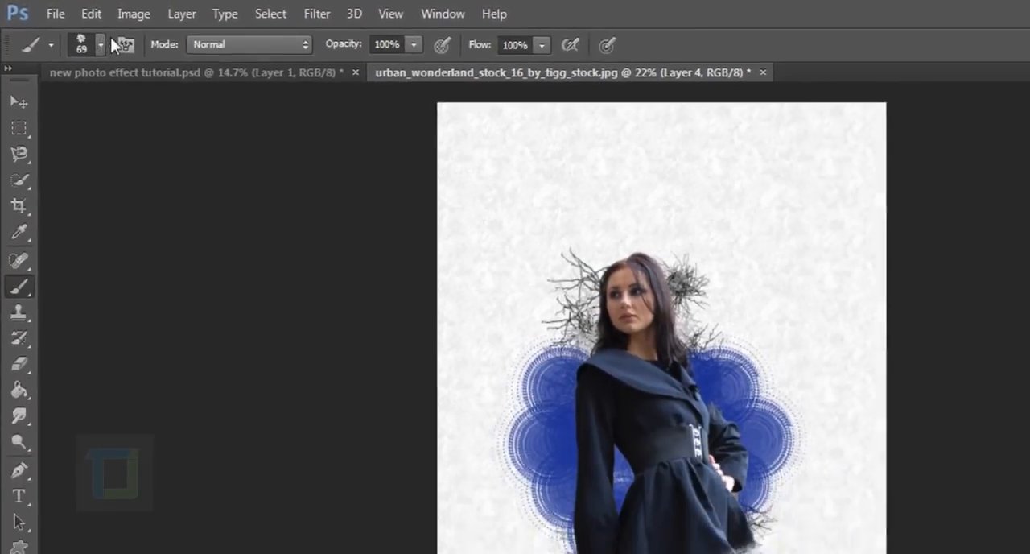
Set the flower brush's Shape Dynamics minimum diameter to 16%.
click(122, 44)
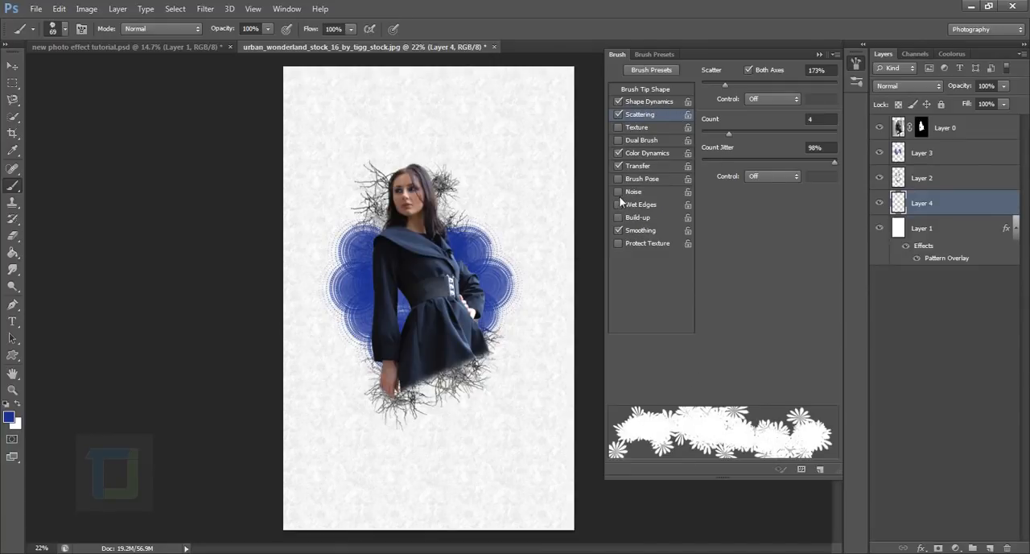
click(643, 102)
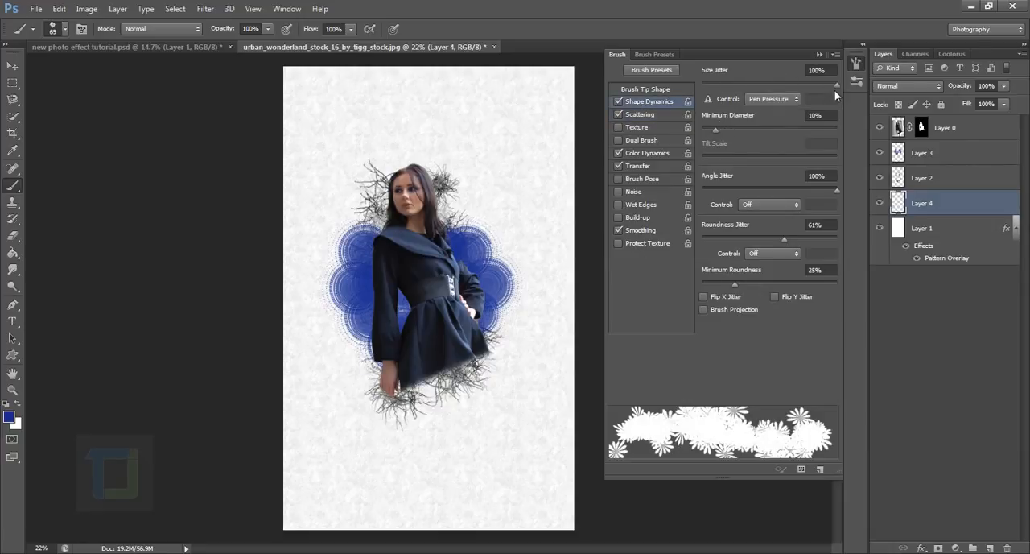
mouse_move(715, 132)
mouse_down()
mouse_move(737, 129)
mouse_move(723, 131)
mouse_up()
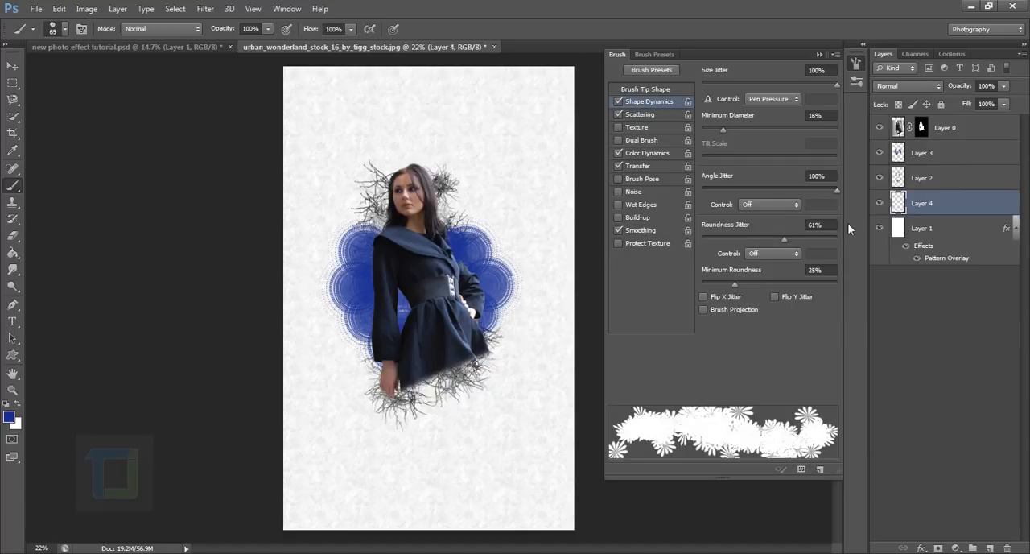
Configure the flower brush's Scattering with 781% scatter, a count of 2 and 83% count jitter.
click(643, 117)
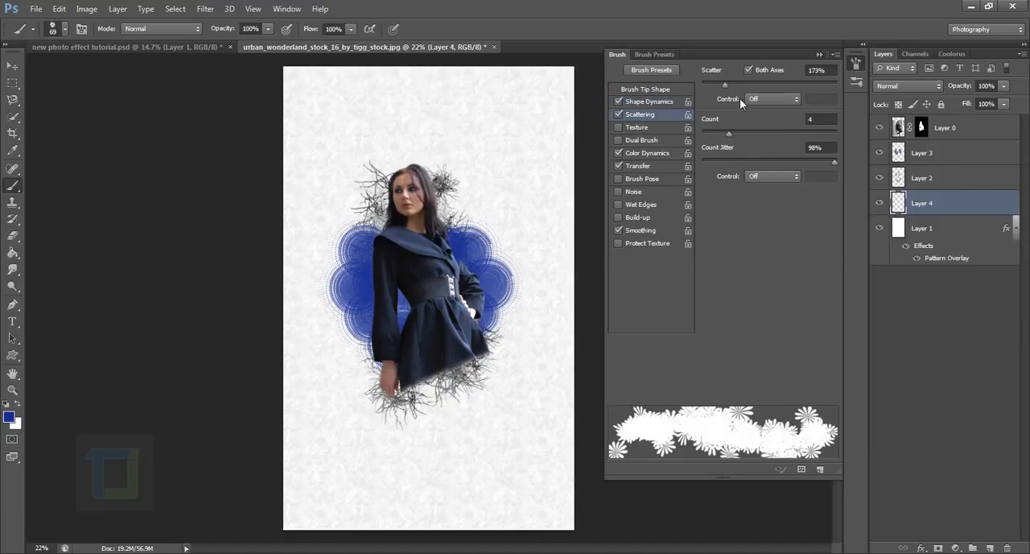
mouse_move(724, 84)
mouse_down()
mouse_move(822, 79)
mouse_move(807, 80)
mouse_up()
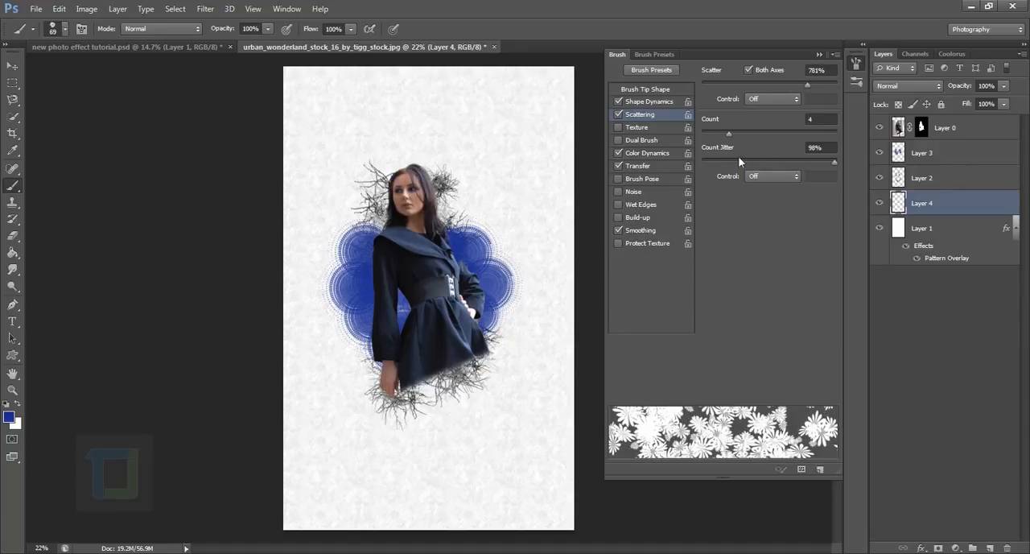
drag(728, 134, 708, 136)
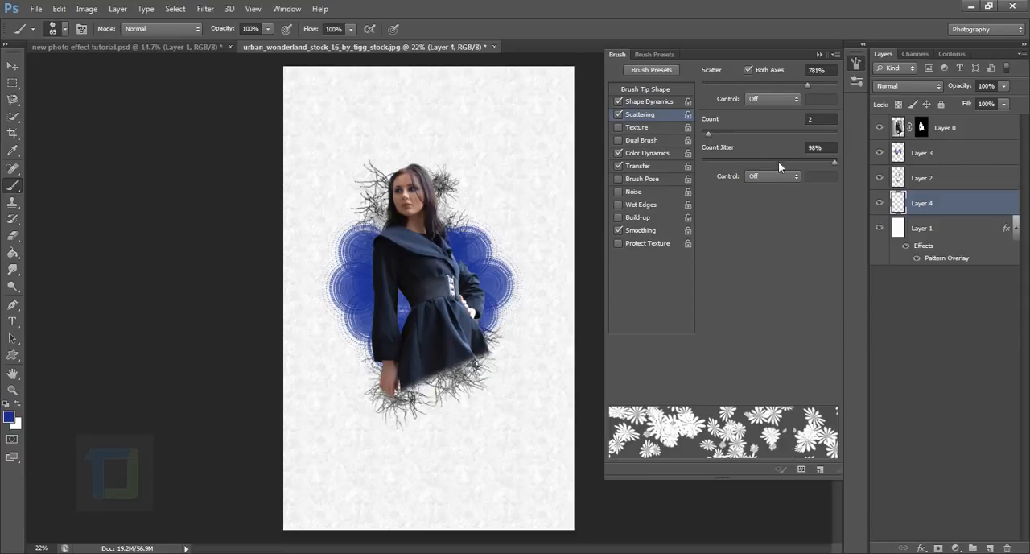
mouse_move(834, 161)
mouse_down()
mouse_move(701, 162)
mouse_move(835, 171)
mouse_move(817, 172)
mouse_up()
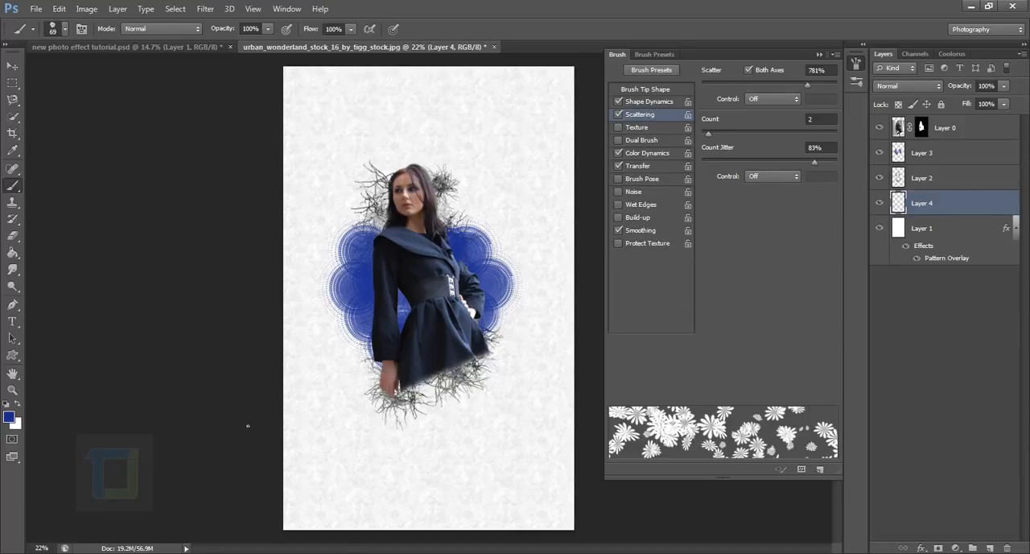
Try a diagonal flower stroke across the canvas in blue, raise scatter to 838%, retry it in black, and undo both strokes.
mouse_move(298, 528)
mouse_down()
mouse_move(367, 377)
mouse_move(567, 74)
mouse_up()
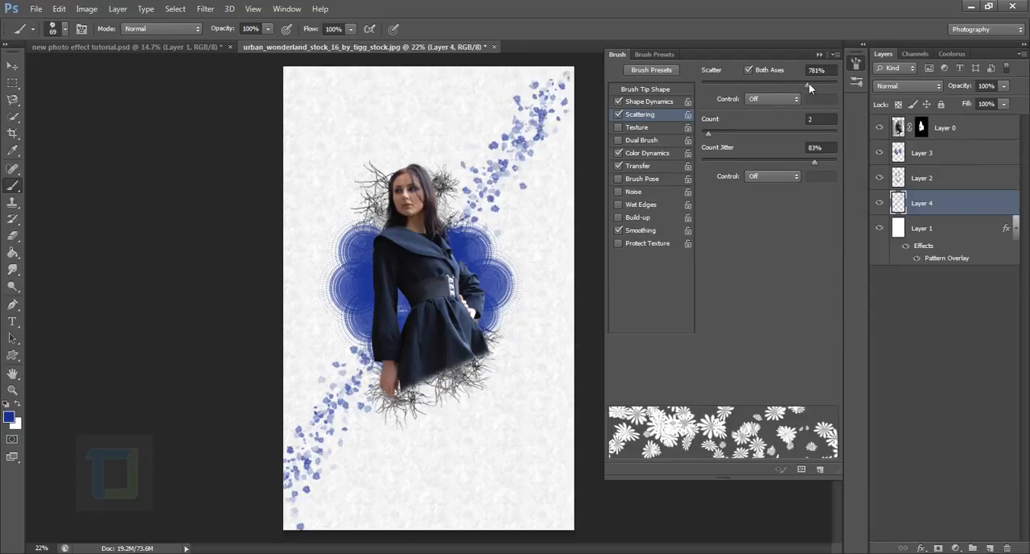
drag(809, 83, 815, 82)
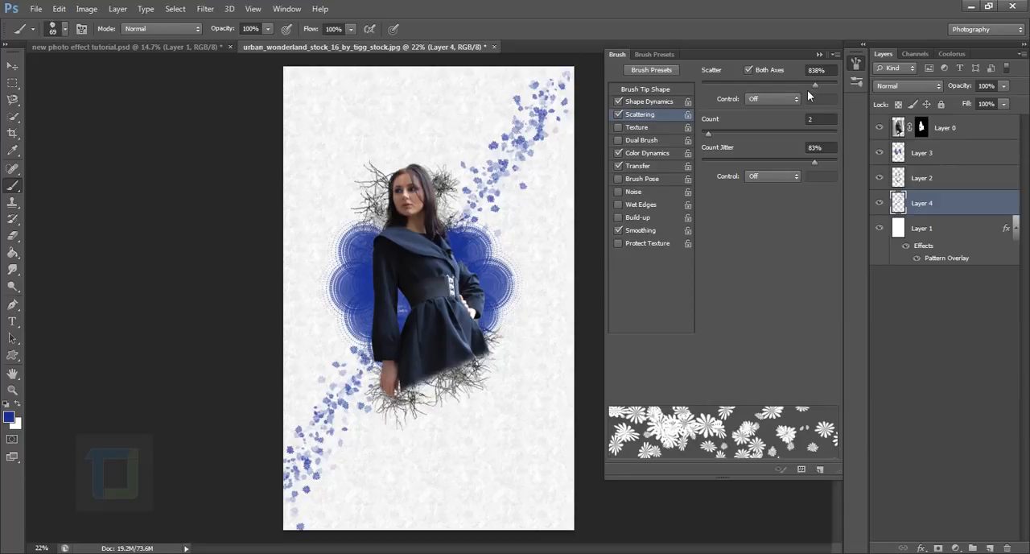
key(ctrl+z)
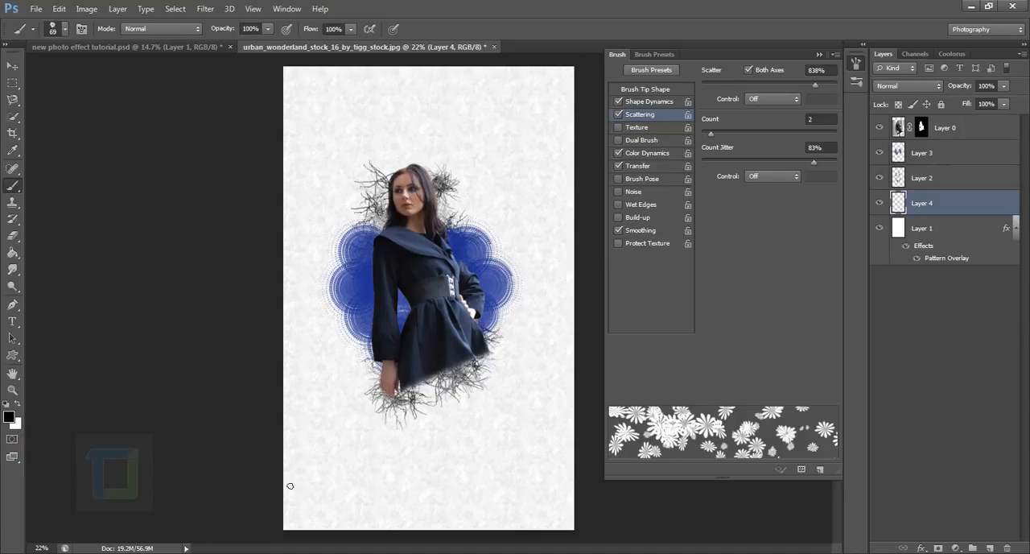
mouse_move(290, 486)
mouse_down()
mouse_move(310, 470)
mouse_move(377, 353)
mouse_move(537, 129)
mouse_move(632, 44)
mouse_up()
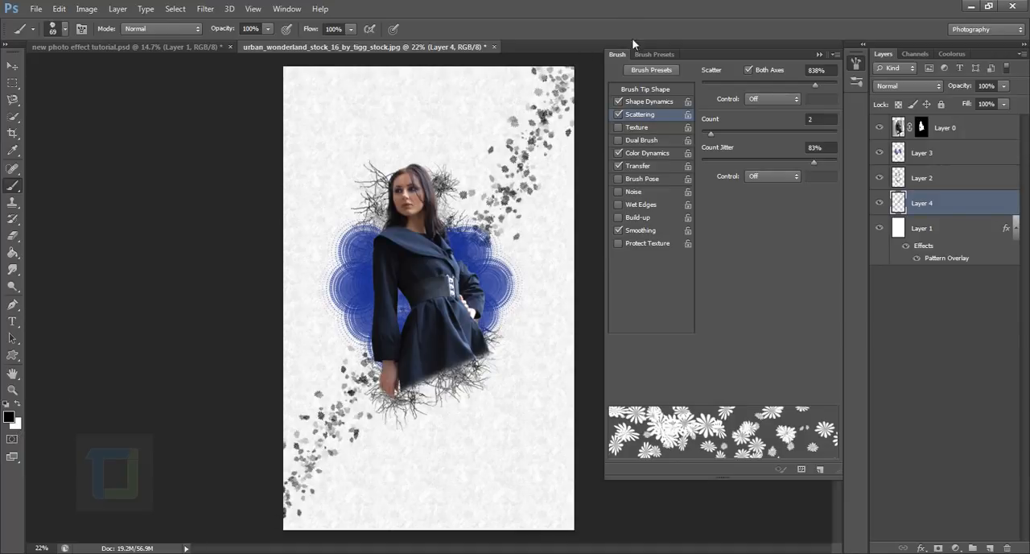
key(ctrl+z)
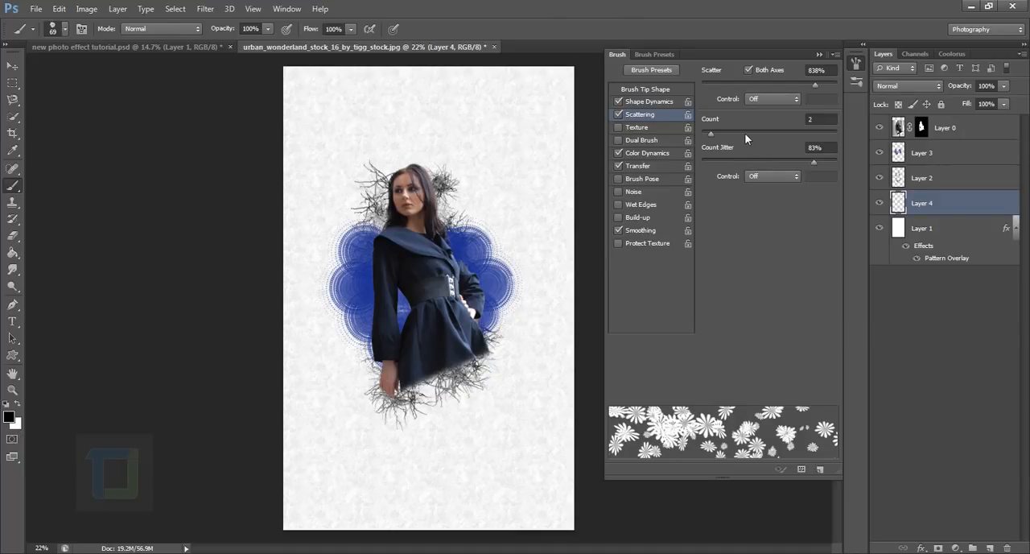
Set the flower brush to 910% scatter, count 1 and 90 px, and paint a black stroke from the canvas's lower-left to upper-right corner.
drag(814, 85, 825, 86)
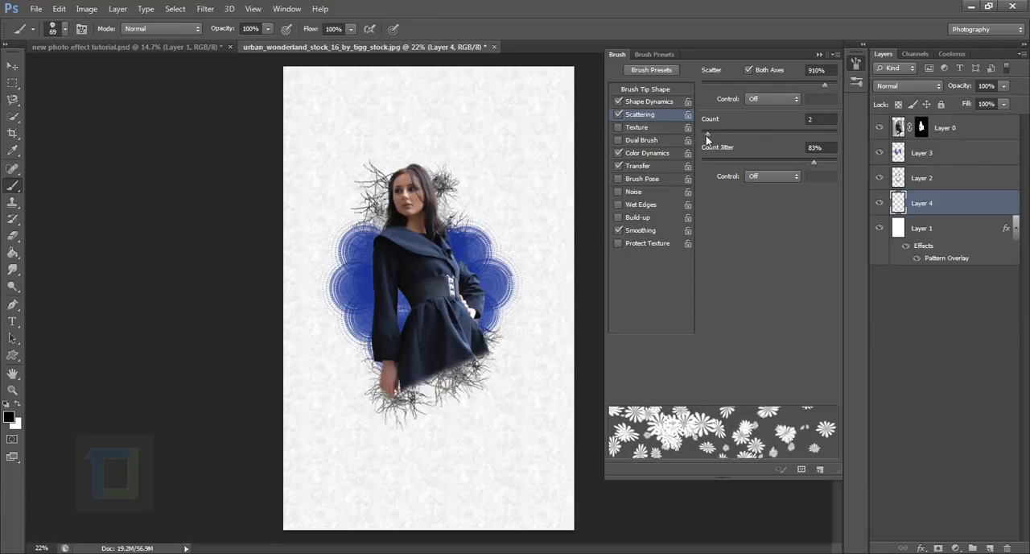
drag(707, 140, 701, 142)
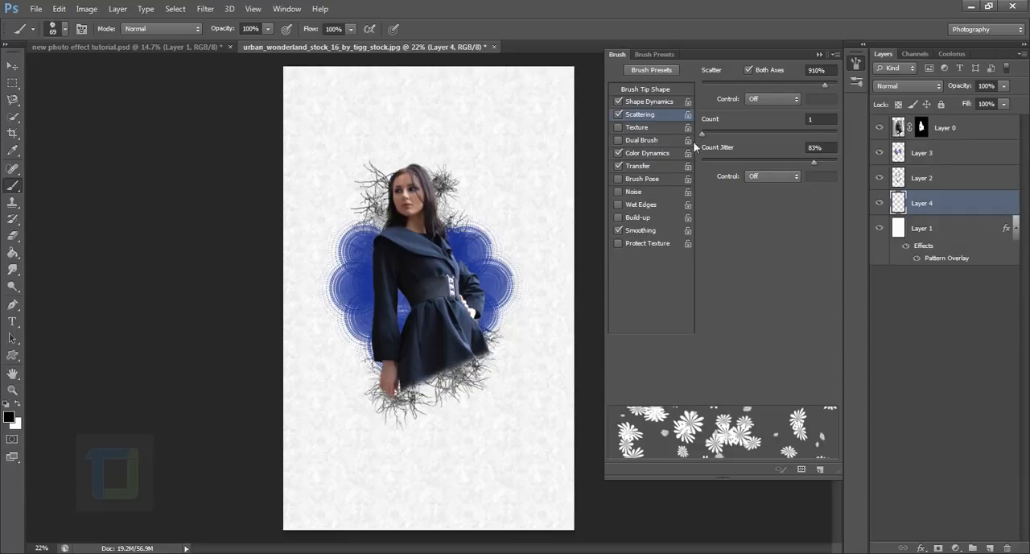
click(640, 89)
mouse_move(744, 256)
mouse_down()
mouse_move(773, 253)
mouse_move(762, 253)
mouse_up()
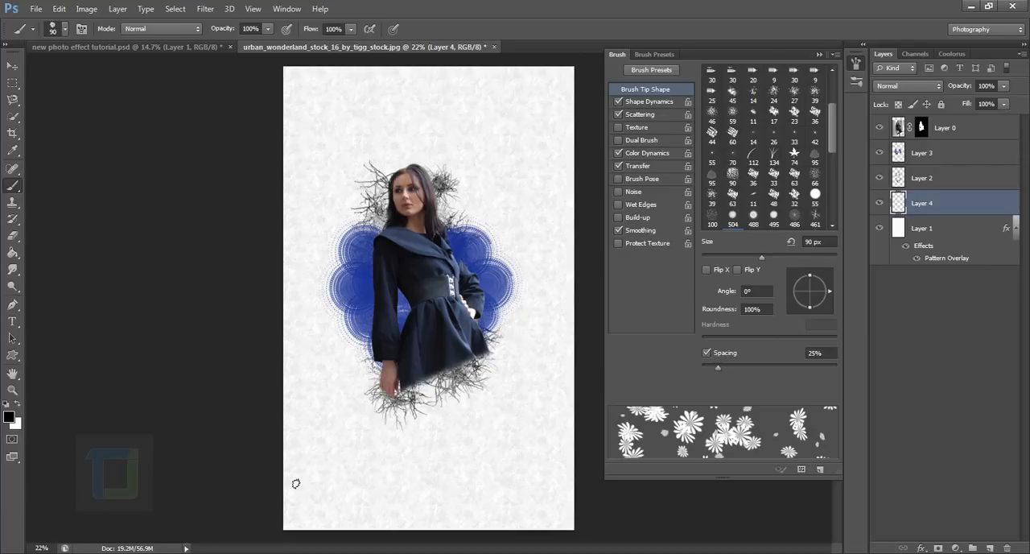
mouse_move(290, 493)
mouse_down()
mouse_move(474, 221)
mouse_move(621, 41)
mouse_up()
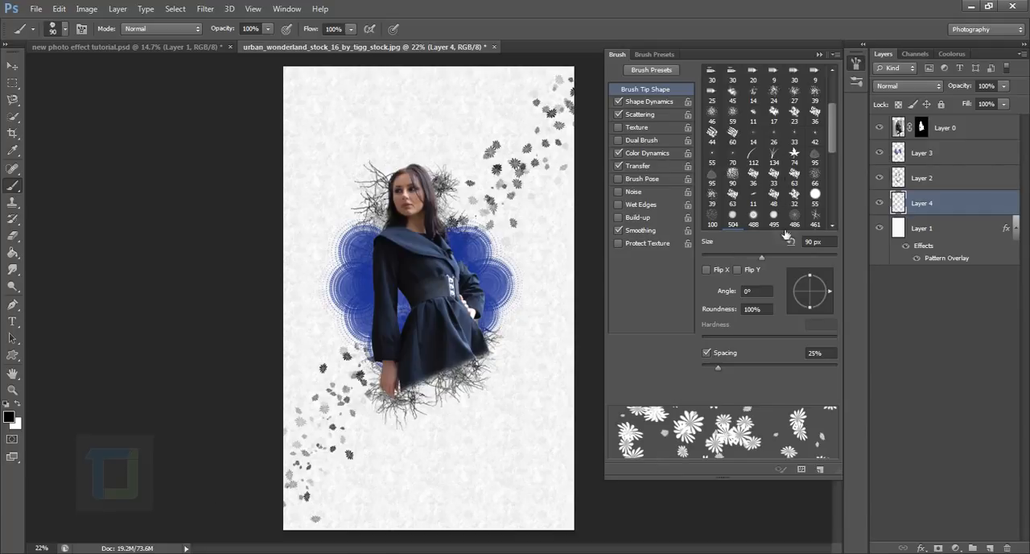
Undo the last flower stroke, enlarge the brush to 214 px, and paint scattered black flowers diagonally from lower-left to upper-right, adding more at lower-left.
key(ctrl+z)
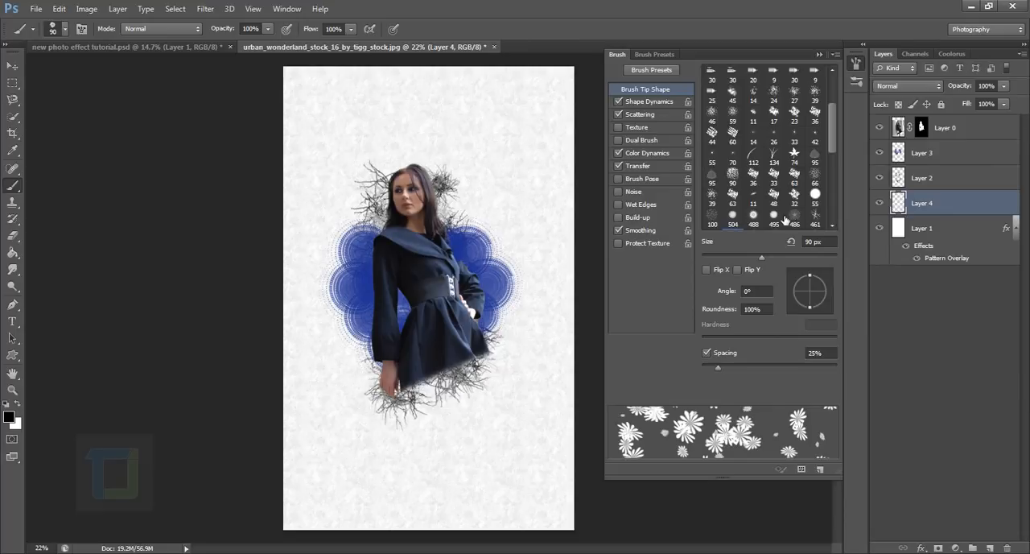
drag(763, 259, 803, 259)
mouse_move(298, 473)
mouse_down()
mouse_move(491, 242)
mouse_move(555, 121)
mouse_move(610, 59)
mouse_up()
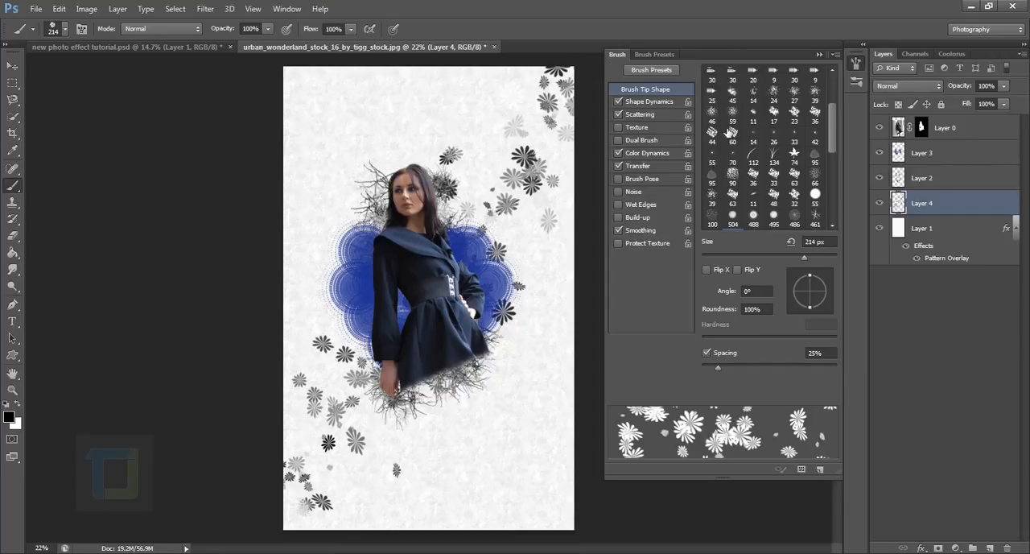
mouse_move(336, 464)
mouse_down()
mouse_move(326, 427)
mouse_move(306, 479)
mouse_up()
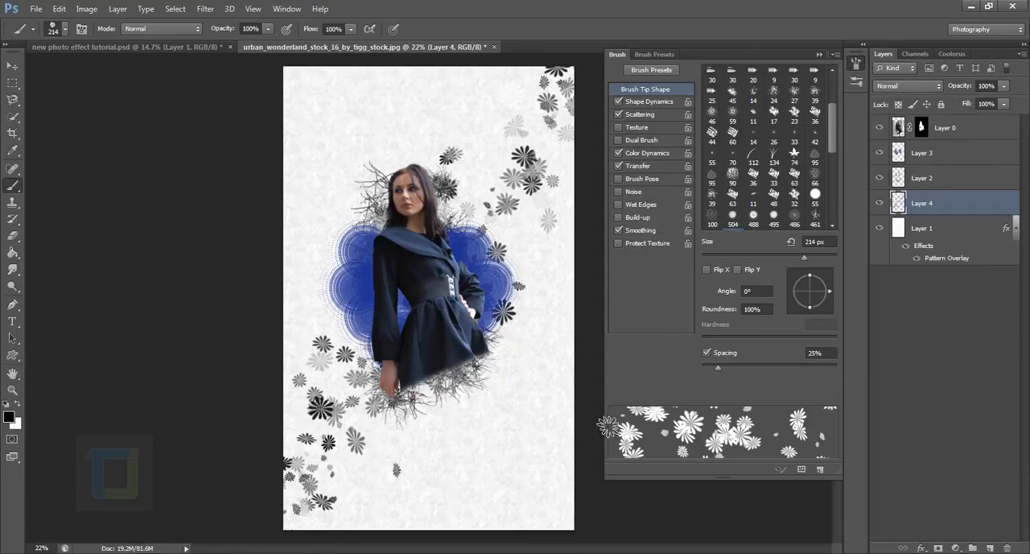
click(819, 56)
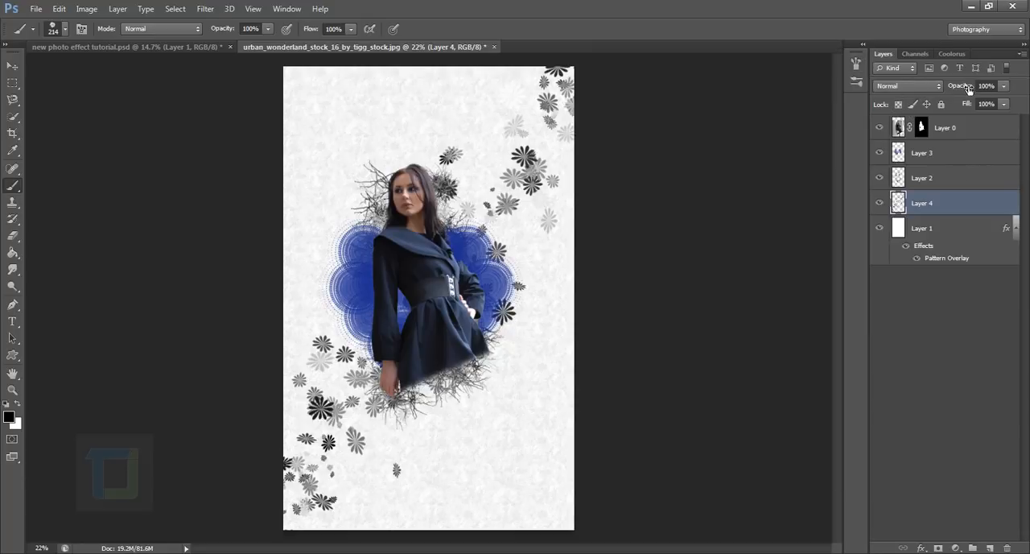
Lower Layer 4's opacity to 50% and toggle its visibility to compare the flower effect.
drag(969, 88, 938, 89)
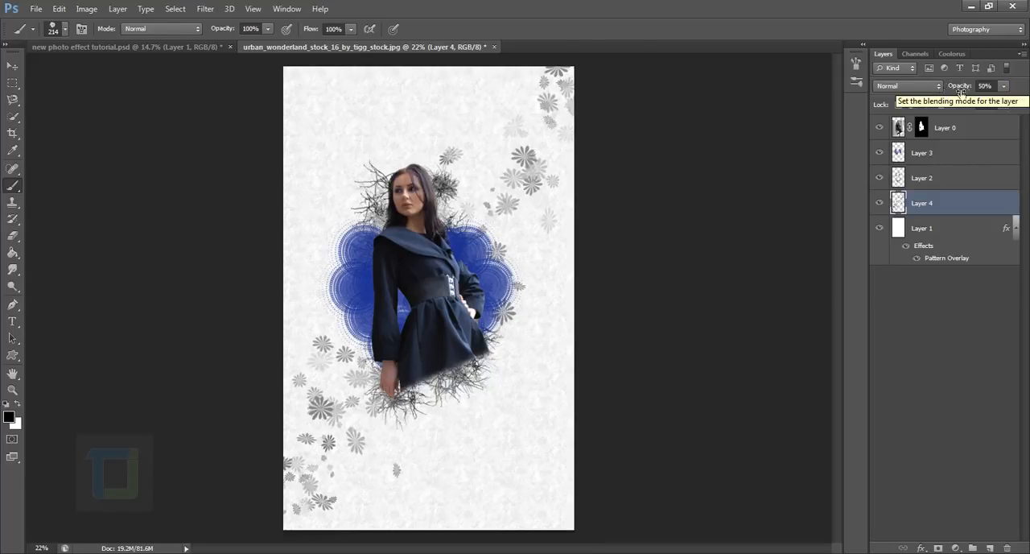
click(883, 203)
click(882, 204)
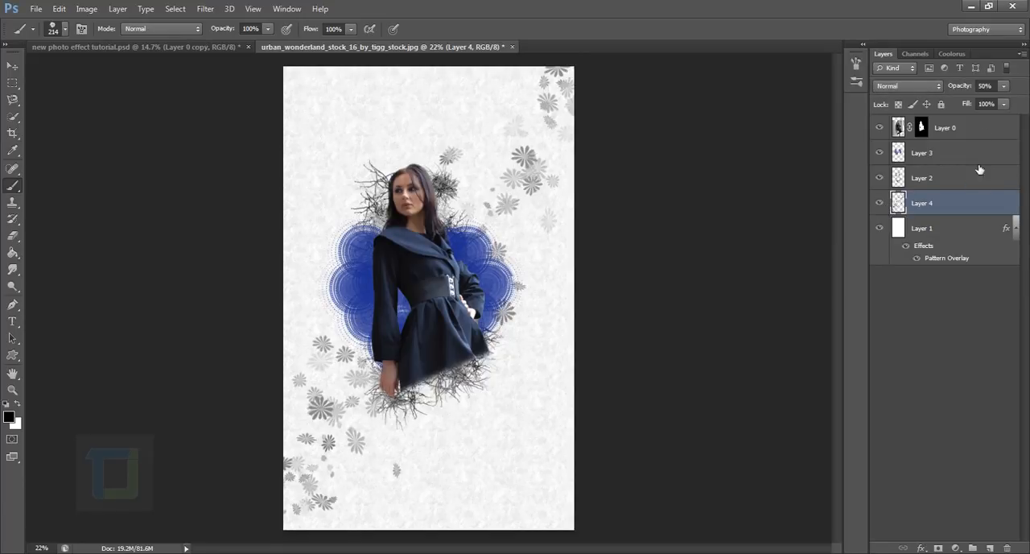
Duplicate Layer 0, apply the layer mask on the copy, and toggle the copy's visibility to check the cutout.
click(957, 128)
key(ctrl+j)
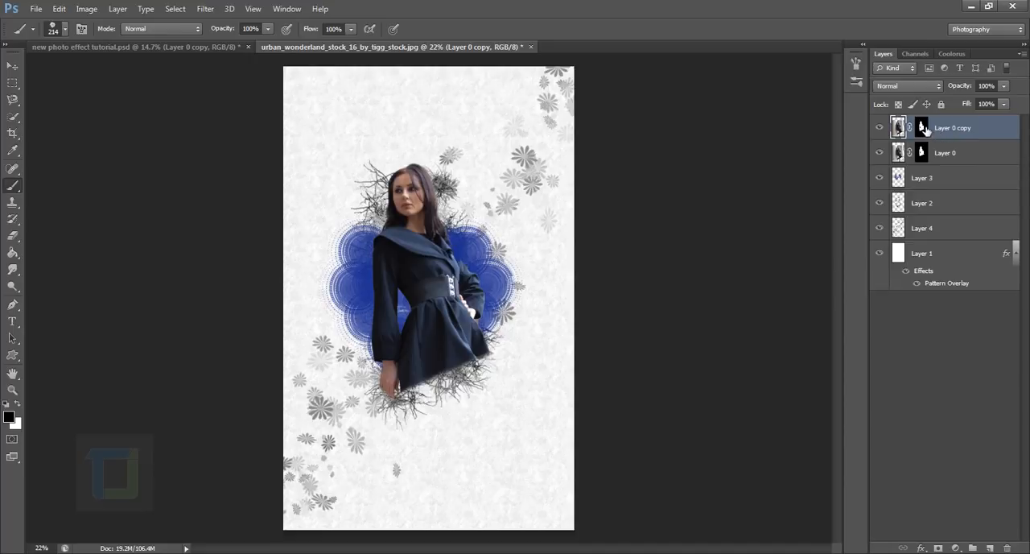
click(923, 128)
right_click(925, 131)
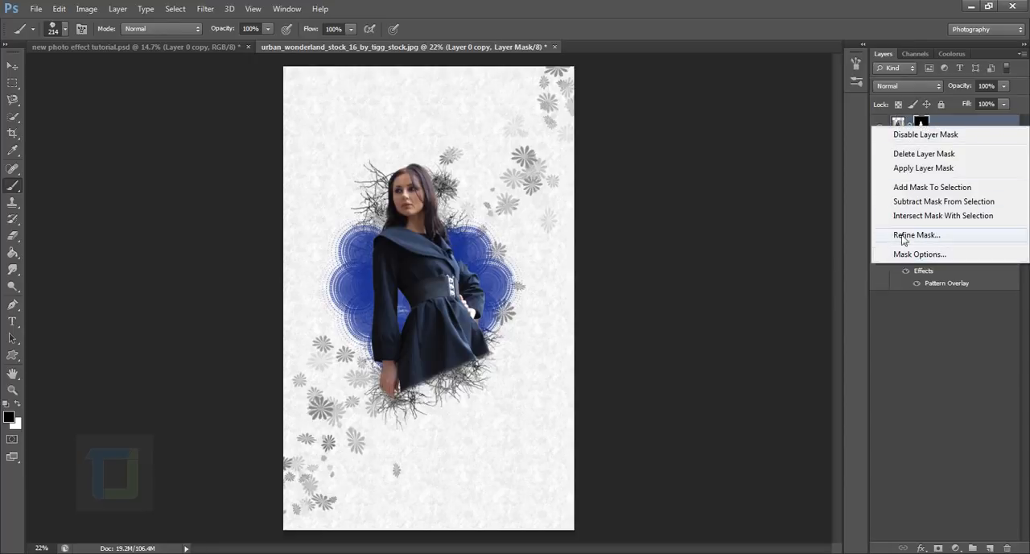
click(924, 168)
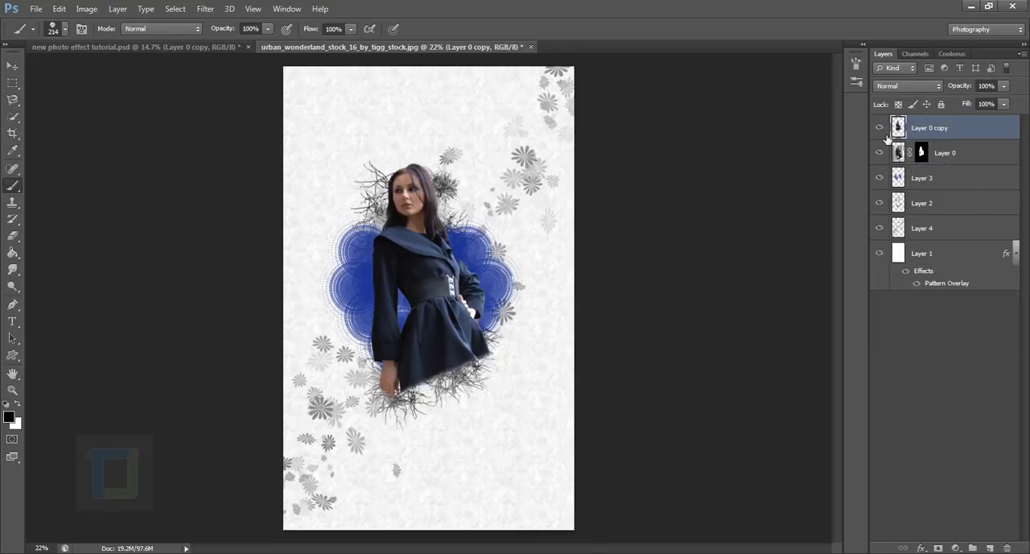
click(884, 128)
click(885, 128)
click(885, 128)
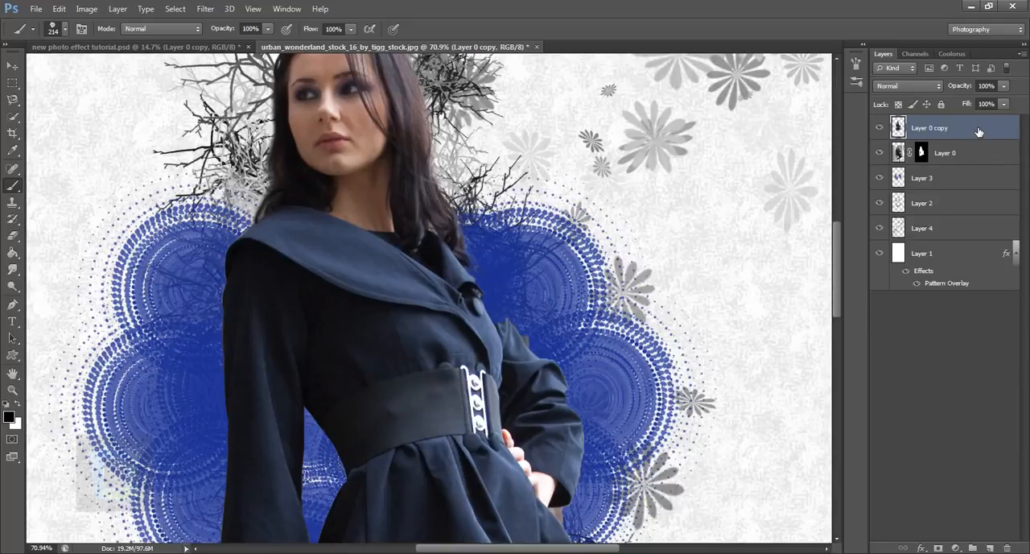
Apply the Ripple distortion to Layer 0 copy at Medium size with the amount raised to its maximum.
click(205, 9)
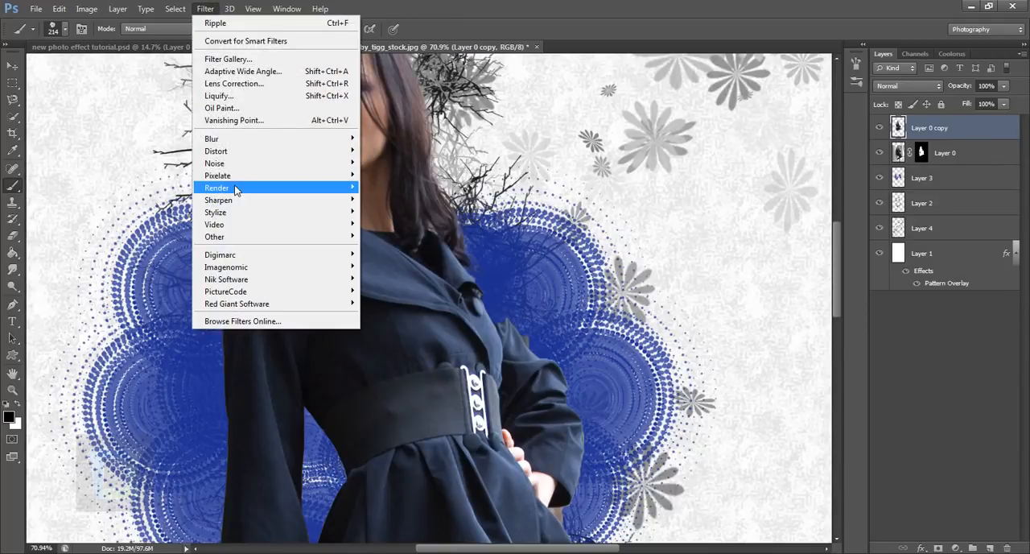
mouse_move(241, 158)
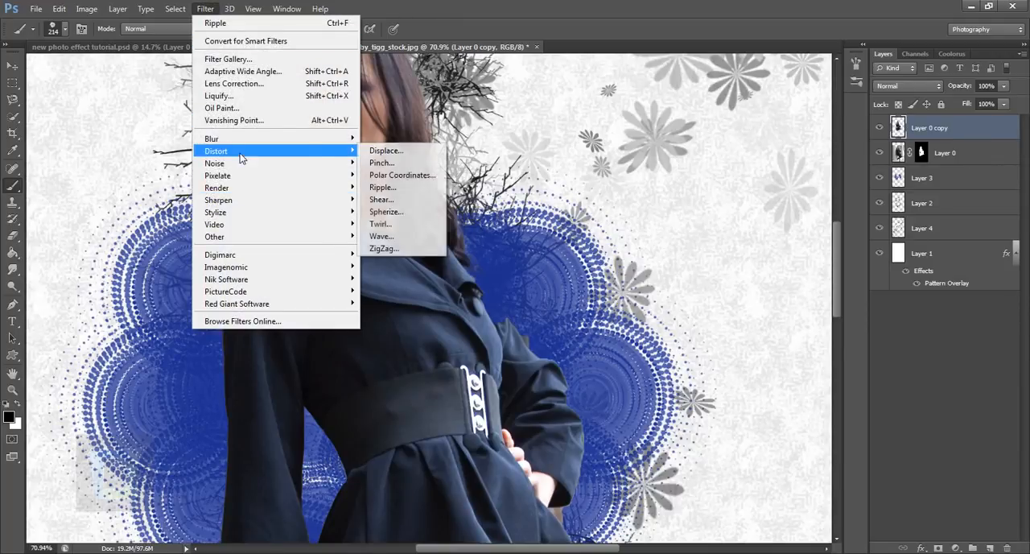
click(406, 188)
drag(487, 218, 524, 211)
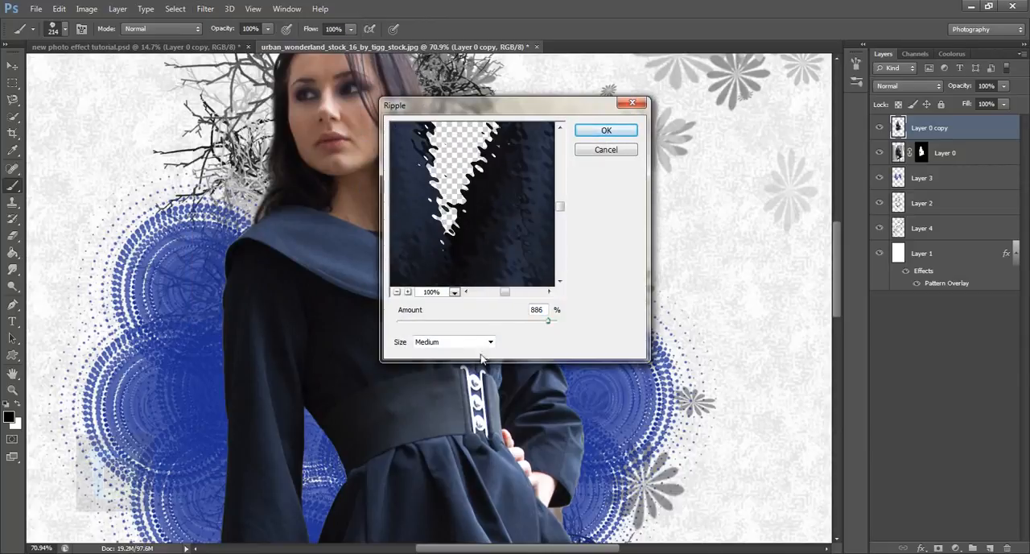
drag(546, 325, 570, 326)
click(602, 131)
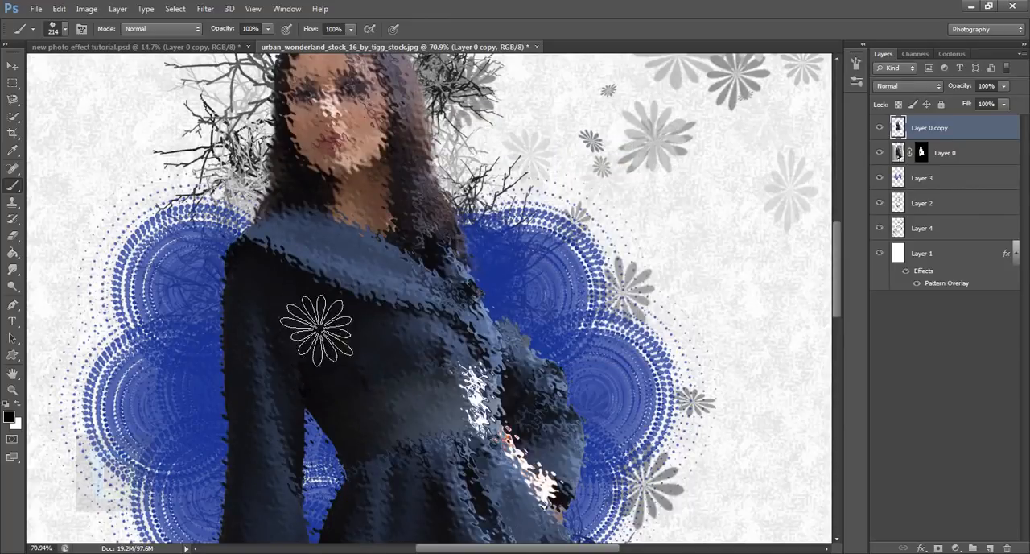
Move the rippled Layer 0 copy beneath Layer 0 and toggle both layers' visibility to compare the jagged edges.
drag(972, 131, 973, 165)
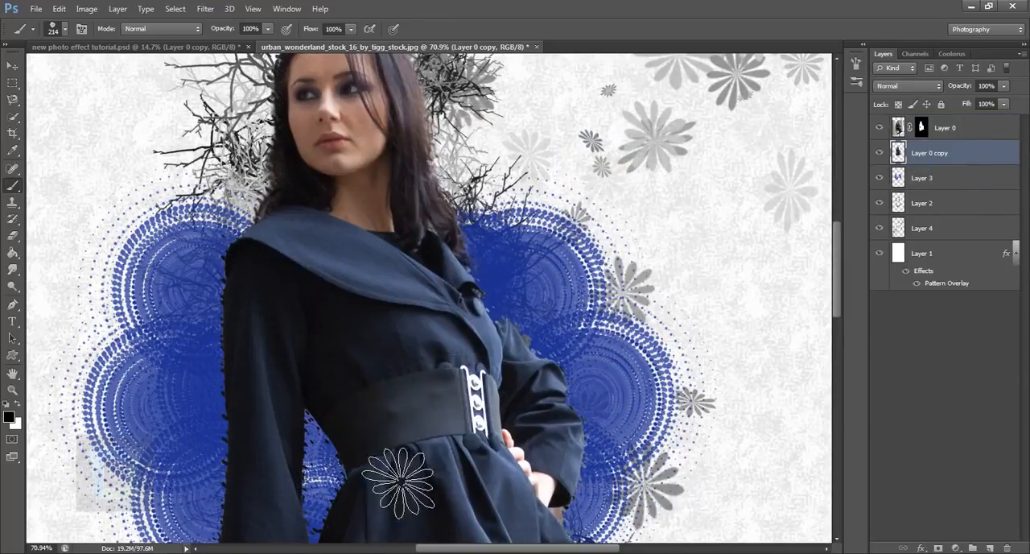
scroll(211, 348, up, 4)
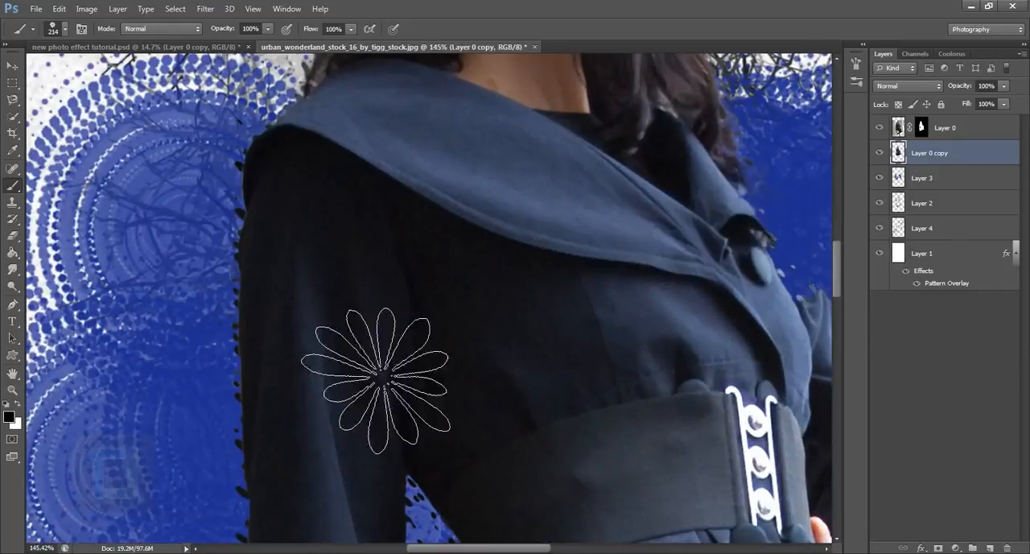
click(880, 128)
click(880, 128)
click(881, 153)
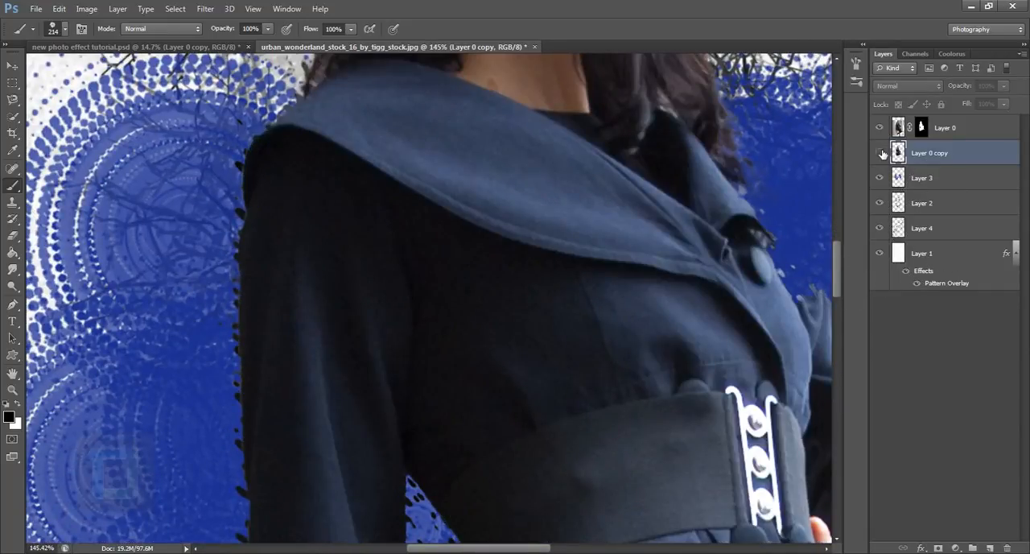
click(882, 153)
Reapply the last Ripple filter to Layer 0 copy and inspect the woman's edges with Layer 3 toggled.
click(206, 9)
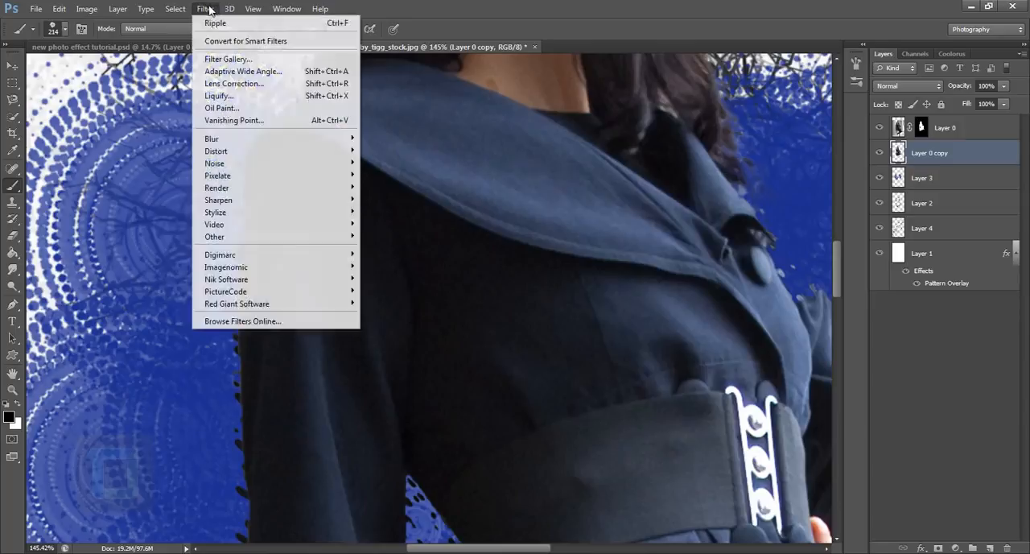
click(216, 24)
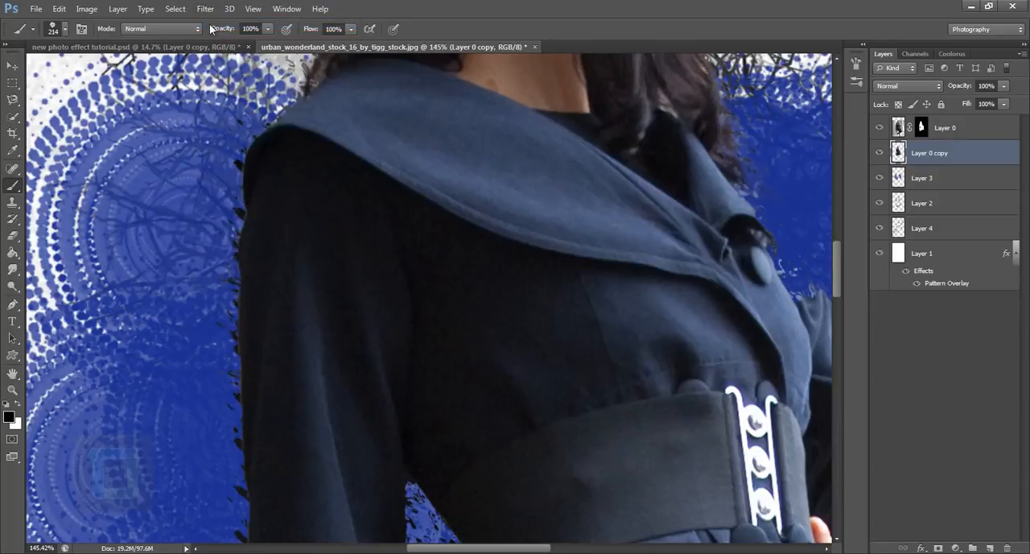
scroll(670, 388, down, 6)
scroll(644, 366, up, 7)
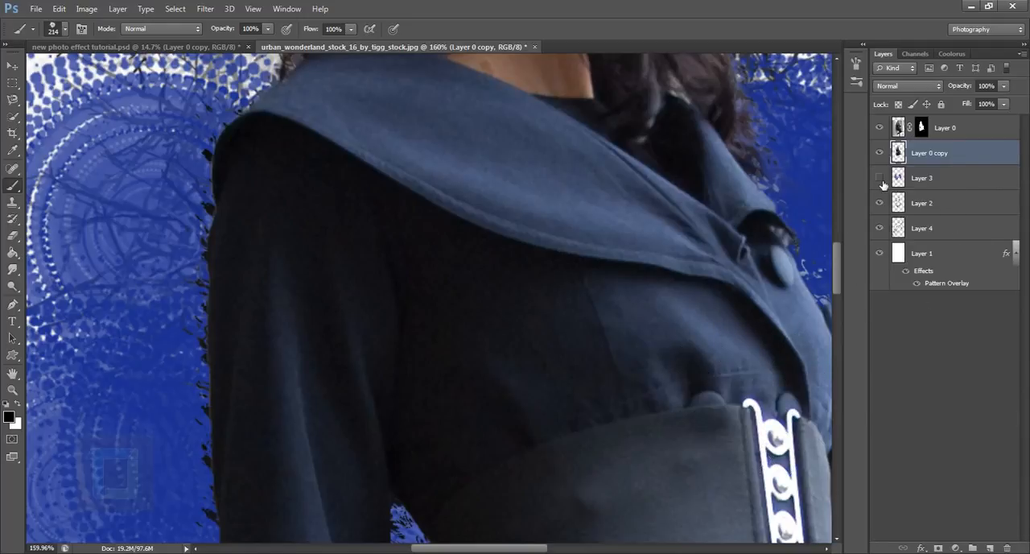
click(880, 178)
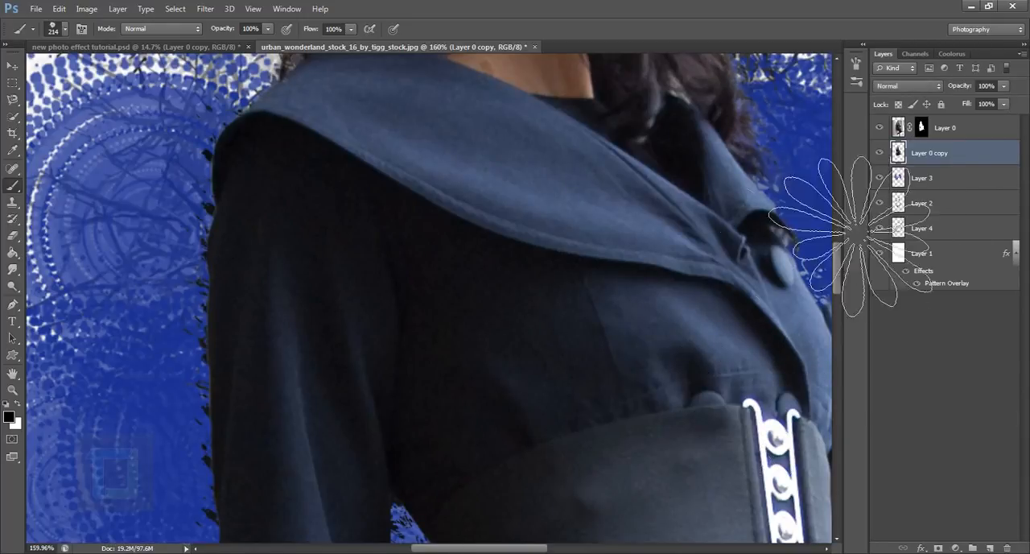
Duplicate Layer 0 copy and apply a Motion Blur to the duplicate at a 48° angle and 83 pixels distance.
drag(981, 157, 991, 548)
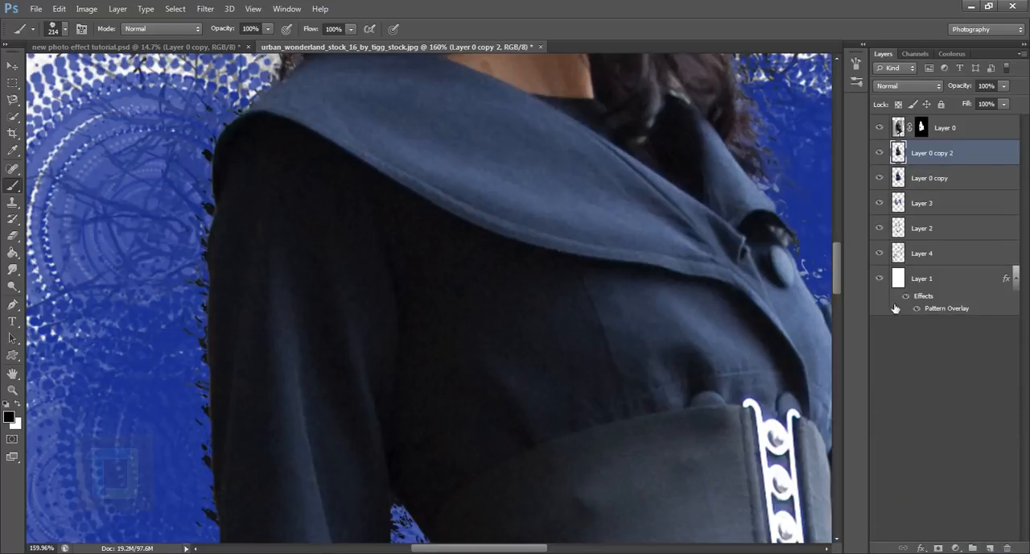
click(207, 9)
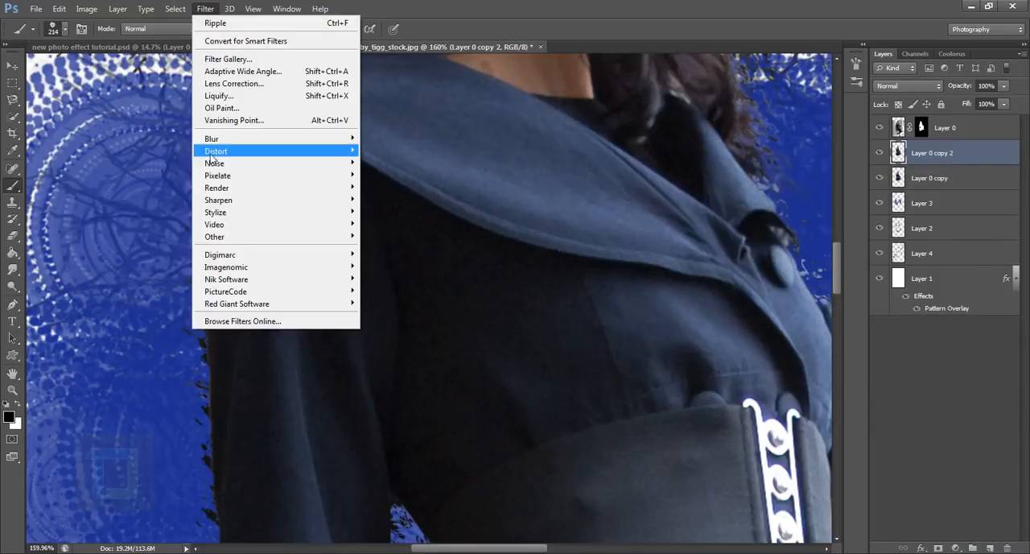
mouse_move(223, 141)
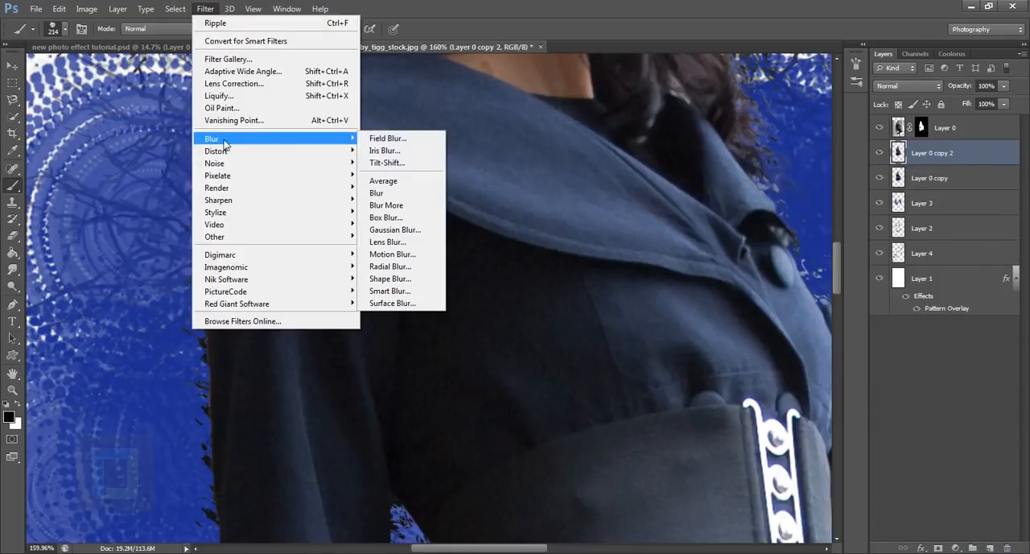
click(401, 255)
drag(799, 246, 793, 283)
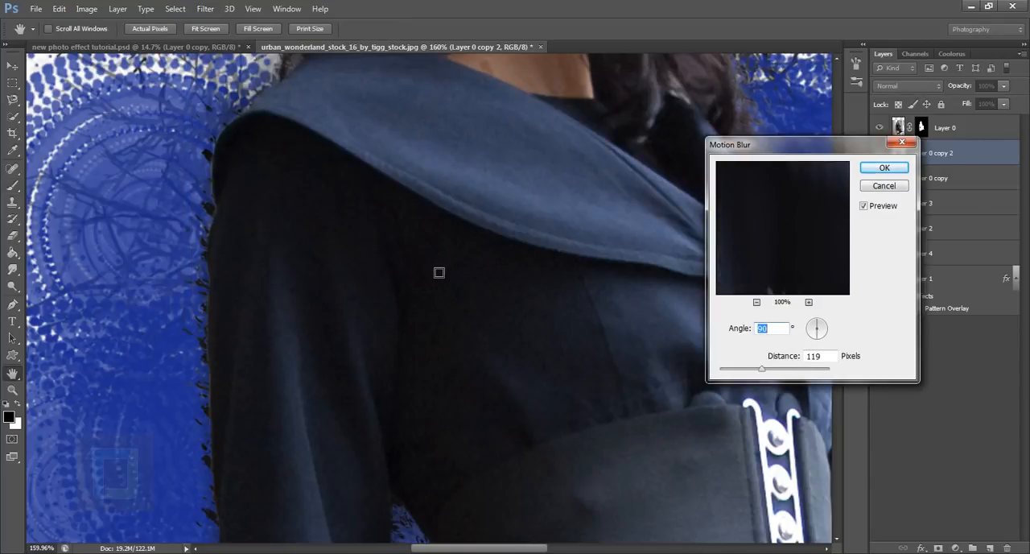
scroll(435, 279, down, 3)
scroll(435, 279, up, 1)
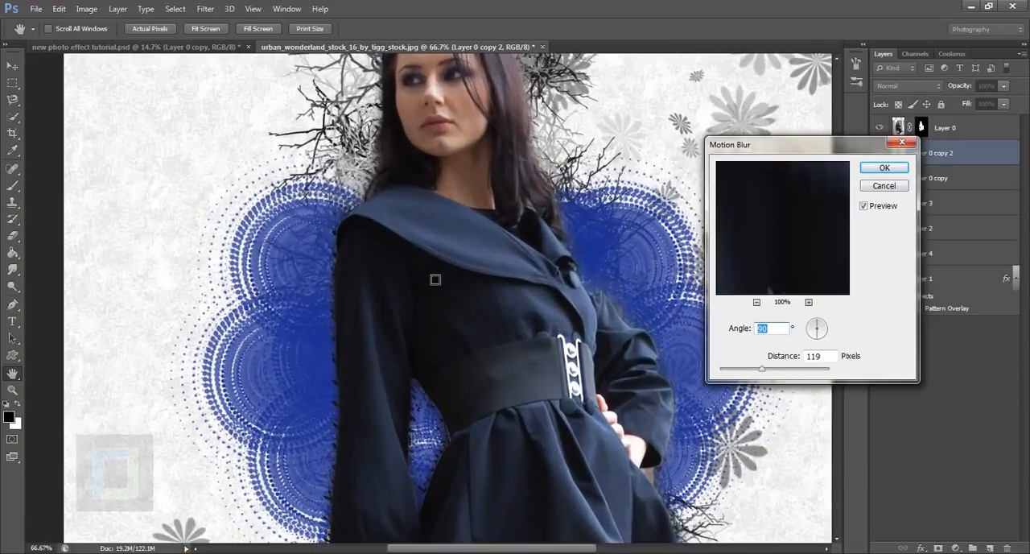
drag(816, 331, 810, 337)
drag(812, 334, 805, 342)
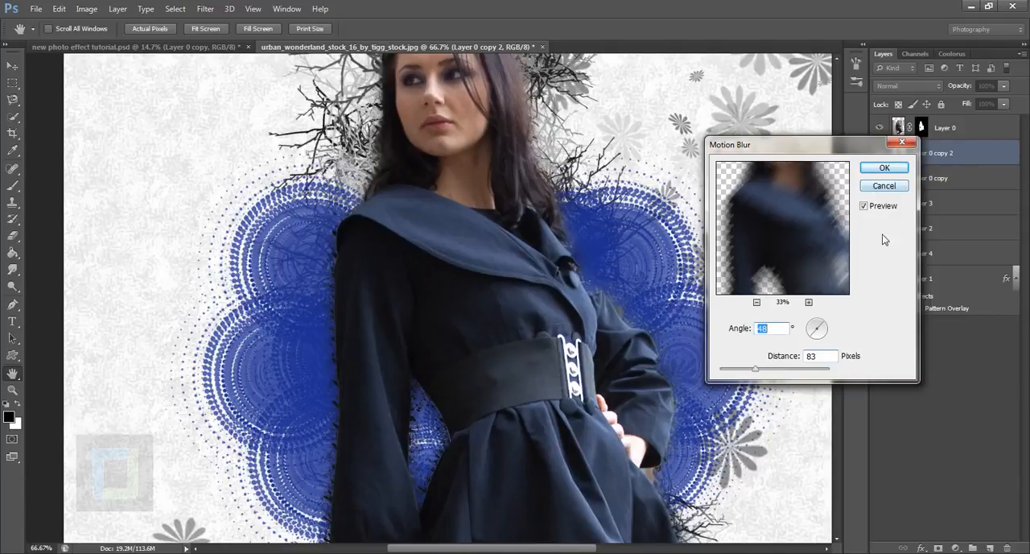
click(884, 167)
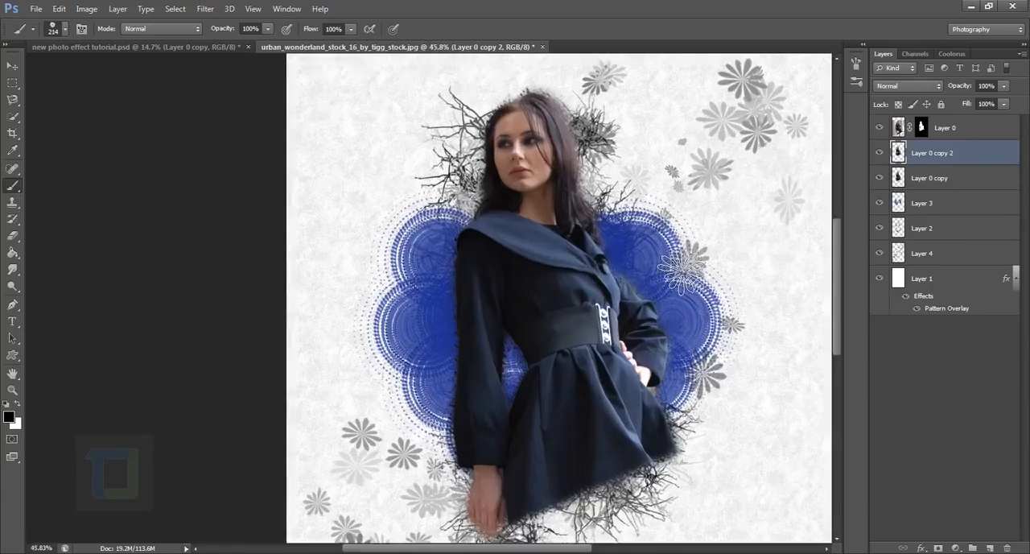
Compare the image with and without the blurred Layer 0 copy 2, and hide Layer 0 to expose the distorted copies.
scroll(684, 273, up, 2)
click(882, 152)
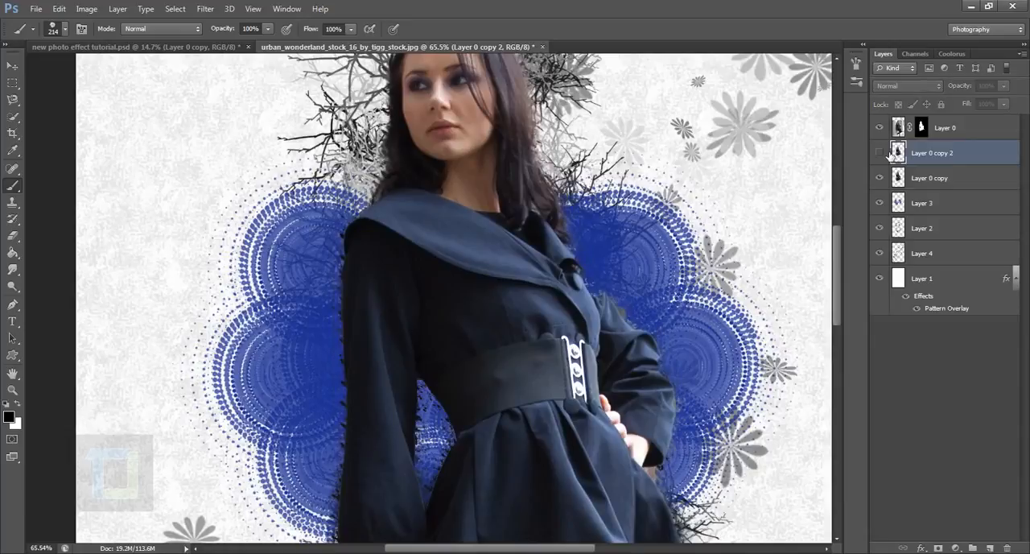
click(883, 153)
click(883, 153)
click(882, 153)
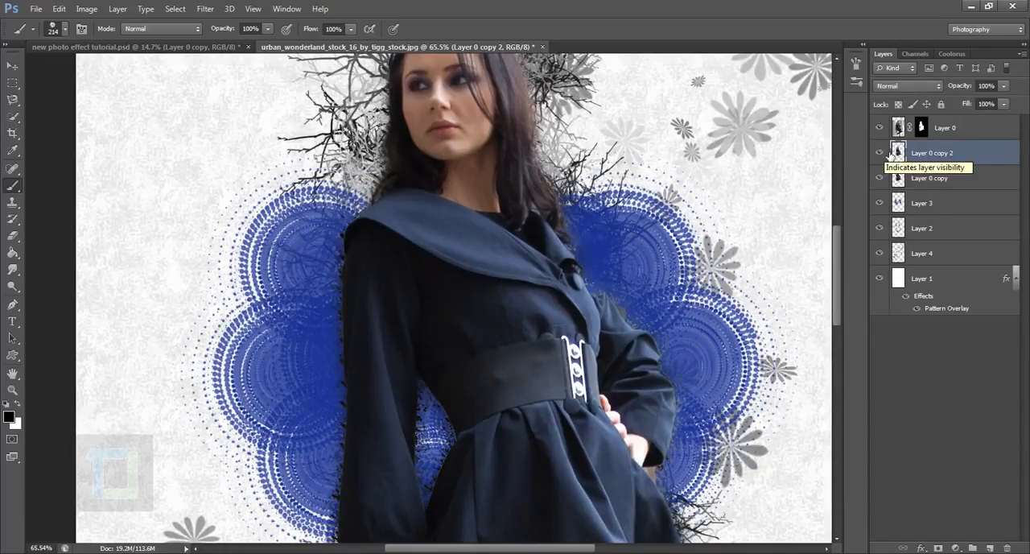
click(883, 127)
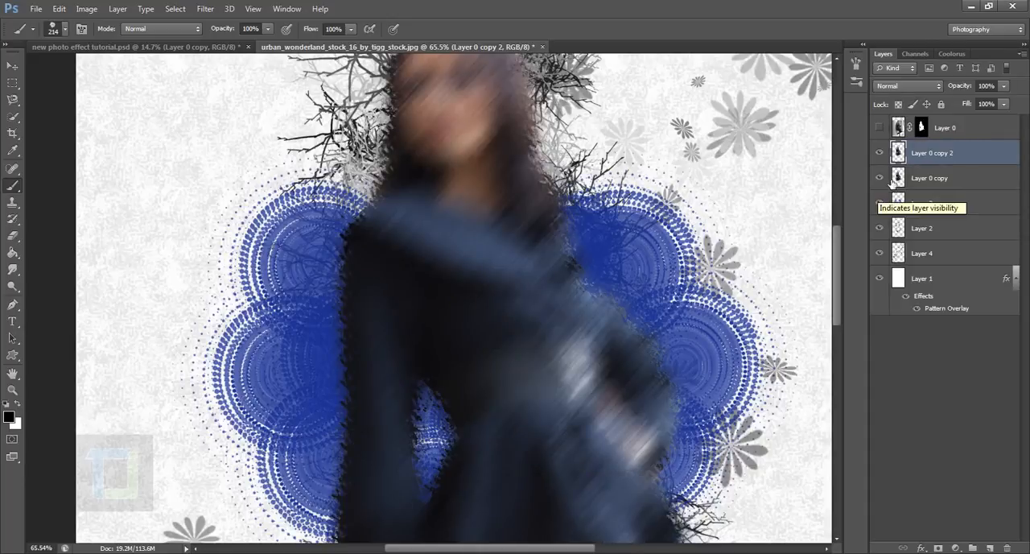
click(882, 156)
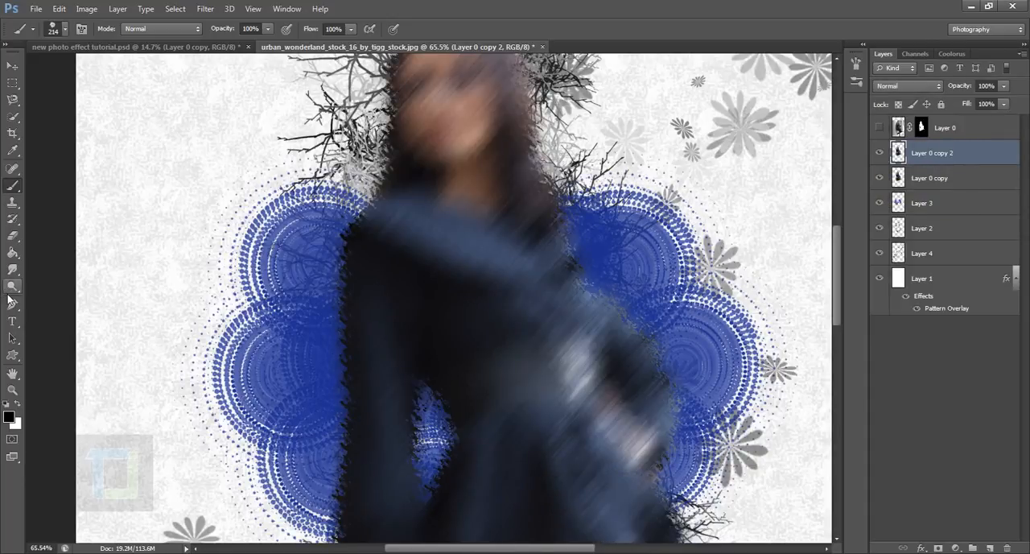
Activate the Smudge tool with the 60 px rough, textured brush tip for Layer 0 copy 2.
click(13, 270)
click(14, 275)
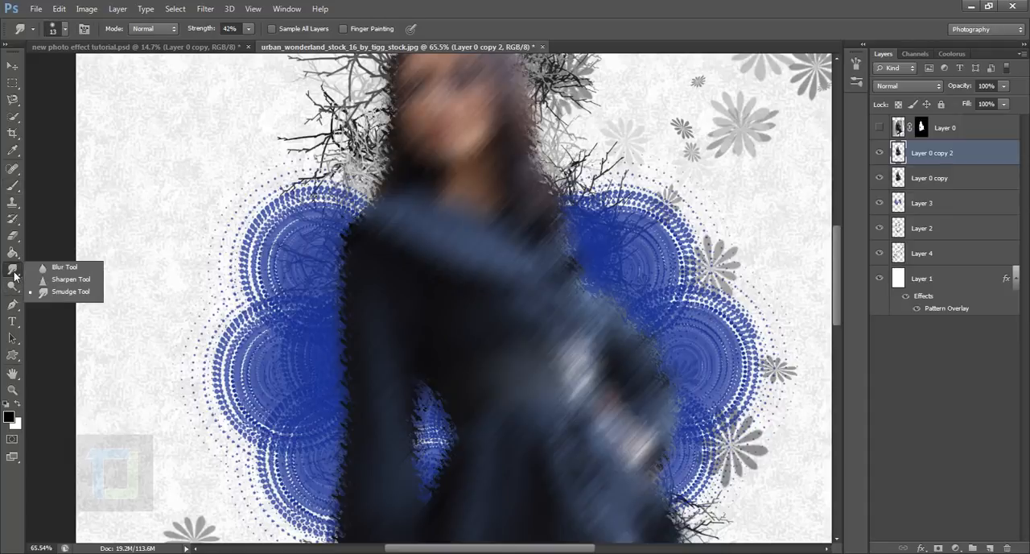
click(57, 294)
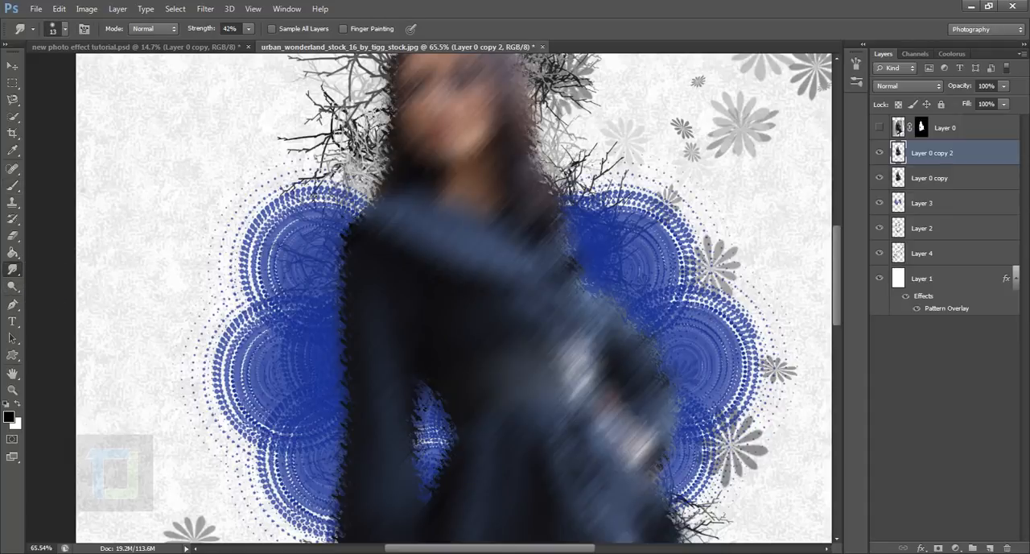
click(65, 29)
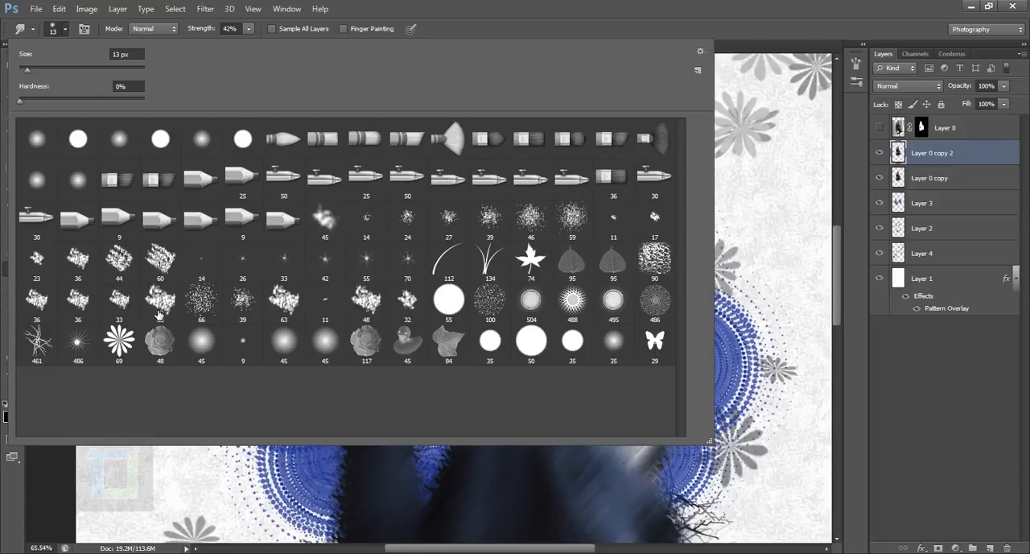
click(248, 304)
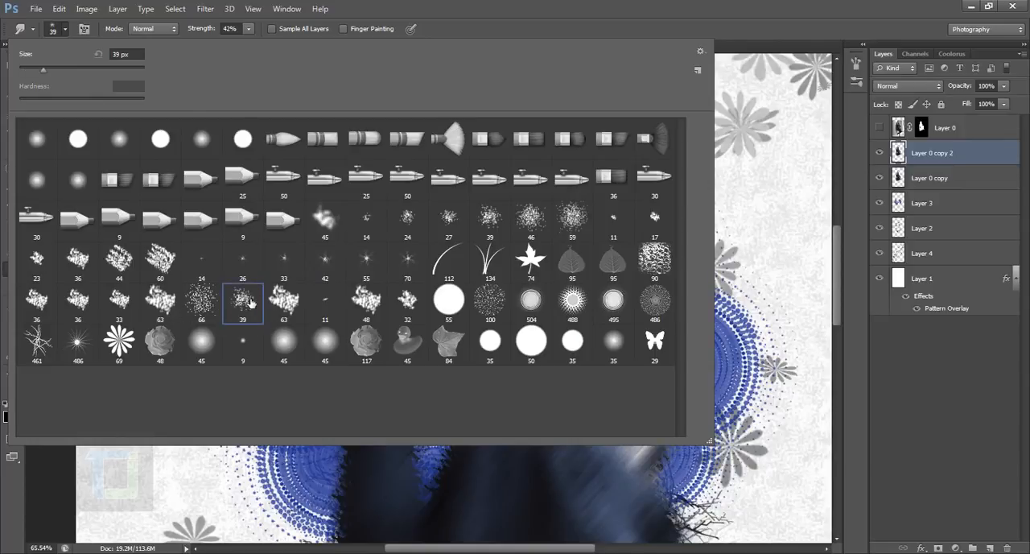
click(366, 300)
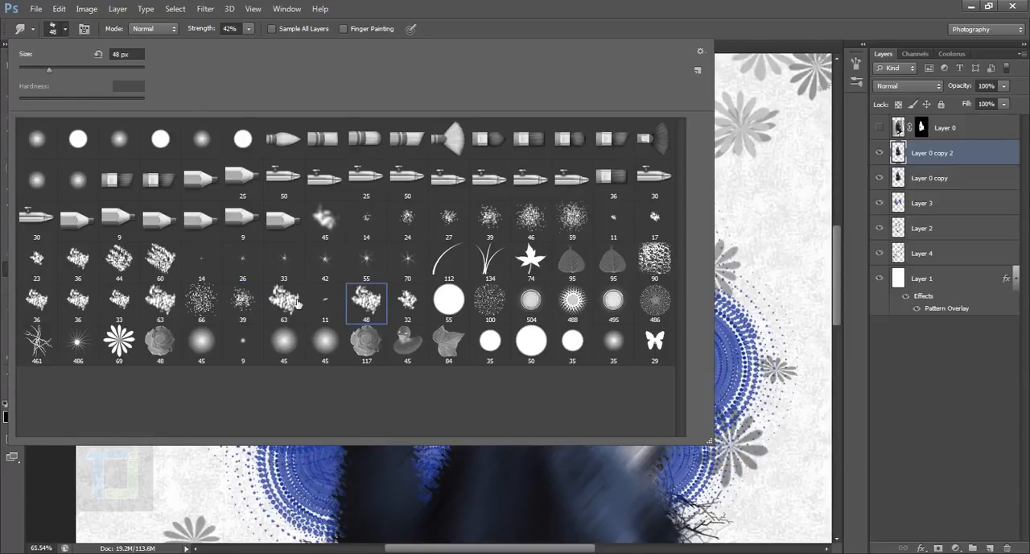
click(161, 259)
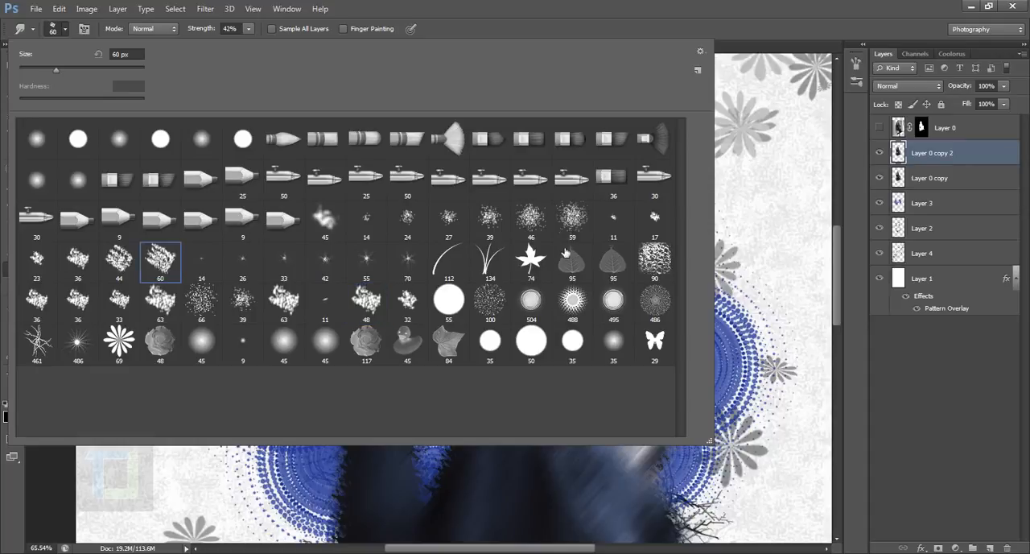
click(907, 161)
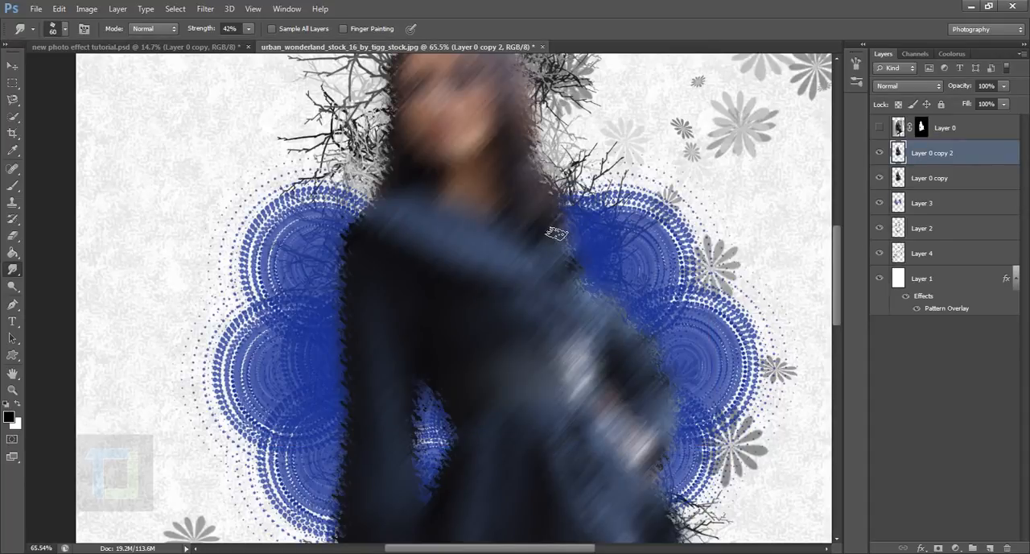
Enlarge the smudge brush to 100 px and raise its strength to 70%.
key(bracketright)
key(bracketright)
key(bracketright)
key(bracketright)
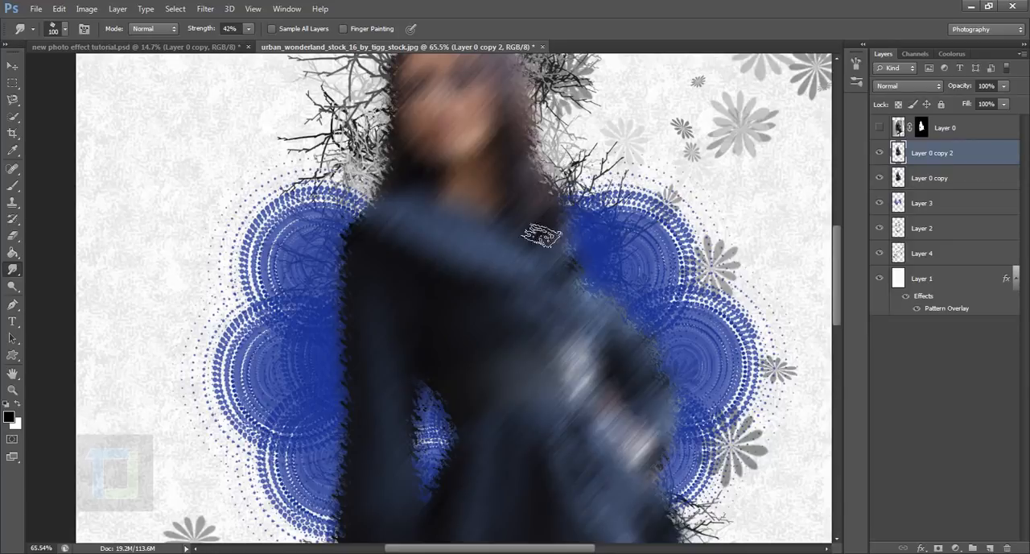
scroll(542, 235, up, 3)
drag(194, 34, 219, 32)
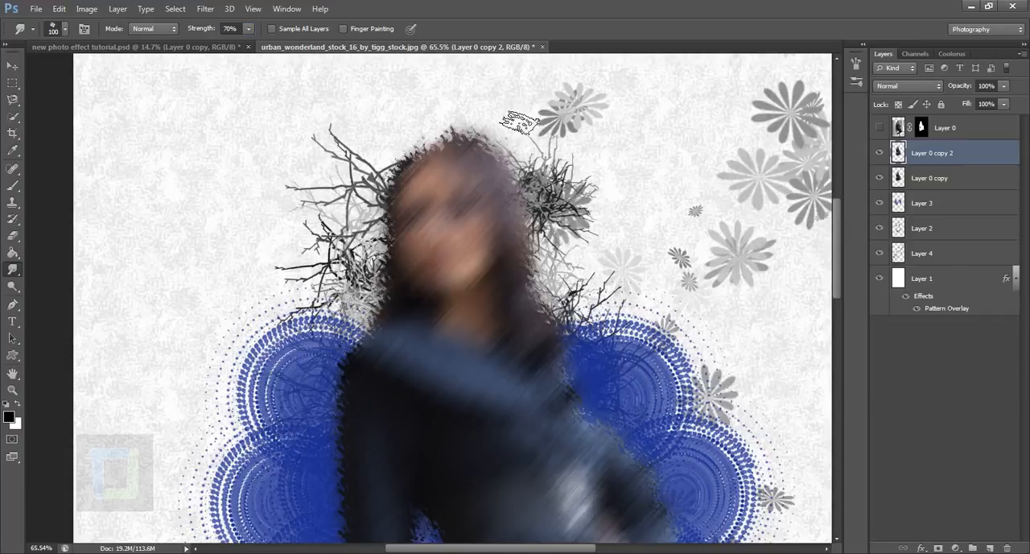
Smudge long diagonal streaks up and outward from the blurred face and hair on Layer 0 copy 2.
drag(501, 232, 599, 144)
drag(496, 256, 627, 185)
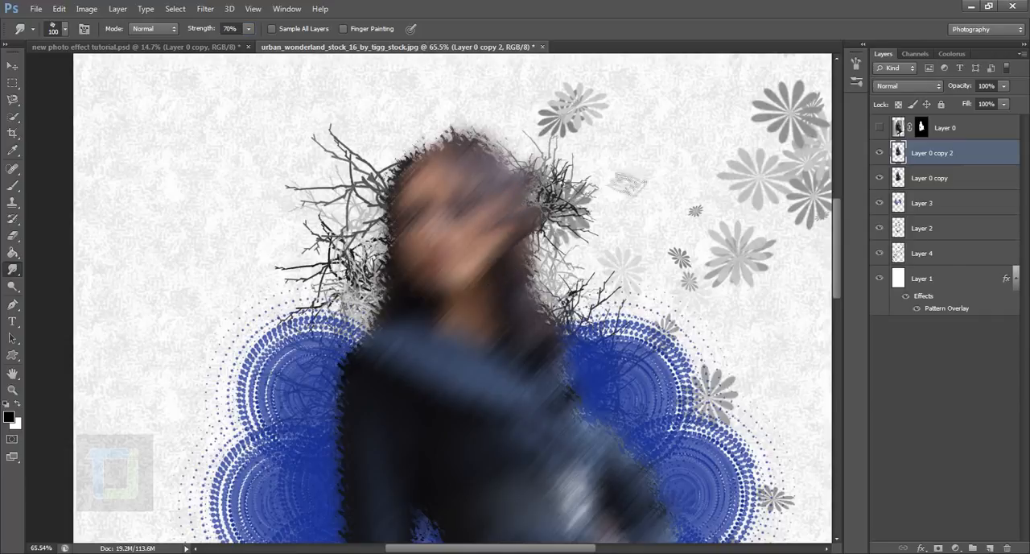
drag(513, 220, 644, 149)
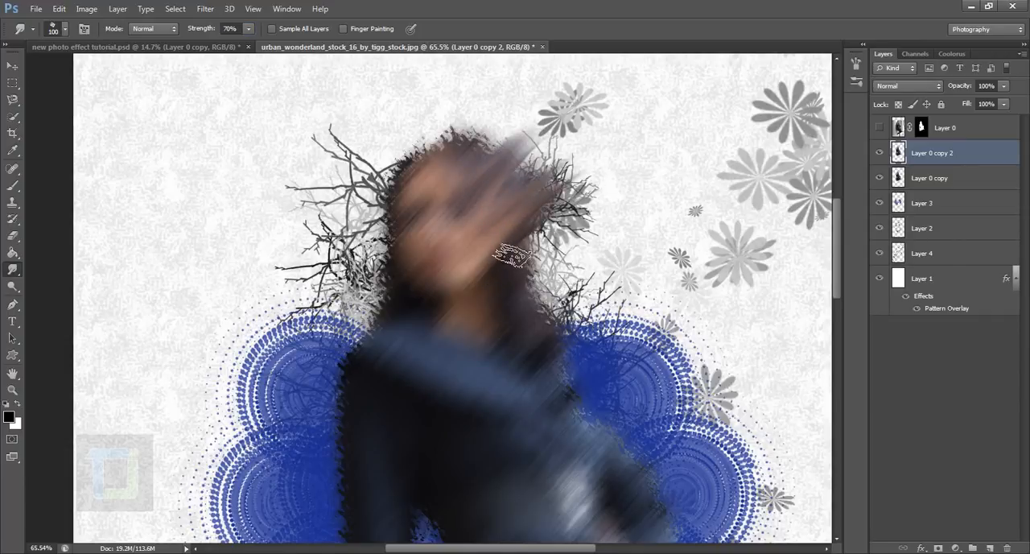
mouse_move(511, 250)
mouse_down()
mouse_move(539, 211)
mouse_move(713, 81)
mouse_up()
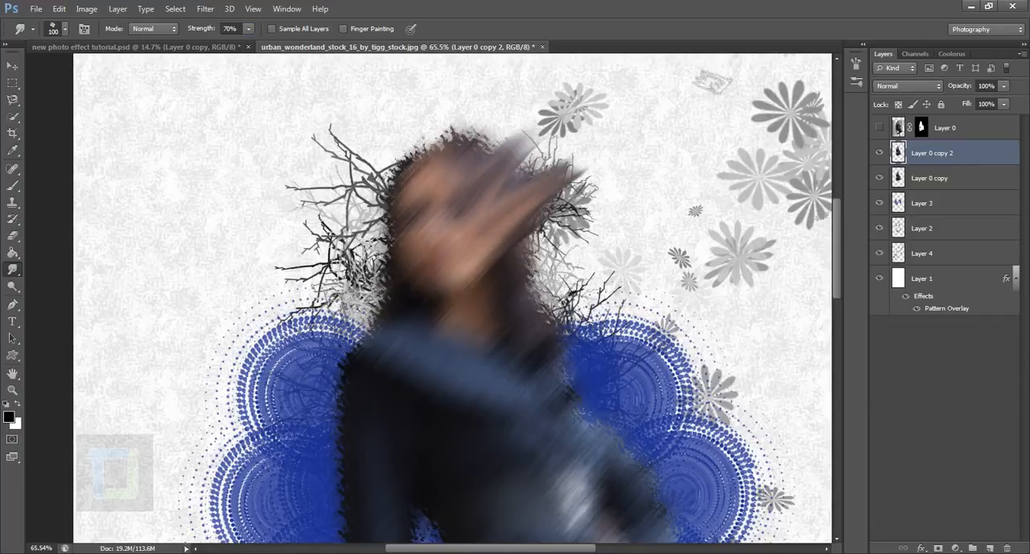
Show Layer 0 again and compare the image with and without the smudged Layer 0 copy 2.
click(880, 127)
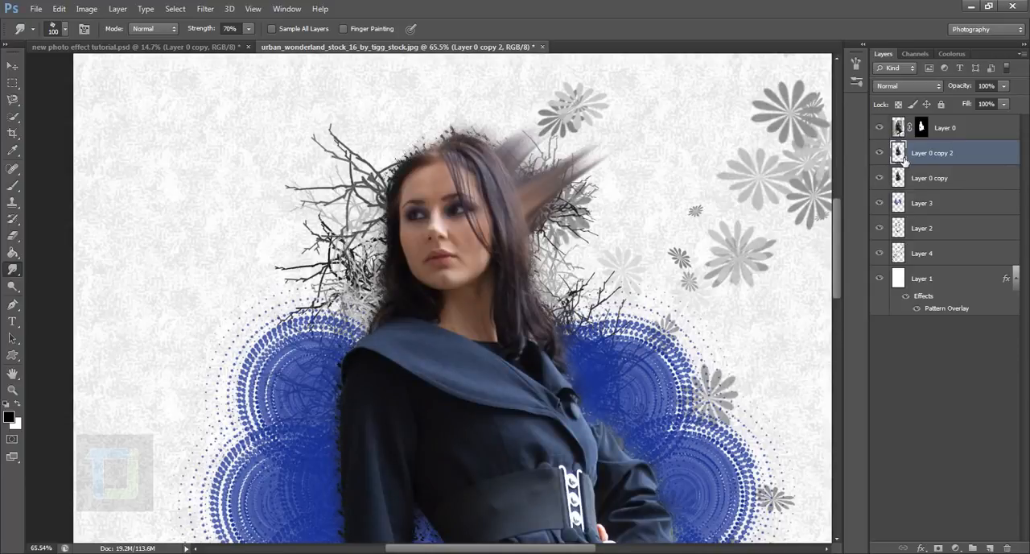
click(880, 152)
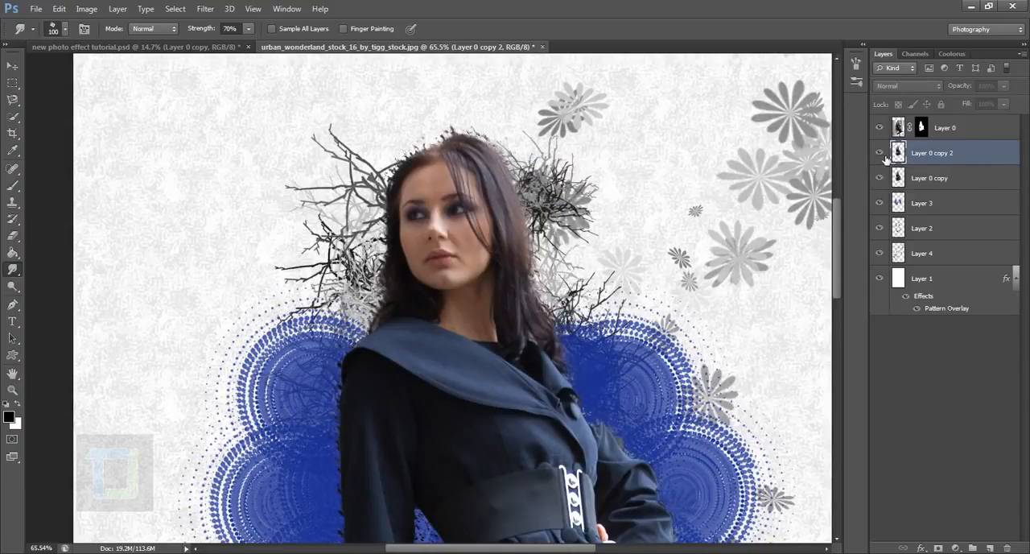
click(880, 152)
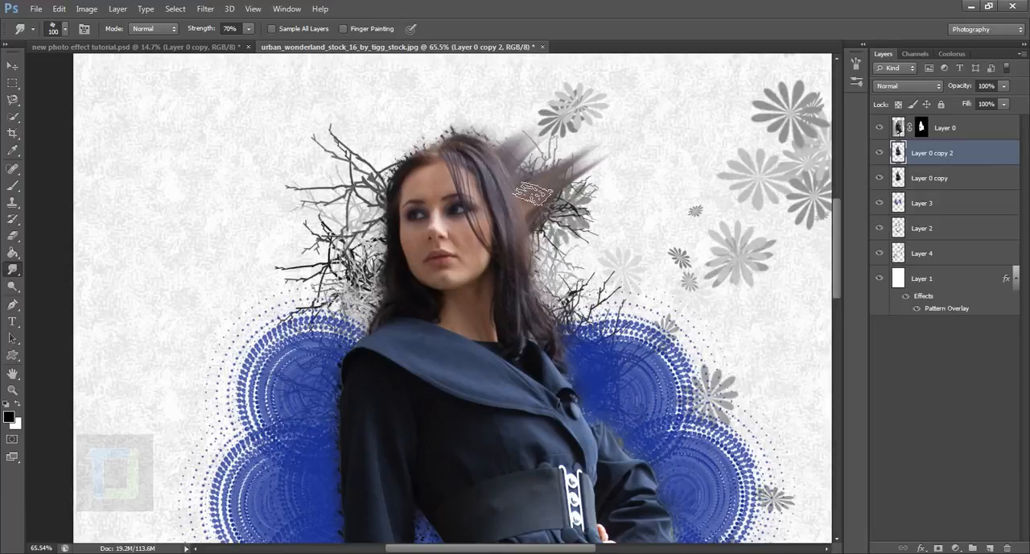
Undo the last long smudge streaks beside the woman's head.
key(ctrl+alt+z)
key(ctrl+alt+z)
key(ctrl+alt+z)
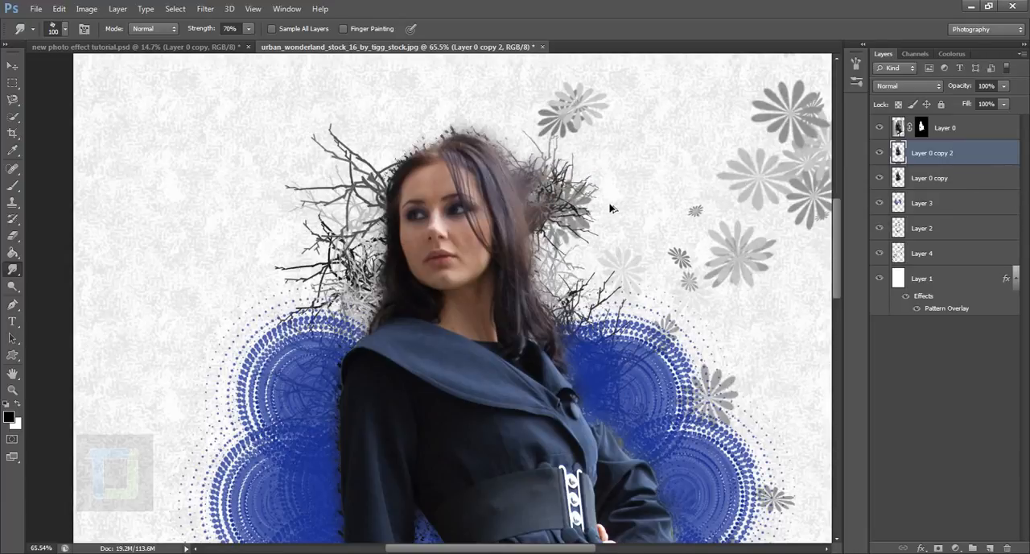
Smudge short diagonal streaks outward from the hair and shoulder, on the side where her hand rests on her hip.
drag(527, 195, 577, 145)
drag(533, 209, 606, 175)
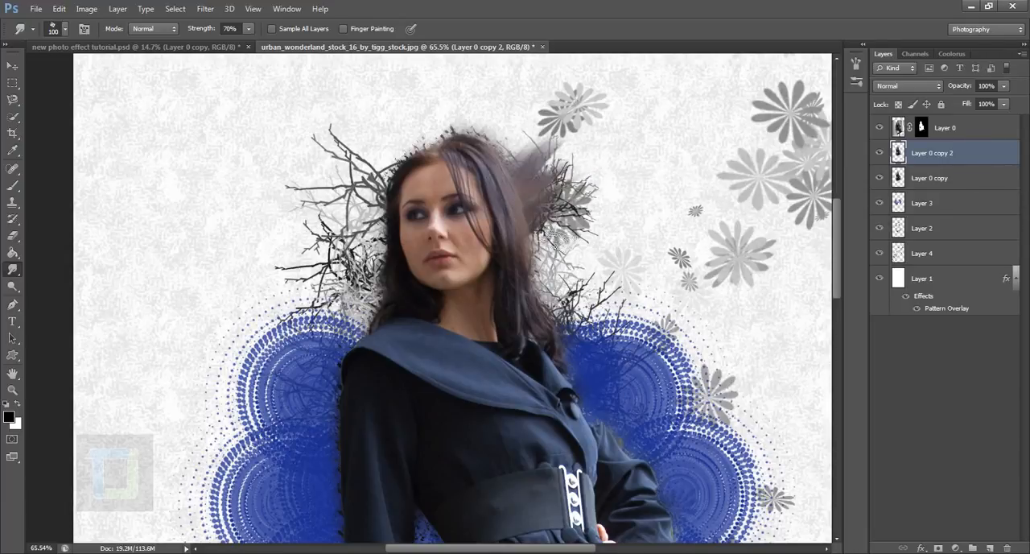
drag(540, 242, 600, 209)
drag(551, 274, 585, 247)
drag(529, 324, 573, 281)
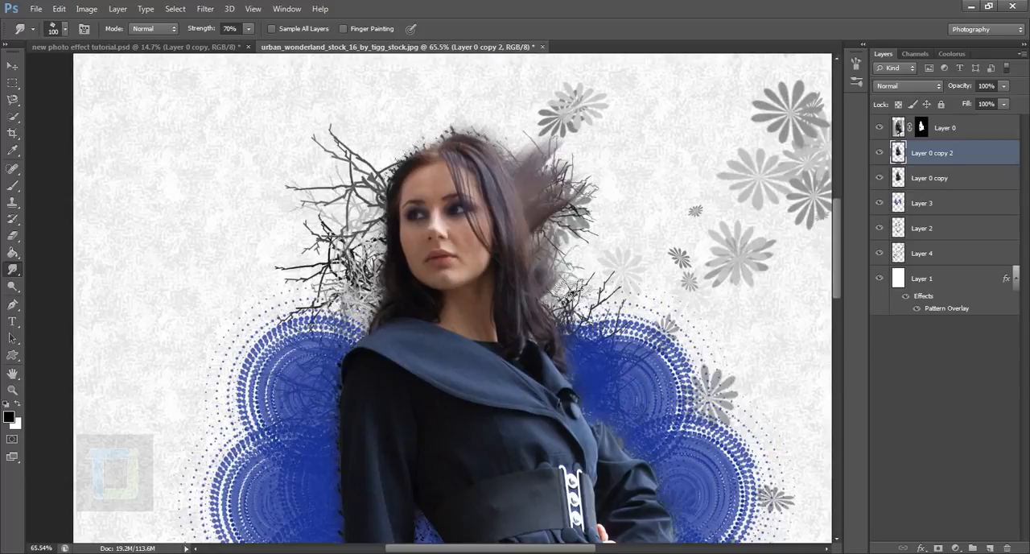
mouse_move(544, 340)
mouse_down()
mouse_move(607, 291)
mouse_move(643, 306)
mouse_up()
drag(566, 383, 602, 326)
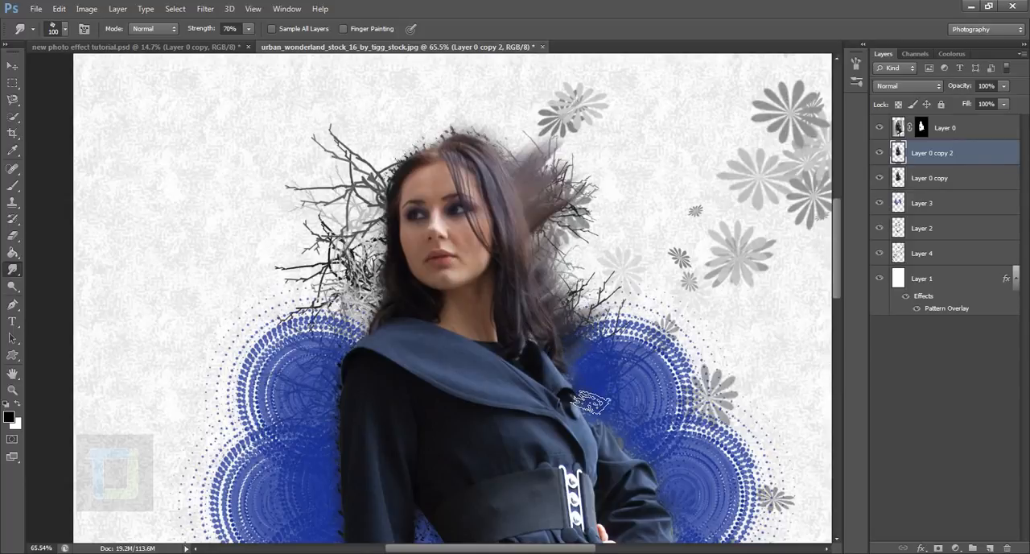
Lower the smudge strength to 60% and smudge diagonal streaks outward along the bent arm and the dress edge below it.
drag(210, 33, 206, 34)
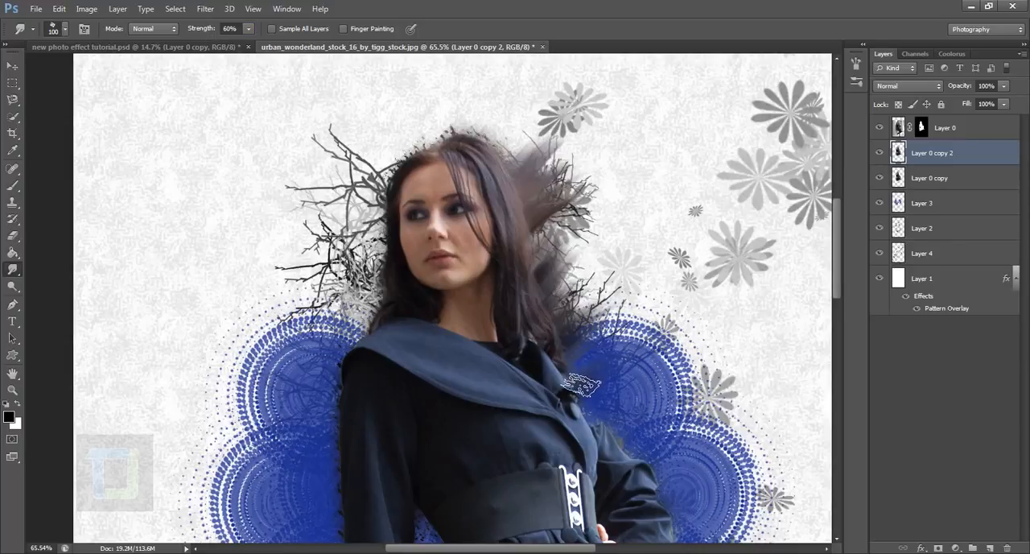
drag(560, 371, 552, 176)
drag(580, 229, 619, 197)
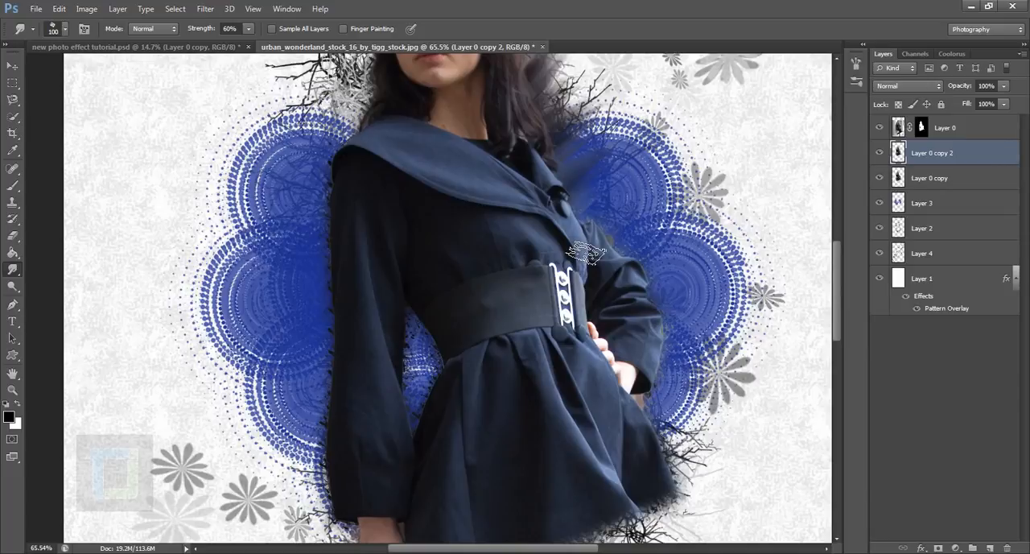
drag(586, 254, 642, 215)
drag(602, 268, 702, 197)
drag(645, 292, 701, 256)
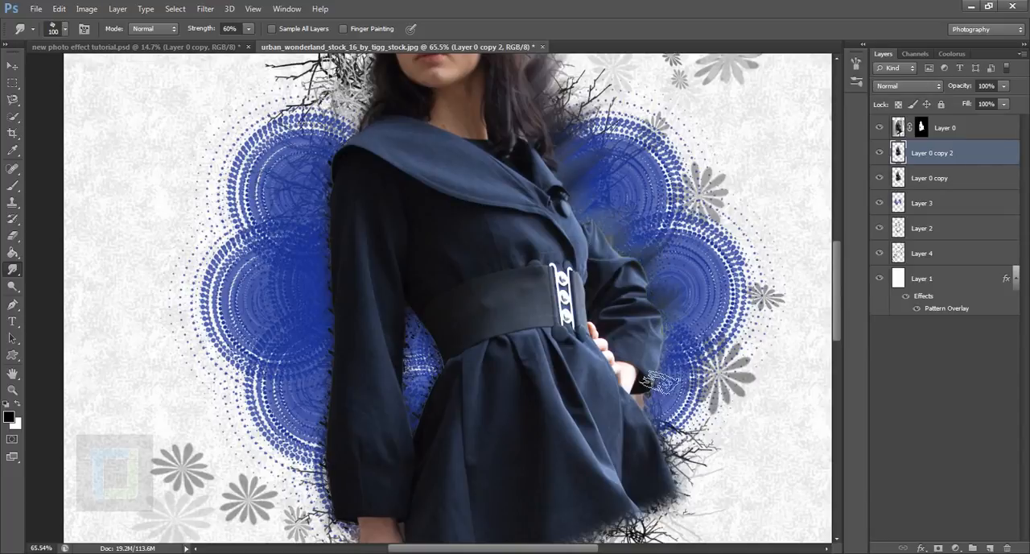
drag(660, 383, 697, 339)
drag(639, 441, 689, 409)
Smudge streaks outward along the straight arm's sleeve and up to the shoulder and hair on that side.
mouse_move(395, 419)
mouse_down()
mouse_move(455, 274)
mouse_move(428, 513)
mouse_up()
mouse_move(405, 334)
mouse_down()
mouse_move(418, 315)
mouse_move(434, 206)
mouse_up()
drag(412, 201, 372, 246)
drag(414, 274, 372, 318)
drag(418, 367, 376, 411)
drag(413, 431, 375, 472)
mouse_move(446, 181)
mouse_down()
mouse_move(414, 324)
mouse_move(437, 381)
mouse_up()
drag(420, 259, 402, 296)
drag(427, 147, 417, 194)
drag(419, 181, 404, 243)
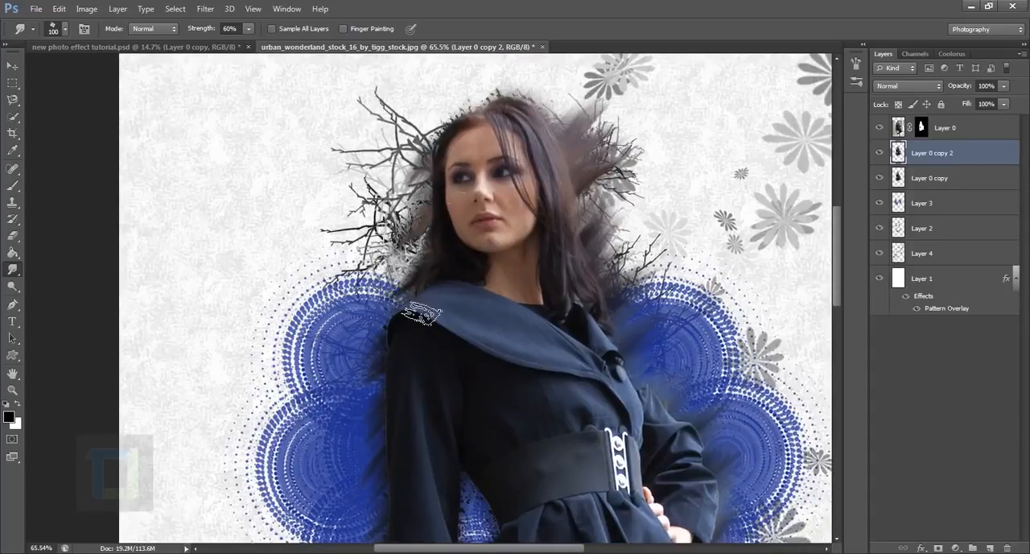
Smudge short streaks outward along the lower edge of the dress, above the crackle branches.
drag(484, 497, 551, 231)
drag(568, 492, 548, 276)
drag(541, 279, 550, 306)
drag(610, 251, 636, 292)
drag(708, 209, 731, 240)
drag(755, 198, 781, 233)
drag(581, 266, 603, 305)
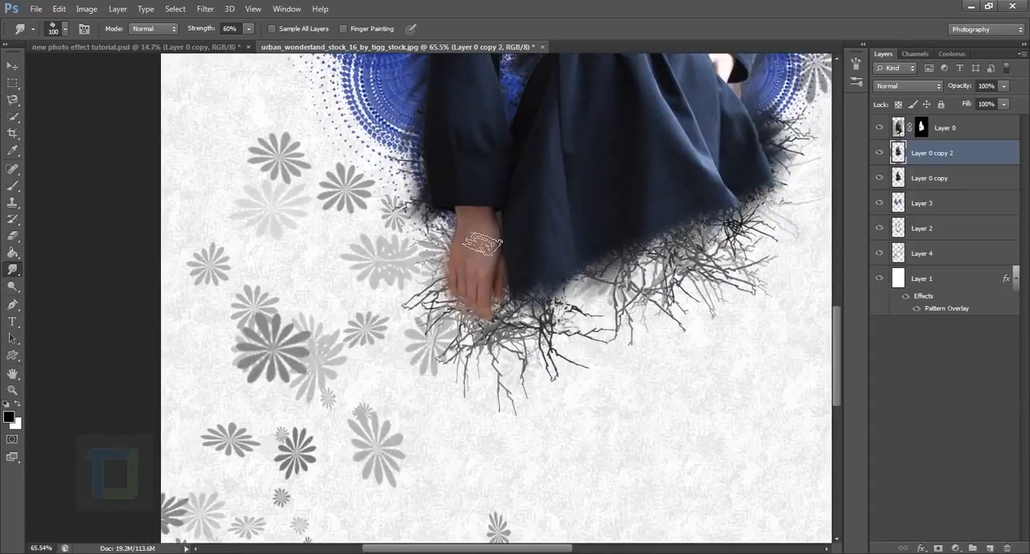
Smudge the remaining edges around the lowered hand, the straight arm's sleeve and the hair above it.
drag(432, 248, 427, 285)
mouse_move(509, 100)
mouse_down()
mouse_move(416, 400)
mouse_move(435, 412)
mouse_up()
drag(332, 291, 297, 312)
drag(330, 352, 288, 381)
drag(430, 302, 582, 221)
drag(484, 221, 440, 251)
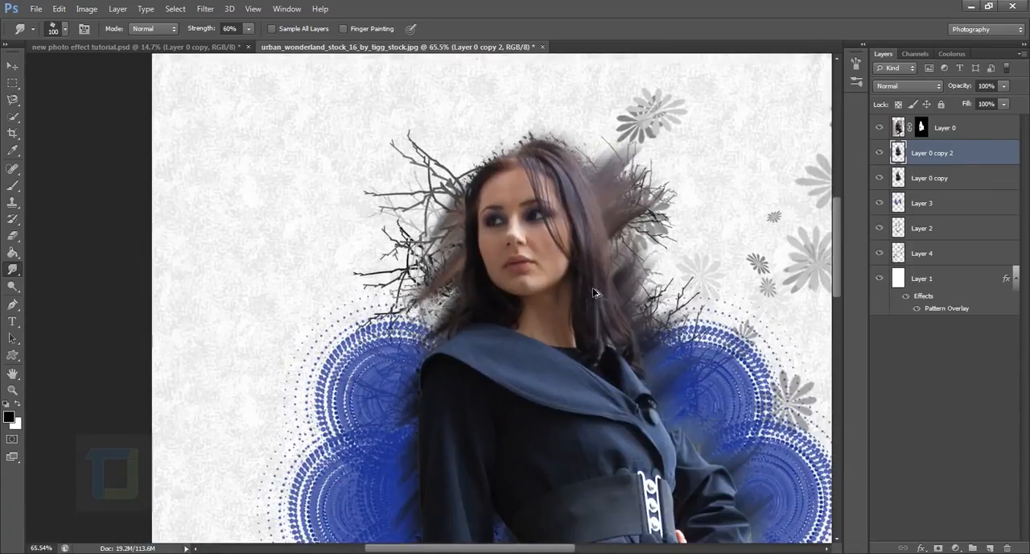
Activate the Eraser tool, fit the whole image in view and compare it with and without Layer 0 copy 2.
click(12, 236)
key(ctrl+0)
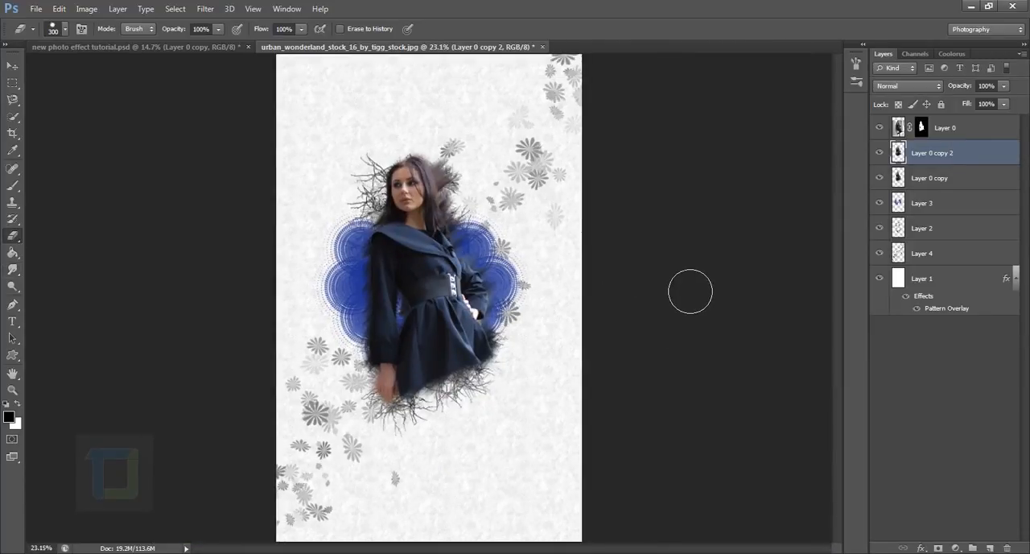
click(880, 160)
click(881, 160)
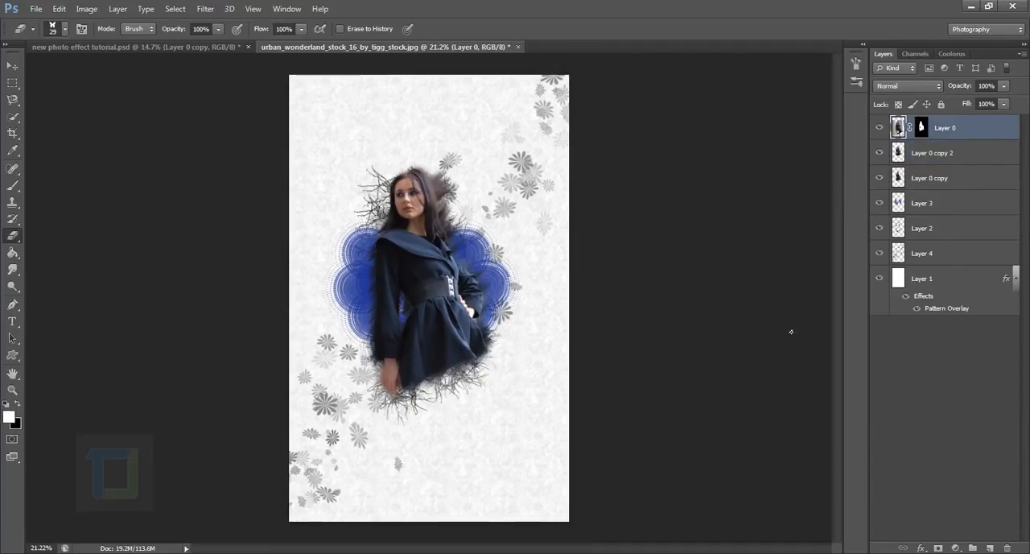
Add a new empty layer above Layer 0 and activate the Brush tool.
click(989, 547)
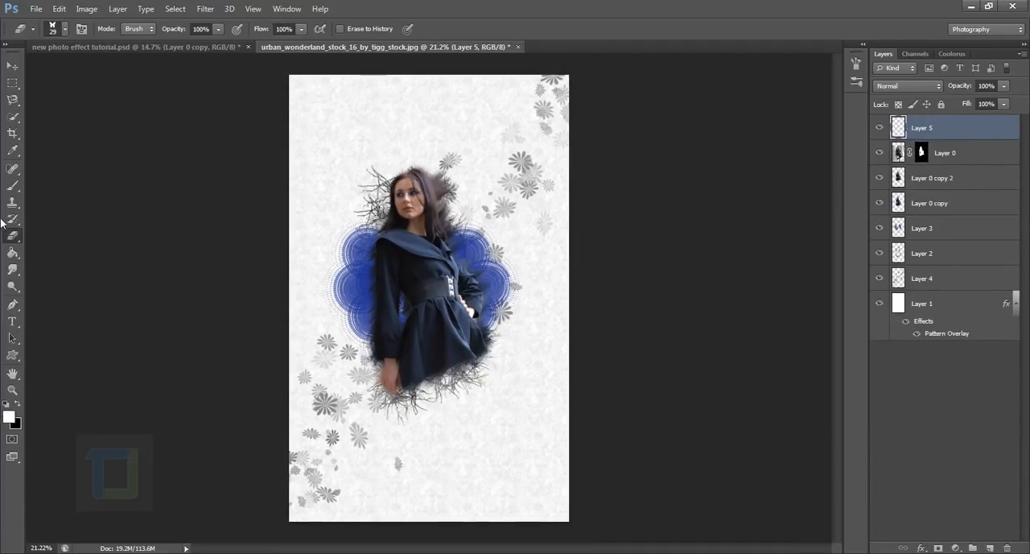
click(15, 186)
right_click(15, 186)
click(60, 185)
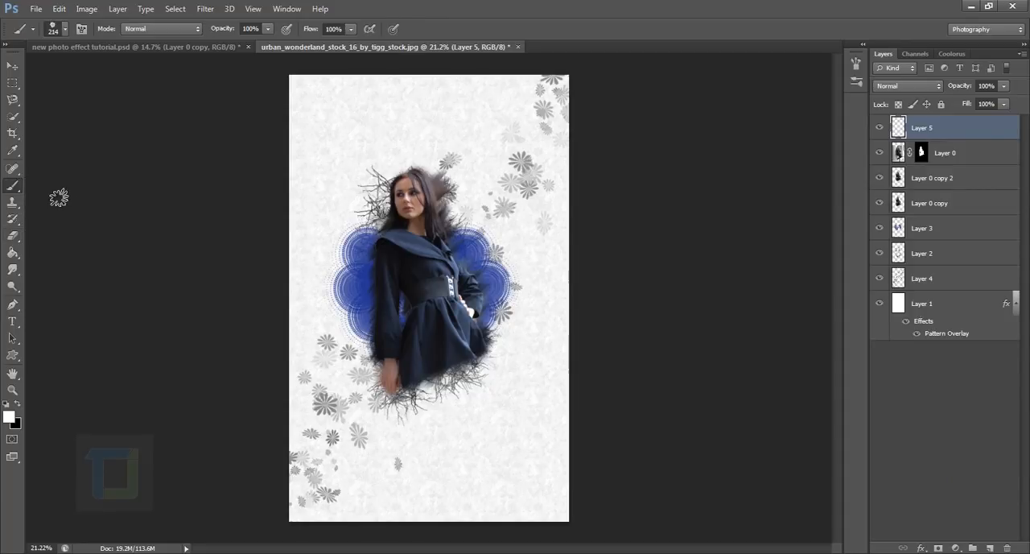
Display the detailed brush settings and choose the 29 px butterfly tip for the Brush tool.
click(13, 238)
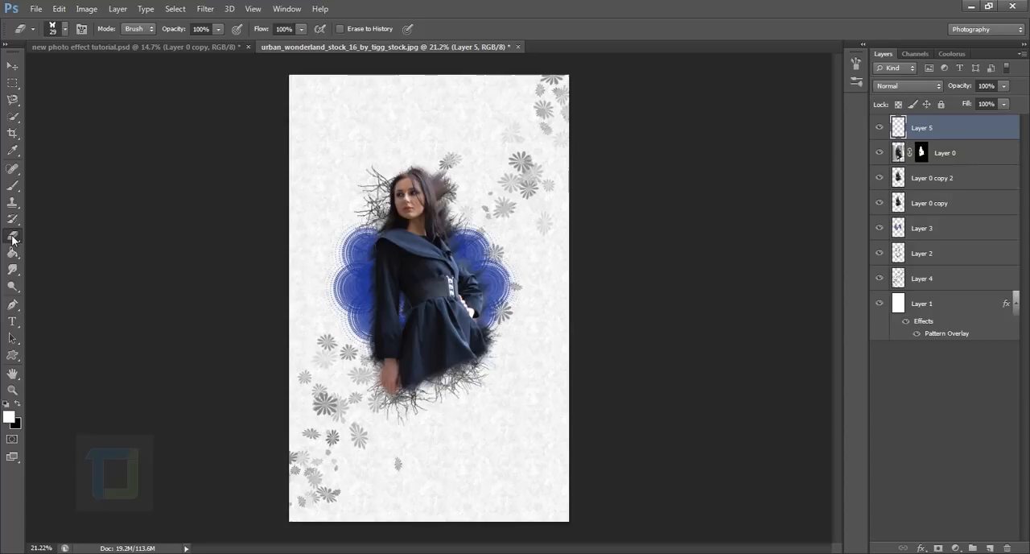
click(82, 29)
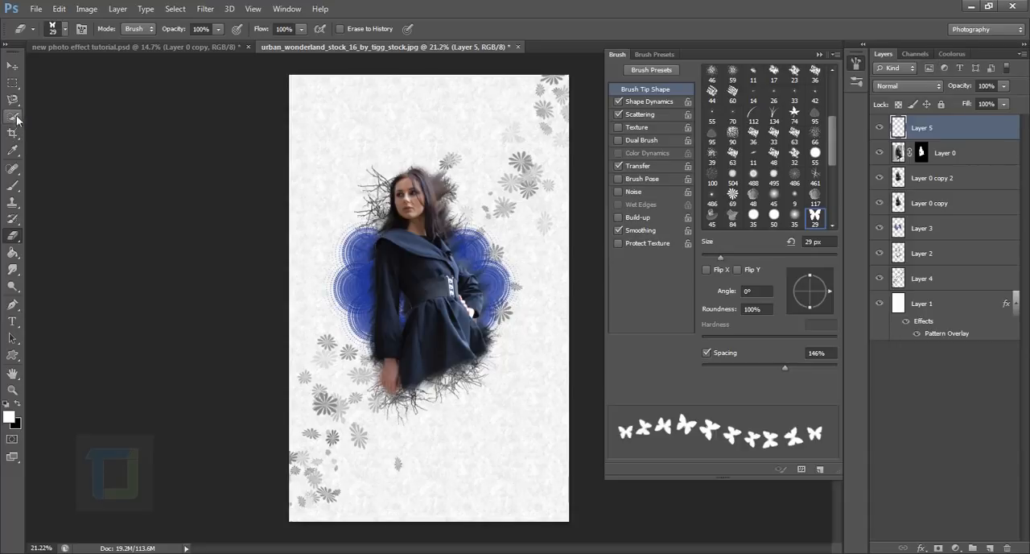
click(13, 190)
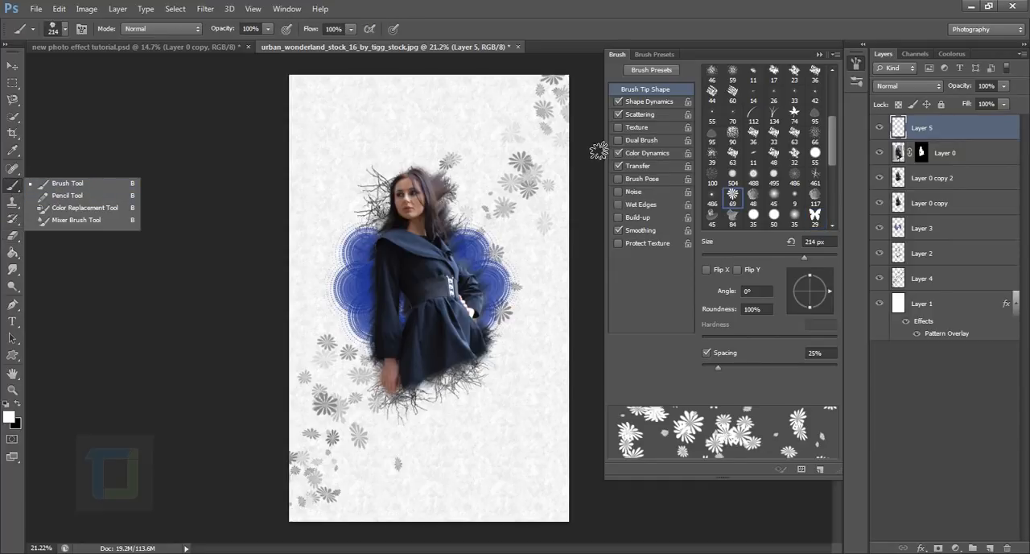
click(64, 29)
click(65, 30)
click(658, 346)
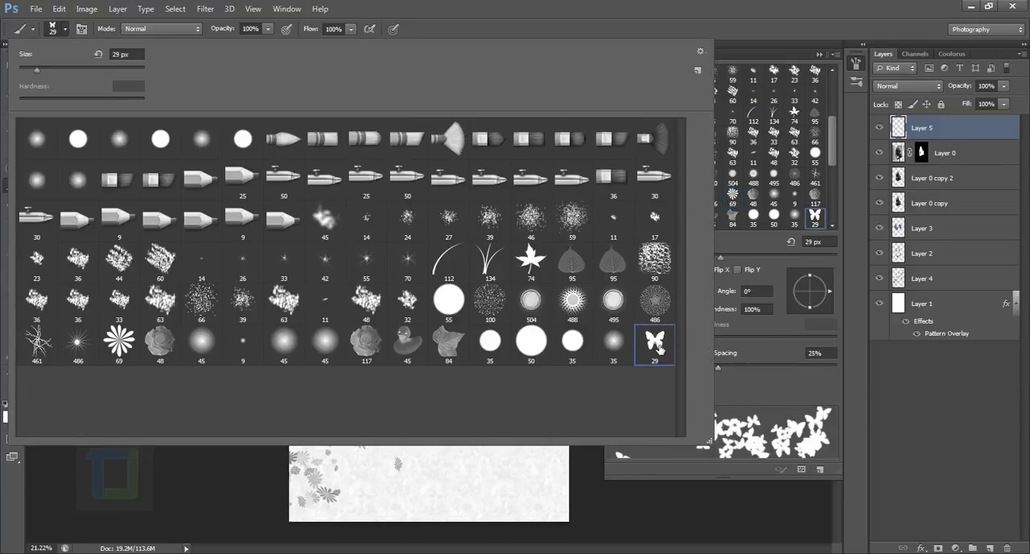
click(837, 144)
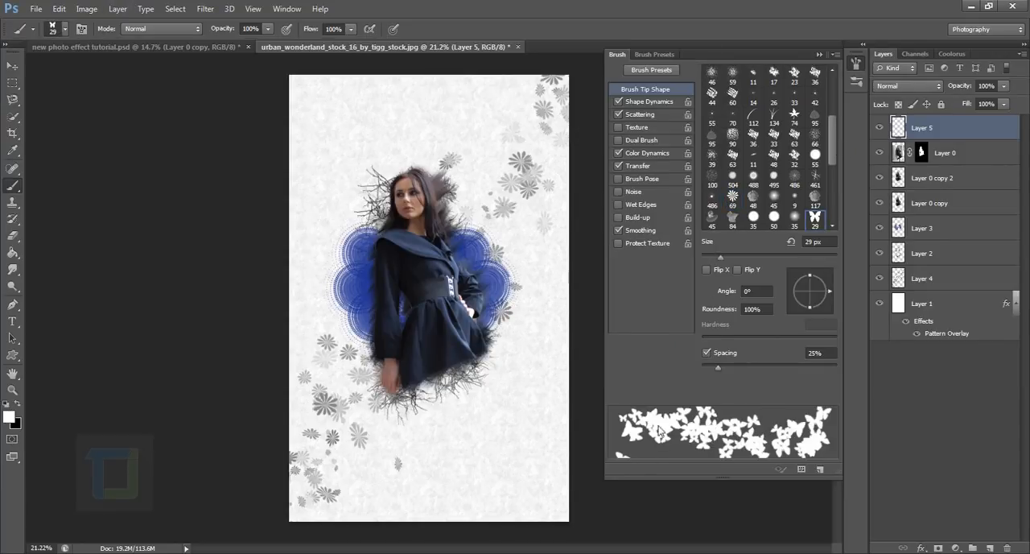
Set the butterfly brush's scatter to 0% and its tip spacing to 169%.
drag(715, 368, 768, 368)
click(650, 102)
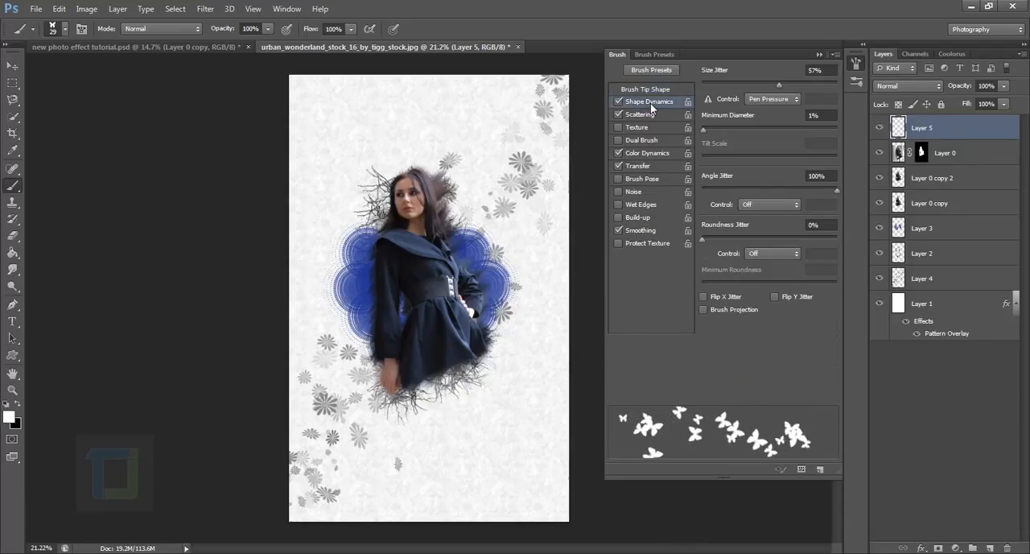
click(650, 113)
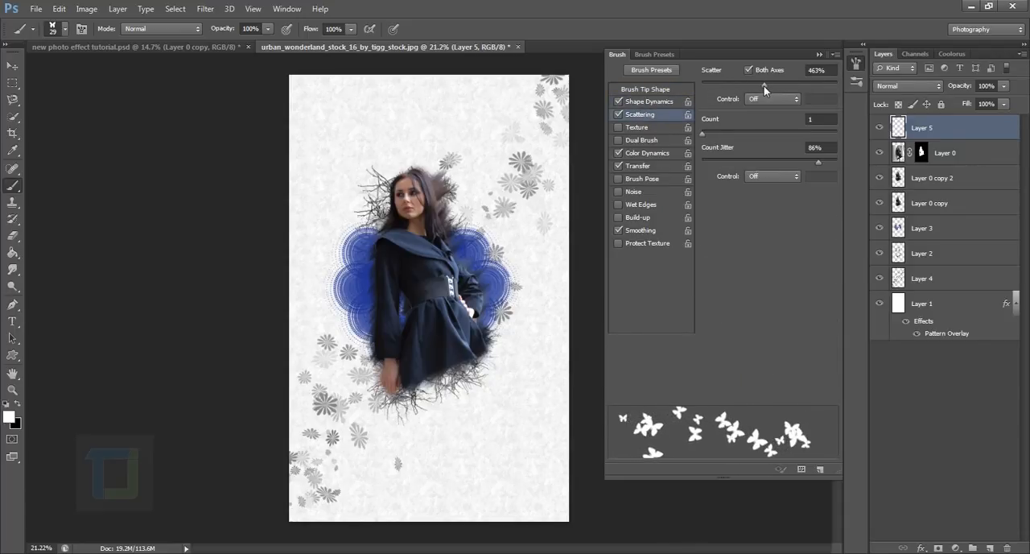
drag(763, 86, 655, 87)
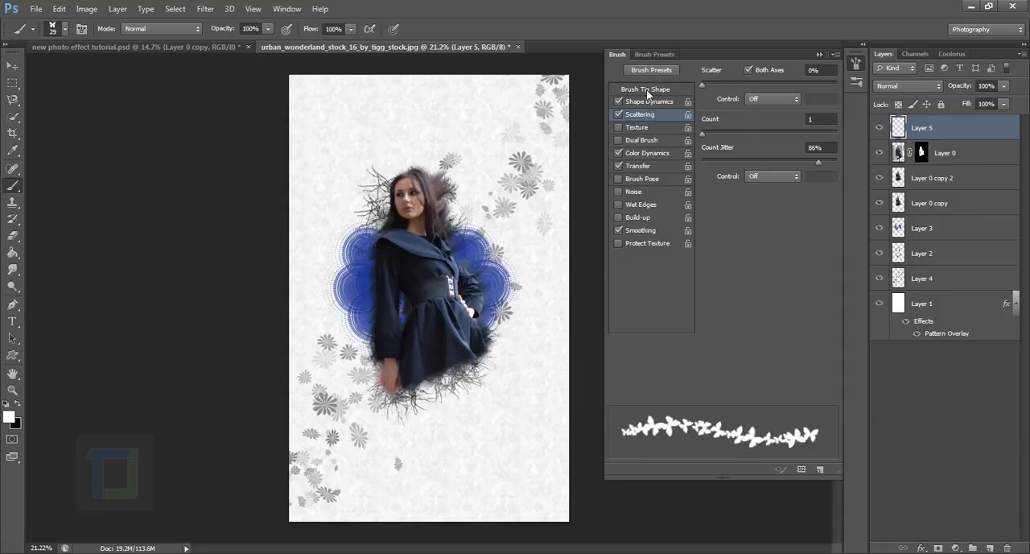
click(647, 90)
mouse_move(767, 364)
mouse_down()
mouse_move(808, 363)
mouse_move(793, 367)
mouse_up()
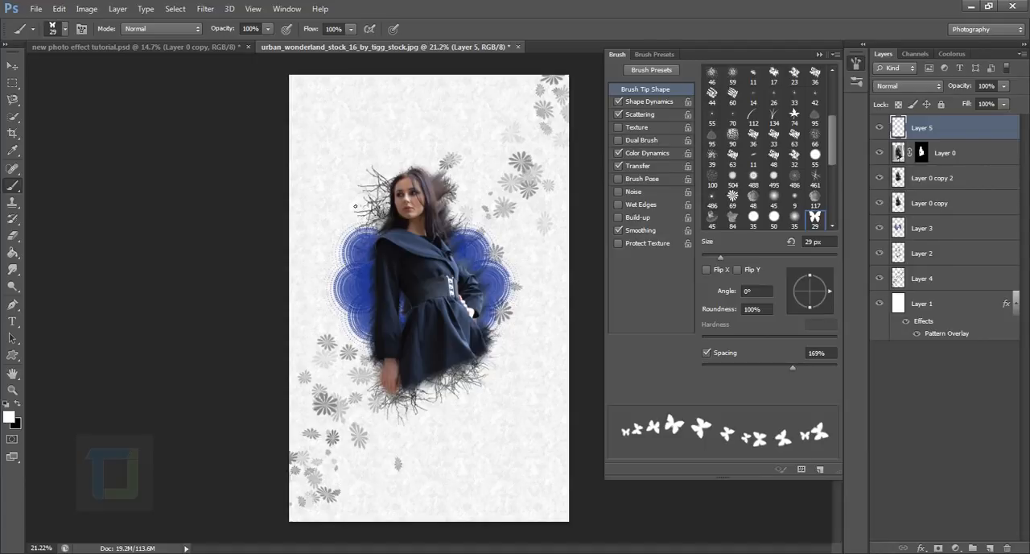
Try winding butterfly trails around the woman with the brush at 29 px and 67 px, undoing each.
drag(367, 202, 420, 198)
drag(474, 235, 382, 273)
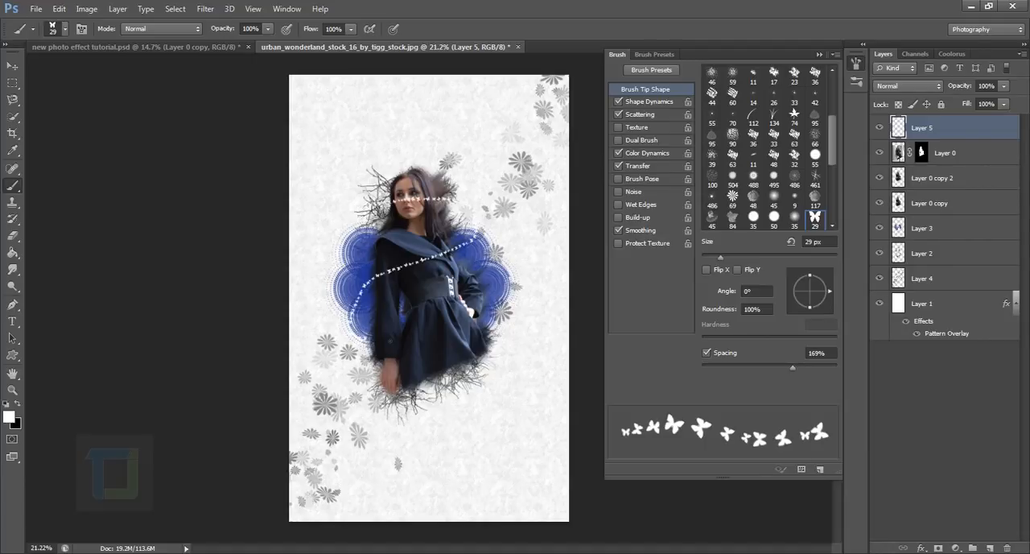
drag(352, 319, 484, 323)
key(ctrl+z)
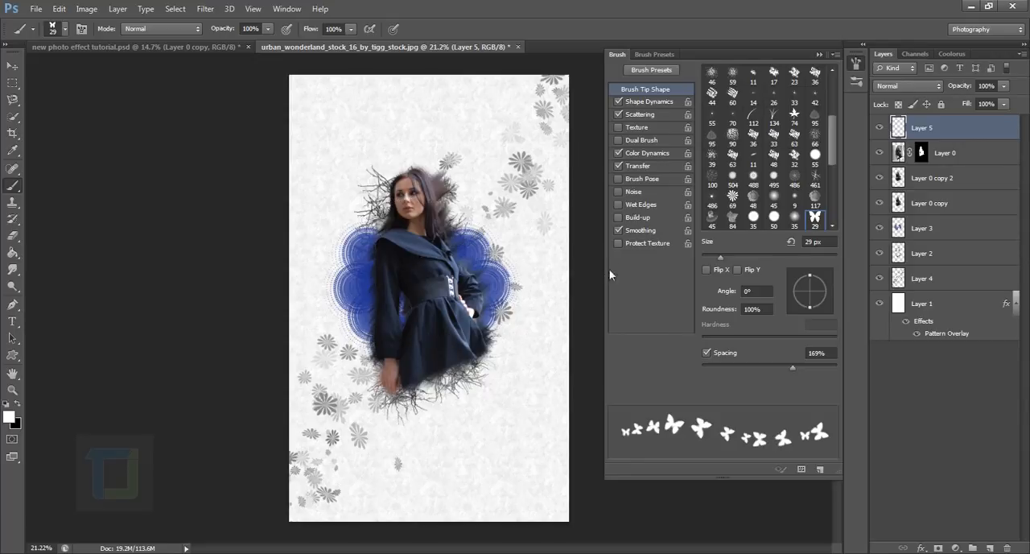
drag(718, 257, 737, 257)
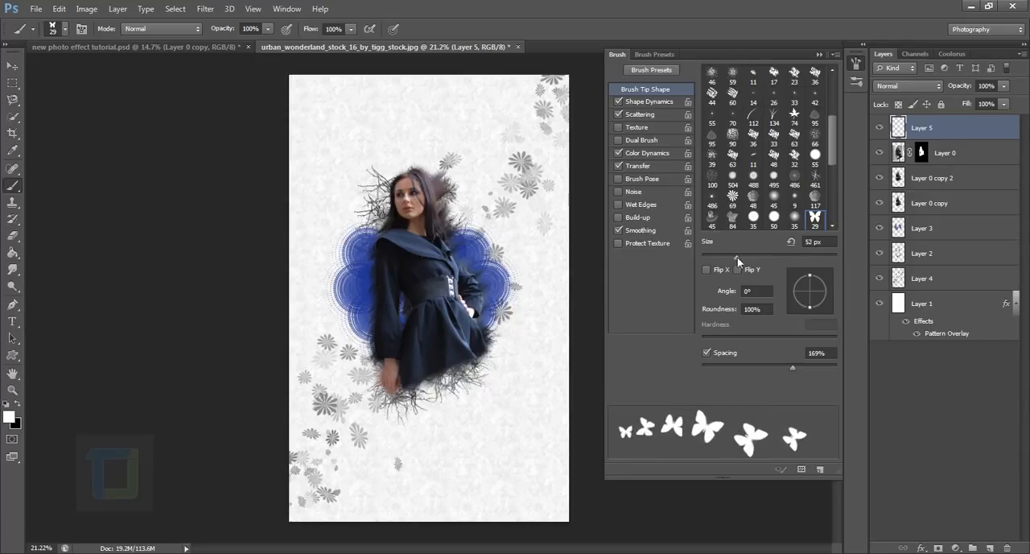
mouse_move(372, 207)
mouse_down()
mouse_move(487, 196)
mouse_move(479, 238)
mouse_move(348, 307)
mouse_move(421, 347)
mouse_move(506, 330)
mouse_up()
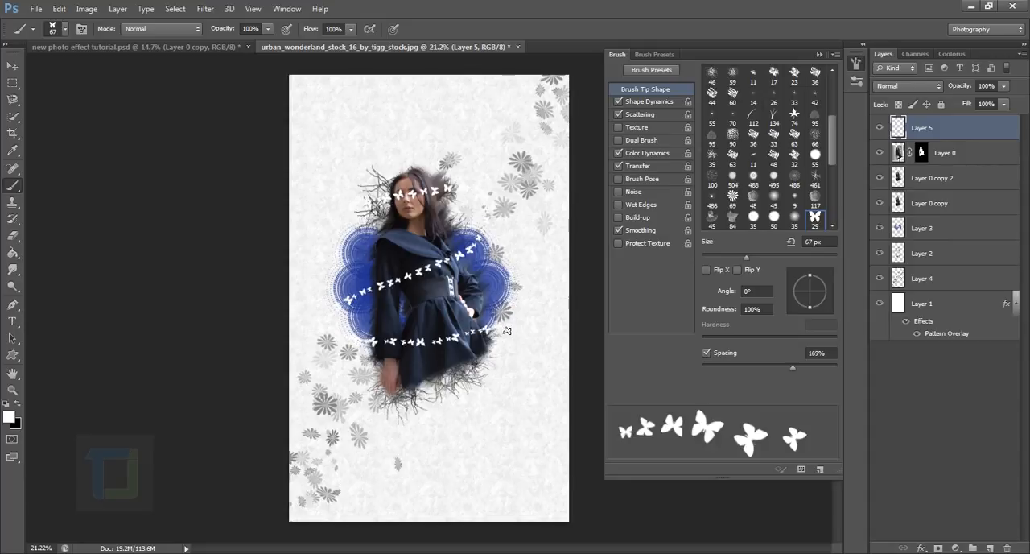
key(ctrl+z)
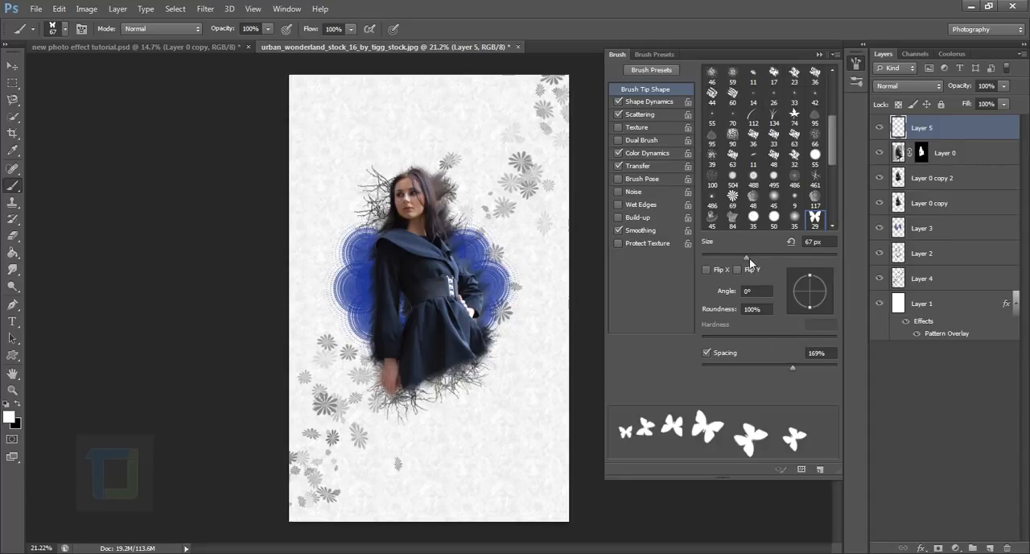
Try the winding butterfly trail at brush sizes of 94 px and 144 px, undoing each.
drag(749, 257, 764, 258)
mouse_move(359, 211)
mouse_down()
mouse_move(466, 197)
mouse_move(476, 241)
mouse_move(434, 278)
mouse_move(348, 316)
mouse_move(359, 354)
mouse_move(447, 330)
mouse_up()
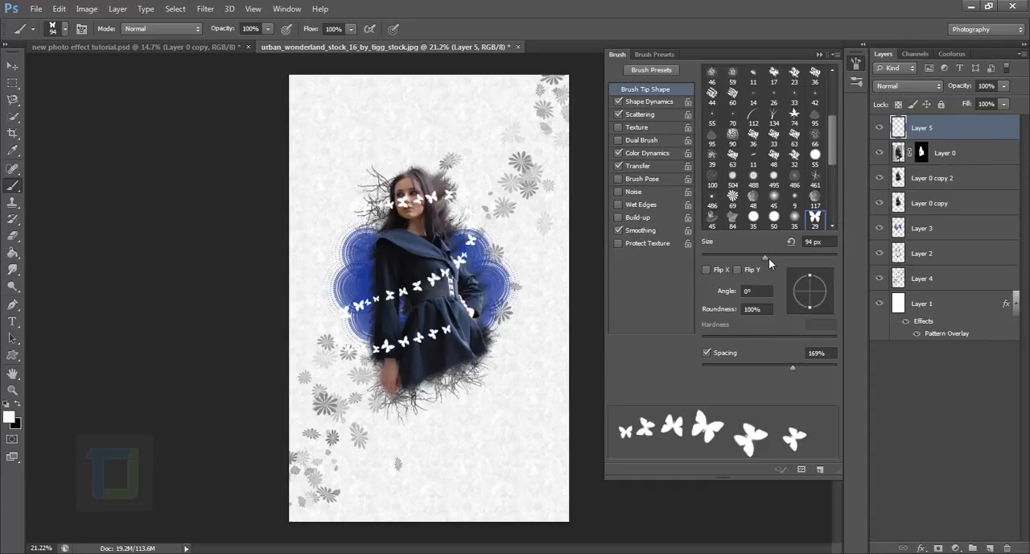
key(ctrl+z)
drag(766, 256, 784, 256)
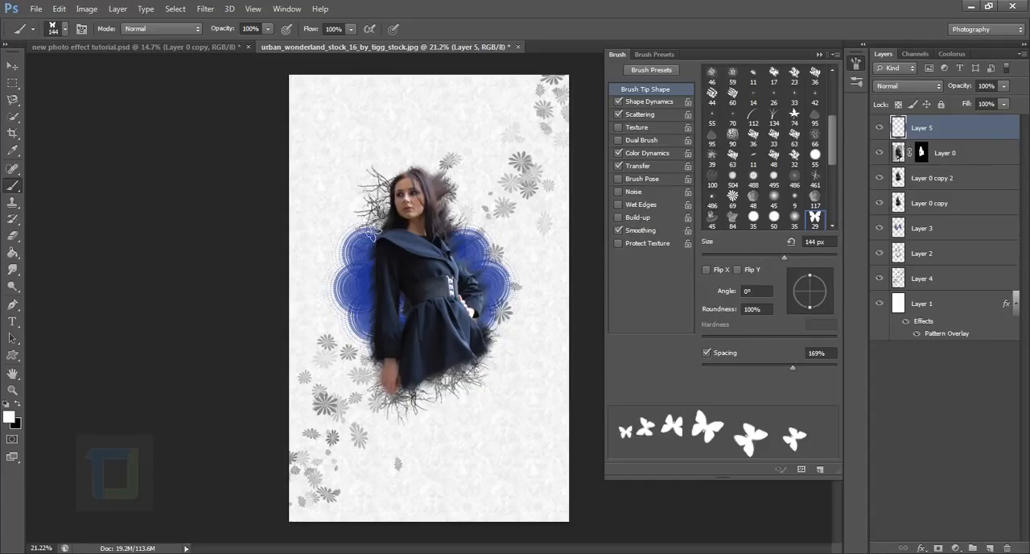
mouse_move(370, 232)
mouse_down()
mouse_move(479, 216)
mouse_move(417, 272)
mouse_move(416, 344)
mouse_move(473, 324)
mouse_up()
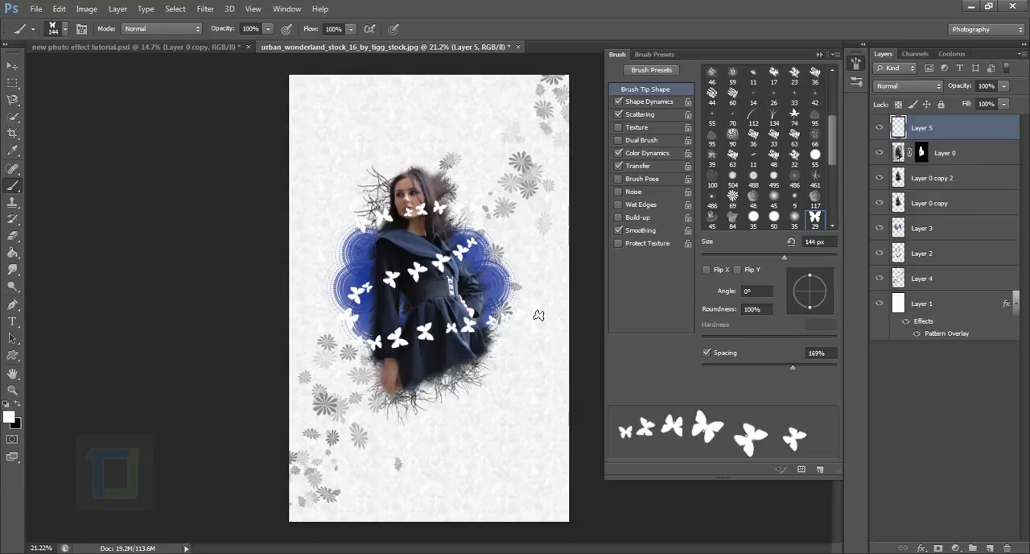
key(ctrl+z)
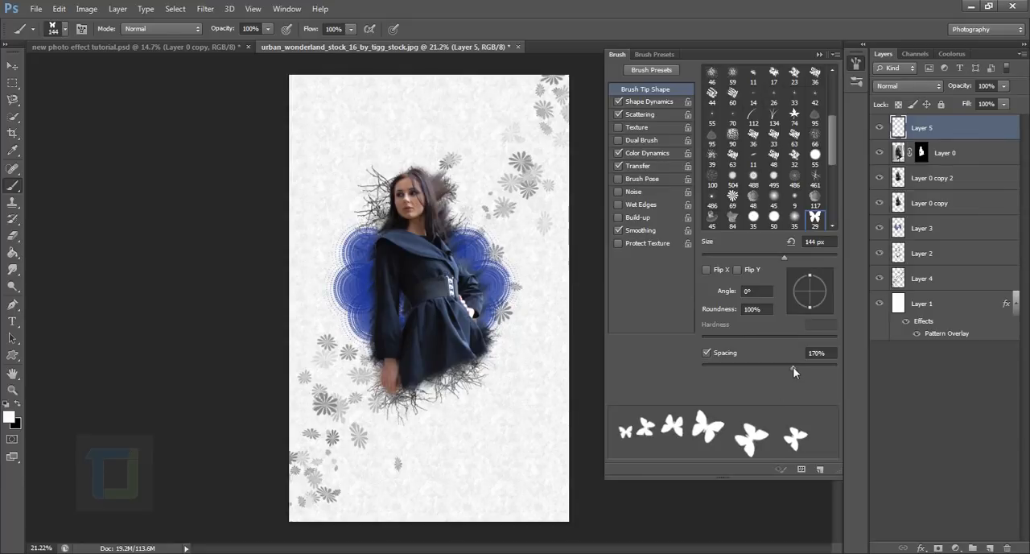
Set the butterfly brush to 138 px with 132% spacing and paint a trail winding around the woman's head, waist and skirt.
drag(792, 366, 777, 369)
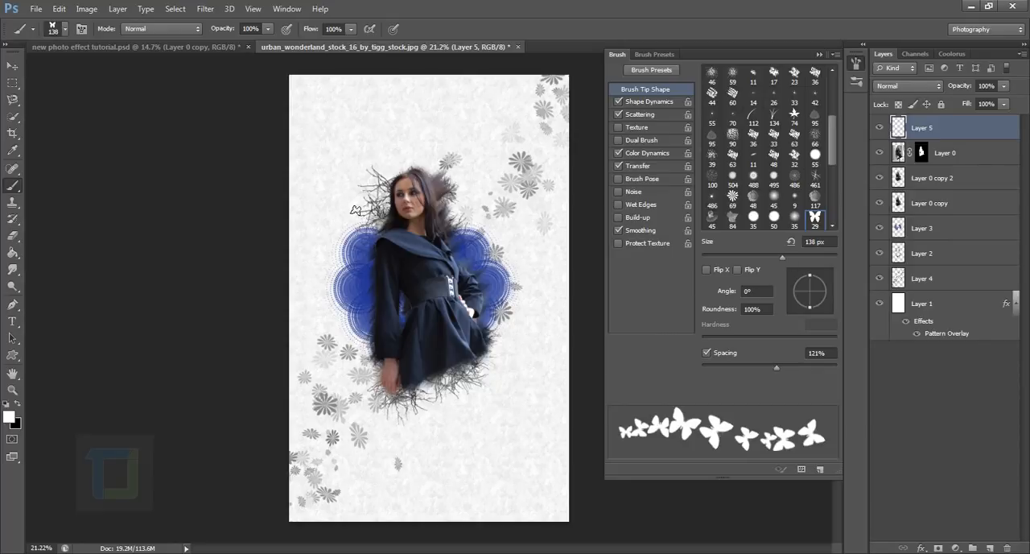
mouse_move(366, 197)
mouse_down()
mouse_move(406, 193)
mouse_move(457, 198)
mouse_move(478, 221)
mouse_move(418, 266)
mouse_move(361, 288)
mouse_move(358, 317)
mouse_move(447, 326)
mouse_move(519, 314)
mouse_up()
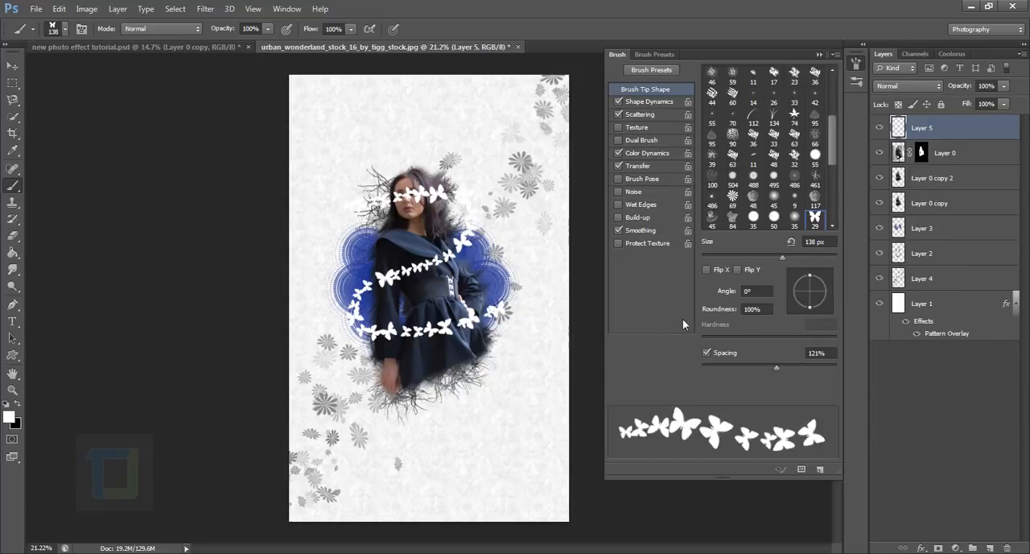
key(ctrl+z)
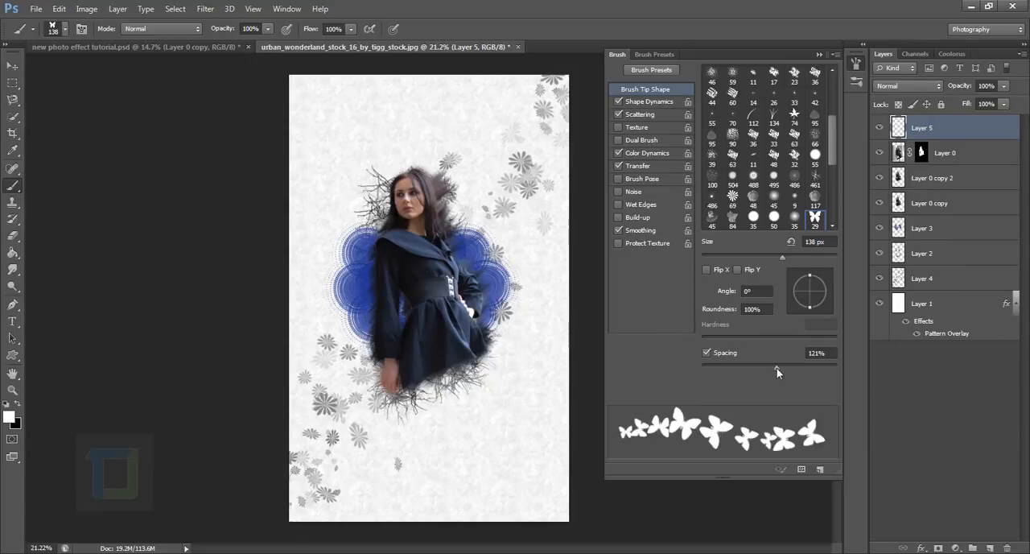
drag(777, 368, 780, 368)
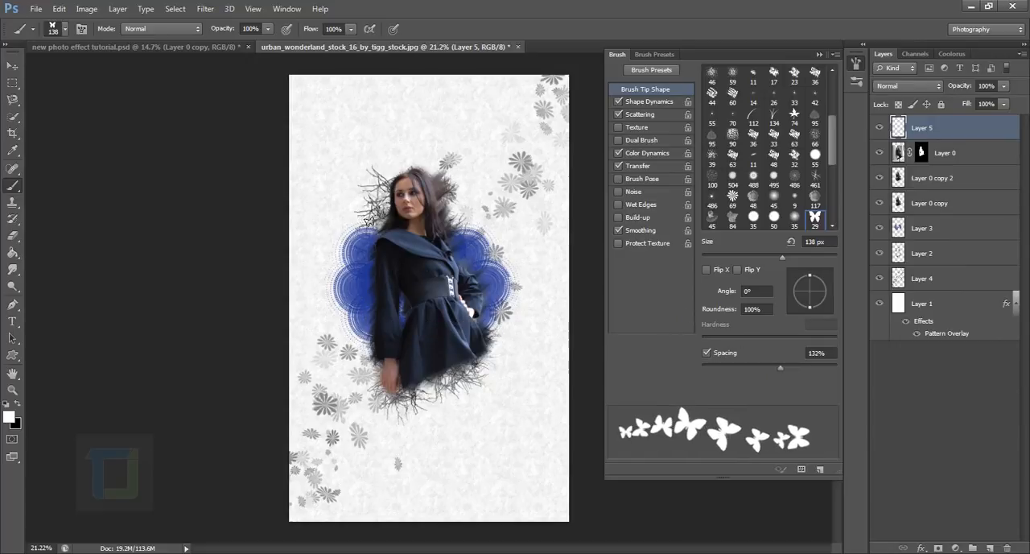
mouse_move(369, 209)
mouse_down()
mouse_move(451, 191)
mouse_move(481, 244)
mouse_move(406, 261)
mouse_move(359, 317)
mouse_move(386, 343)
mouse_move(527, 317)
mouse_up()
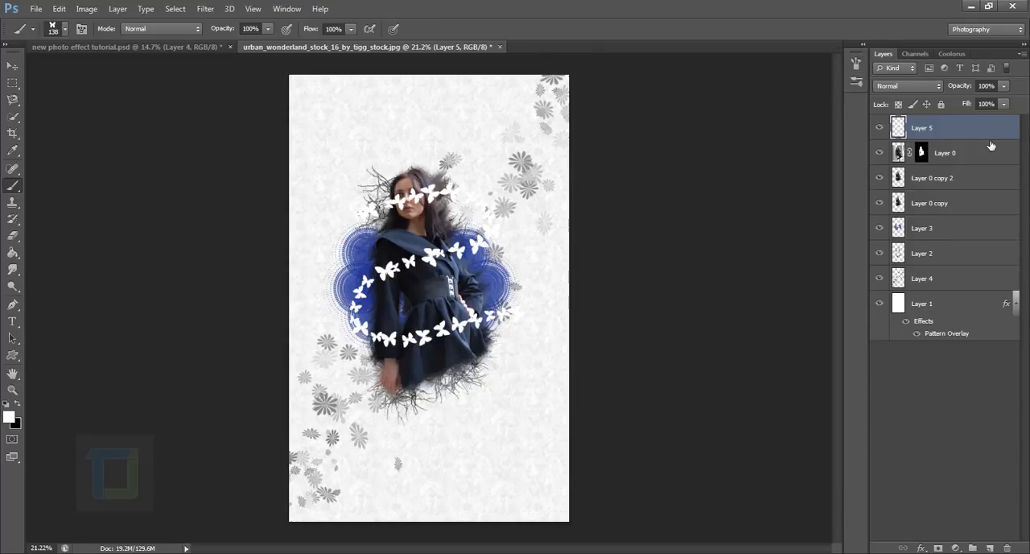
Add an Outer Glow effect with a 12% spread to the butterflies on Layer 5.
double_click(1008, 129)
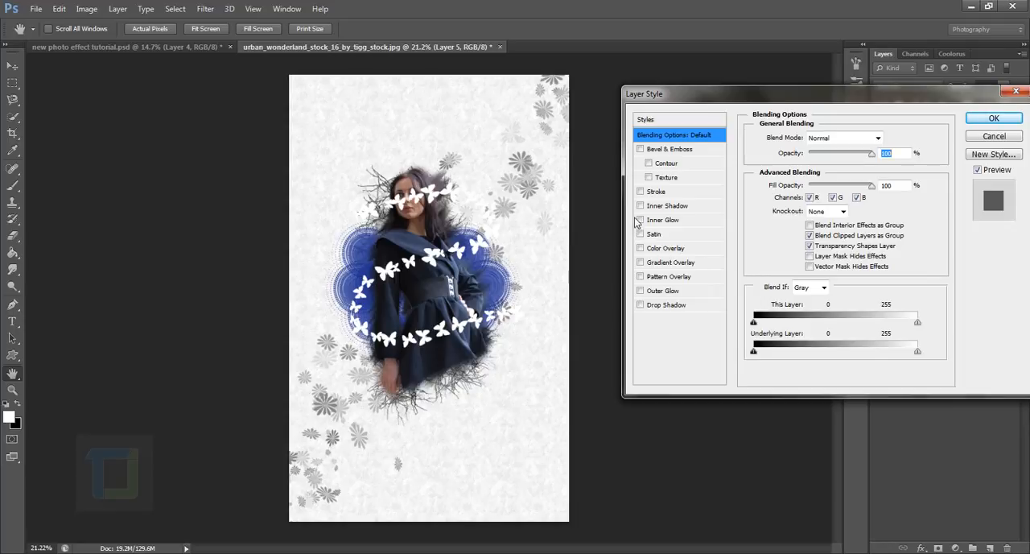
click(660, 291)
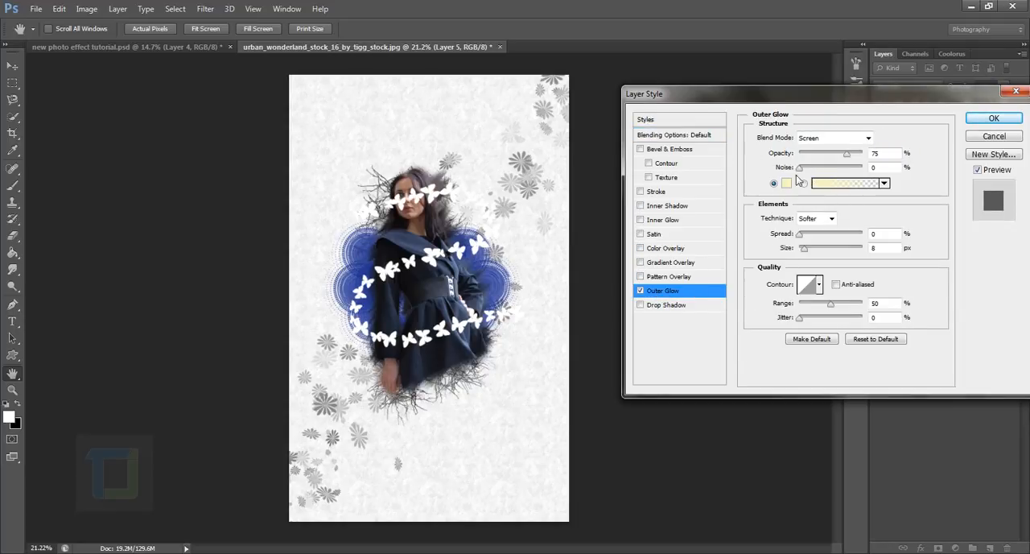
click(800, 235)
drag(802, 235, 808, 237)
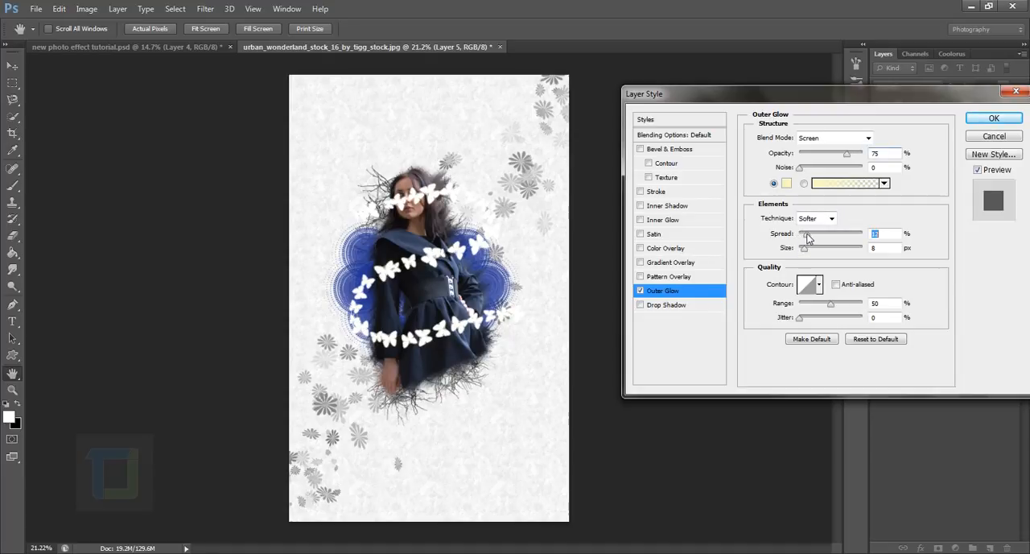
Set the butterflies' outer glow colour to magenta #f231e2.
click(786, 184)
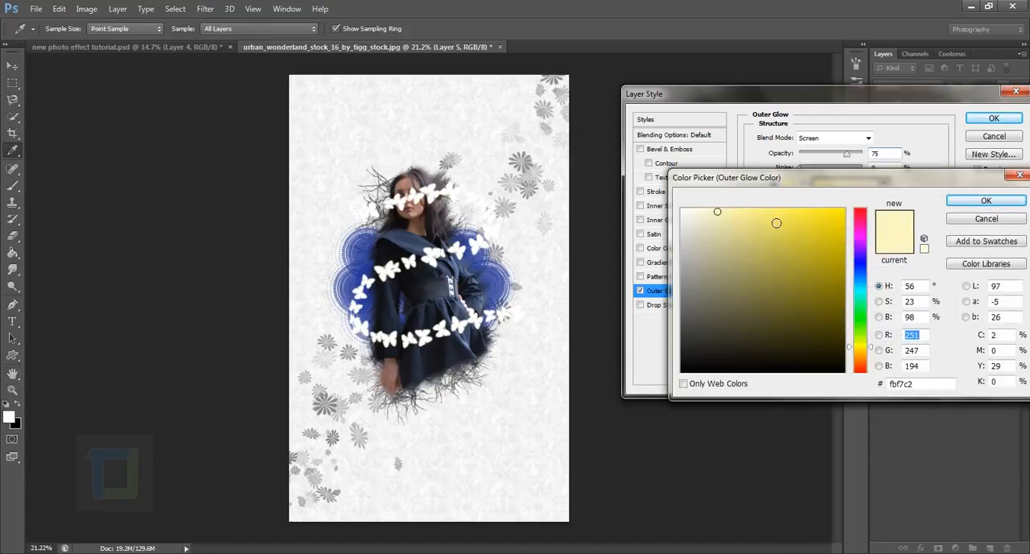
click(860, 232)
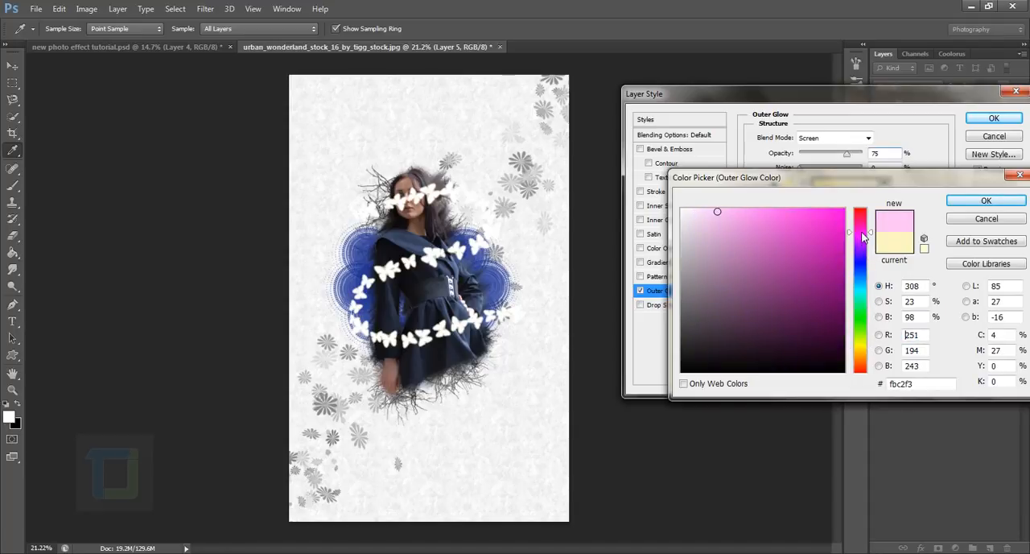
click(819, 235)
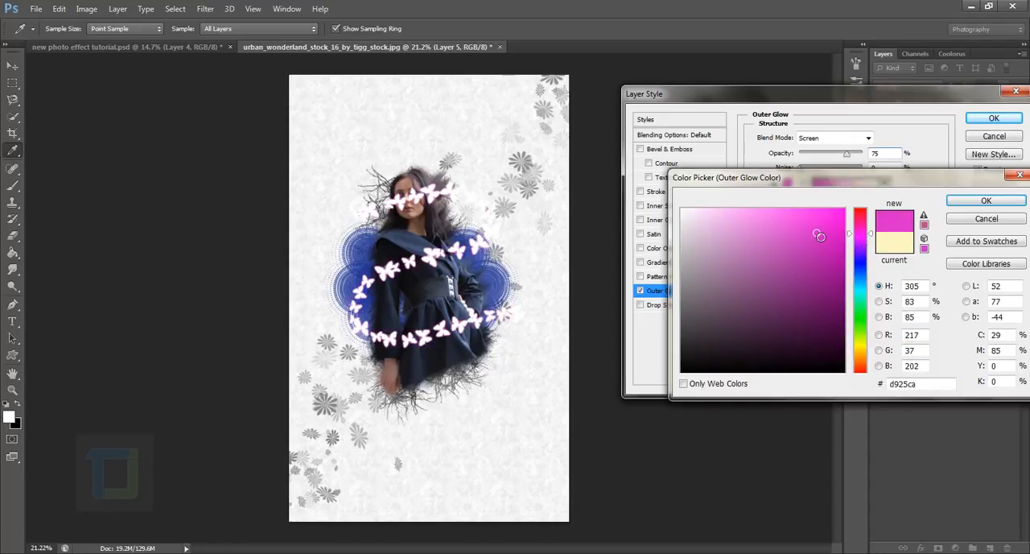
drag(817, 233, 815, 221)
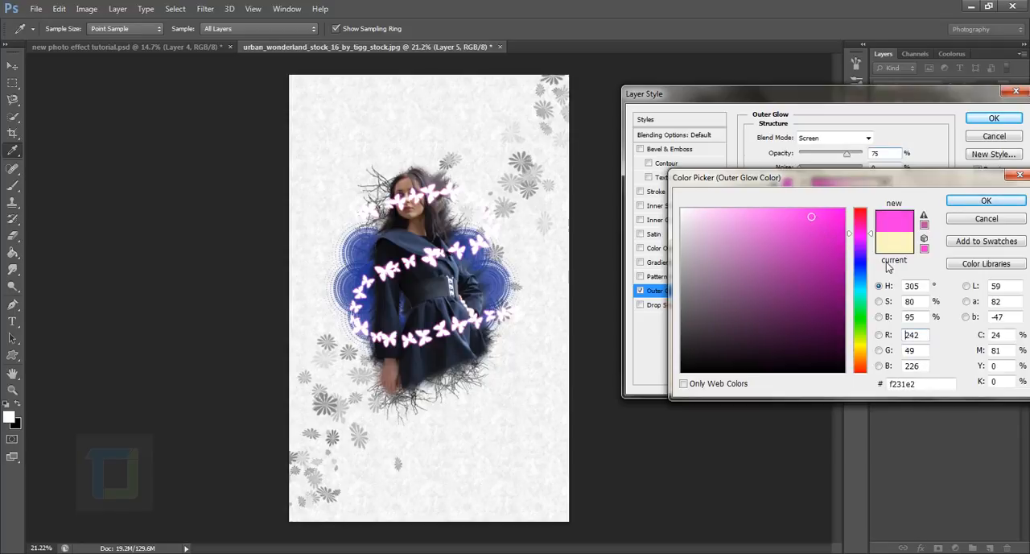
click(986, 201)
Set the outer glow's spread to 7%, opacity to 54% and size to 32 px.
drag(800, 233, 812, 254)
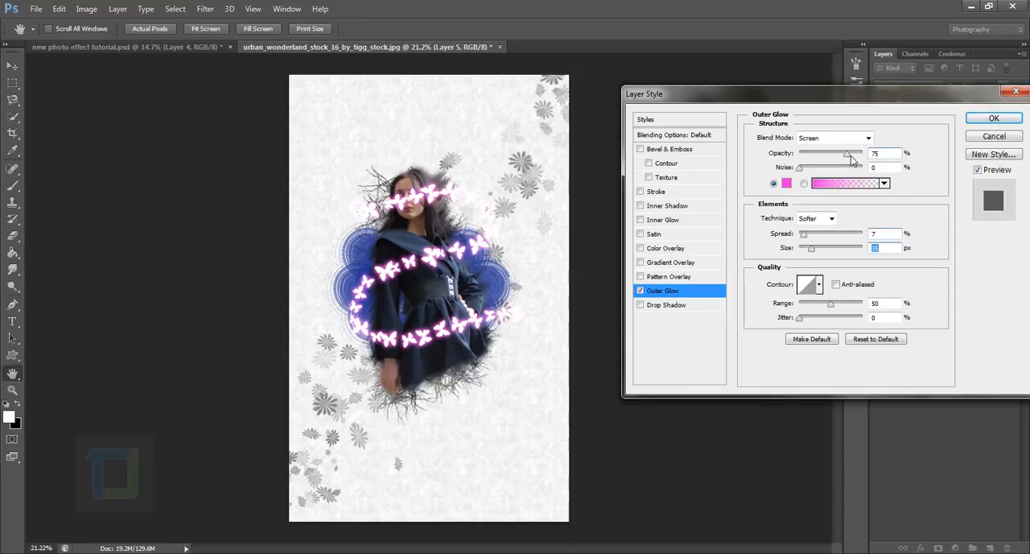
mouse_move(852, 158)
mouse_down()
mouse_move(819, 161)
mouse_move(833, 160)
mouse_up()
click(810, 249)
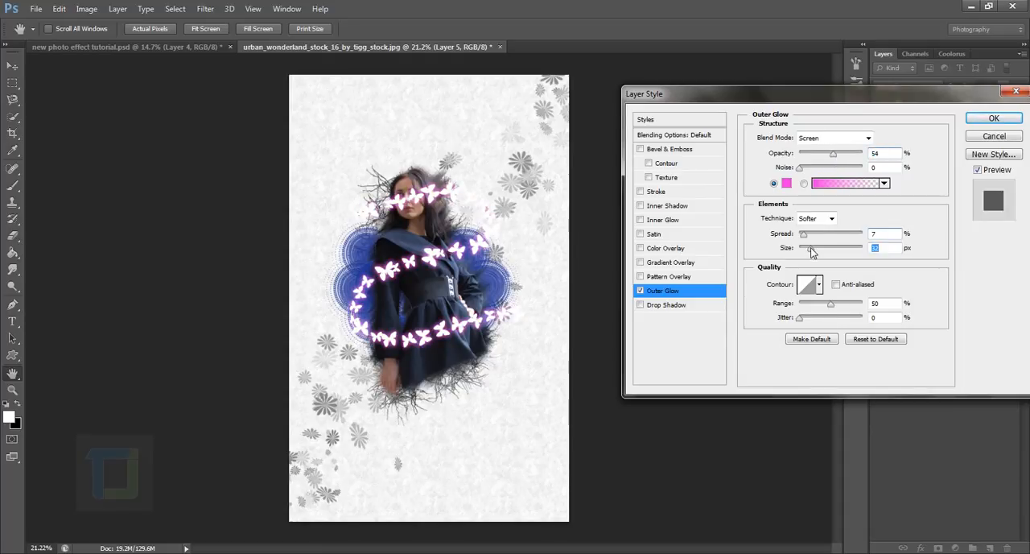
Lighten the outer glow colour to pink #f35be6.
click(786, 182)
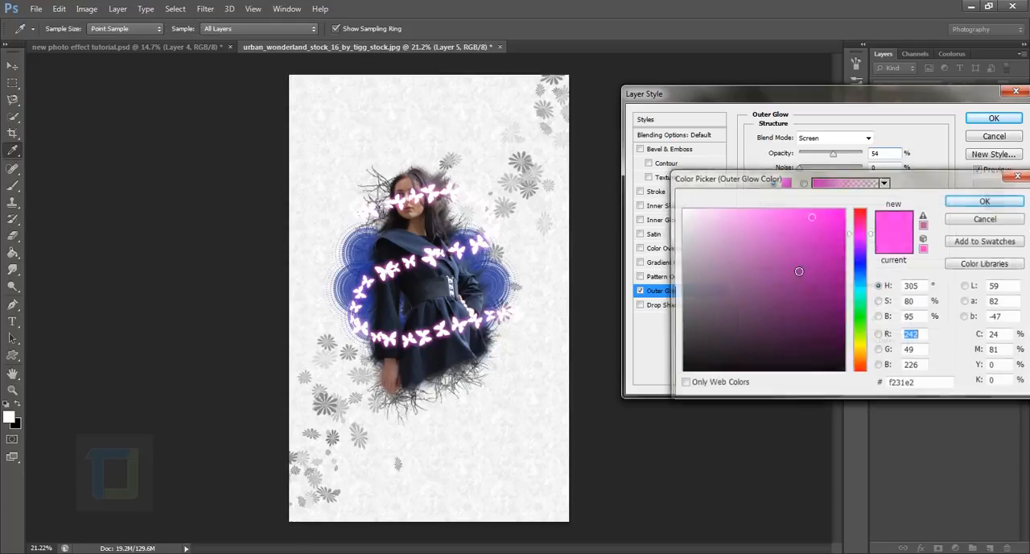
mouse_move(766, 223)
mouse_down()
mouse_move(756, 221)
mouse_move(787, 220)
mouse_up()
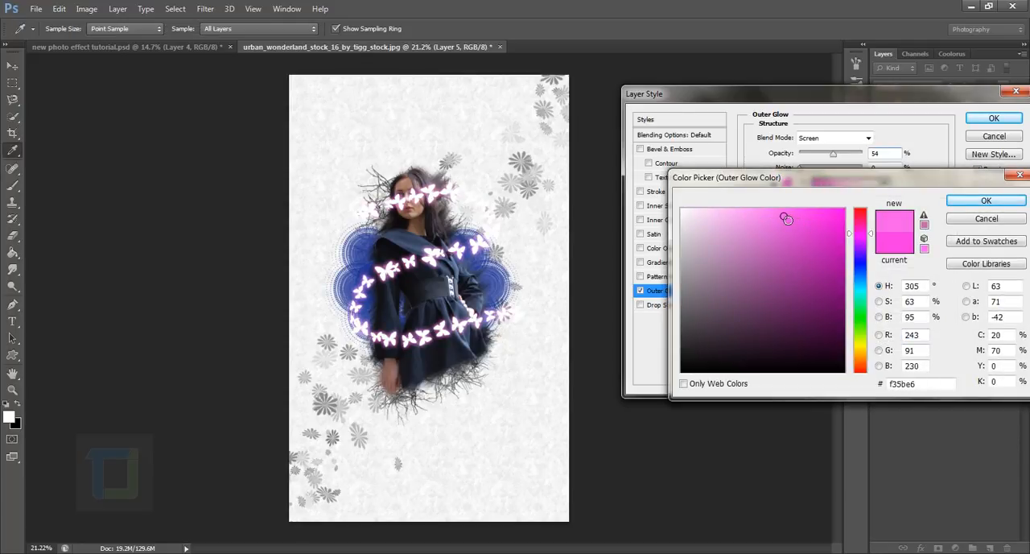
click(984, 200)
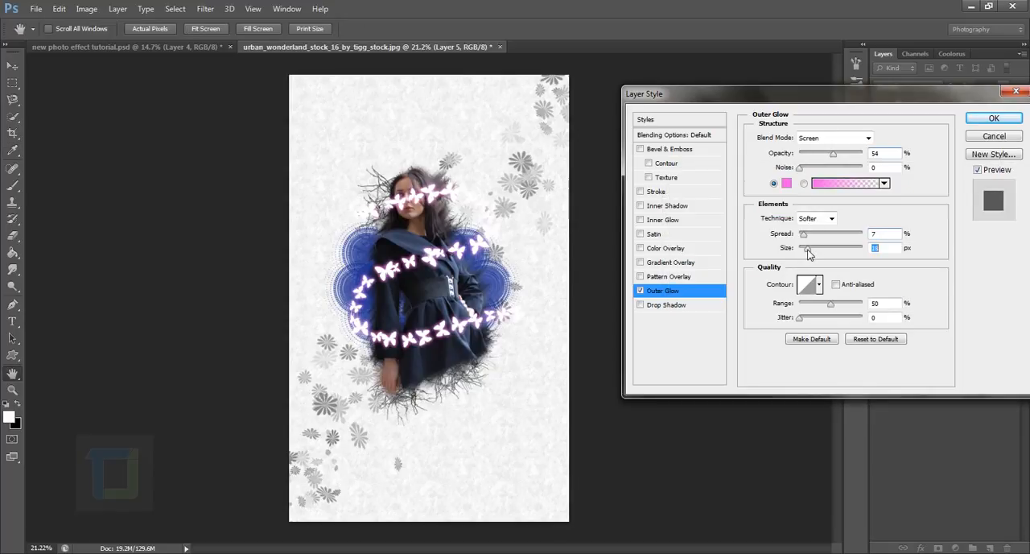
Set the outer glow's spread to 2% and size to 29 px, and apply the layer style.
drag(809, 253, 800, 235)
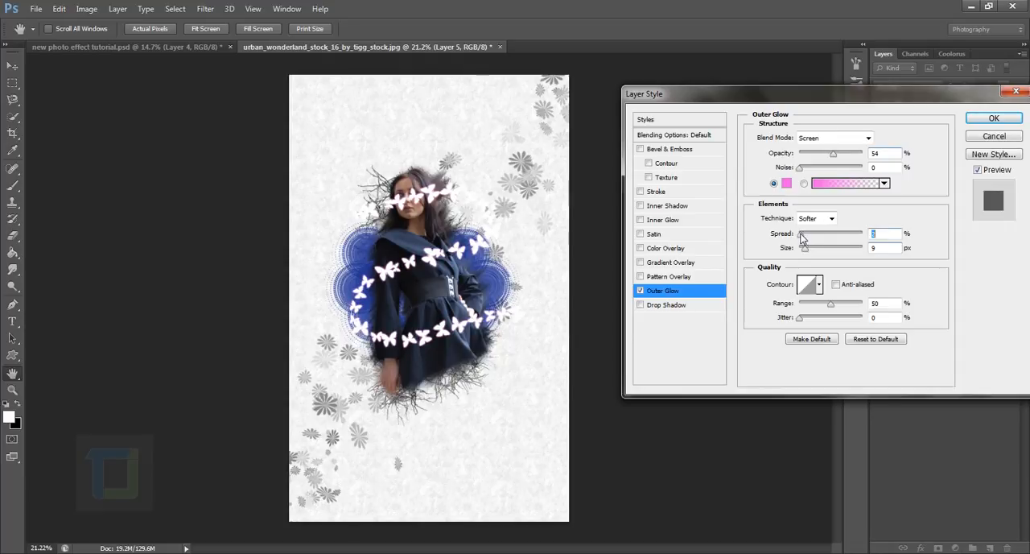
drag(805, 251, 812, 256)
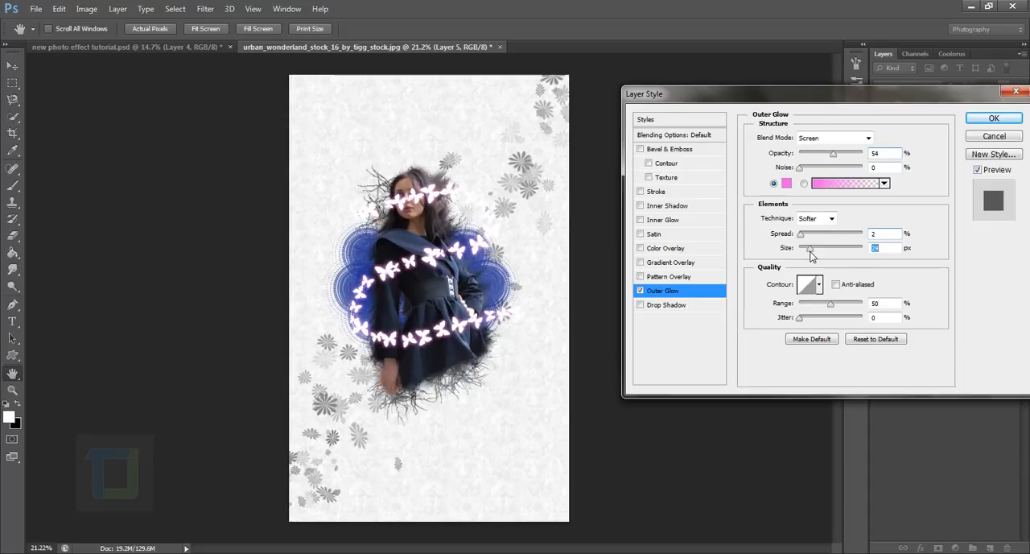
click(994, 118)
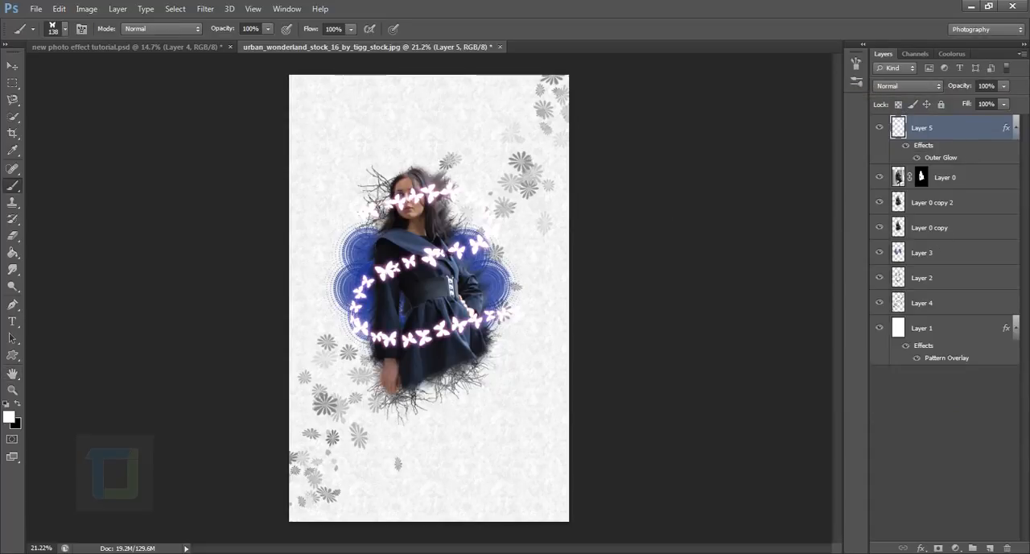
Add a layer mask to Layer 5 and prepare a soft round brush with black as the foreground colour.
click(938, 548)
key(x)
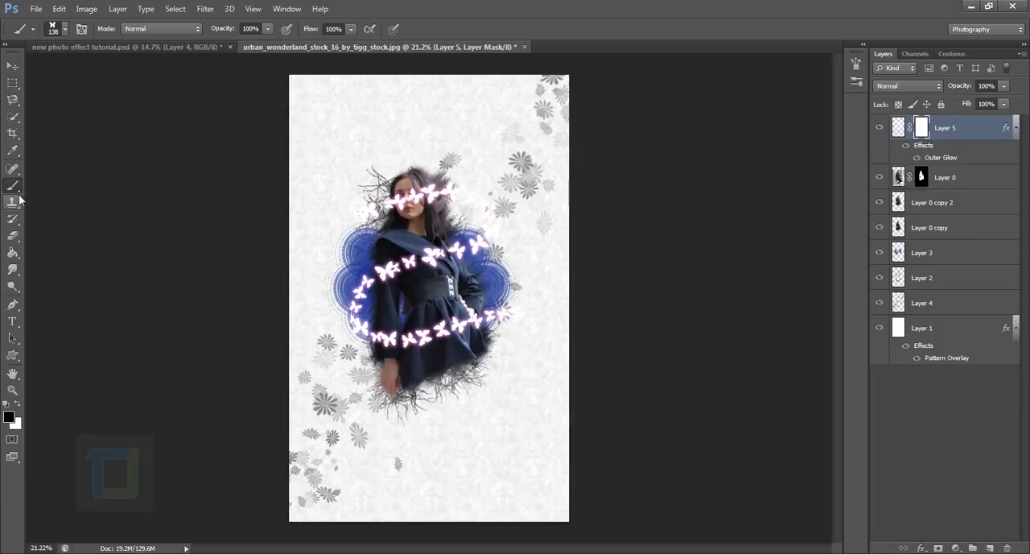
click(66, 30)
click(42, 143)
click(709, 5)
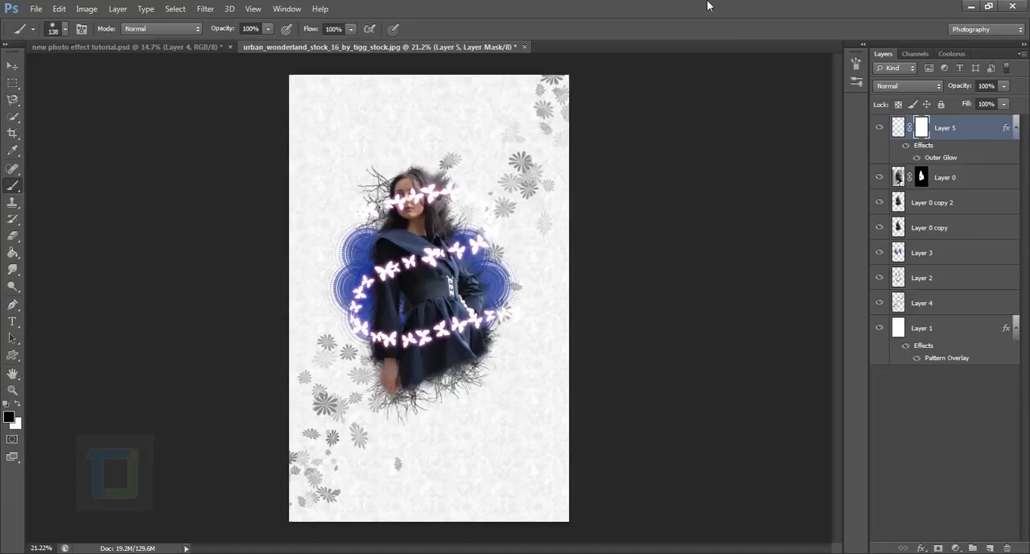
Hide the butterflies across the woman's face and hair on Layer 5's mask, with the brush hardness at 66%.
scroll(298, 340, up, 5)
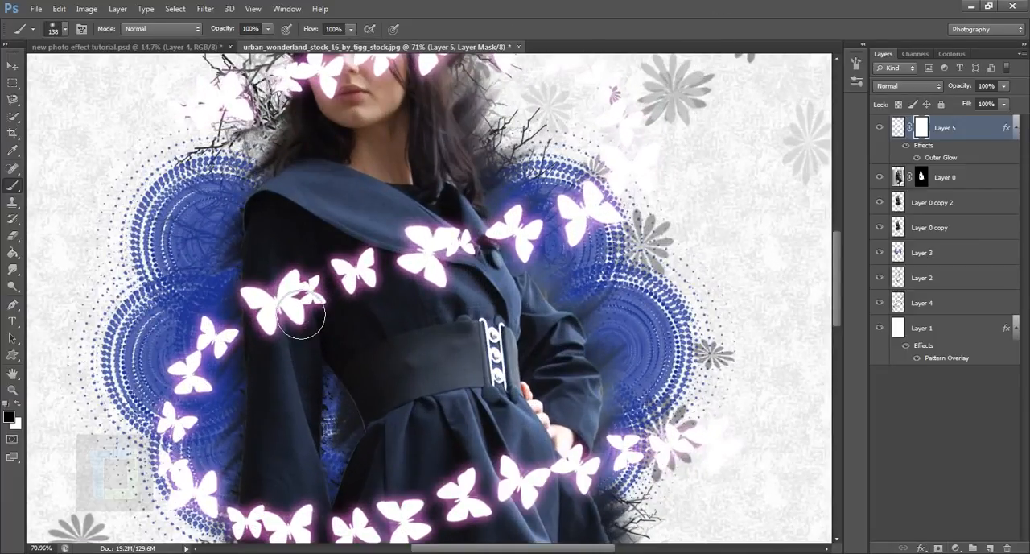
drag(379, 123, 414, 284)
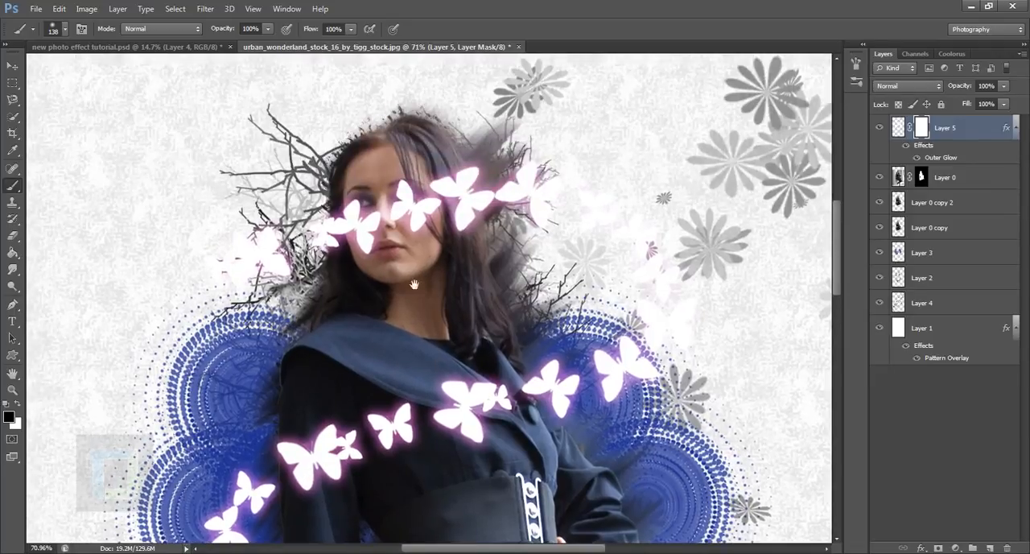
mouse_move(378, 235)
mouse_down()
mouse_move(387, 266)
mouse_move(394, 252)
mouse_move(400, 266)
mouse_move(385, 236)
mouse_move(376, 330)
mouse_move(400, 218)
mouse_move(389, 286)
mouse_move(387, 256)
mouse_up()
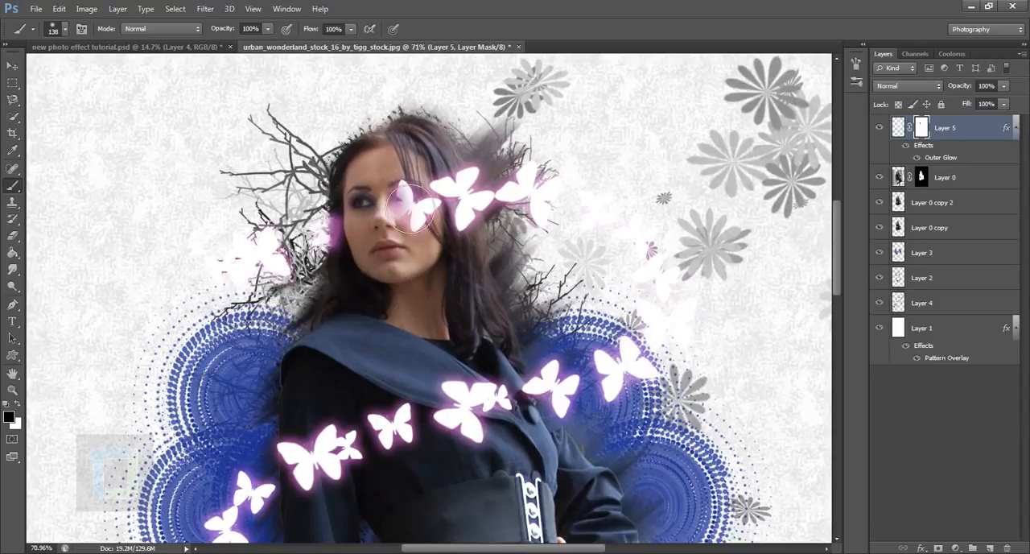
right_click(375, 219)
drag(398, 209, 418, 209)
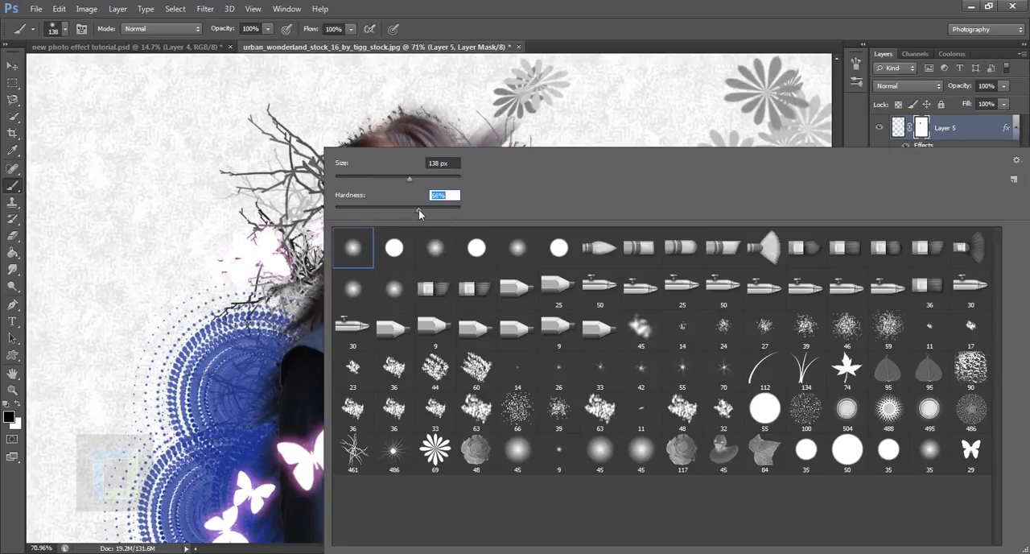
click(610, 7)
mouse_move(448, 239)
mouse_down()
mouse_move(456, 211)
mouse_move(458, 263)
mouse_move(476, 219)
mouse_move(479, 268)
mouse_move(482, 221)
mouse_move(488, 278)
mouse_up()
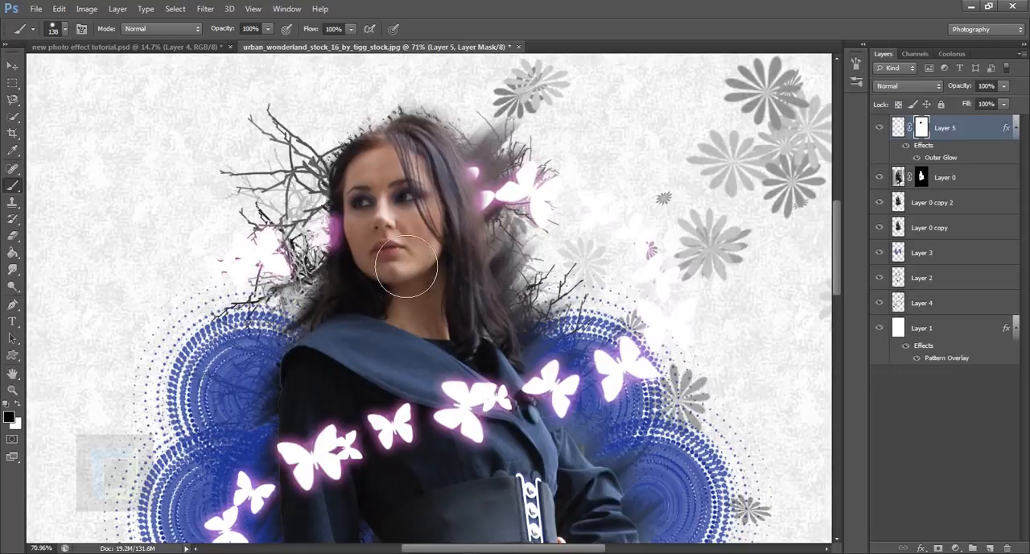
Mask out the lower row of butterflies across her sleeve and skirt, up to her hand.
key(space)
drag(410, 379, 428, 185)
key(space)
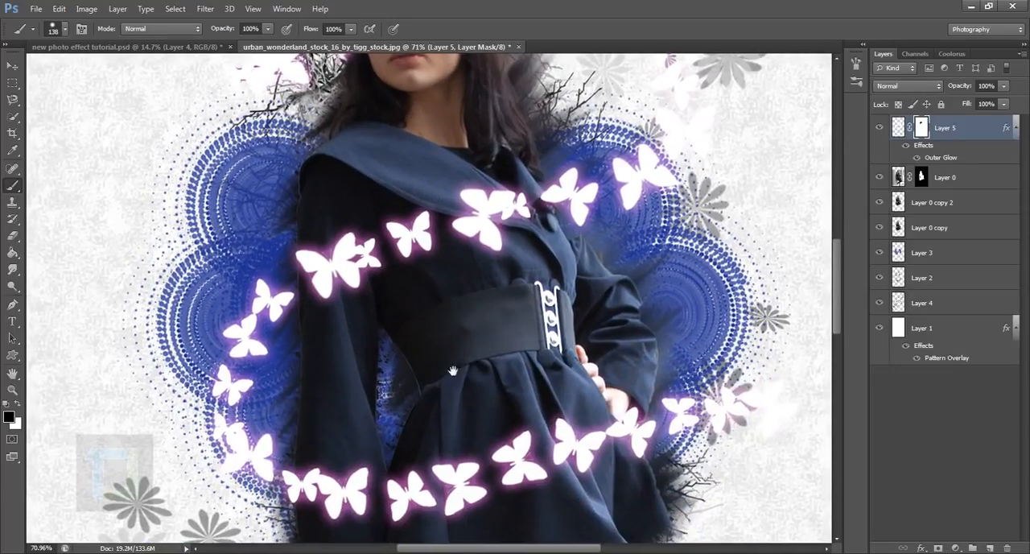
drag(453, 370, 453, 189)
mouse_move(351, 349)
mouse_down()
mouse_move(342, 334)
mouse_move(355, 330)
mouse_move(360, 358)
mouse_move(465, 374)
mouse_move(567, 274)
mouse_move(612, 258)
mouse_move(632, 265)
mouse_move(646, 296)
mouse_move(692, 266)
mouse_move(629, 247)
mouse_up()
key(x)
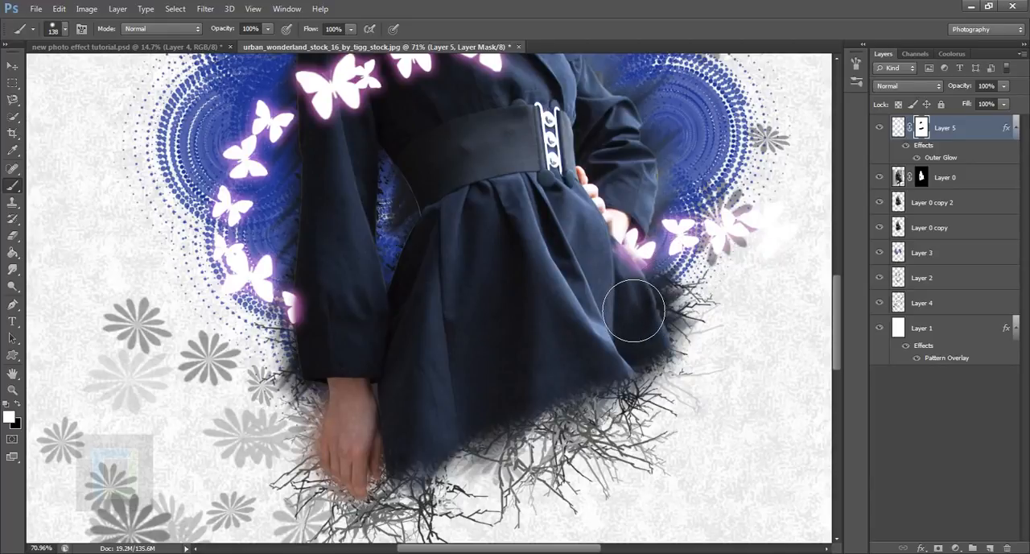
key(x)
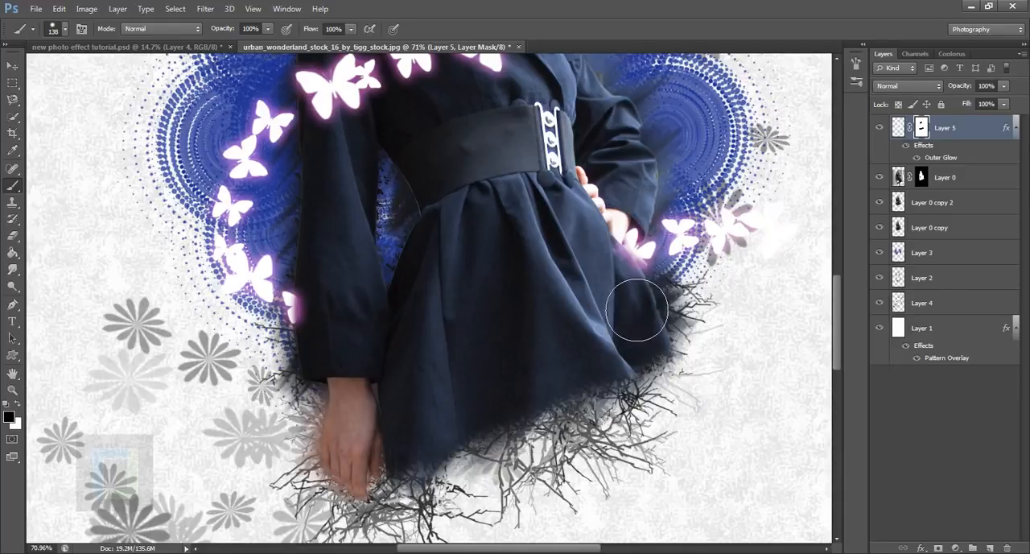
scroll(635, 311, down, 5)
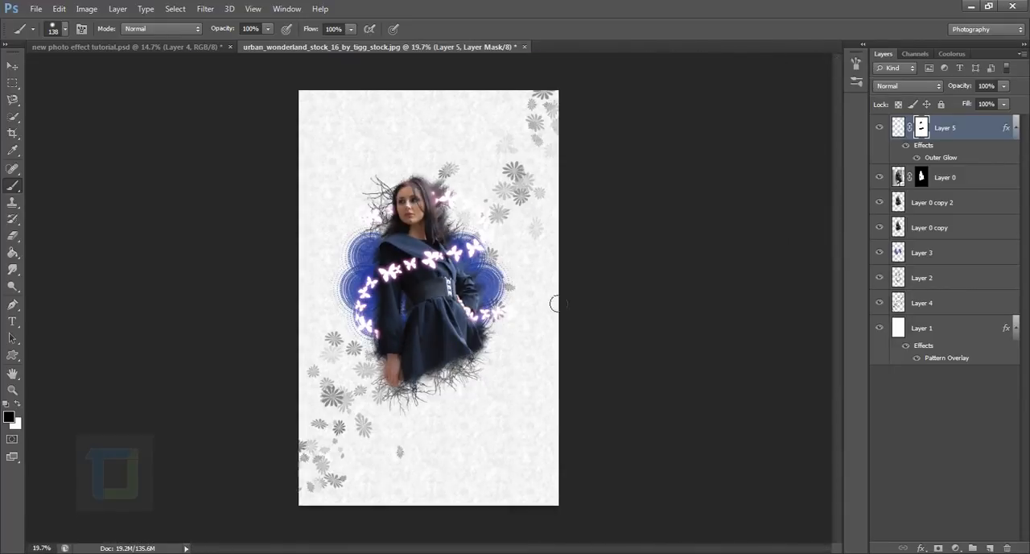
scroll(516, 301, up, 1)
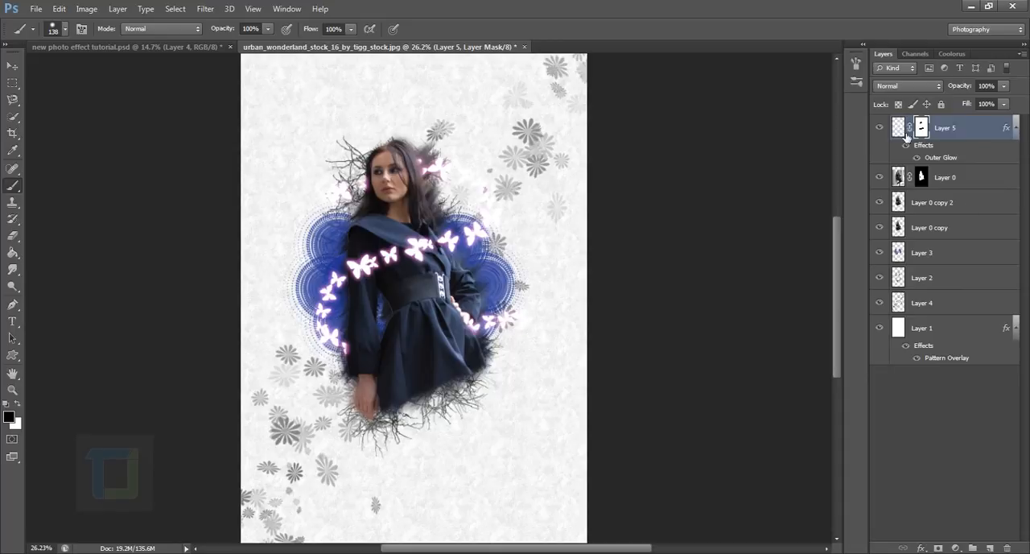
click(907, 146)
click(907, 146)
scroll(499, 273, down, 4)
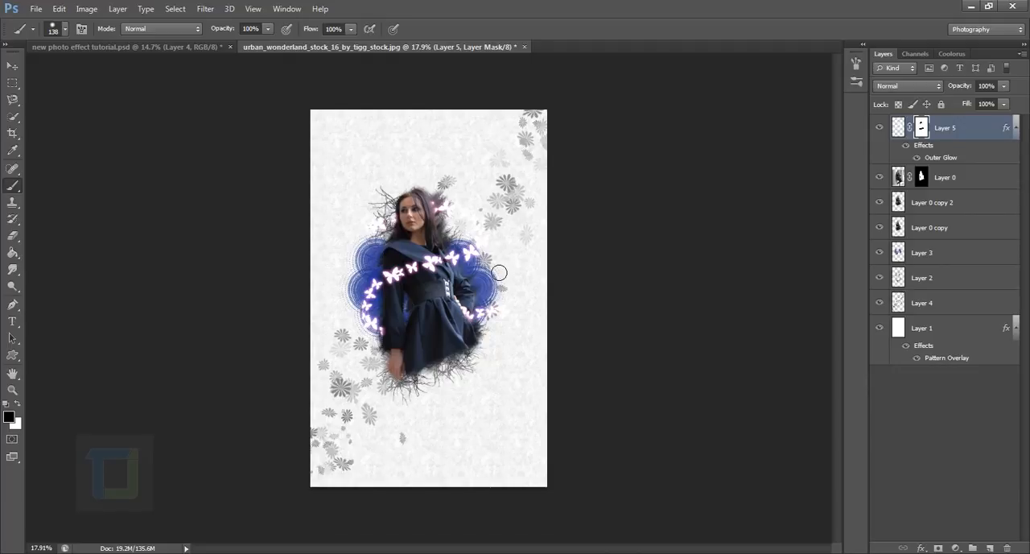
Create a new layer above Layer 5 and prepare a 900 px soft round brush with cyan #24d4e9 as the foreground colour.
key(x)
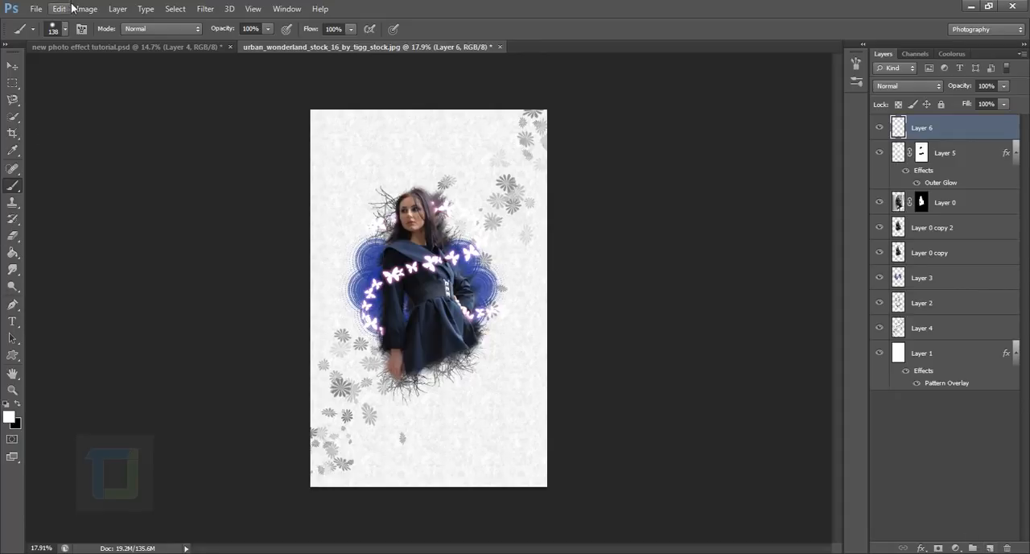
click(65, 29)
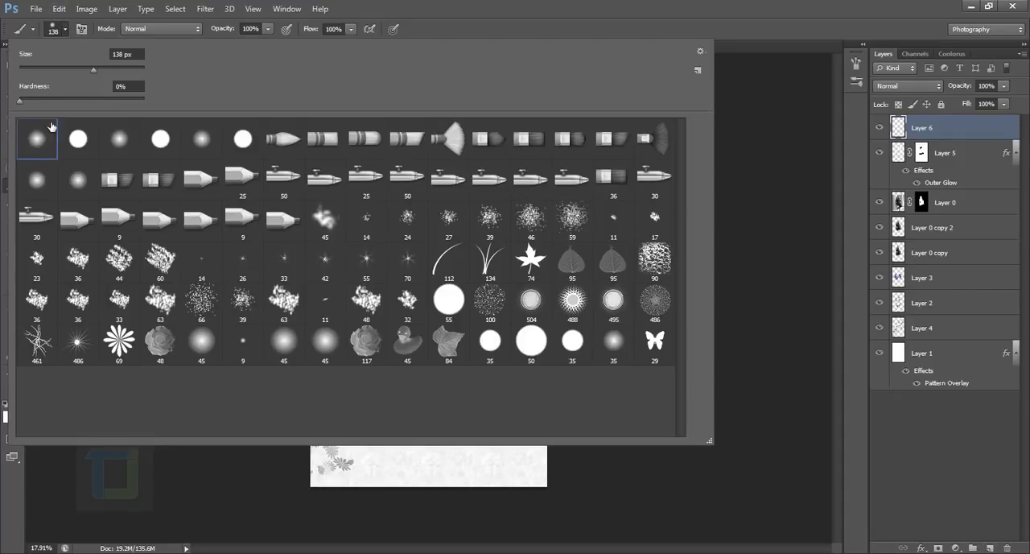
click(759, 6)
click(10, 416)
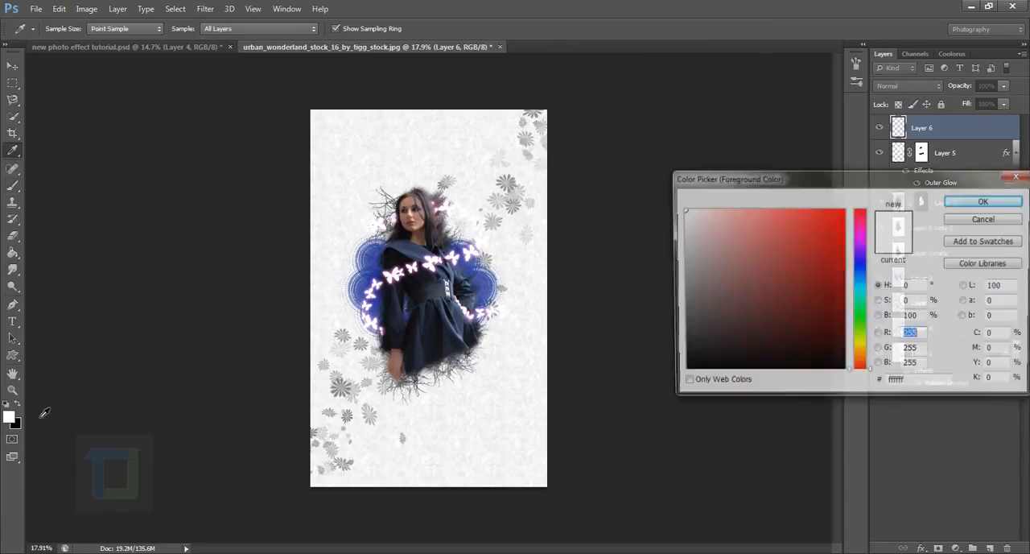
mouse_move(859, 296)
mouse_down()
mouse_move(859, 306)
mouse_move(862, 292)
mouse_up()
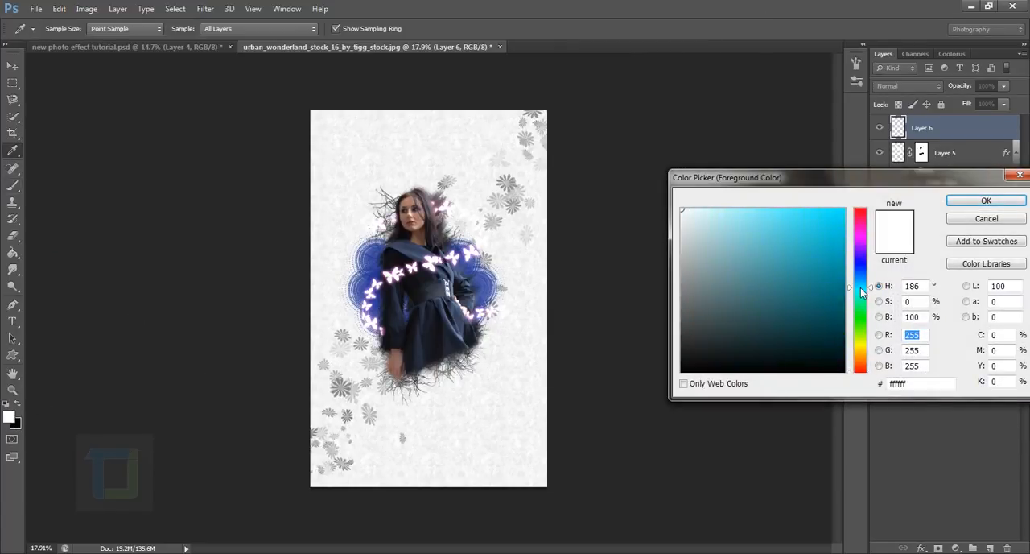
drag(830, 246, 819, 222)
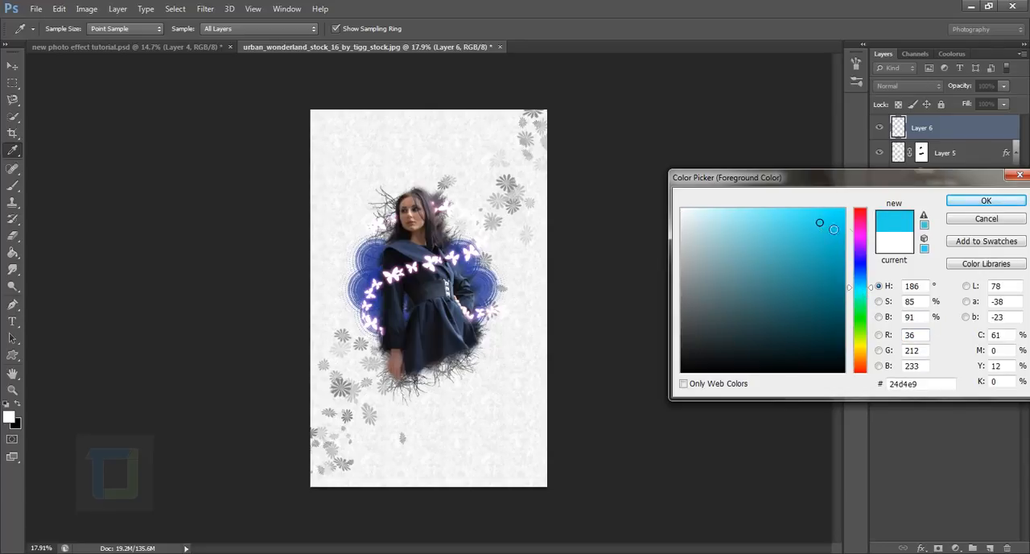
click(985, 201)
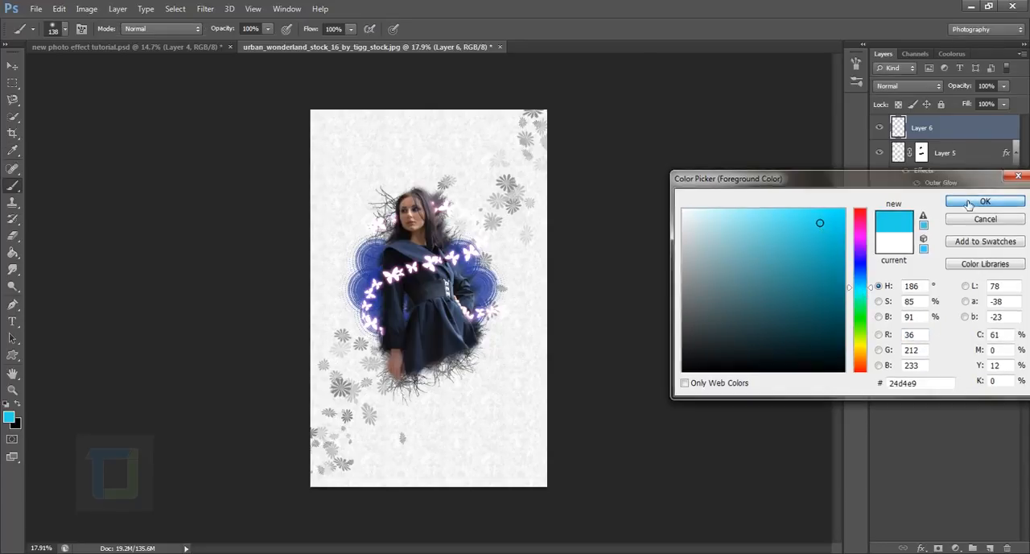
key(b)
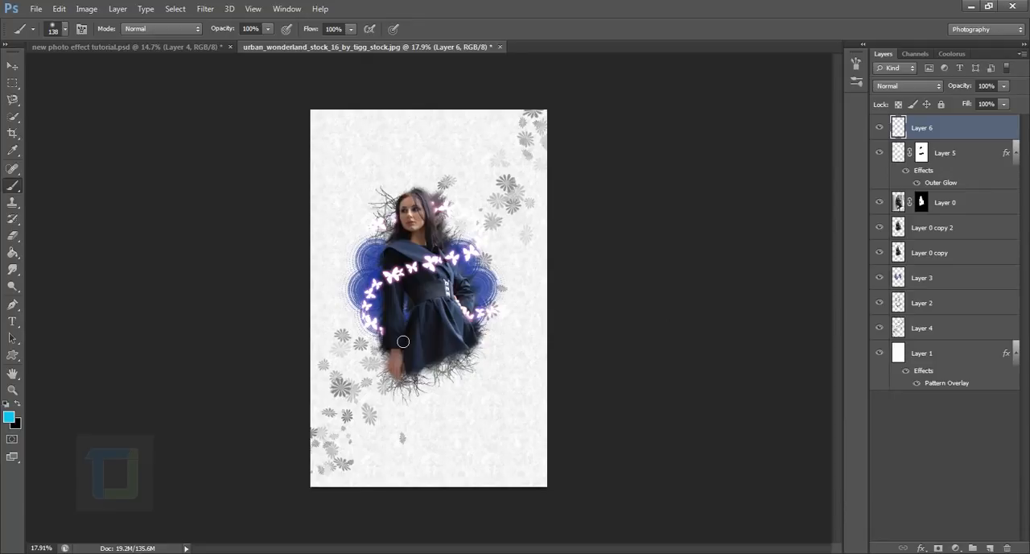
key(bracketright)
key(bracketright)
key(bracketright)
key(bracketright)
key(bracketright)
key(bracketright)
key(bracketright)
key(bracketright)
key(bracketright)
key(bracketright)
key(bracketright)
key(bracketright)
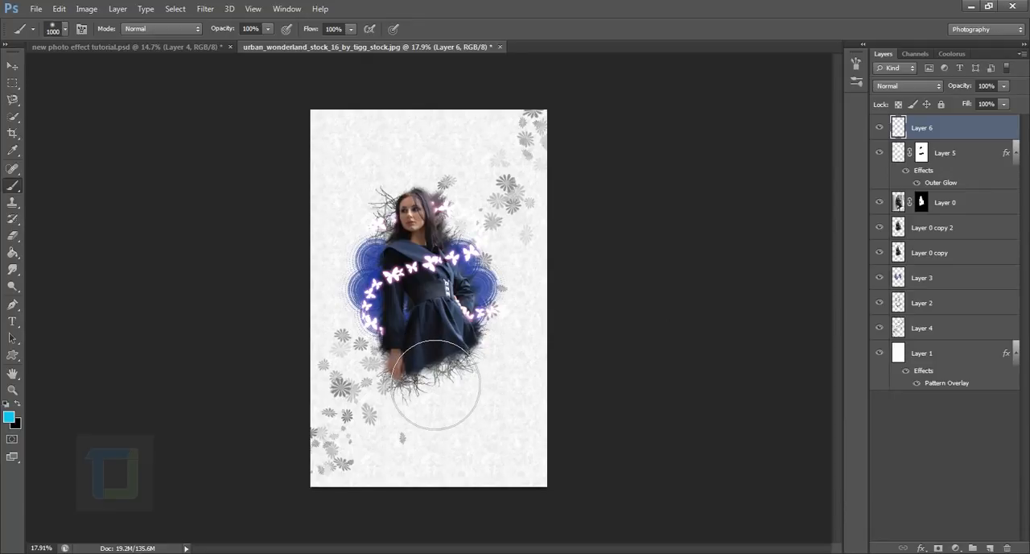
key(bracketleft)
Try a soft cyan glow over her lower sleeve and skirt with Screen blending, and undo it.
drag(378, 330, 434, 386)
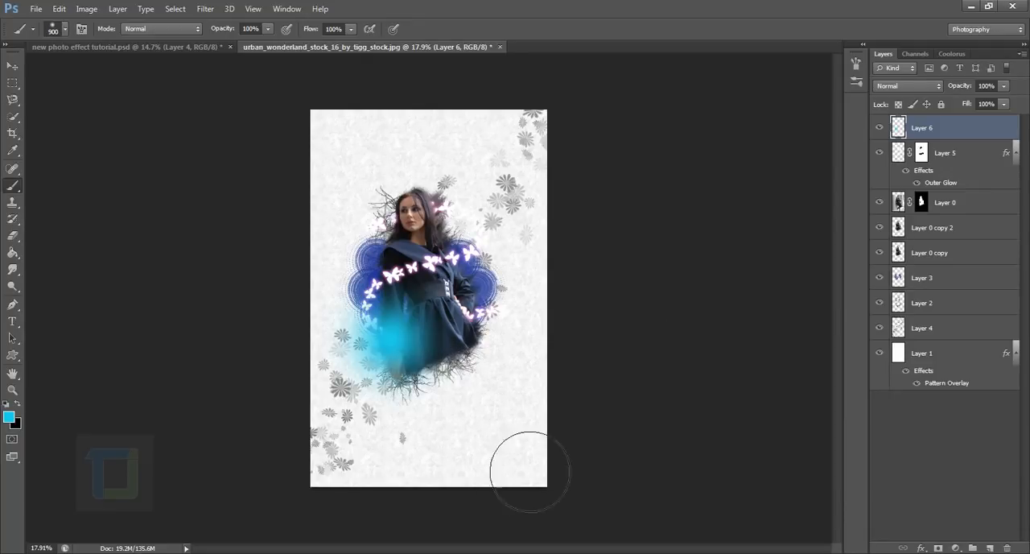
click(907, 86)
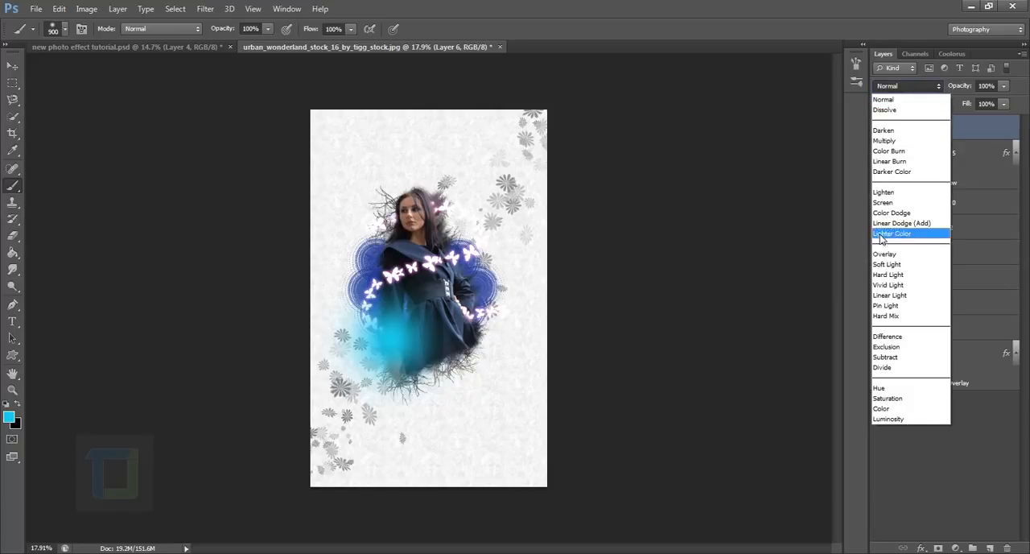
click(891, 202)
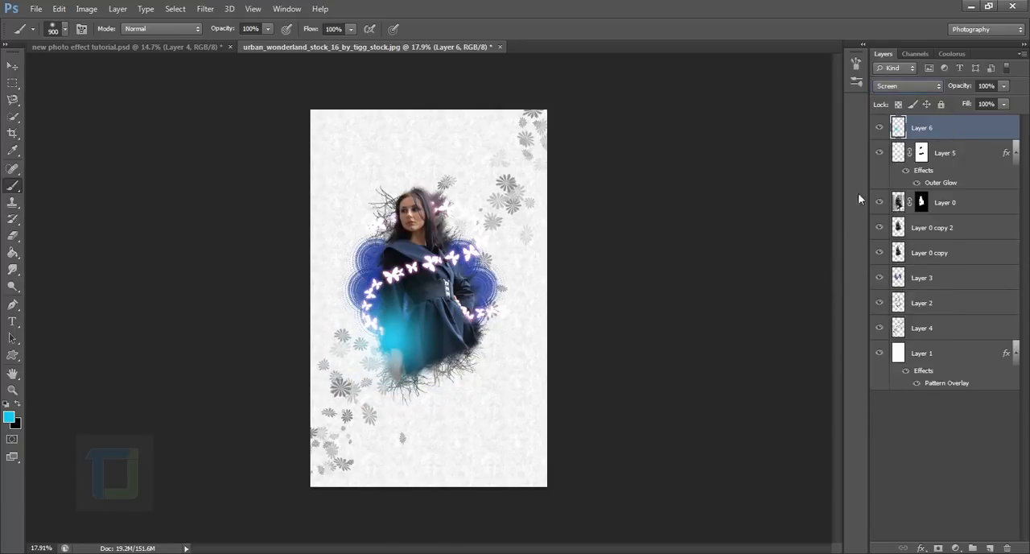
key(ctrl+z)
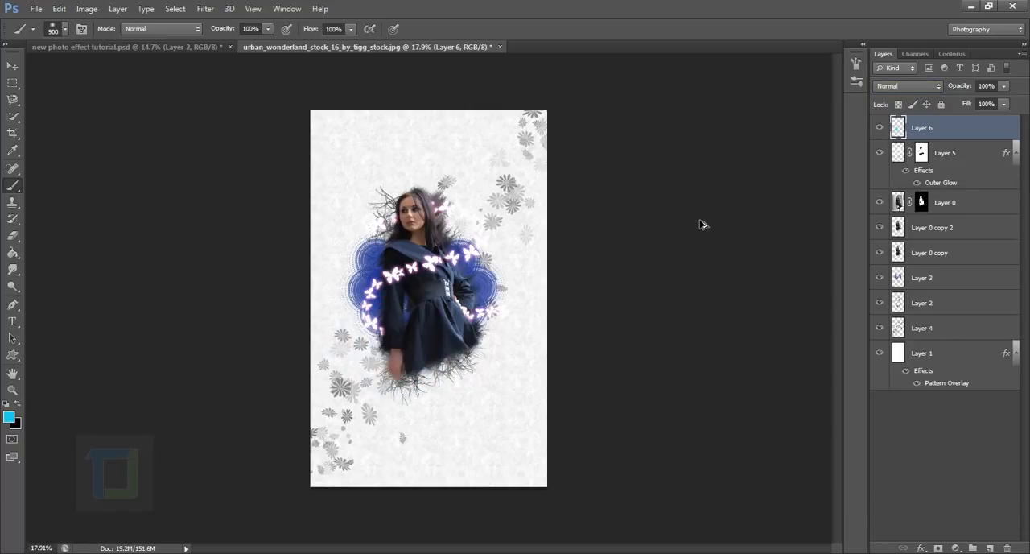
Paint a soft, darker teal glow over her lower sleeve and skirt on Layer 6 and set the layer to Screen.
click(11, 422)
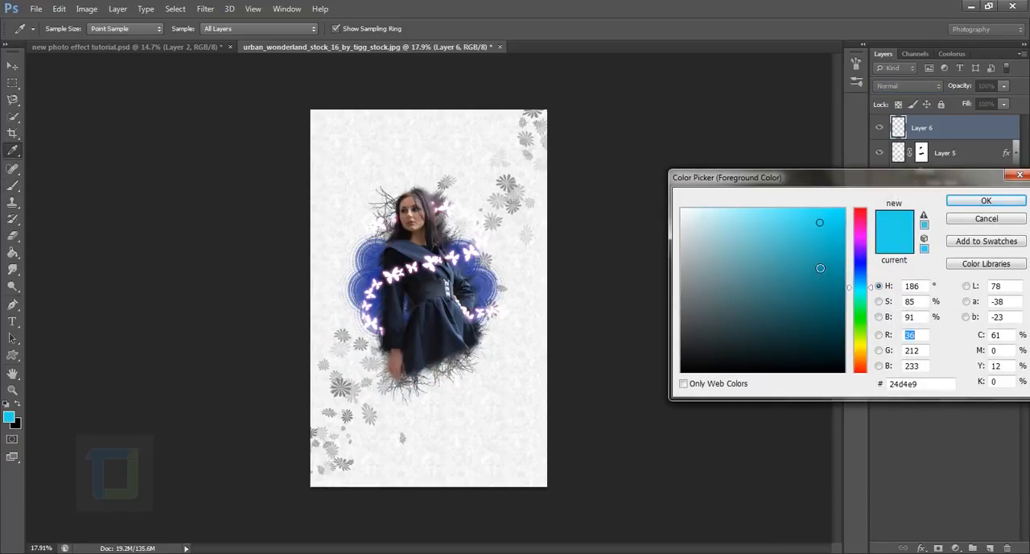
click(815, 257)
click(985, 201)
key(b)
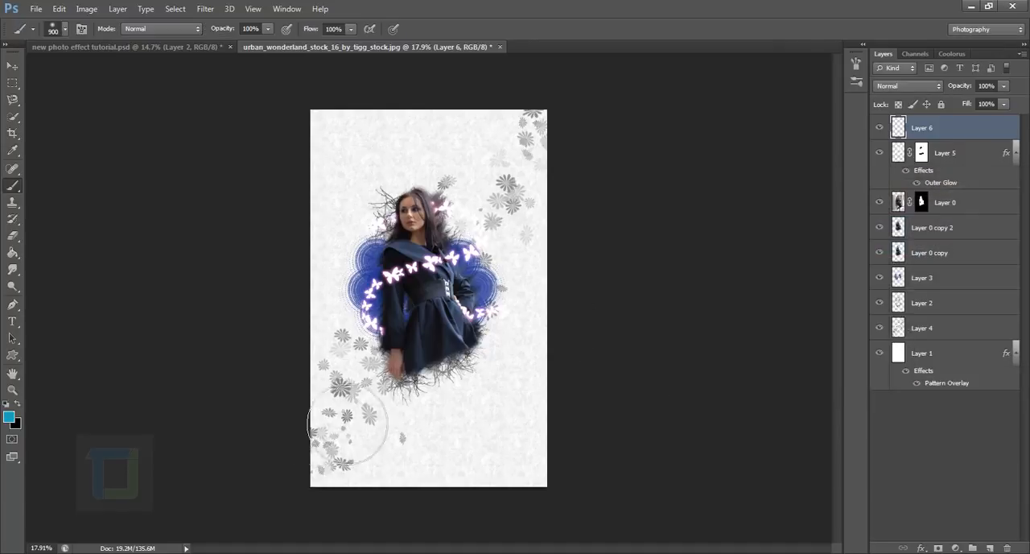
drag(366, 338, 422, 377)
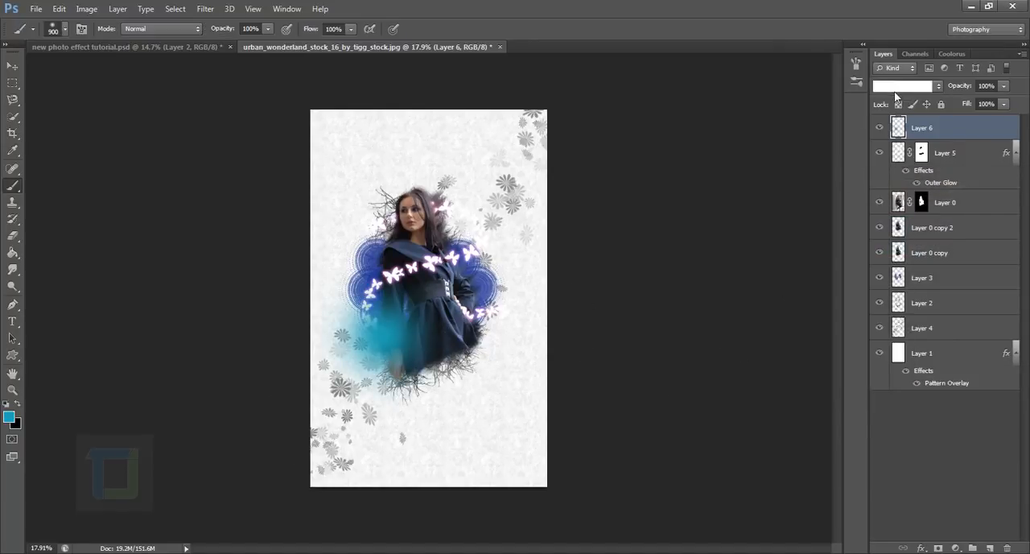
click(895, 86)
click(883, 202)
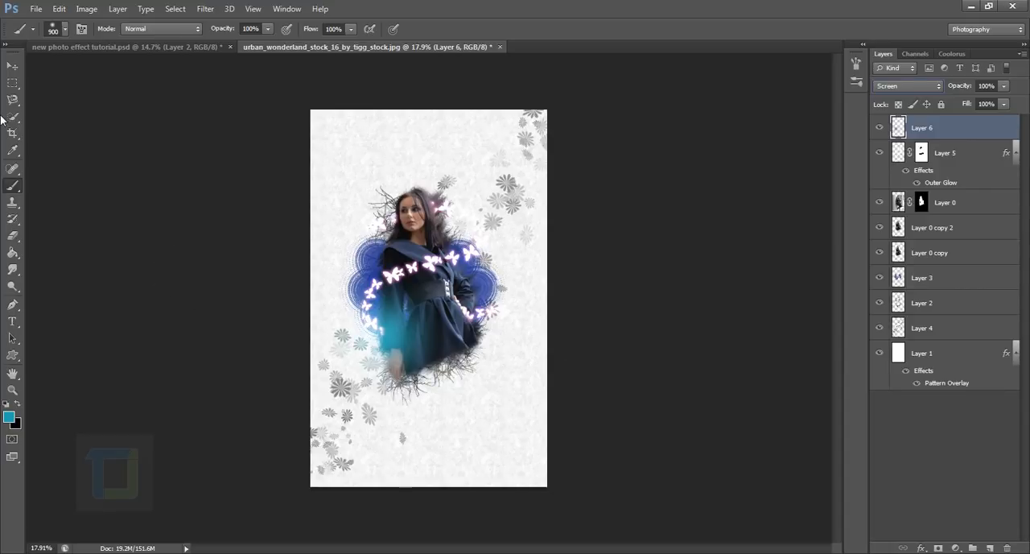
Paint a soft red #b32046 glow over her hair and shoulder beside the face on Layer 6.
click(10, 417)
drag(868, 278, 869, 220)
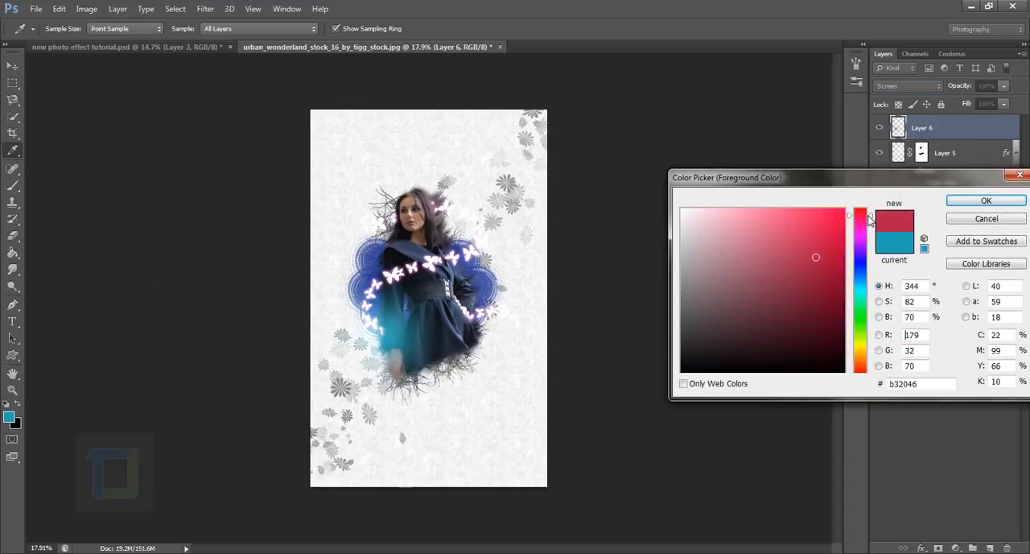
click(986, 200)
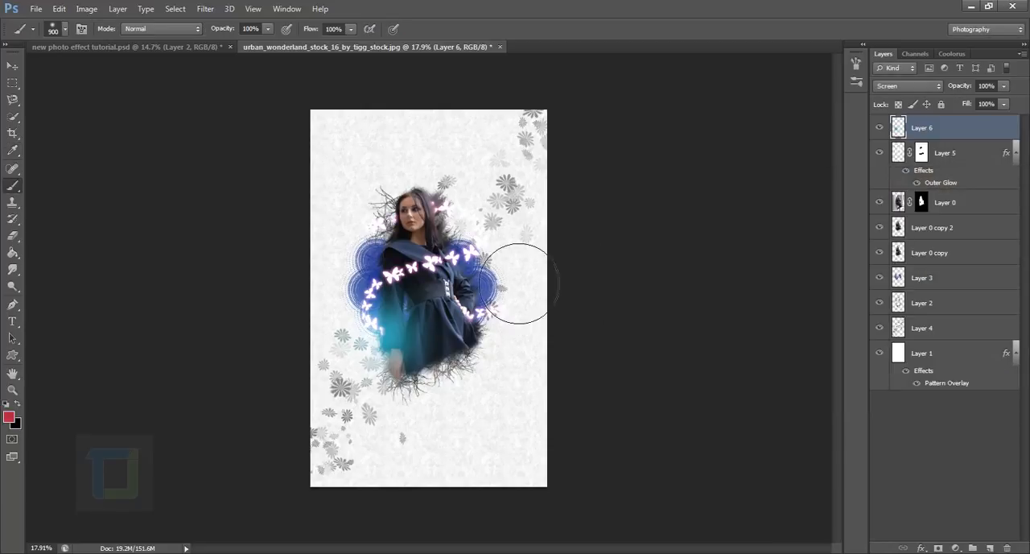
click(441, 229)
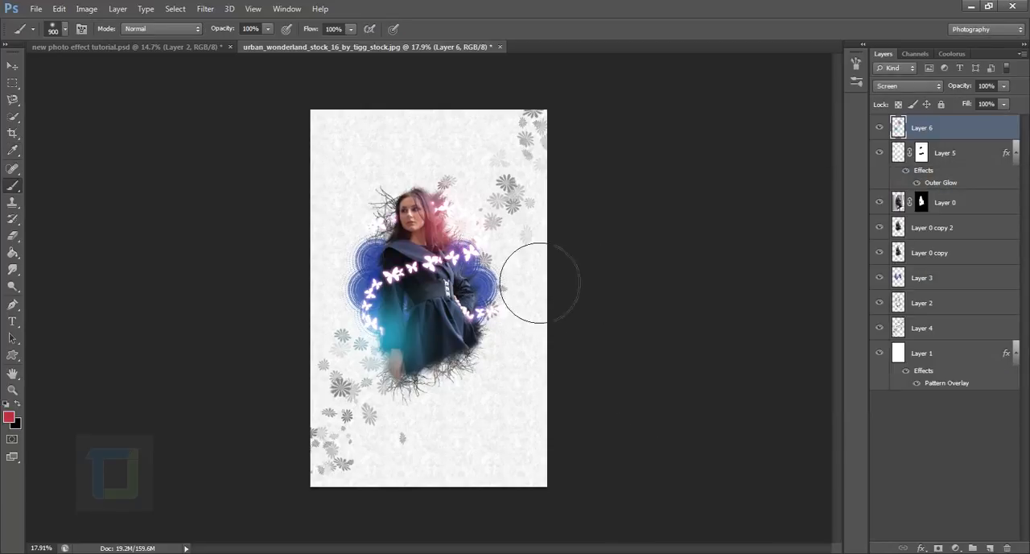
click(441, 235)
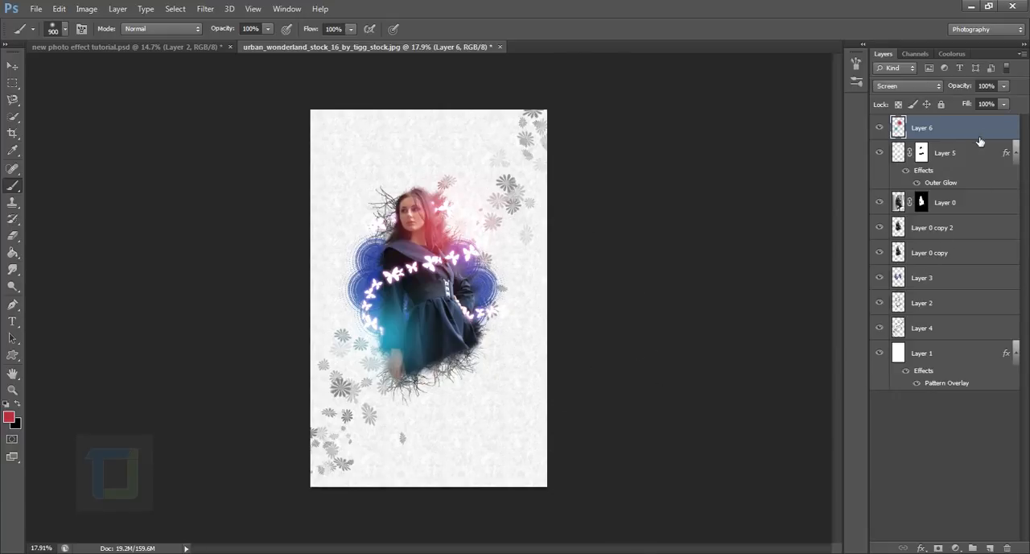
Duplicate Layer 6 and set the copy's opacity to 44%.
key(ctrl+j)
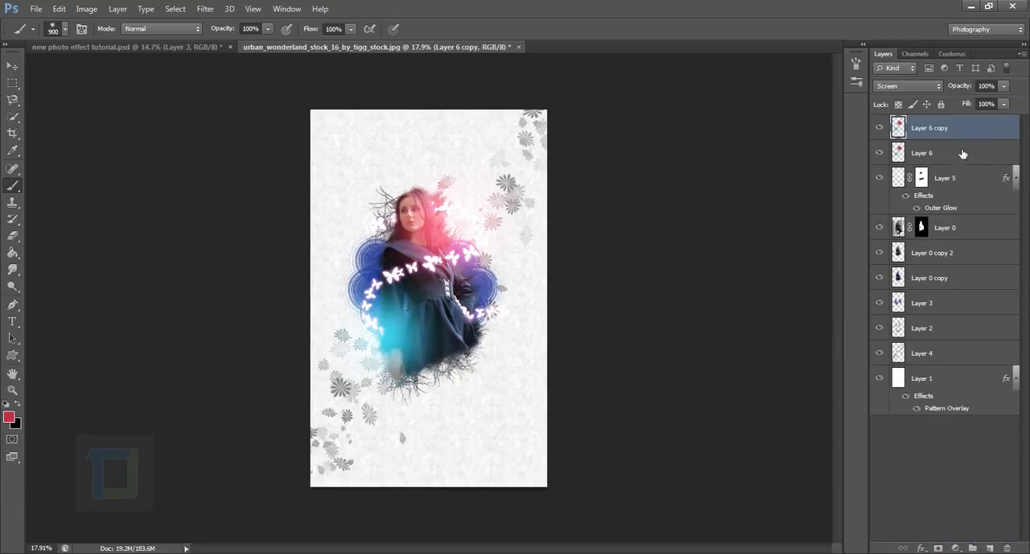
drag(959, 85, 927, 94)
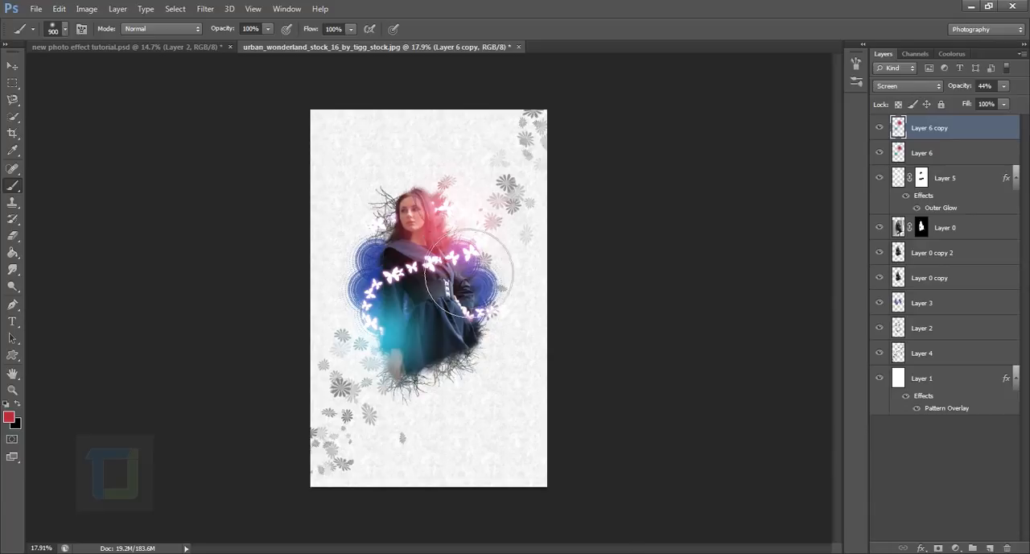
key(ctrl+plus)
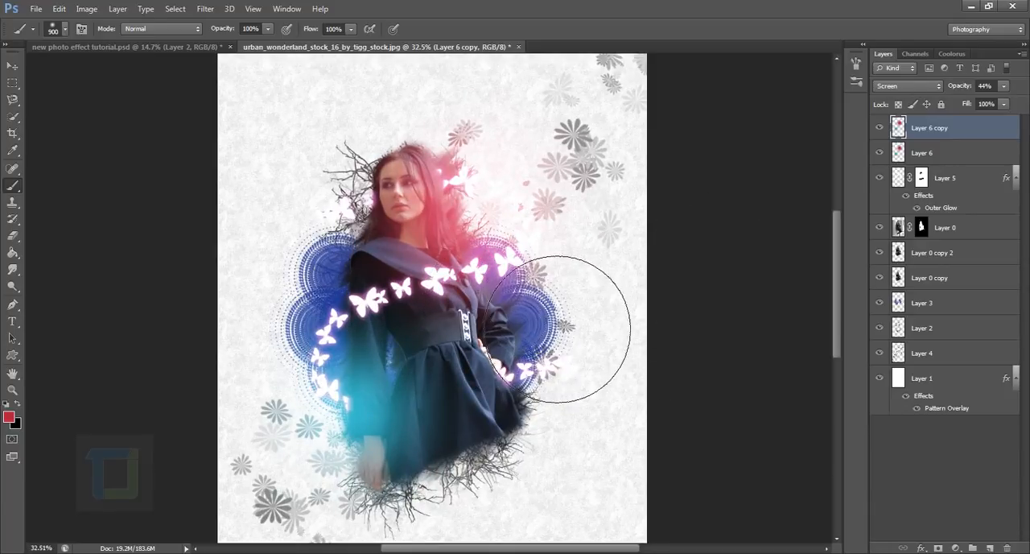
key(ctrl+minus)
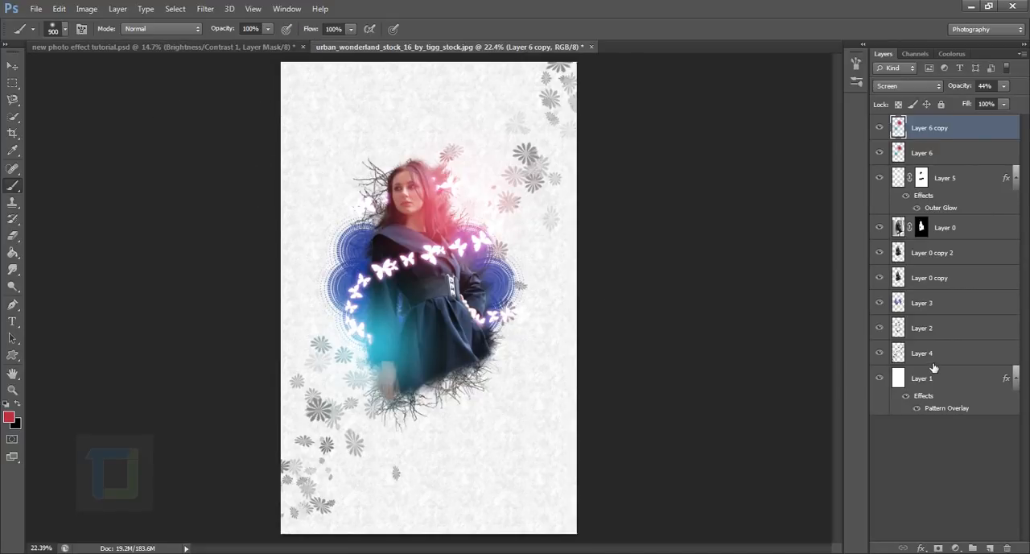
Add a Hue/Saturation adjustment layer above Layer 6 copy with saturation -100 and invert its mask to black.
click(956, 548)
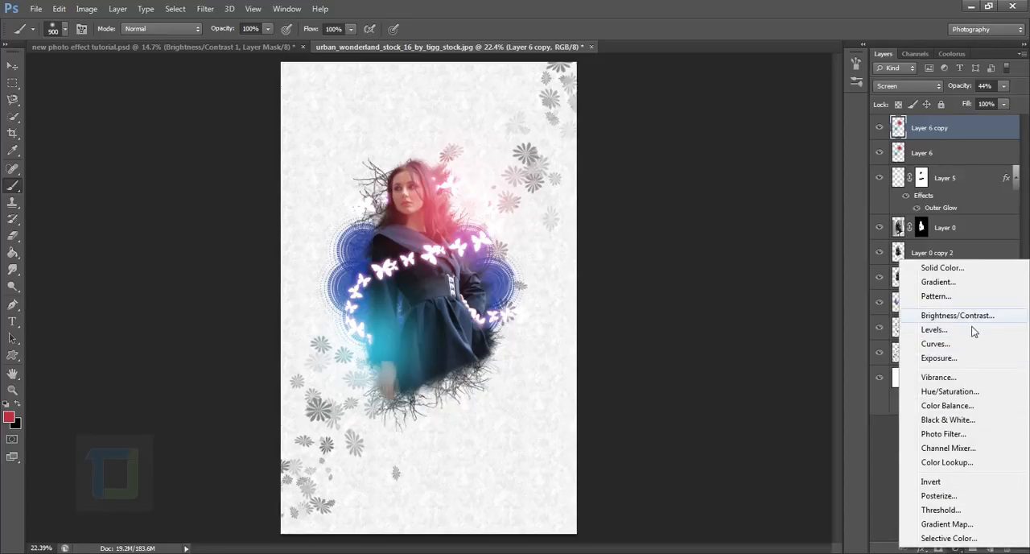
click(951, 392)
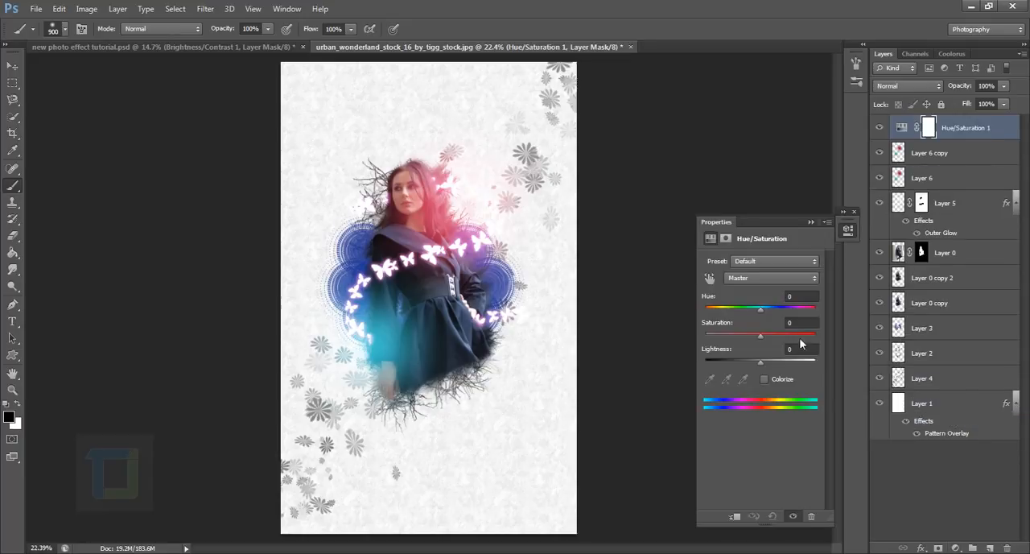
drag(760, 337, 609, 351)
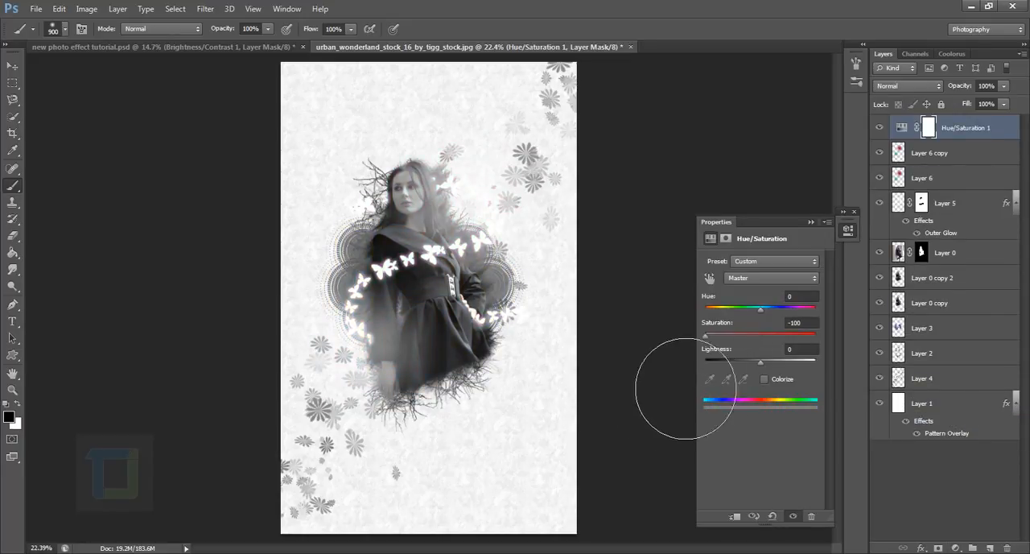
click(811, 222)
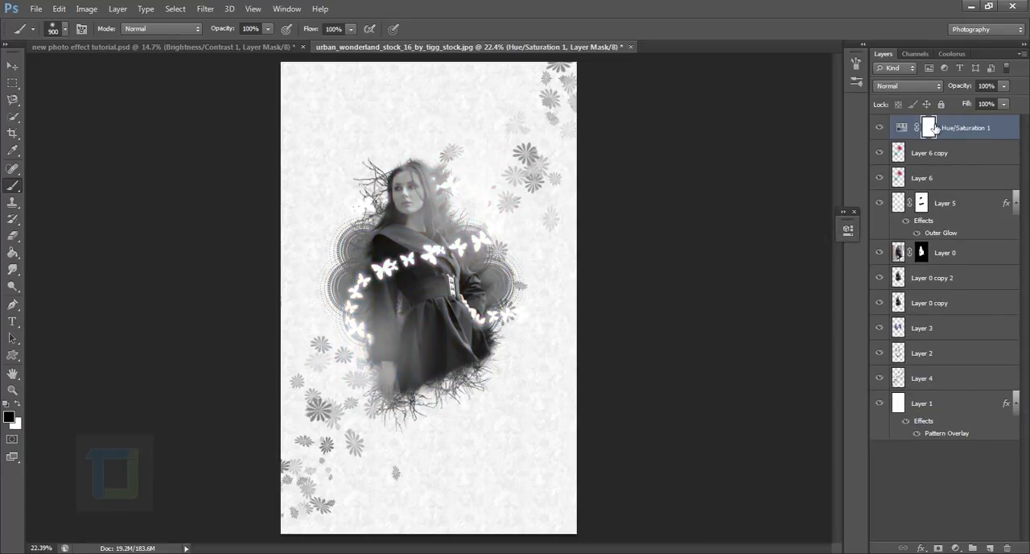
key(ctrl+i)
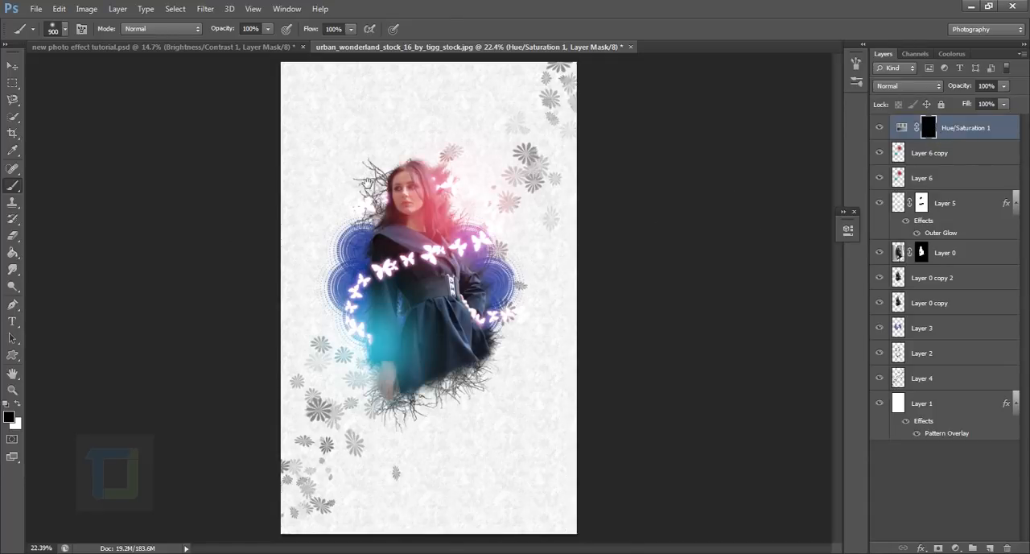
Paint white over both eyes on the Hue/Saturation mask with a size 90 soft brush to desaturate the eye area.
mouse_move(366, 183)
mouse_down()
mouse_move(670, 409)
mouse_move(724, 535)
mouse_up()
key(bracketleft)
key(bracketleft)
key(bracketleft)
key(bracketleft)
key(bracketleft)
key(bracketleft)
key(bracketleft)
key(bracketleft)
key(bracketleft)
key(bracketleft)
key(bracketleft)
key(bracketleft)
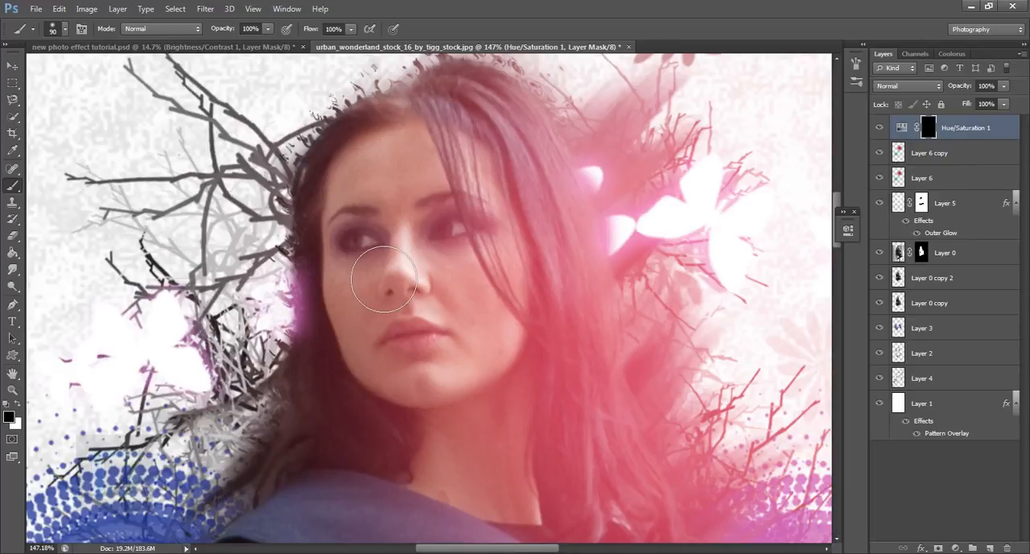
key(x)
mouse_move(379, 281)
mouse_down()
mouse_move(367, 280)
mouse_move(386, 242)
mouse_move(504, 260)
mouse_move(490, 224)
mouse_up()
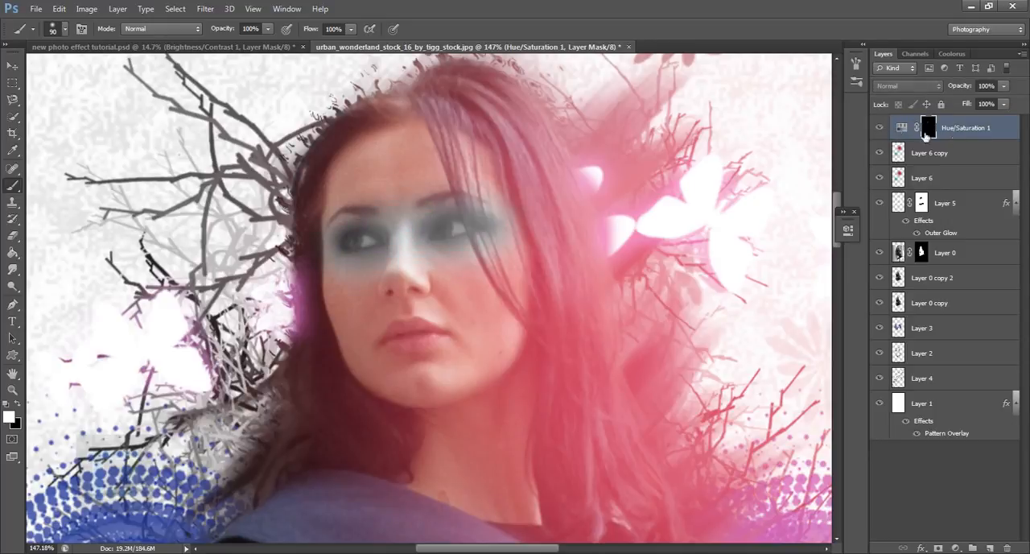
alt+click(930, 129)
alt+click(930, 129)
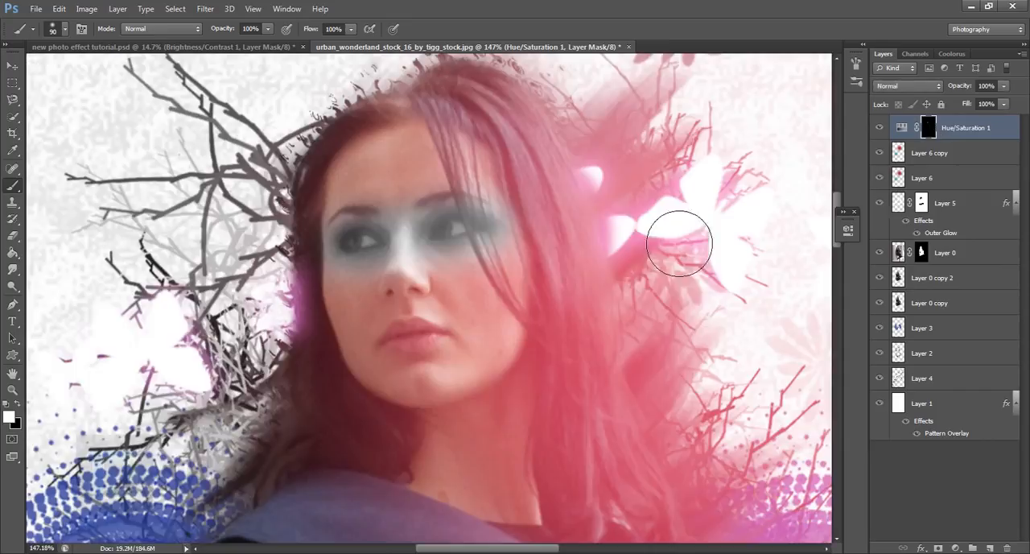
mouse_move(379, 279)
mouse_down()
mouse_move(366, 278)
mouse_move(515, 272)
mouse_up()
scroll(777, 391, down, 6)
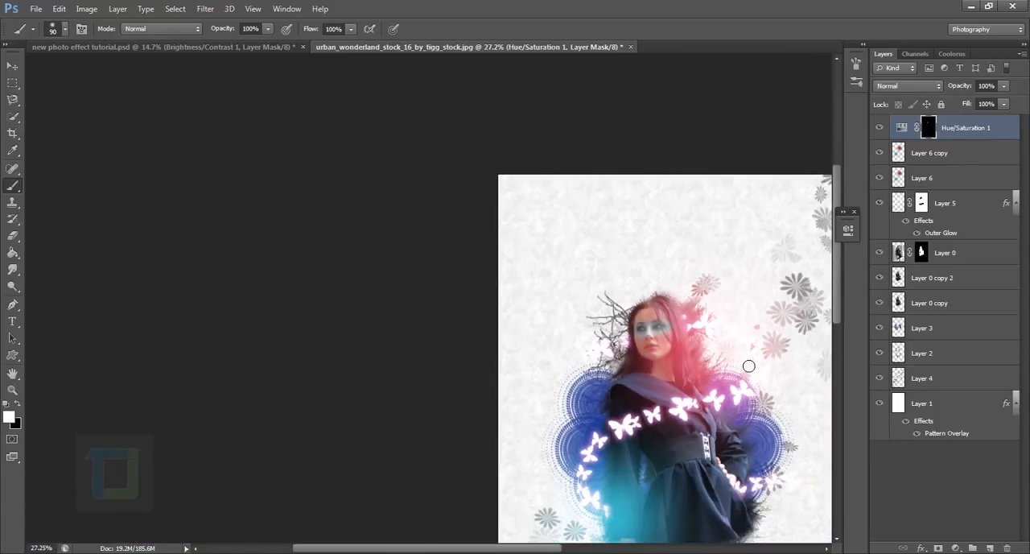
scroll(724, 358, down, 1)
Add a Brightness/Contrast adjustment layer with brightness 5 and contrast 10.
click(955, 548)
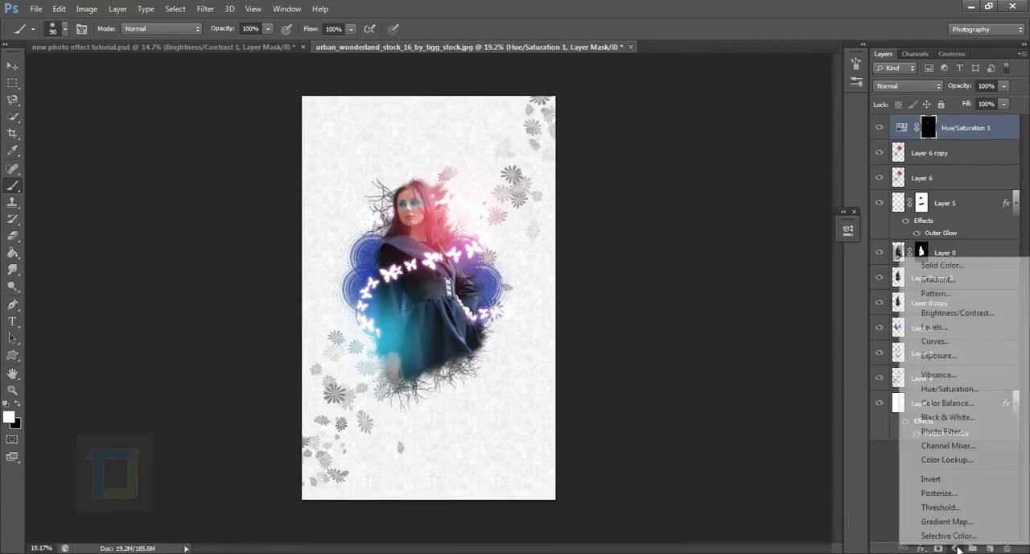
click(950, 314)
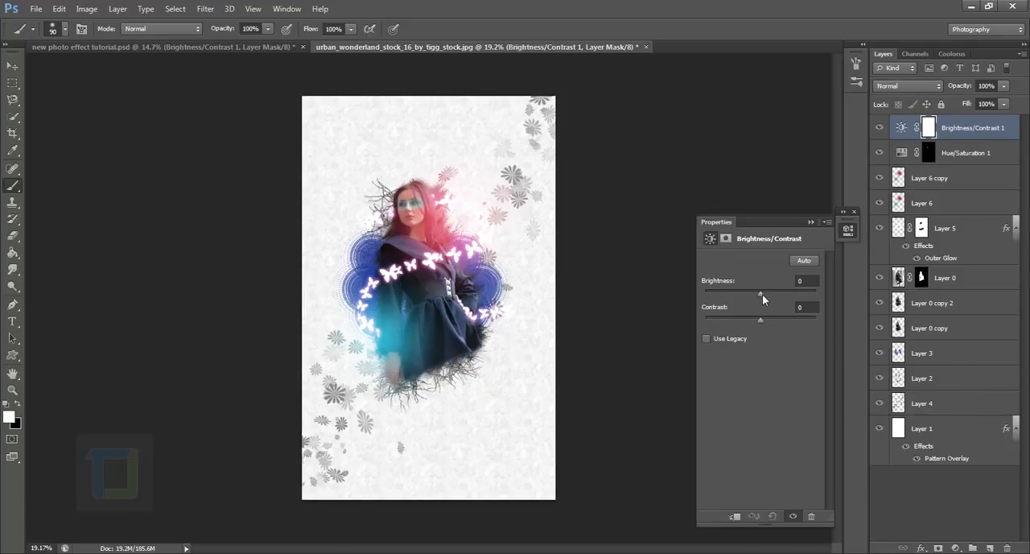
drag(763, 295, 760, 293)
drag(760, 320, 767, 320)
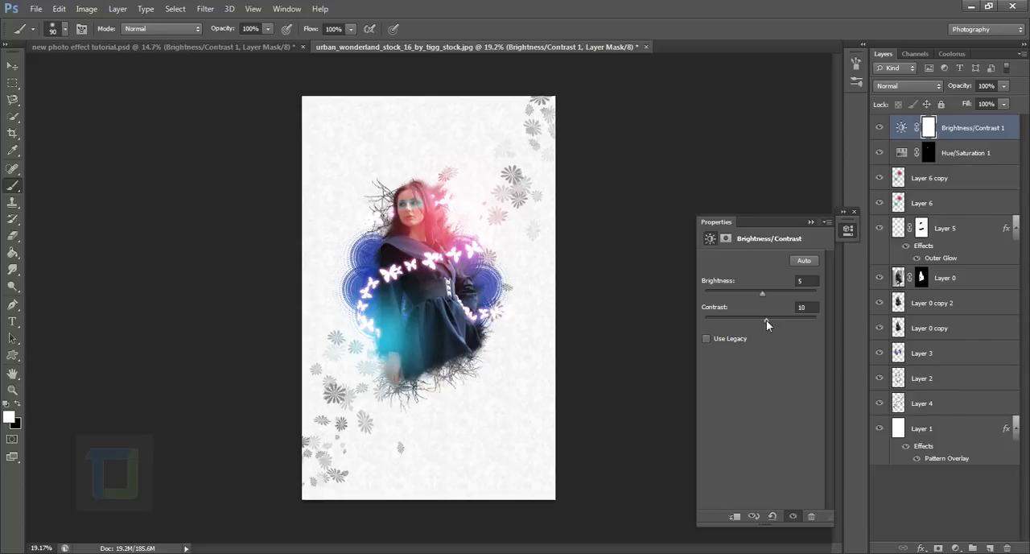
click(811, 222)
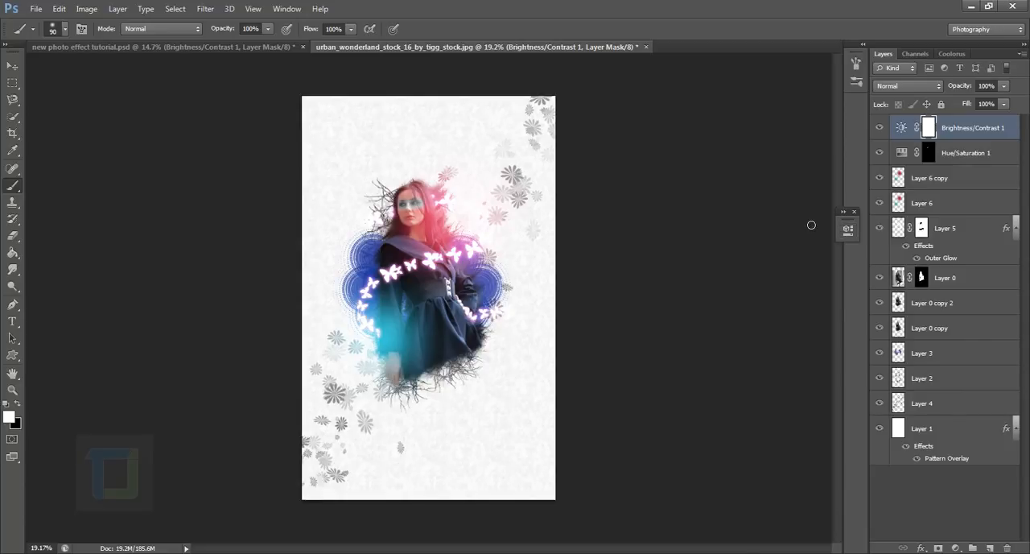
Add a Curves adjustment layer and, in the blue channel, raise the black point's output to about 88 and lower the white point's output.
click(958, 546)
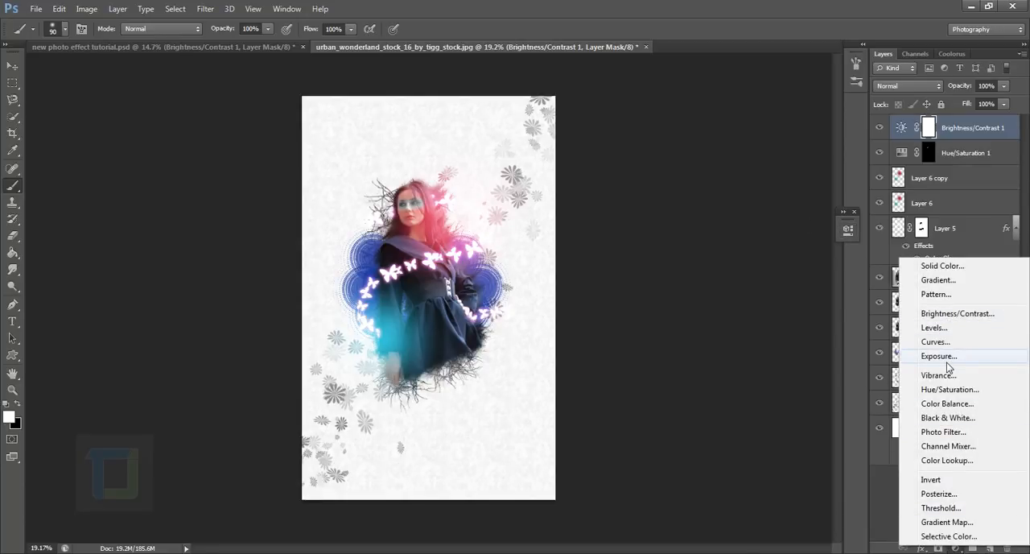
click(934, 341)
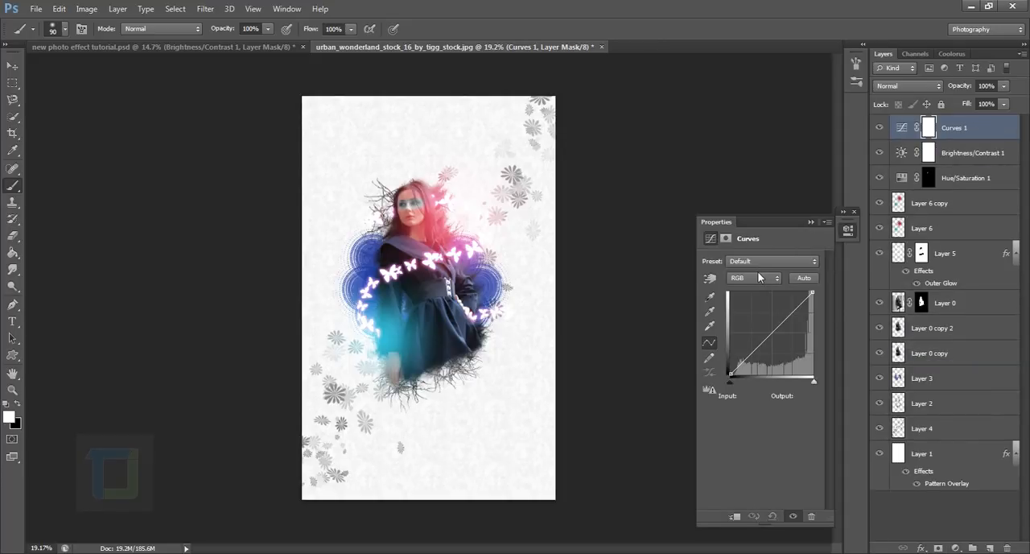
click(757, 277)
click(742, 323)
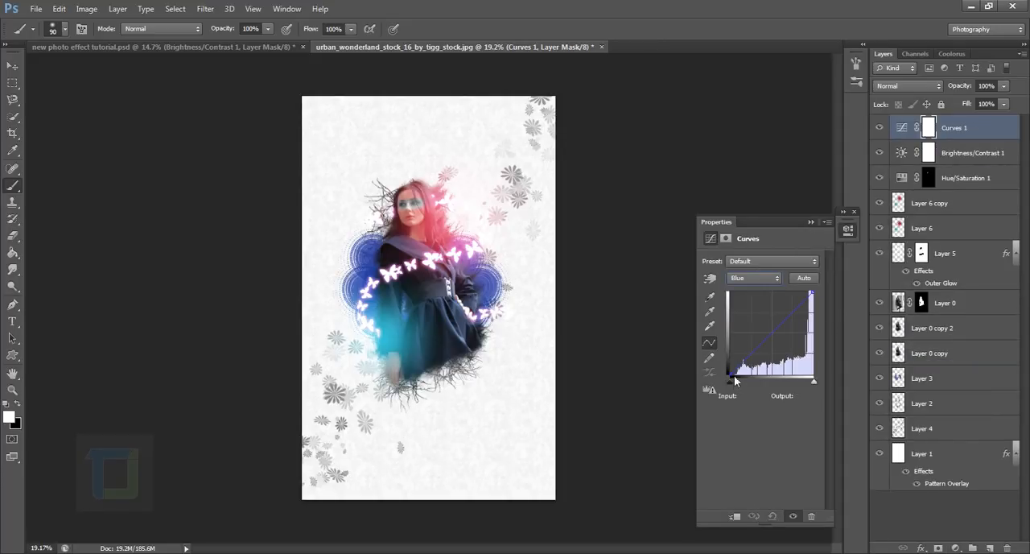
drag(738, 379, 730, 349)
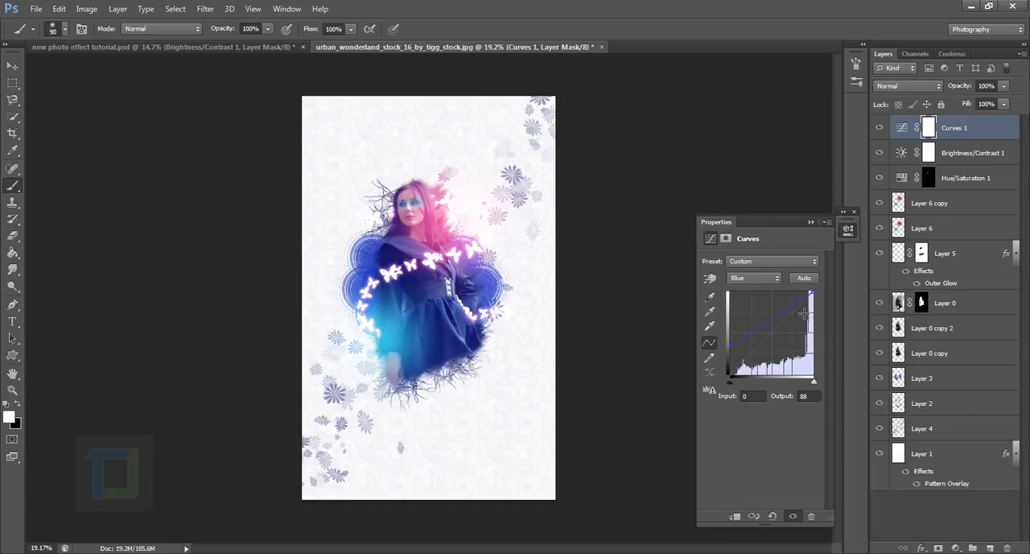
mouse_move(820, 301)
mouse_down()
mouse_move(827, 317)
mouse_move(827, 307)
mouse_up()
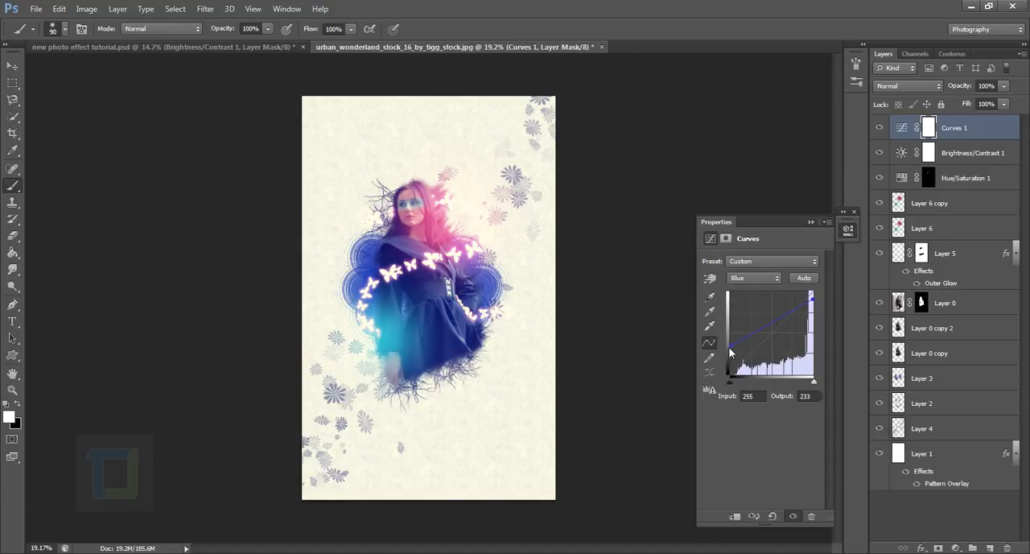
drag(732, 347, 732, 349)
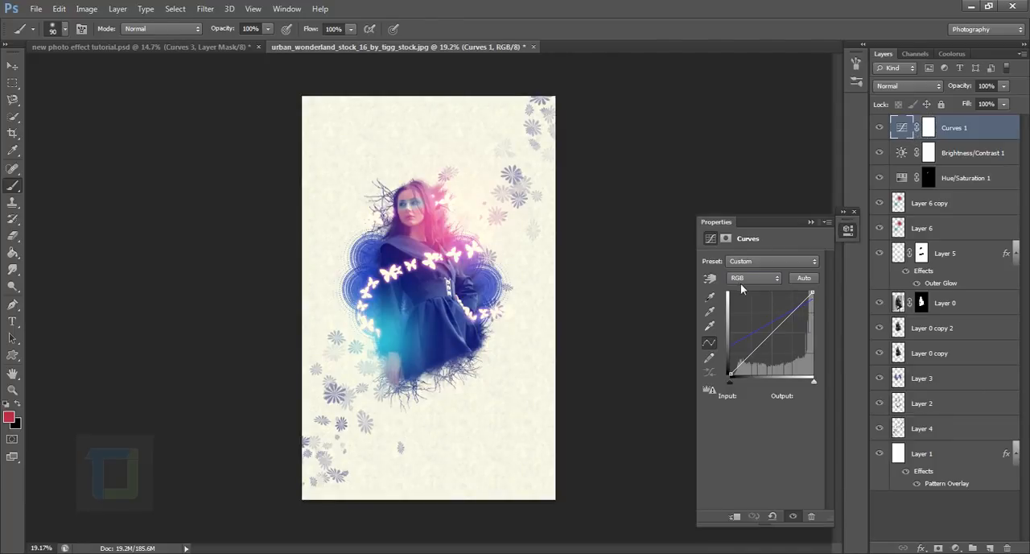
Refine the blue channel of Curves 1 by setting the black point's output to 80 and readjusting the white point.
click(752, 278)
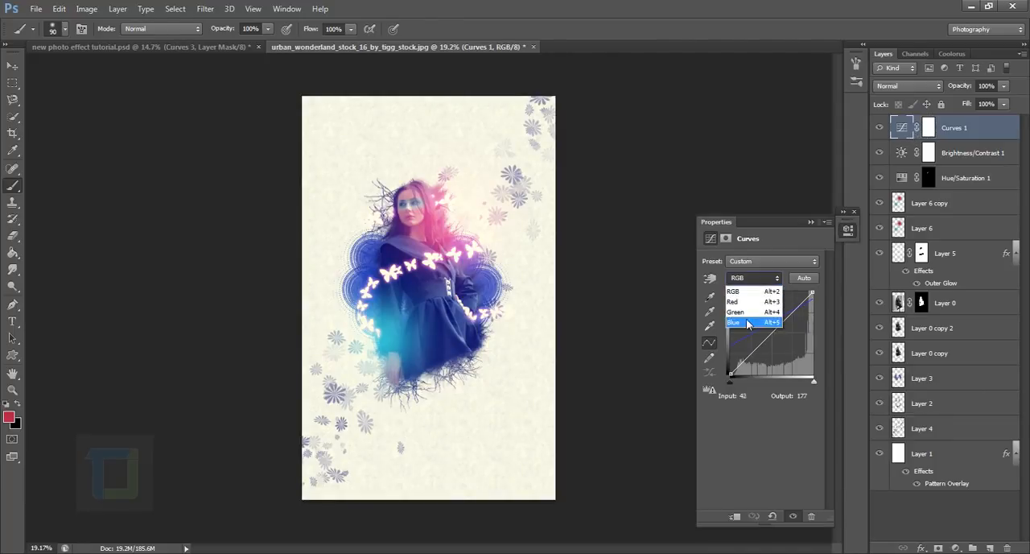
click(746, 323)
drag(740, 352, 734, 355)
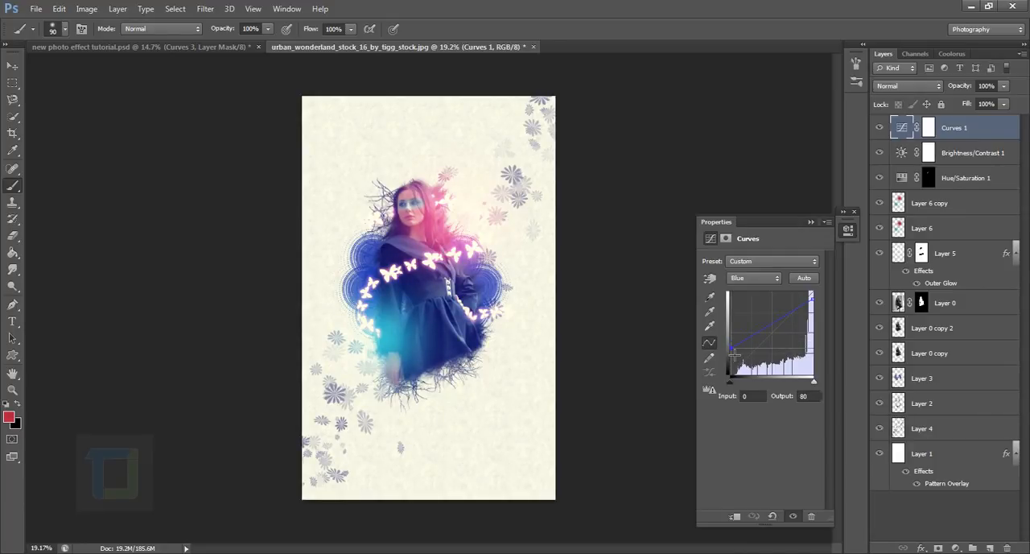
drag(821, 308, 822, 303)
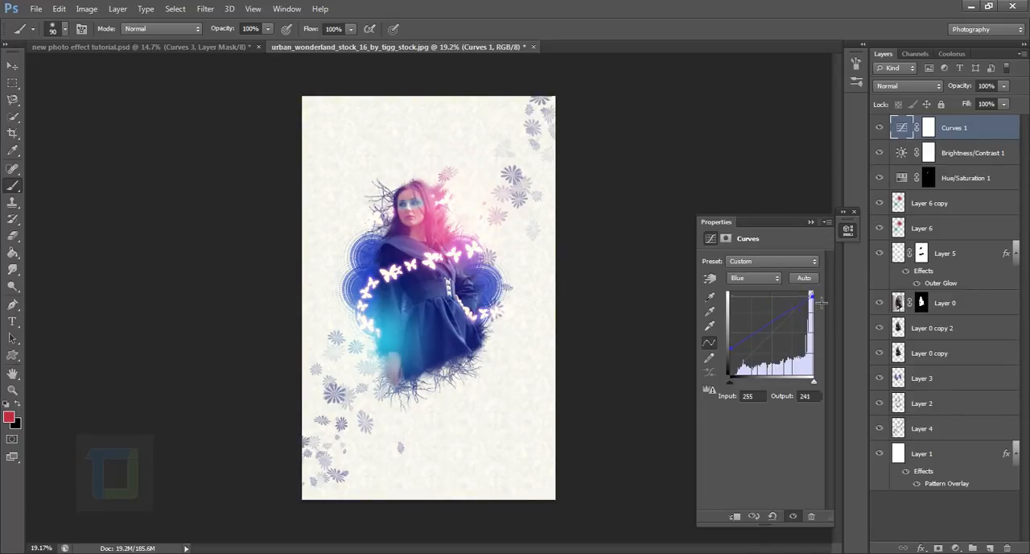
click(811, 222)
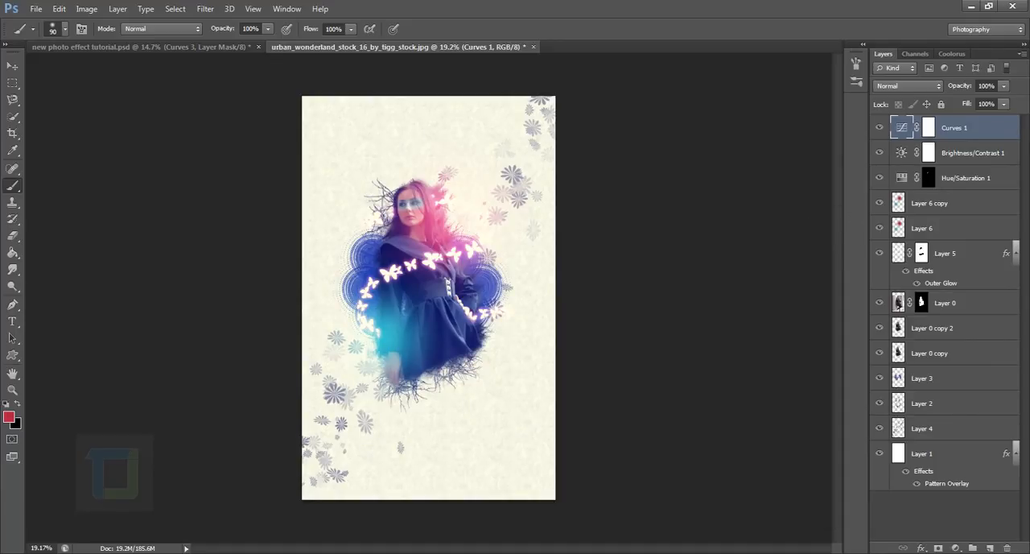
Add a second Curves adjustment layer and brighten the RGB midtones with a point at input 112, output 146.
click(956, 548)
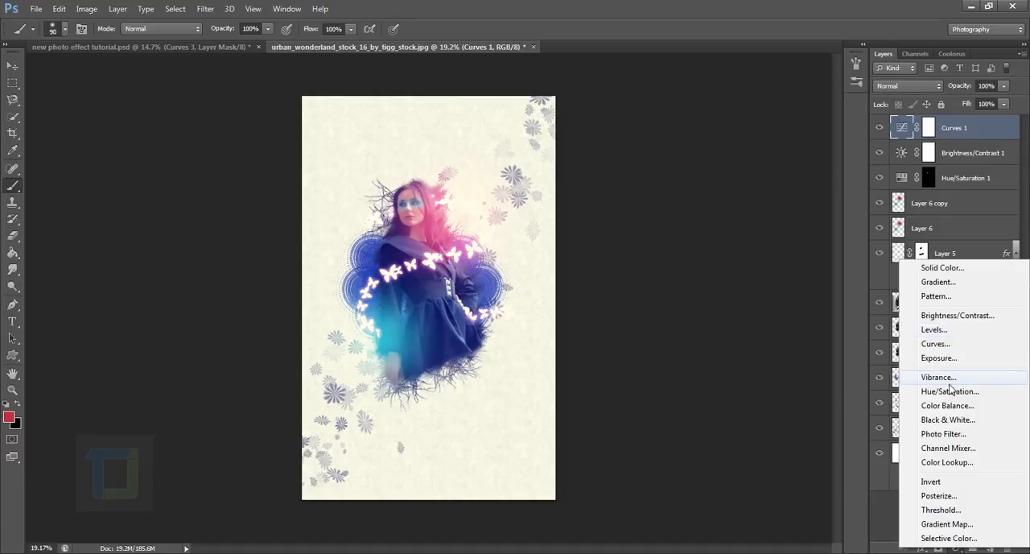
click(953, 345)
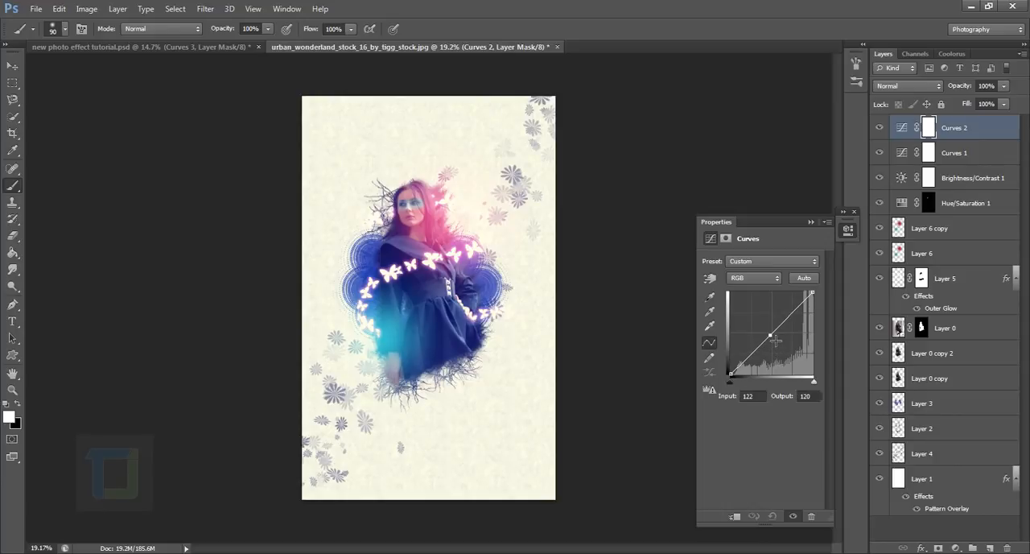
mouse_move(775, 341)
mouse_down()
mouse_move(748, 325)
mouse_move(772, 332)
mouse_up()
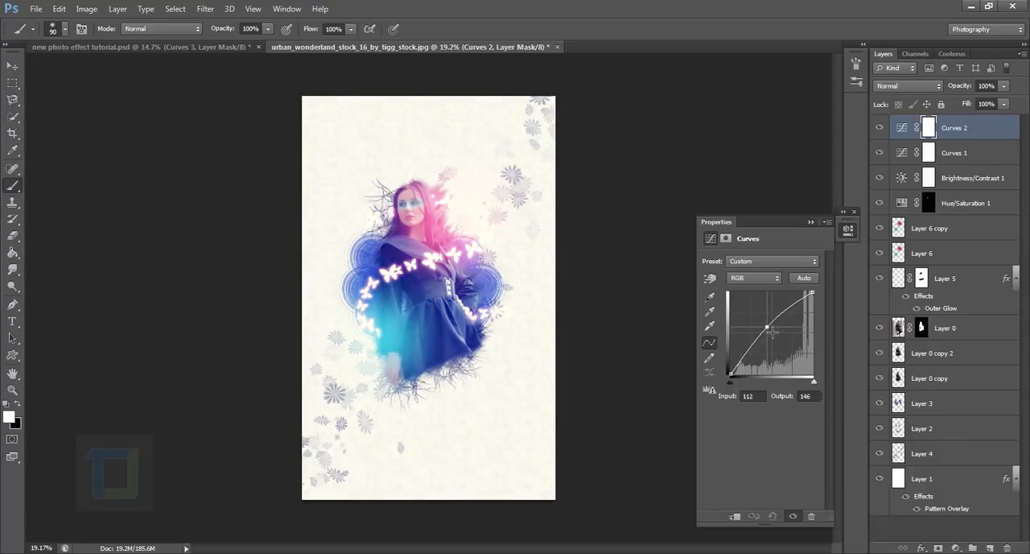
click(811, 222)
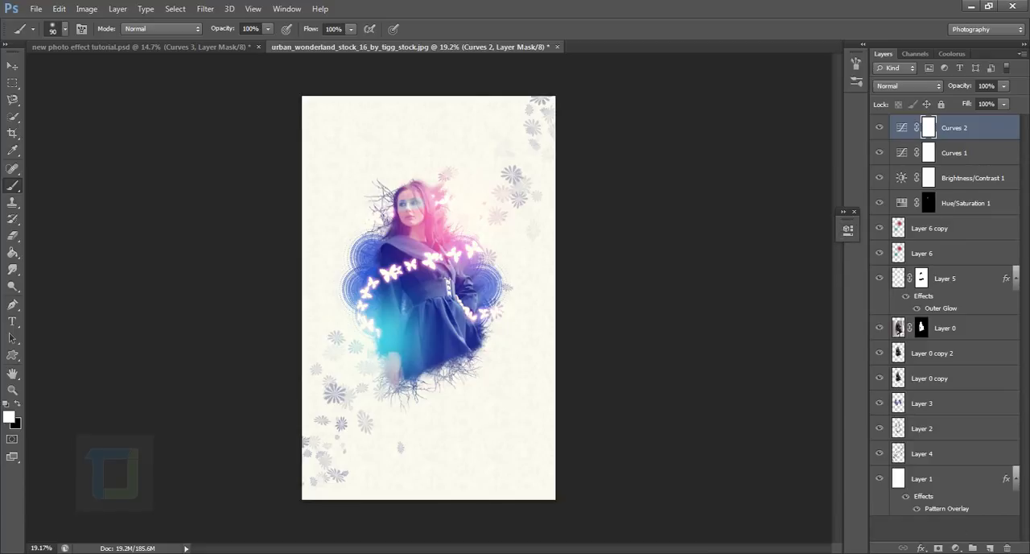
Add a Vibrance adjustment layer above Curves 2 and increase its vibrance.
click(957, 548)
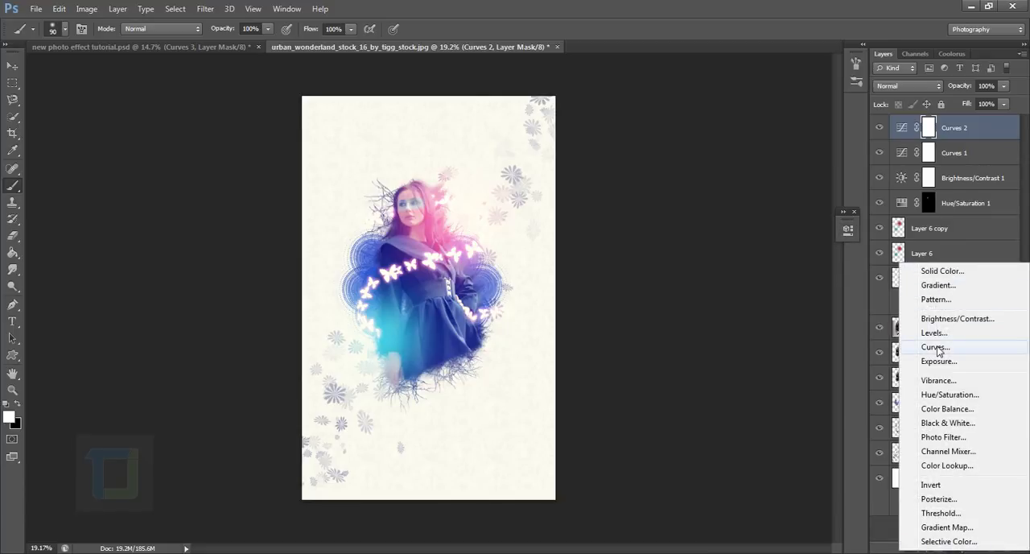
click(936, 381)
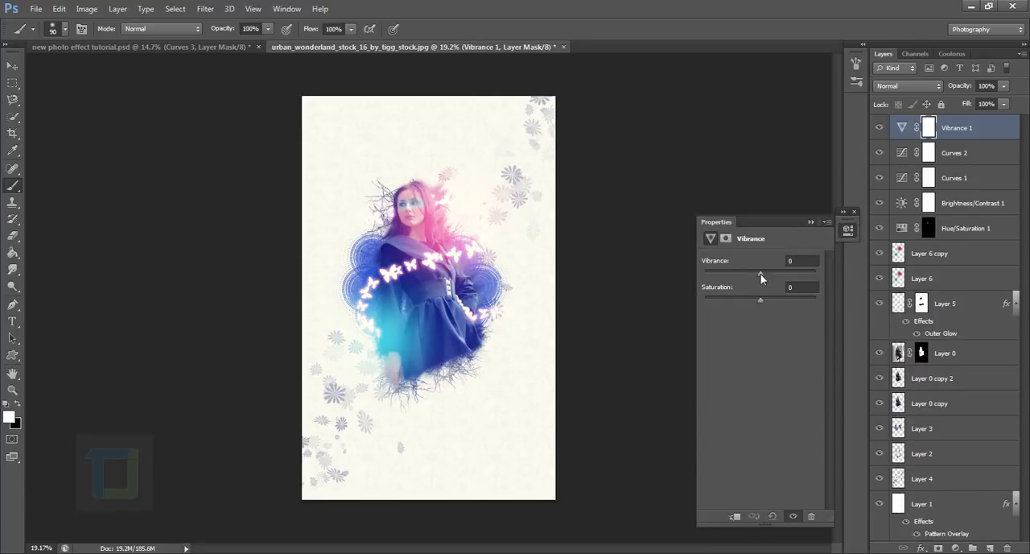
drag(777, 274, 786, 275)
click(811, 223)
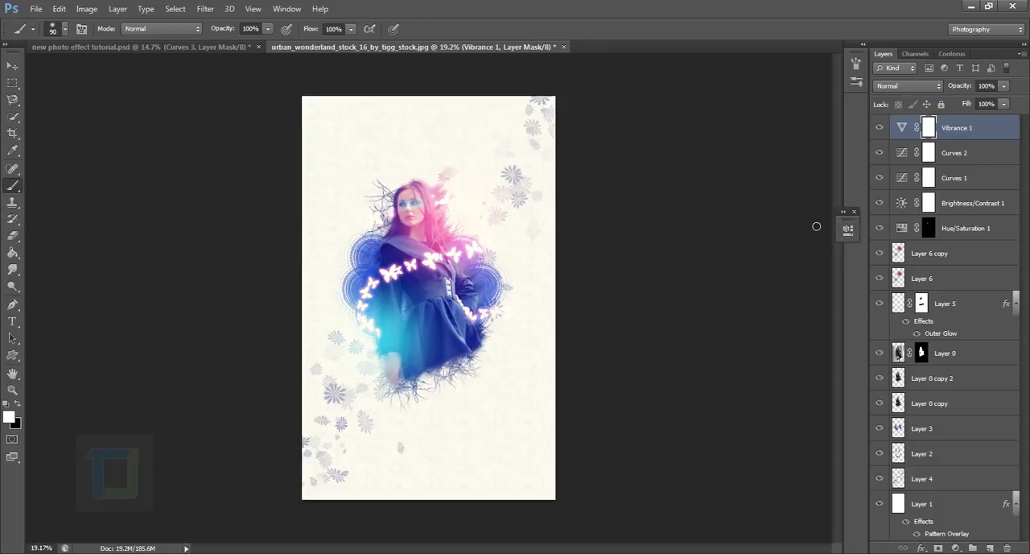
Lower the RGB midtone point of Curves 2 to output 140 at input 112.
click(907, 153)
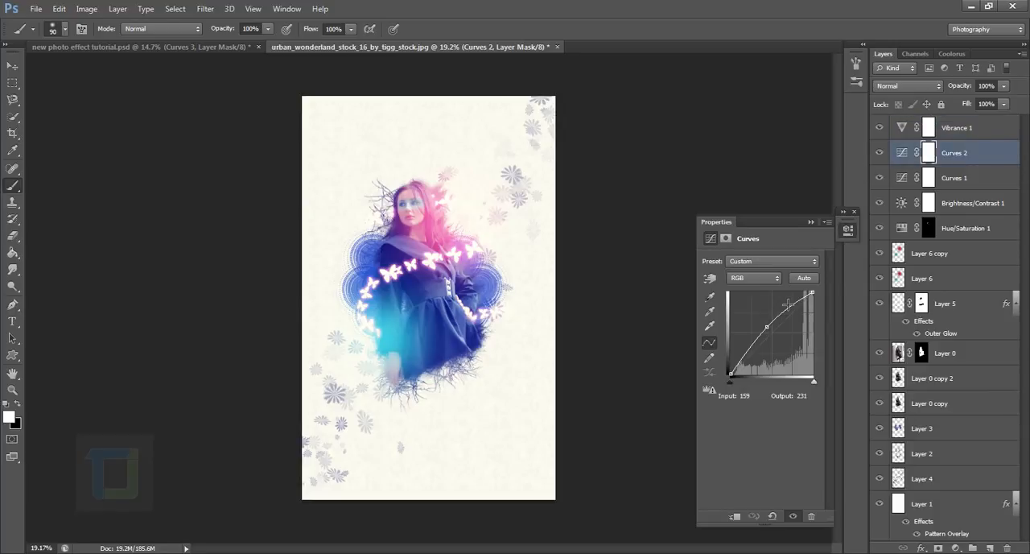
drag(770, 332, 775, 336)
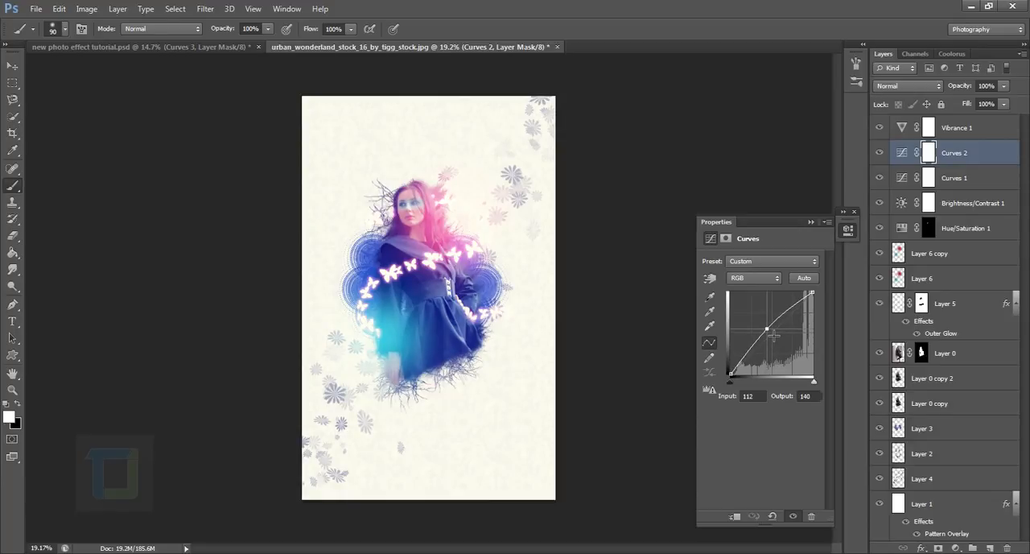
click(812, 221)
Adjust the blue channel of Curves 1 to a black point output of 70 and a white point output of 241.
double_click(902, 178)
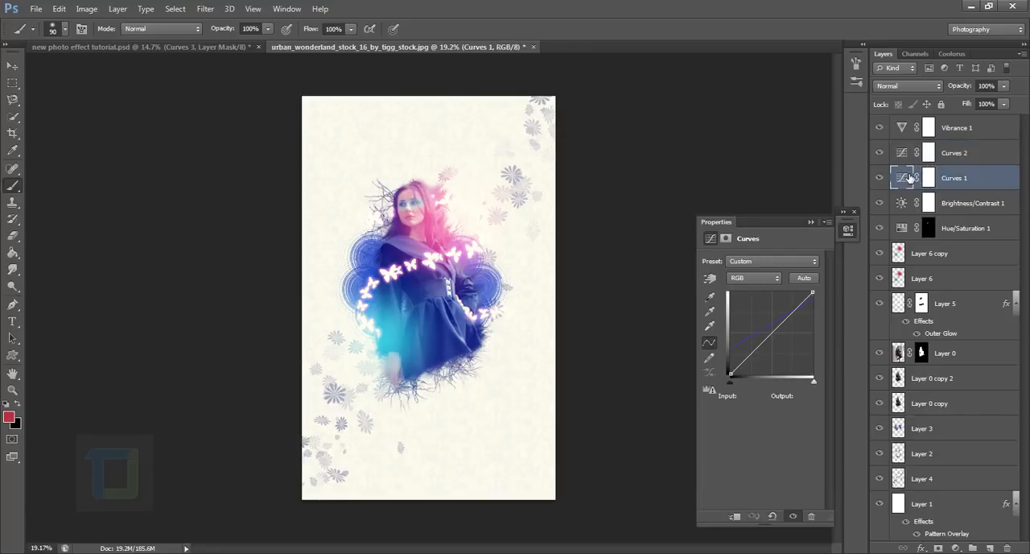
click(755, 277)
click(749, 322)
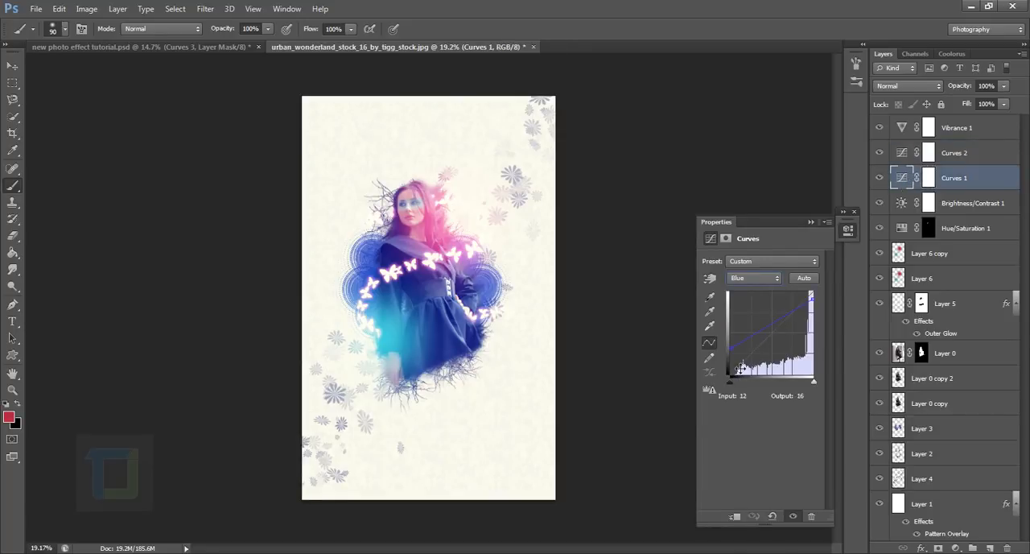
drag(731, 375, 736, 351)
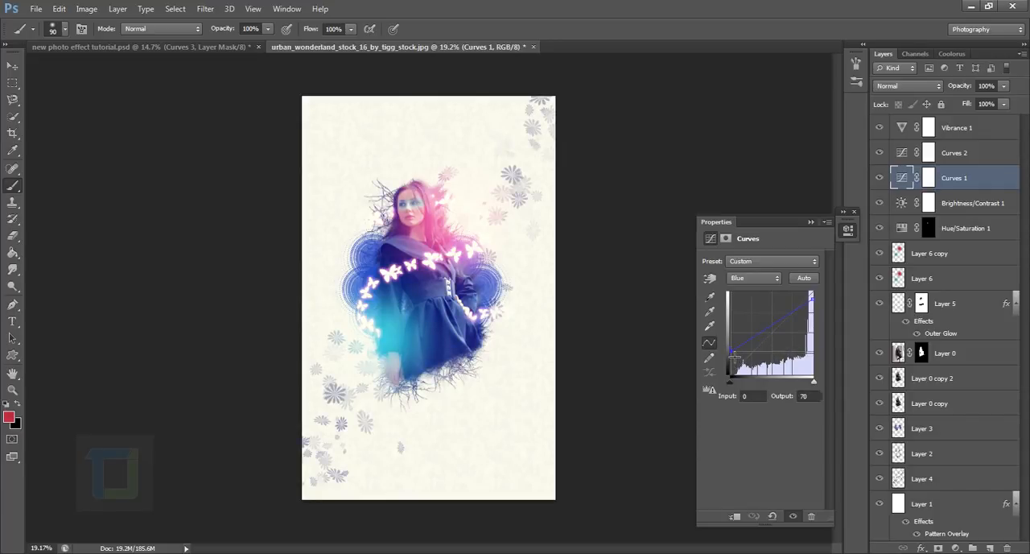
mouse_move(810, 298)
mouse_down()
mouse_move(818, 313)
mouse_move(822, 300)
mouse_up()
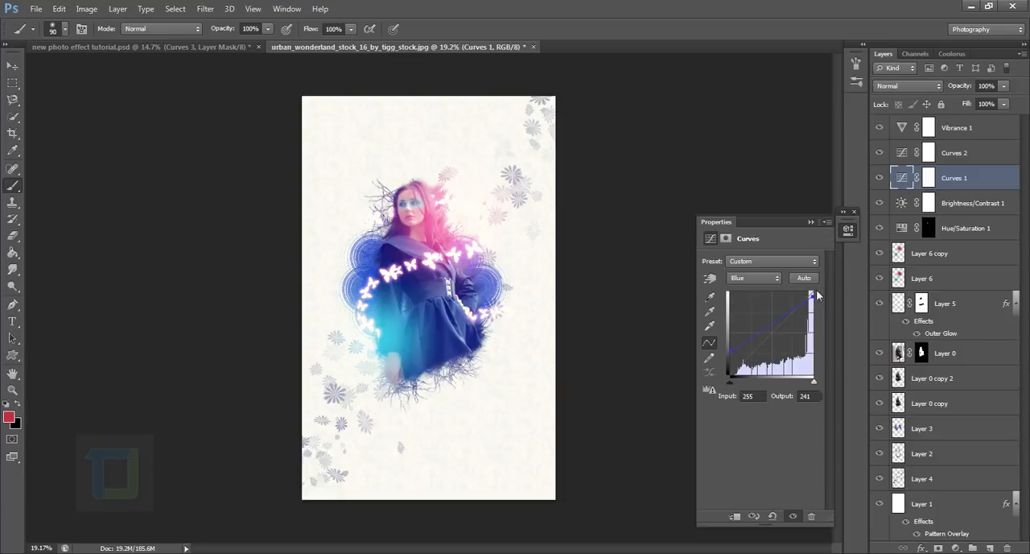
Toggle the Hue/Saturation 1 layer's visibility off and on to compare the eye area with and without it.
click(881, 228)
click(880, 228)
click(888, 207)
click(889, 207)
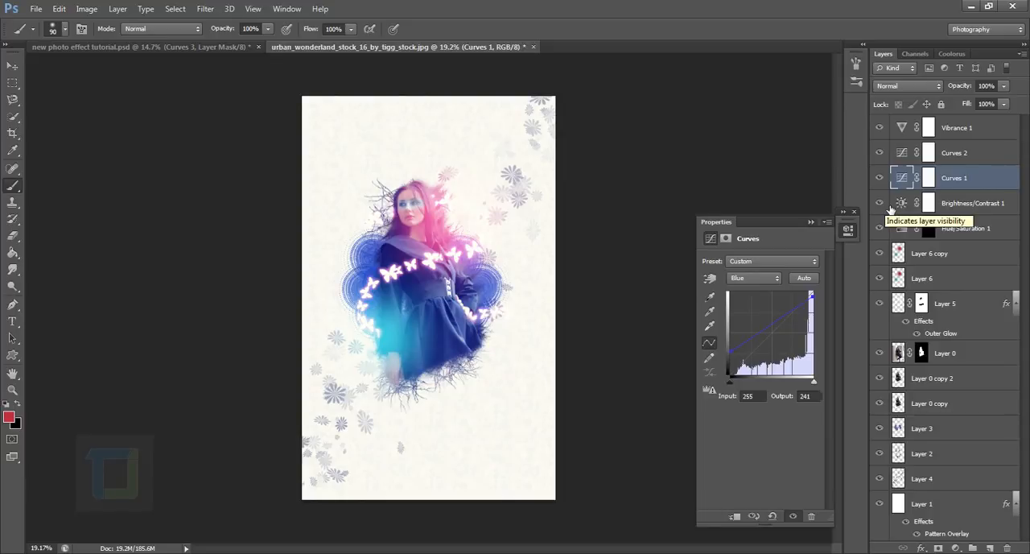
click(809, 222)
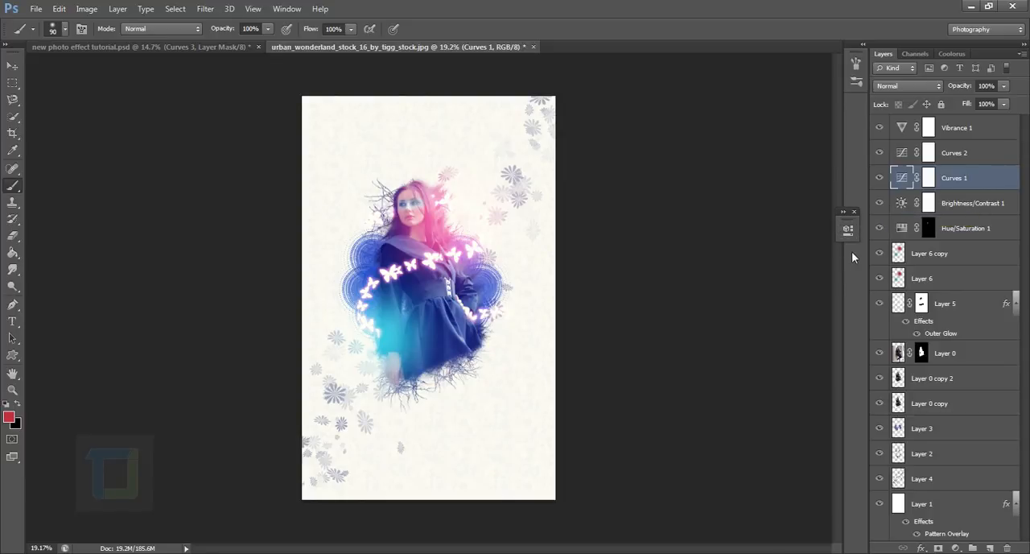